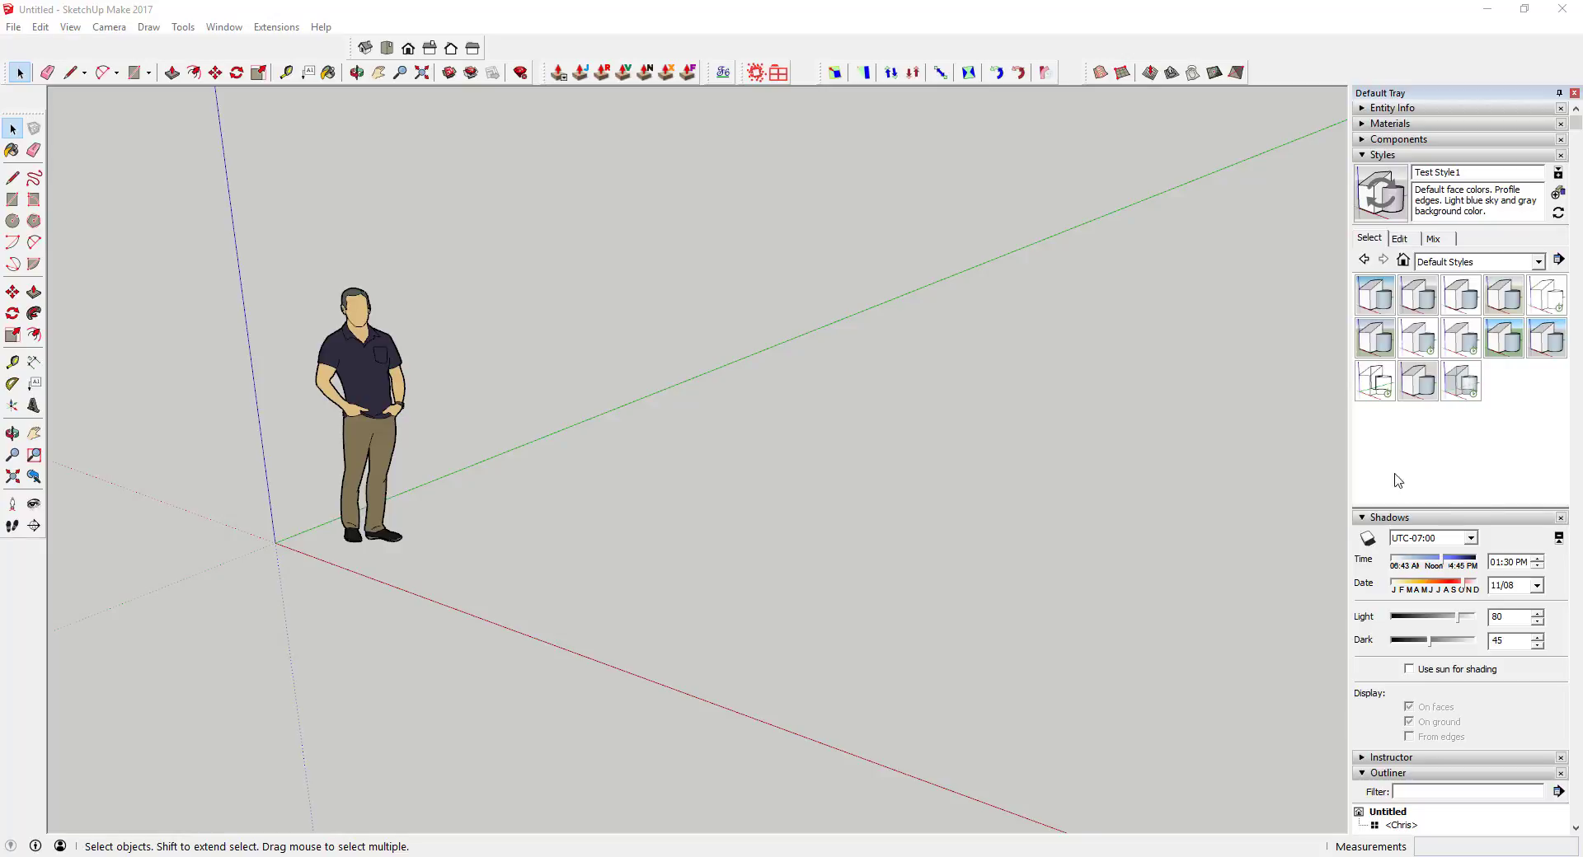
Collapse the Shadows and Outliner sections of the Default Tray and check which tray sections are available.
{"action": "left_click", "coordinate": [1363, 518]}
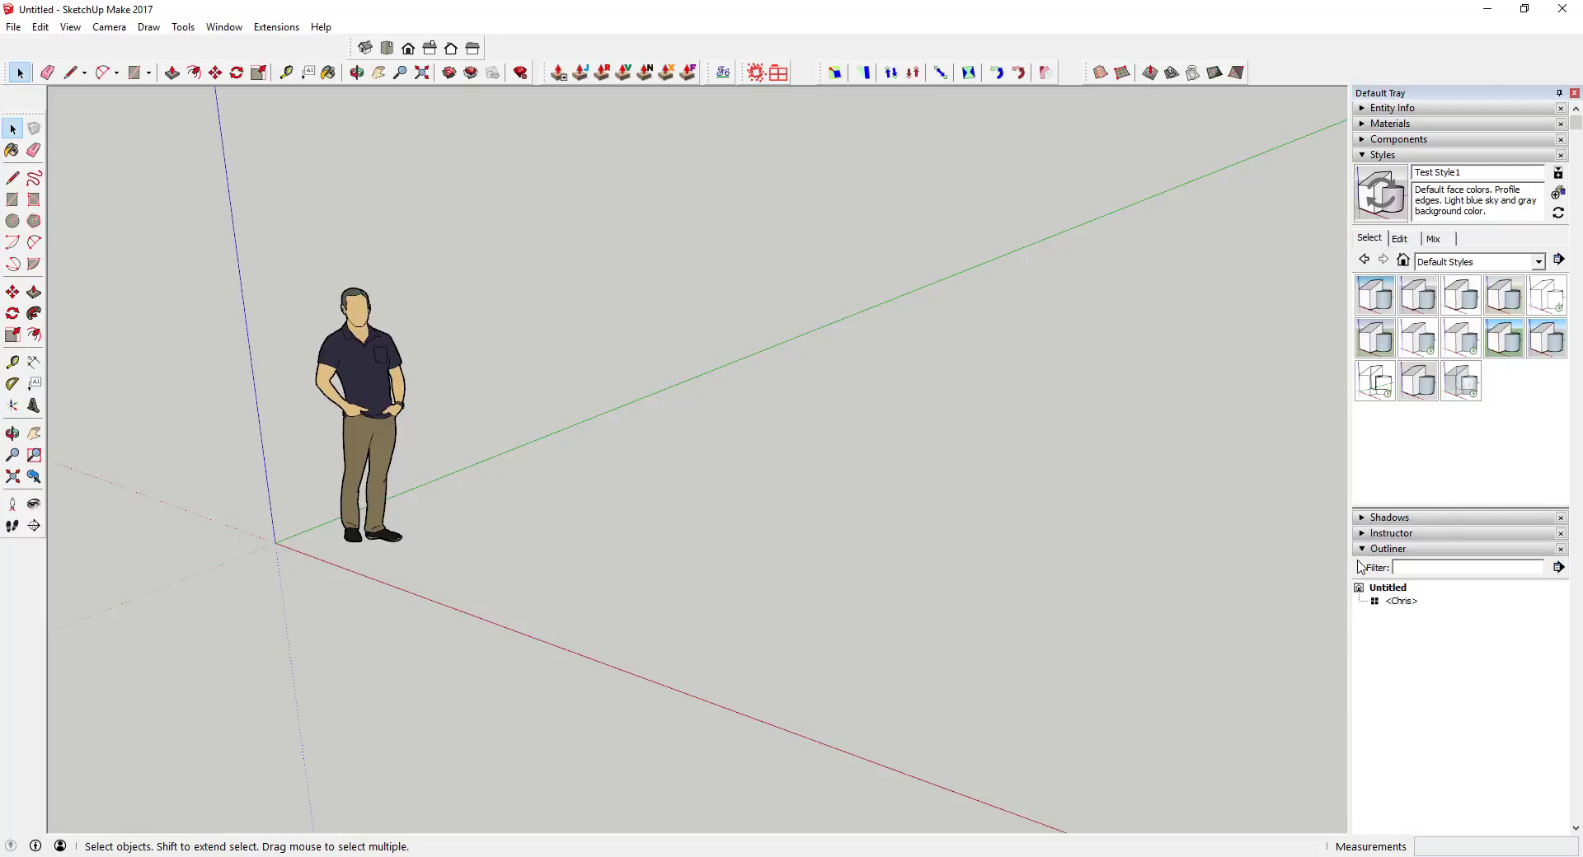
{"action": "left_click", "coordinate": [1361, 551]}
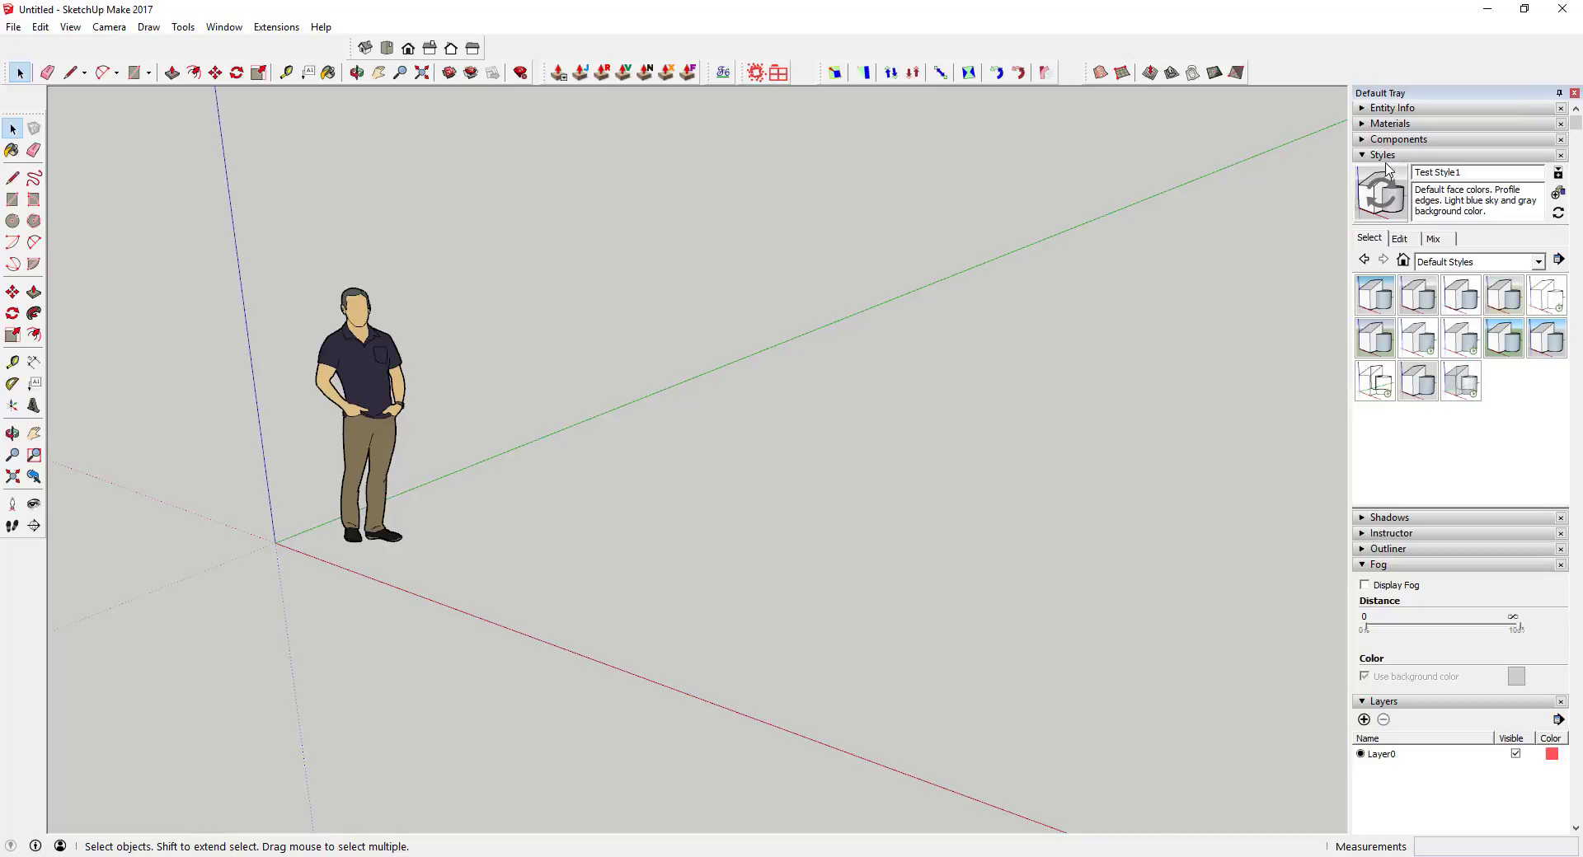
{"action": "left_click", "coordinate": [276, 26]}
{"action": "mouse_move", "coordinate": [223, 26]}
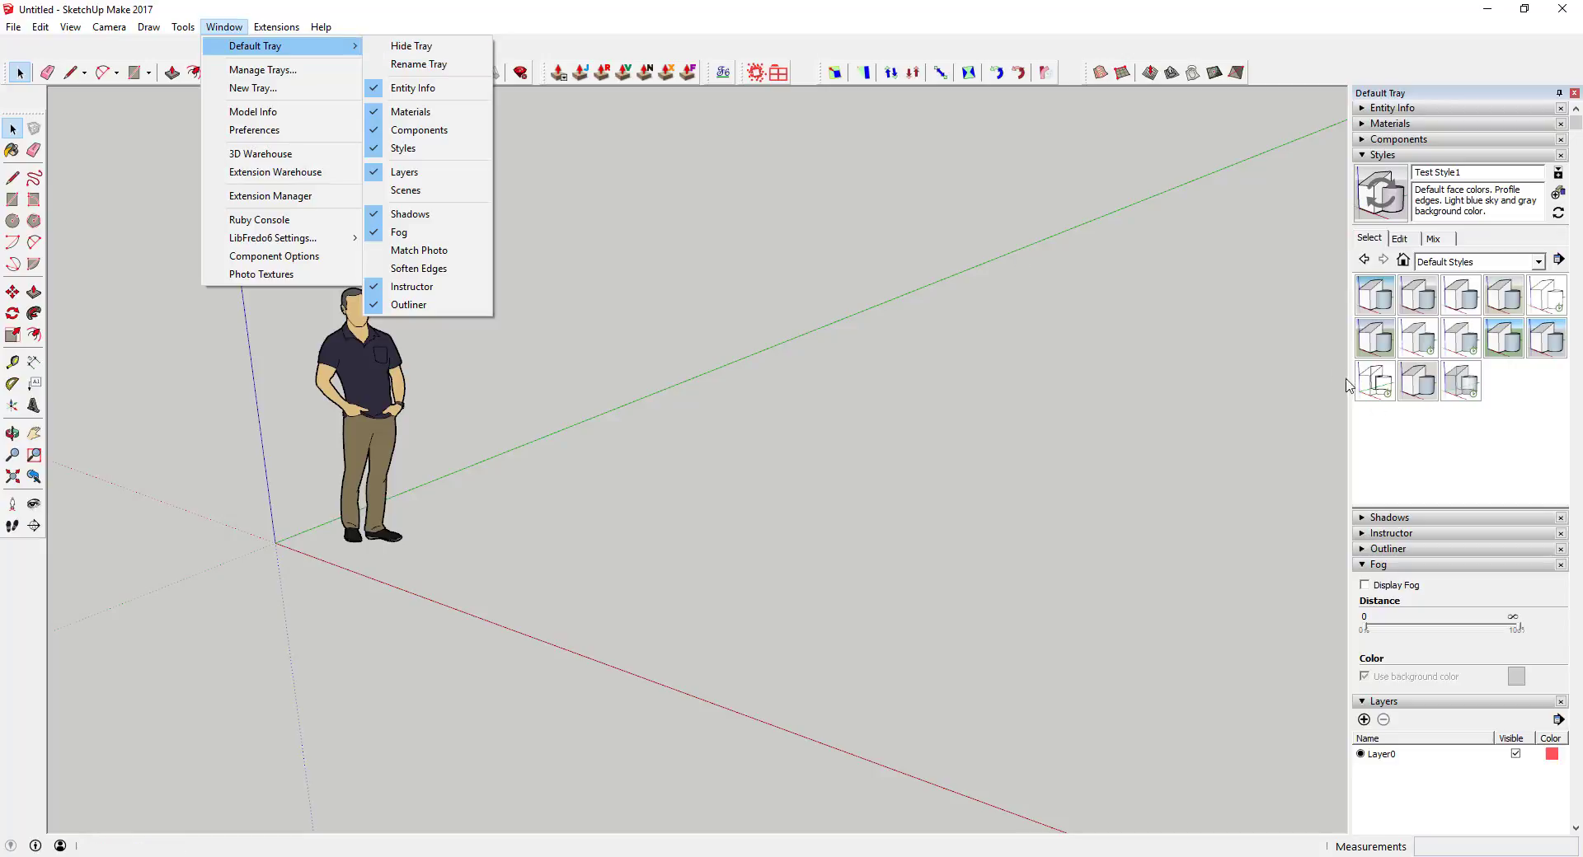
{"action": "left_click", "coordinate": [1471, 439]}
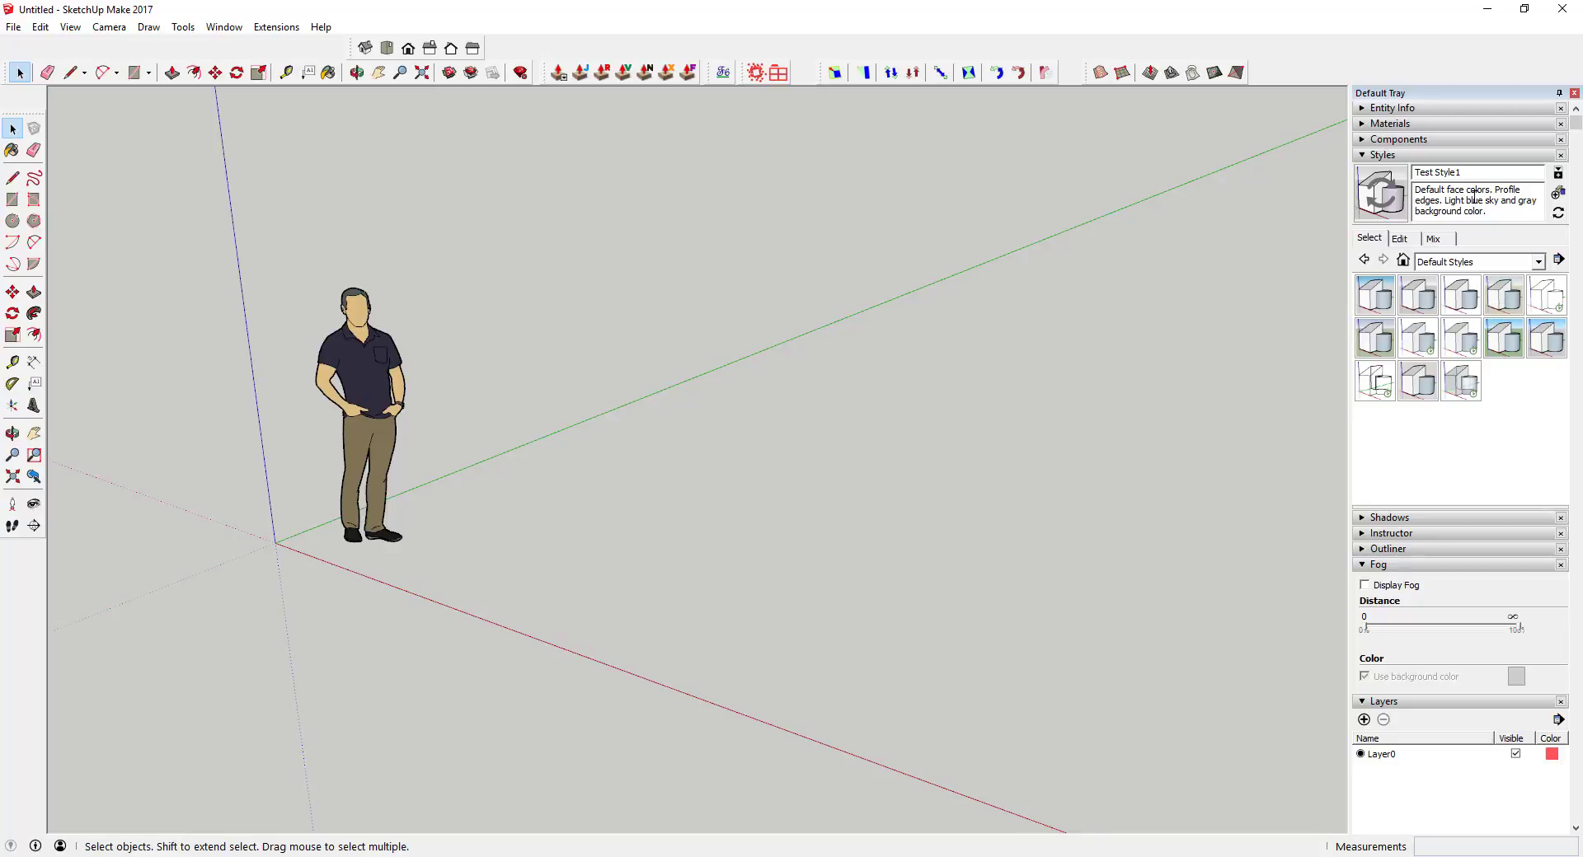
Preview several default styles on the model, including 3D Printing Style, Architectural Design Style, Shaded and X-ray.
{"action": "left_click", "coordinate": [1408, 305]}
{"action": "left_click", "coordinate": [1376, 303]}
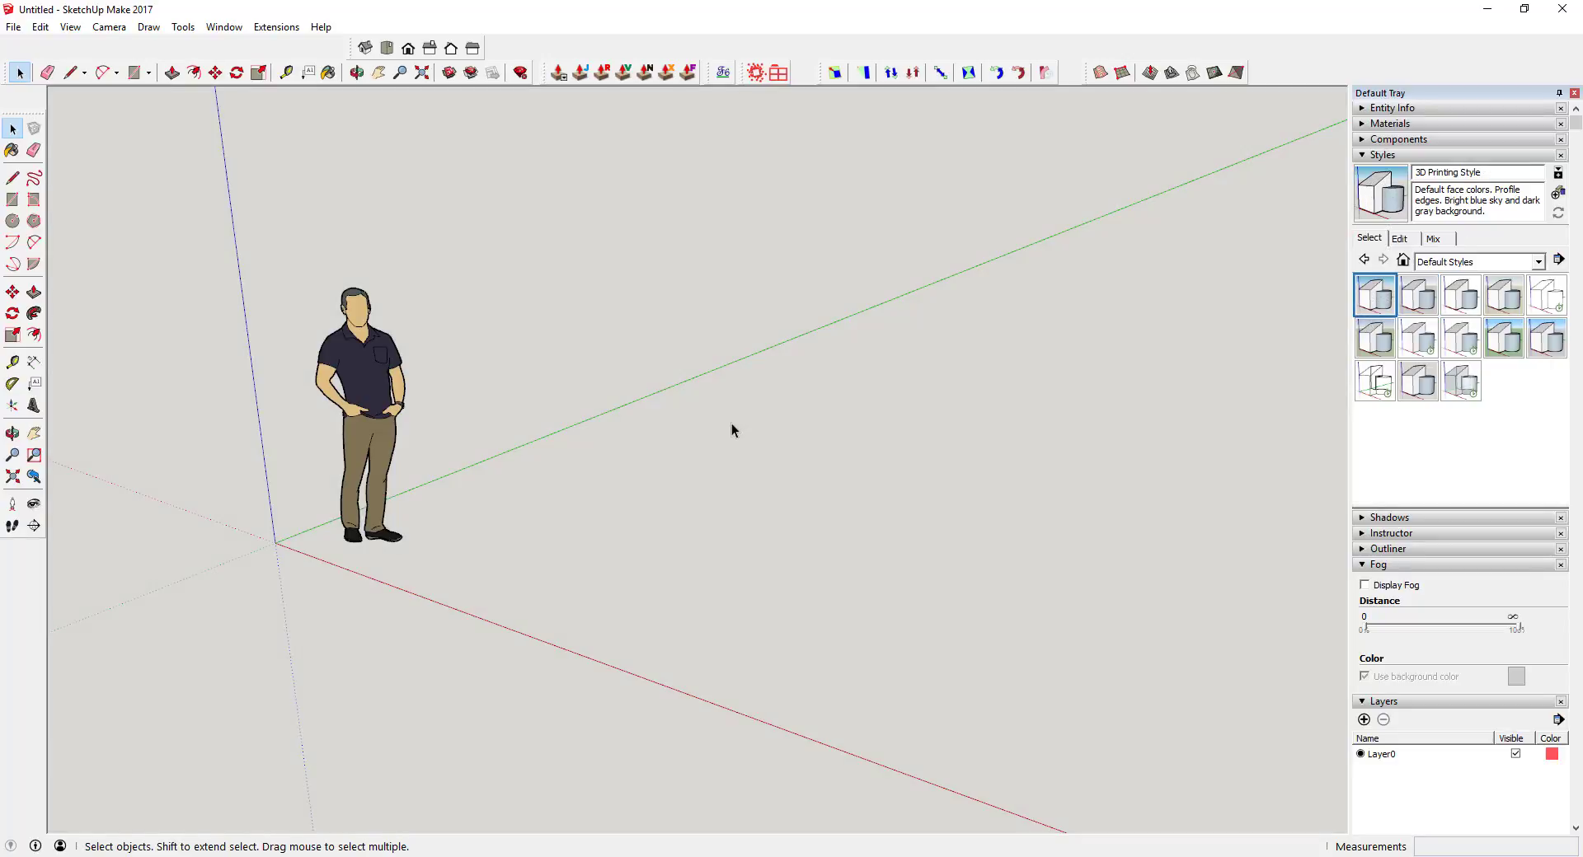
{"action": "middle_click_drag", "start_coordinate": [735, 427], "coordinate": [745, 292]}
{"action": "left_click", "coordinate": [1418, 305]}
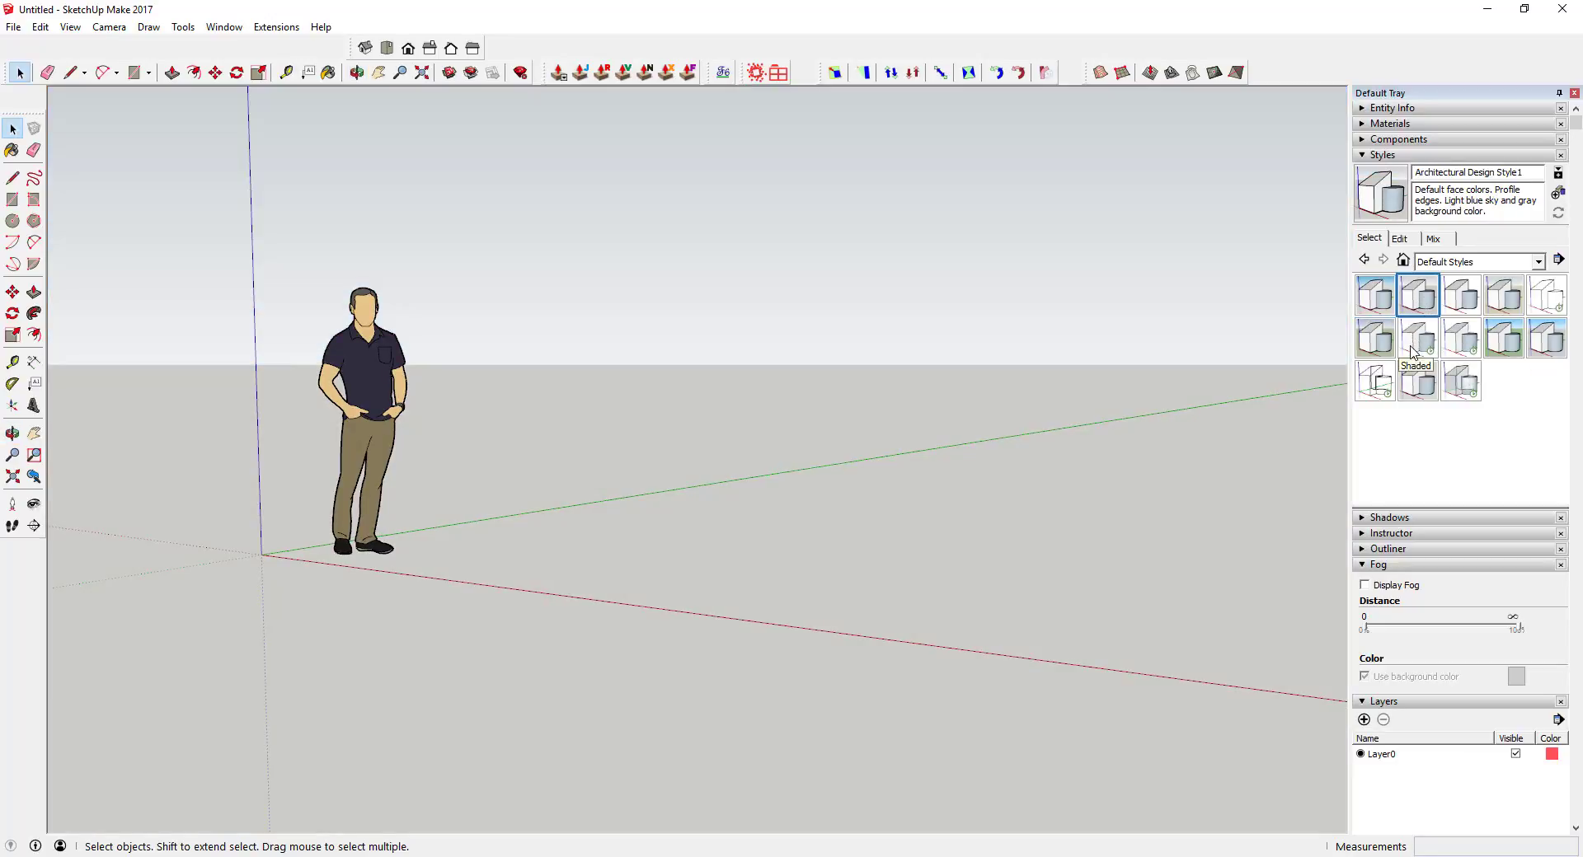
{"action": "left_click", "coordinate": [1420, 343]}
{"action": "left_click", "coordinate": [1461, 340]}
{"action": "left_click", "coordinate": [1460, 381]}
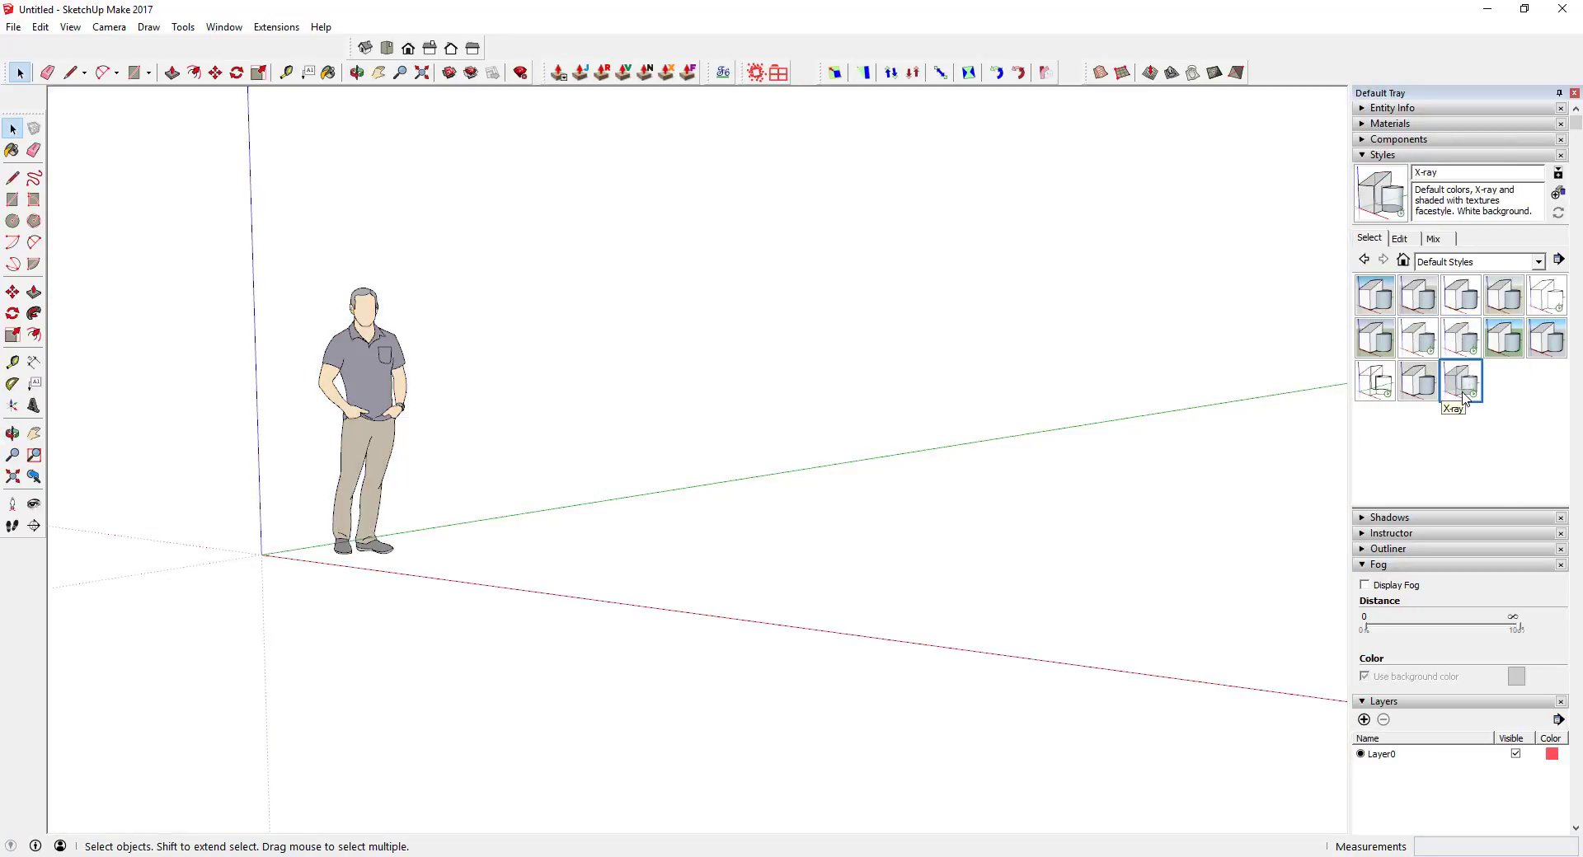
{"action": "left_click", "coordinate": [1380, 291]}
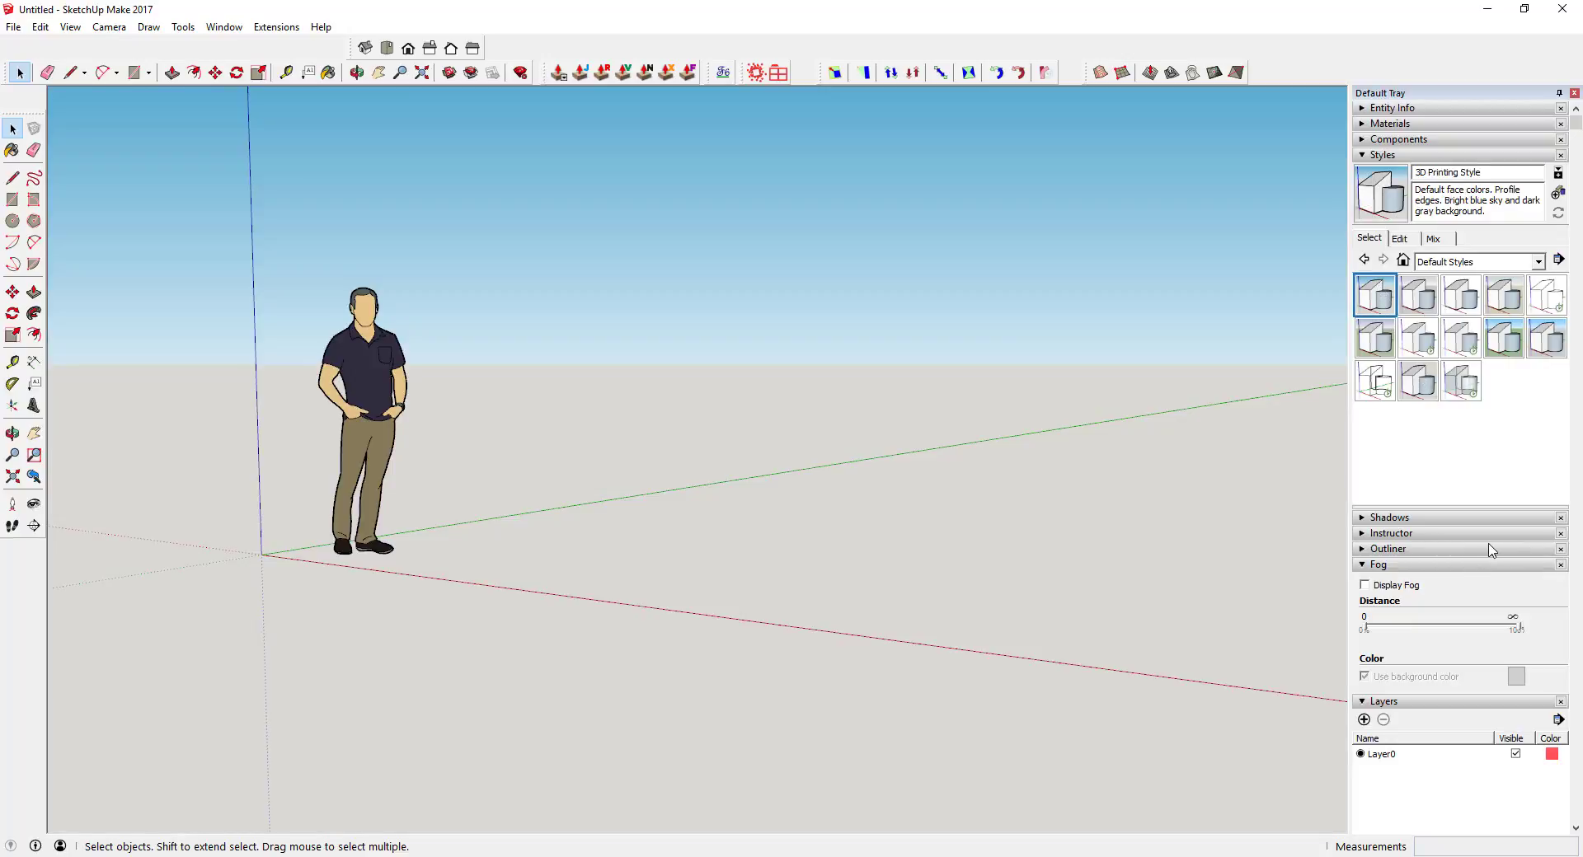
Apply the Architectural Design Style, create a new style from it and name it TSE Line Example Style.
{"action": "left_click", "coordinate": [1422, 303]}
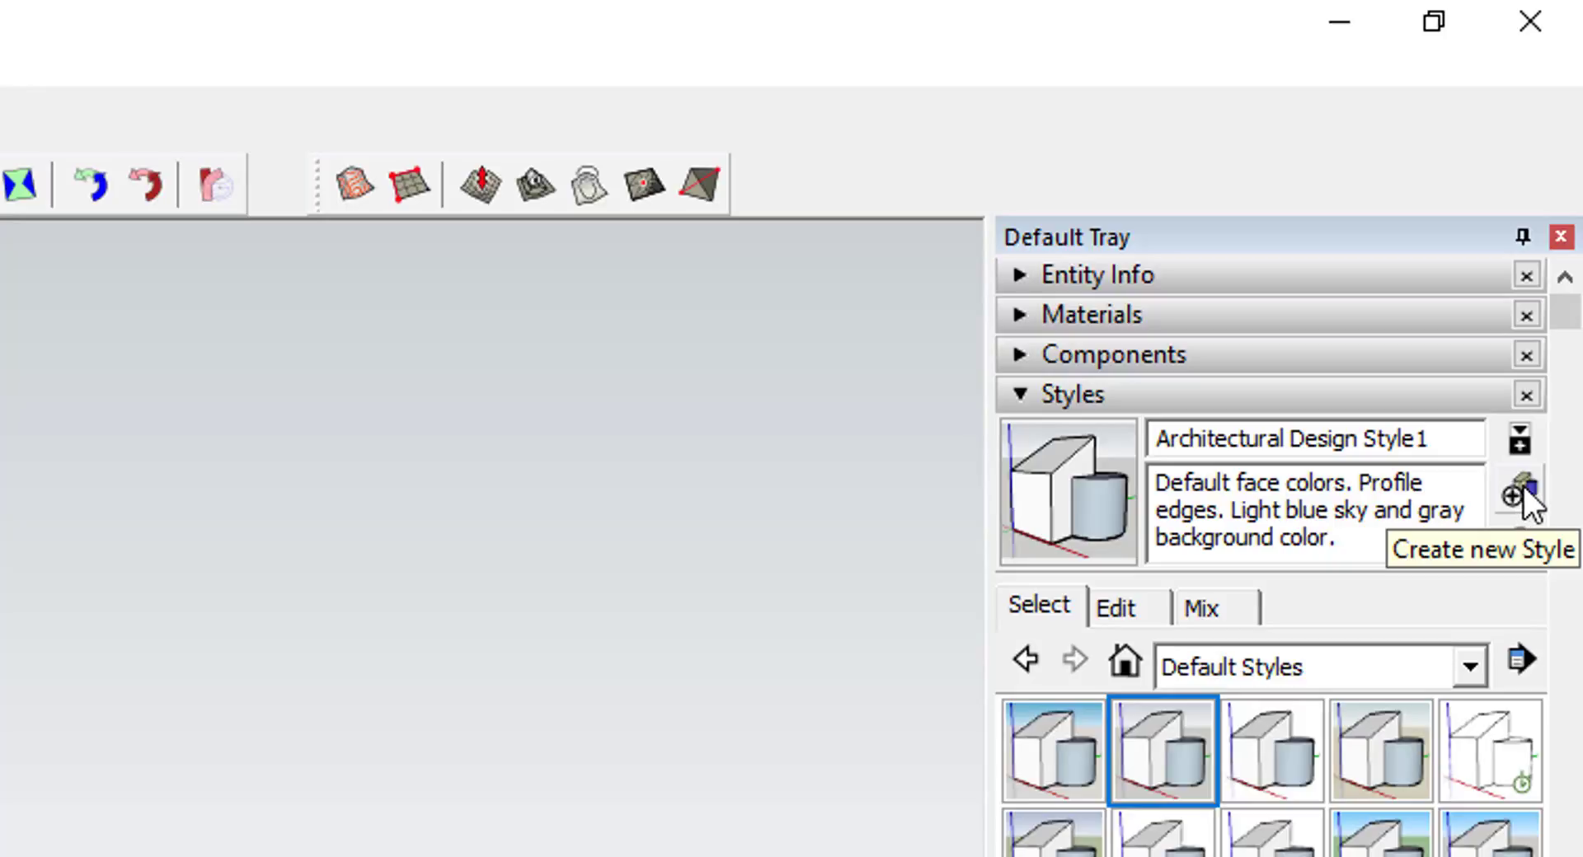
{"action": "left_click", "coordinate": [1524, 487]}
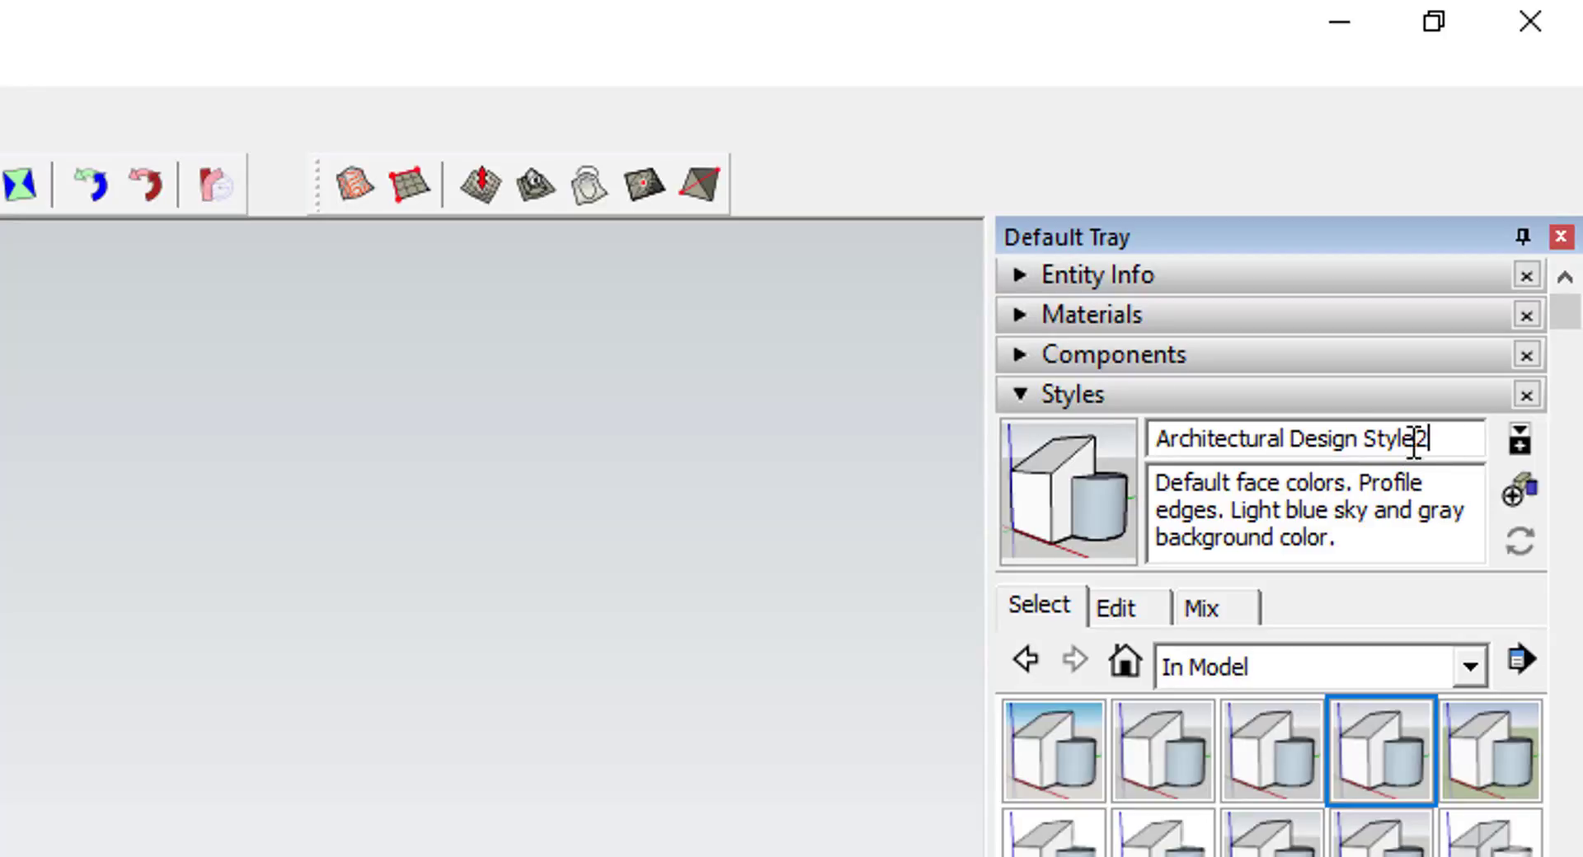
{"action": "left_click_drag", "start_coordinate": [1447, 445], "coordinate": [995, 586]}
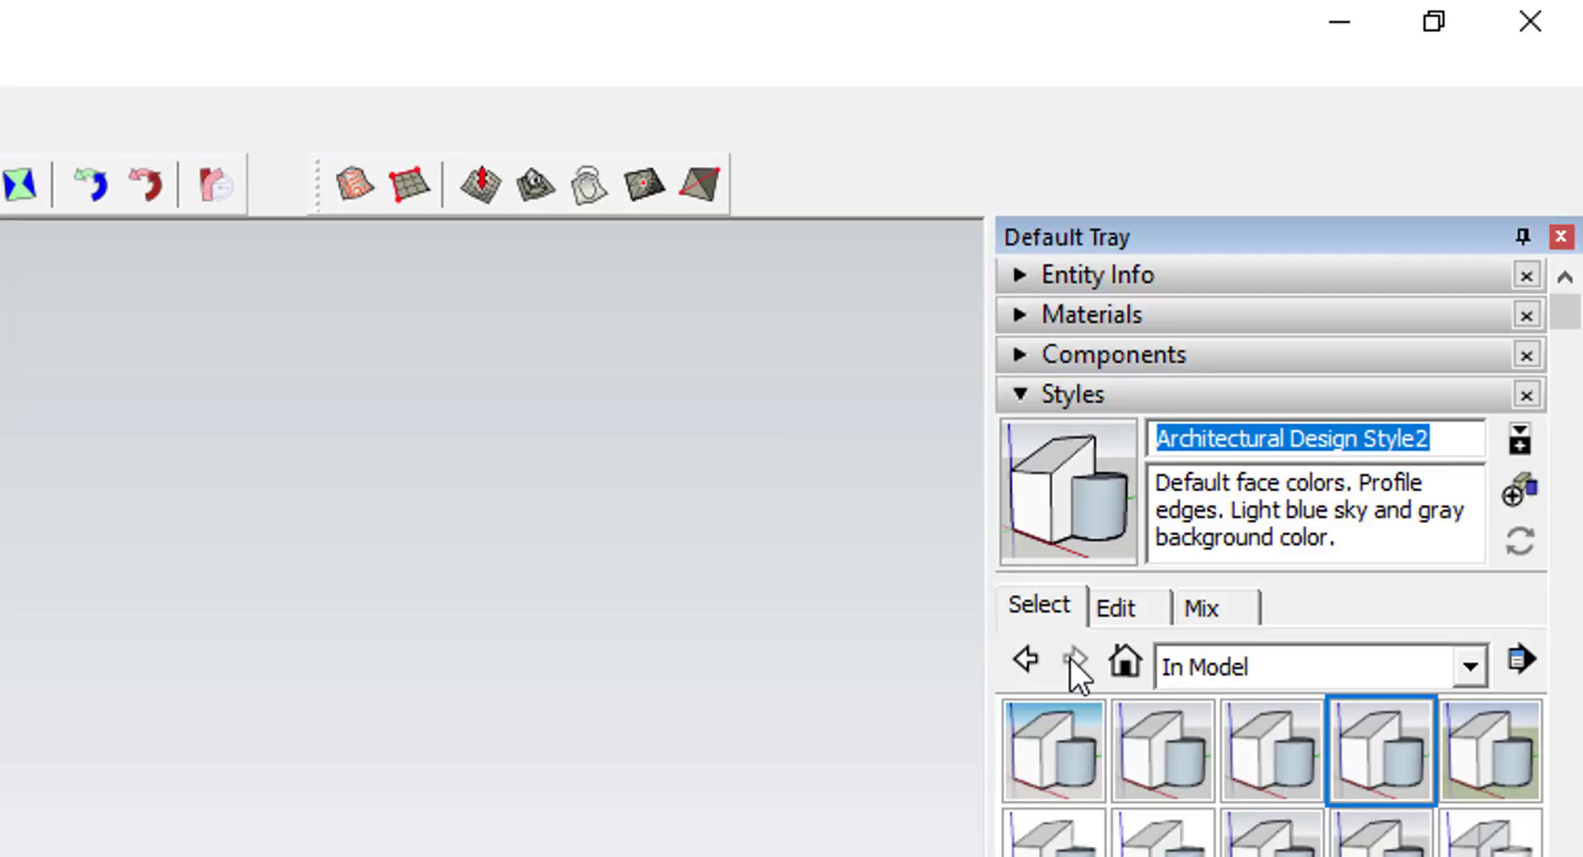
{"action": "type", "text": "TSE Exampl"}
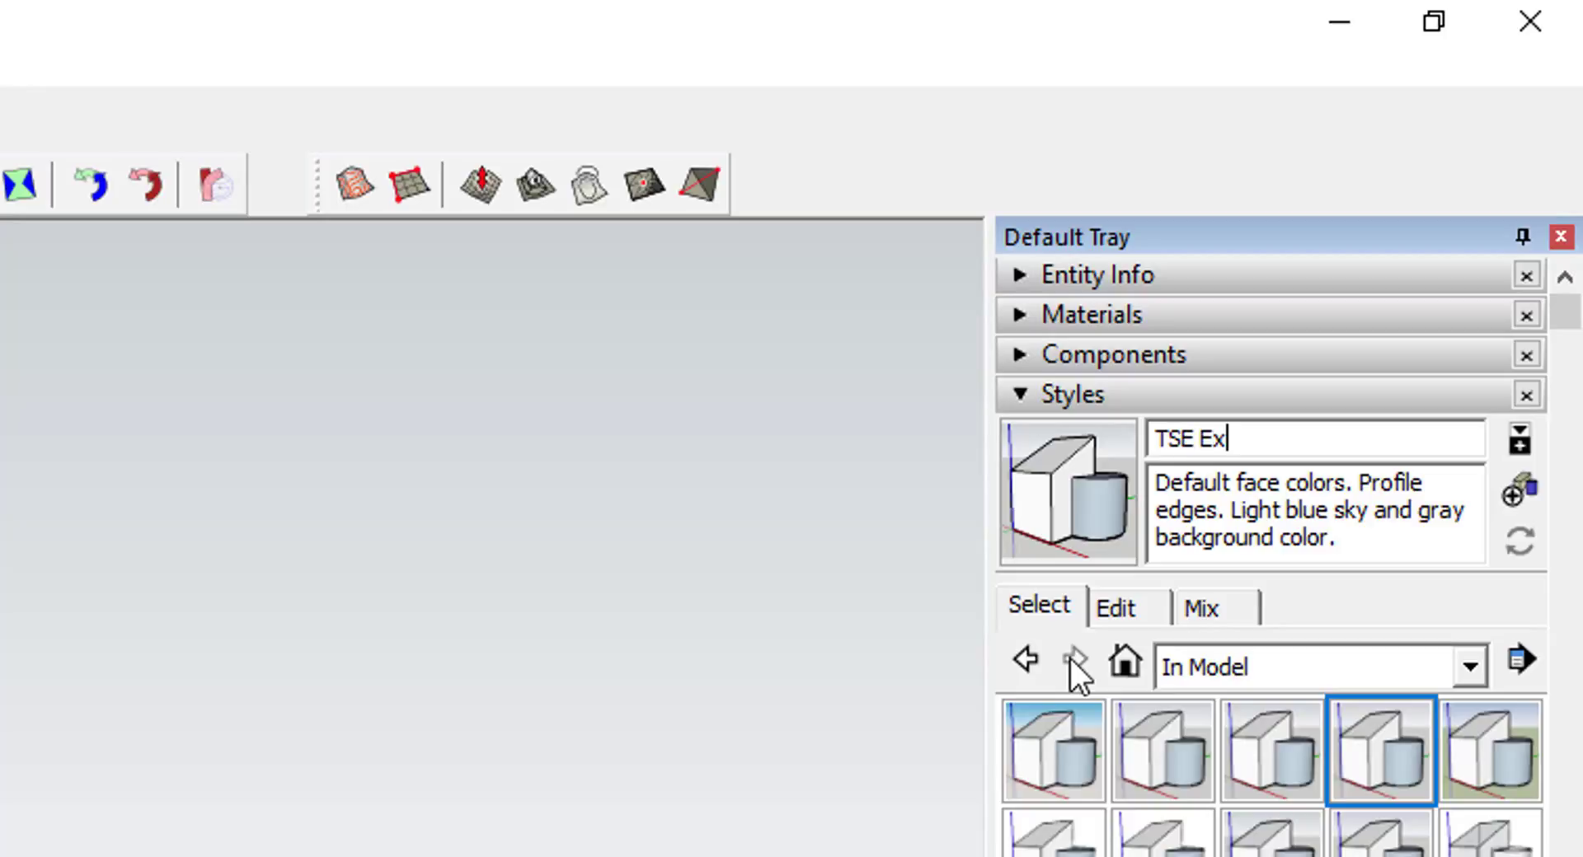
{"action": "key", "text": "BackSpace"}
{"action": "key", "text": "BackSpace"}
{"action": "key", "text": "BackSpace"}
{"action": "key", "text": "BackSpace"}
{"action": "key", "text": "BackSpace"}
{"action": "key", "text": "BackSpace"}
{"action": "type", "text": "Line Example Styel"}
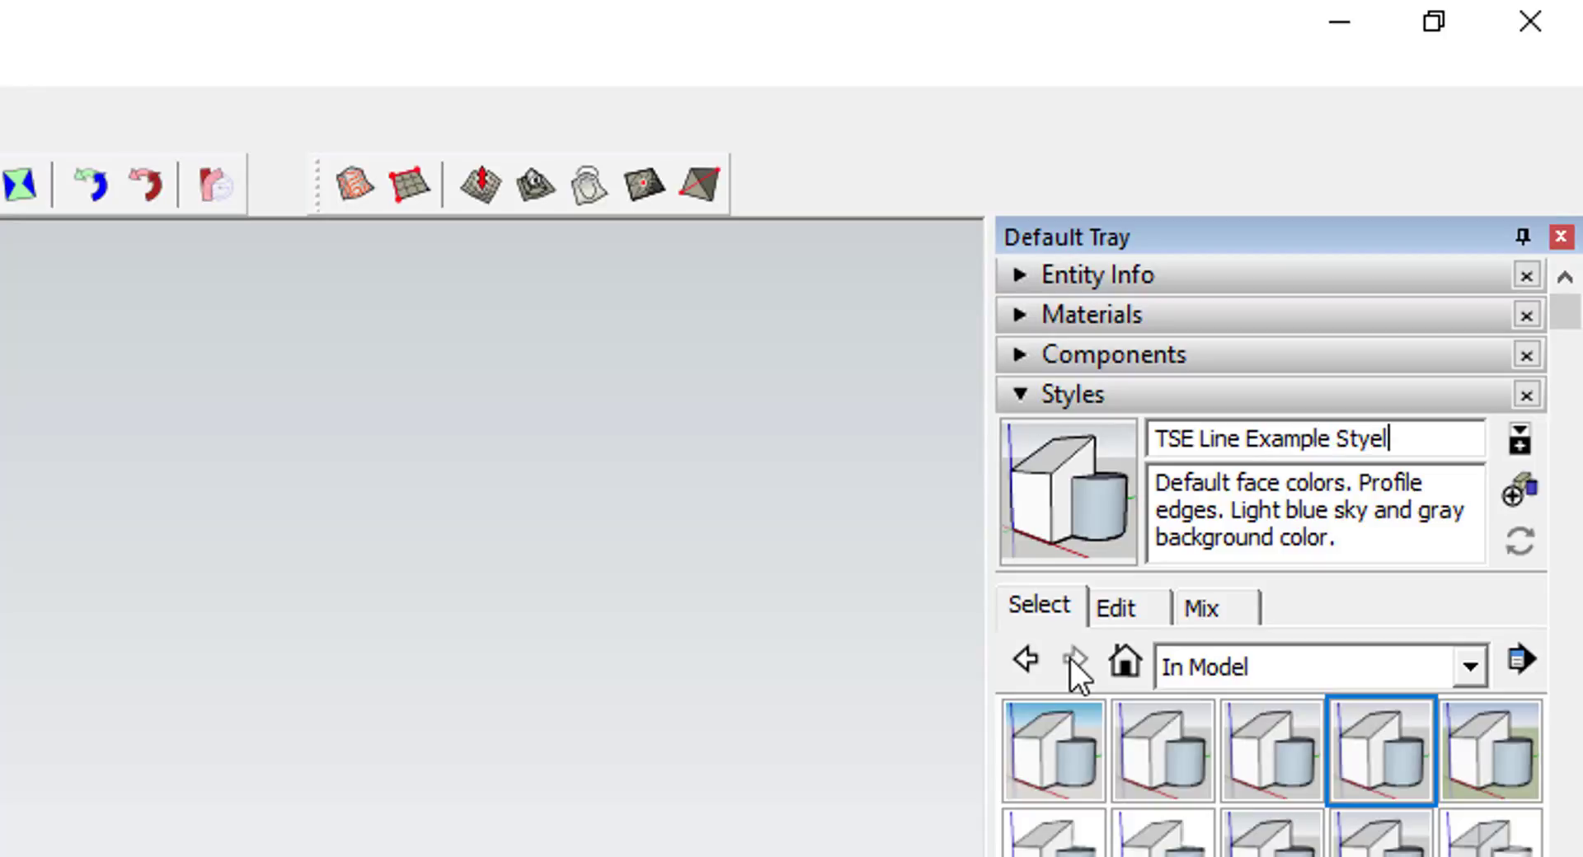
{"action": "key", "text": "BackSpace"}
{"action": "type", "text": "le Style"}
{"action": "key", "text": "Return"}
{"action": "left_click", "coordinate": [1056, 460]}
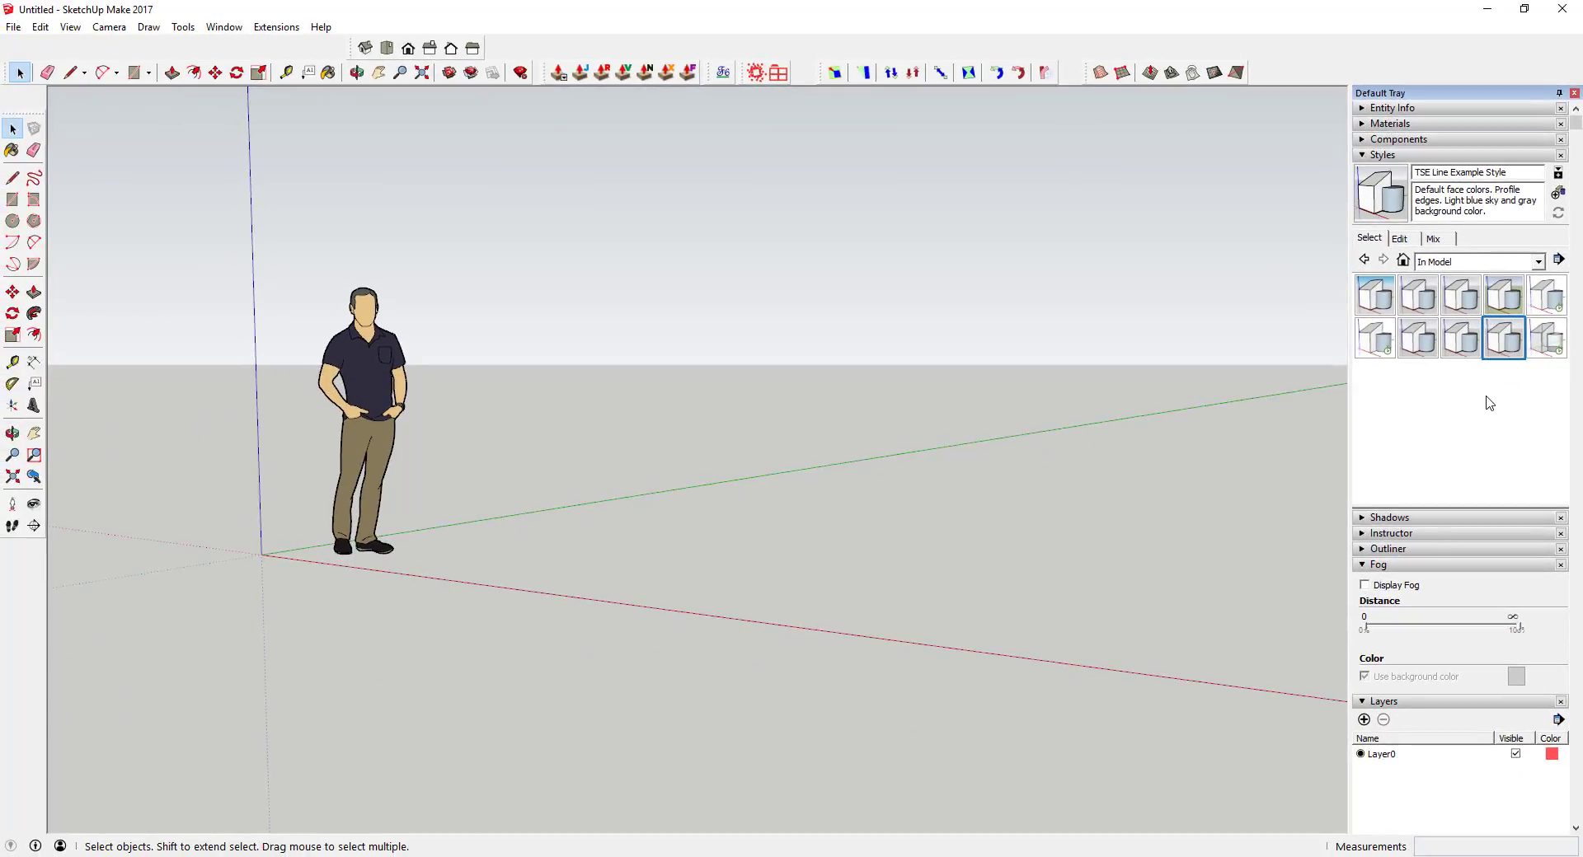
View the Default Styles collection and return to the styles stored in the model.
{"action": "left_click", "coordinate": [1484, 261]}
{"action": "left_click", "coordinate": [1466, 338]}
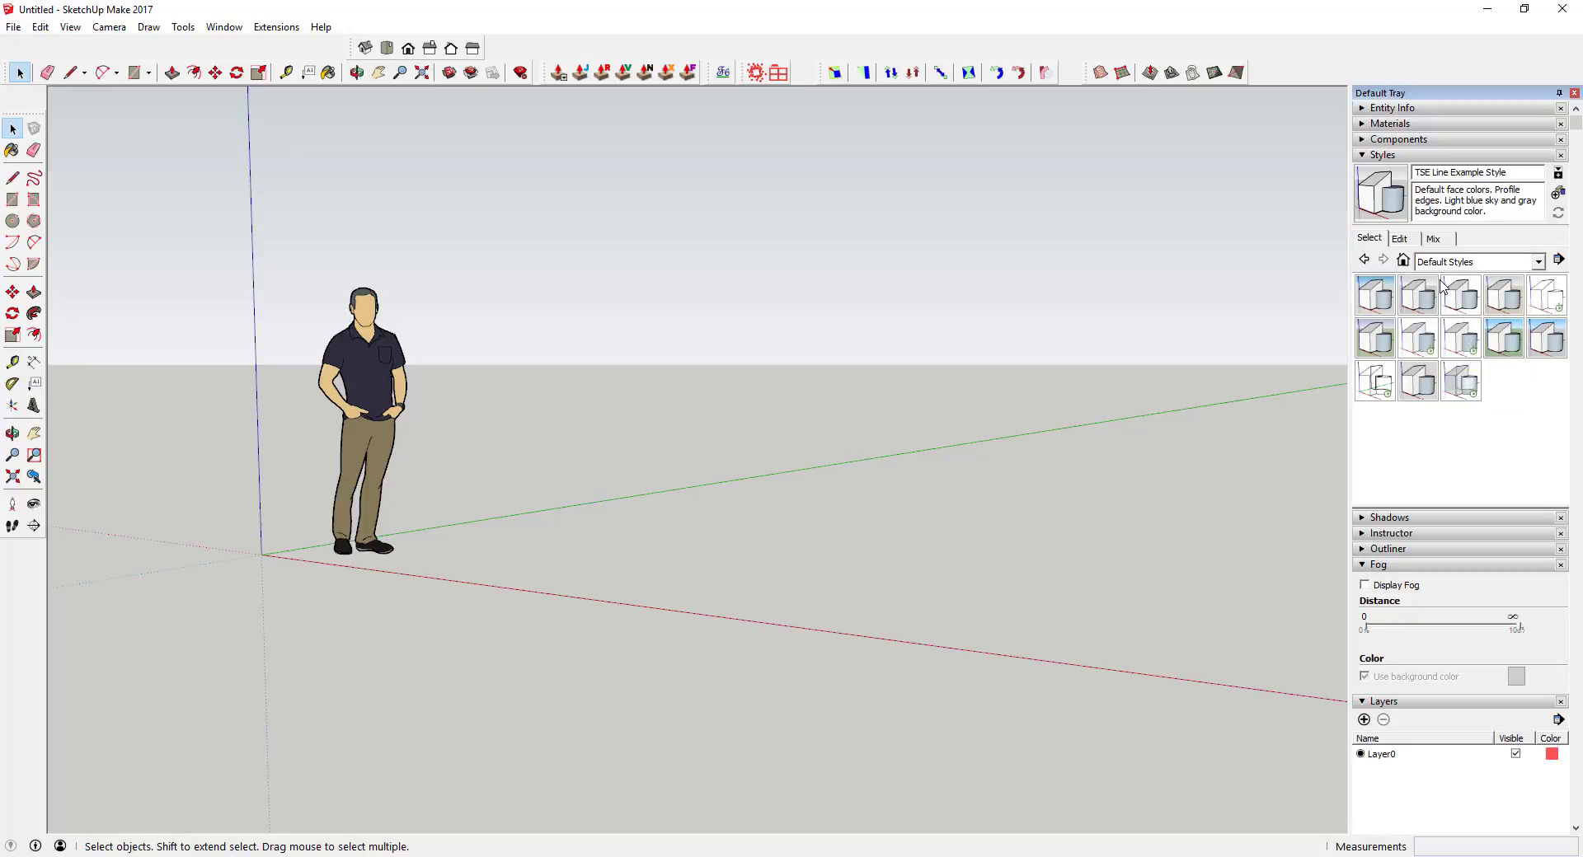
{"action": "left_click", "coordinate": [1478, 262]}
{"action": "left_click", "coordinate": [1470, 277]}
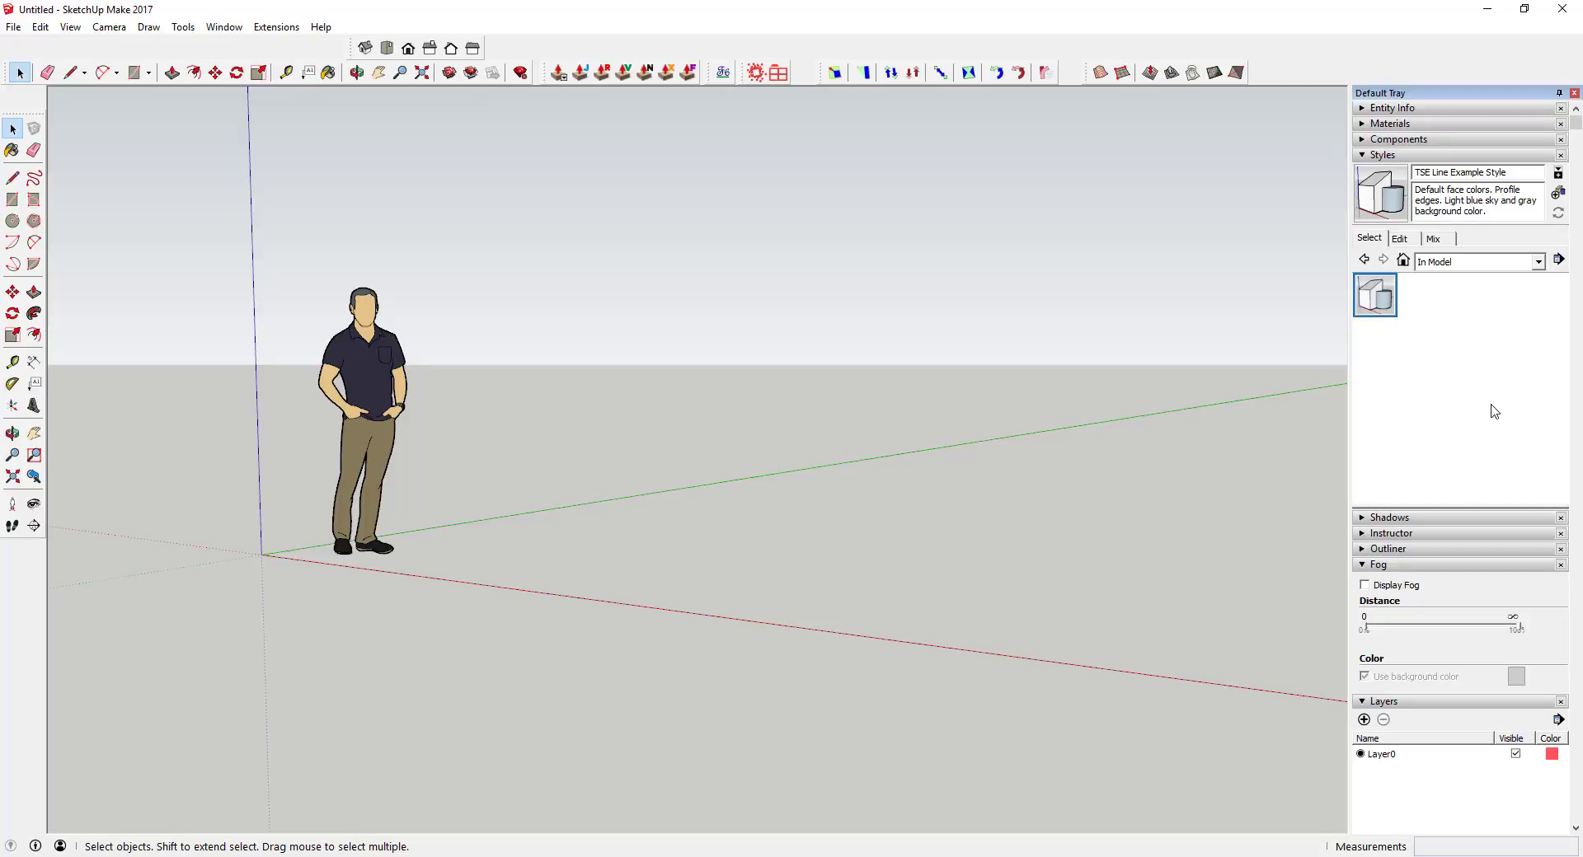
Save TSE Line Example Style as a style file in the Creating Styles Examples folder and check the file in File Explorer.
{"action": "right_click", "coordinate": [1377, 299]}
{"action": "left_click", "coordinate": [1410, 323]}
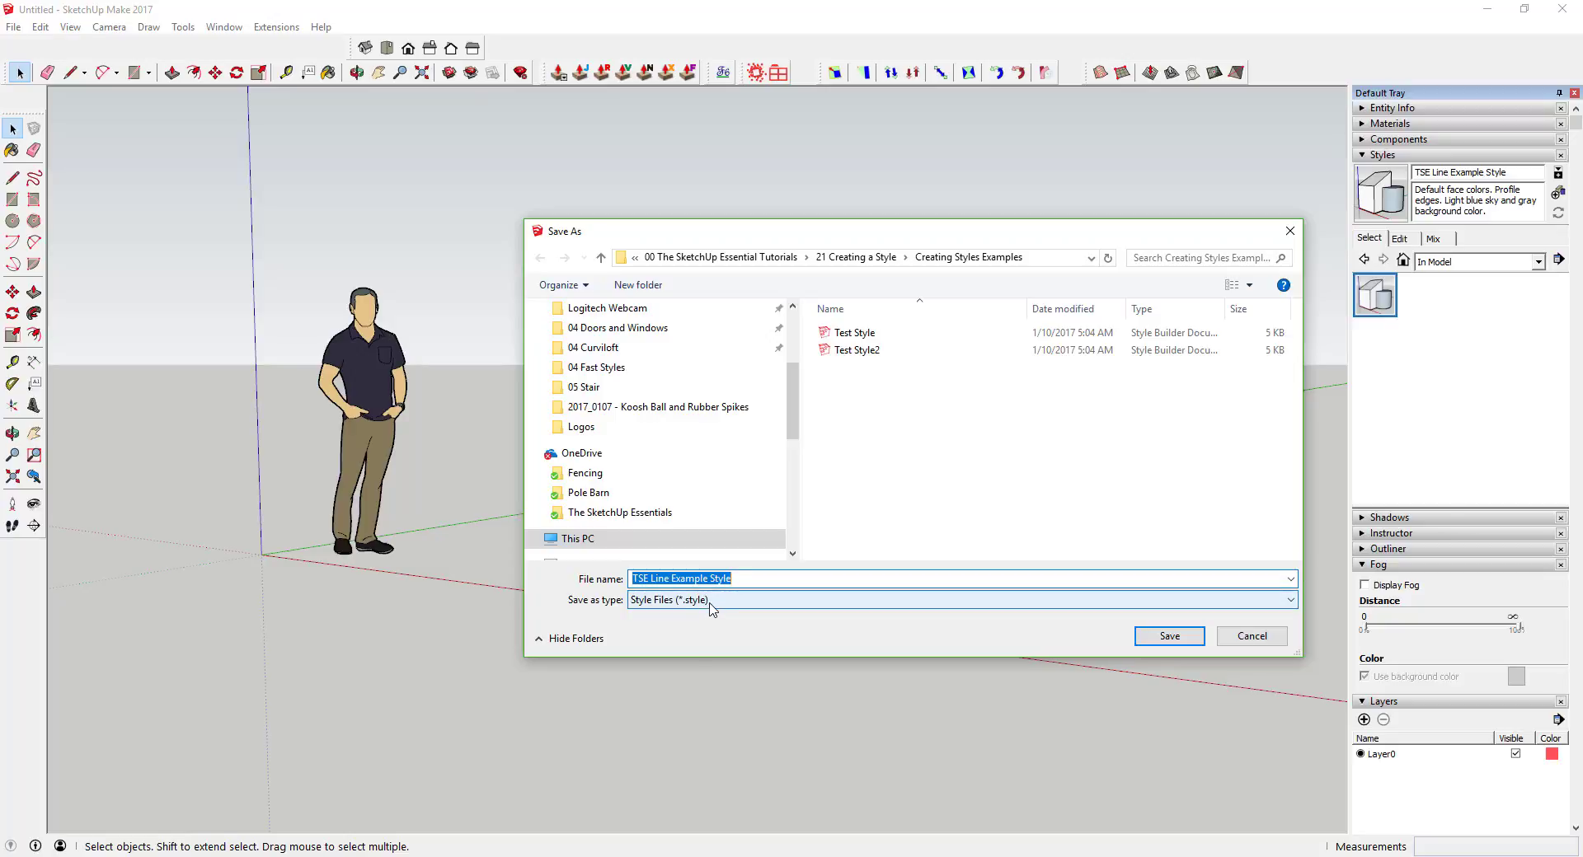
{"action": "left_click", "coordinate": [1181, 637]}
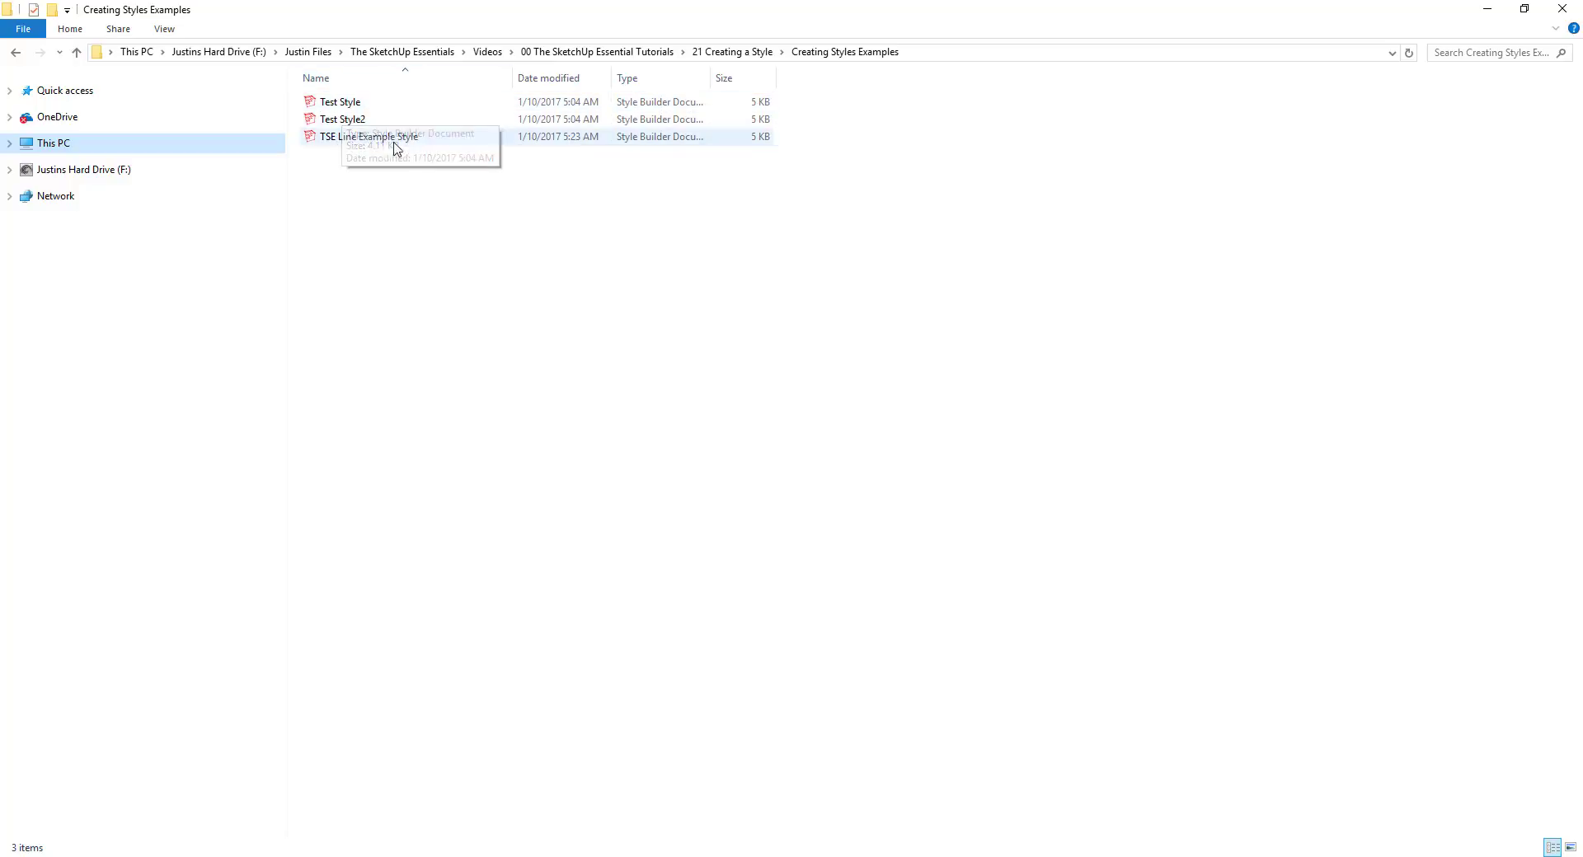
{"action": "left_click_drag", "start_coordinate": [713, 78], "coordinate": [805, 78]}
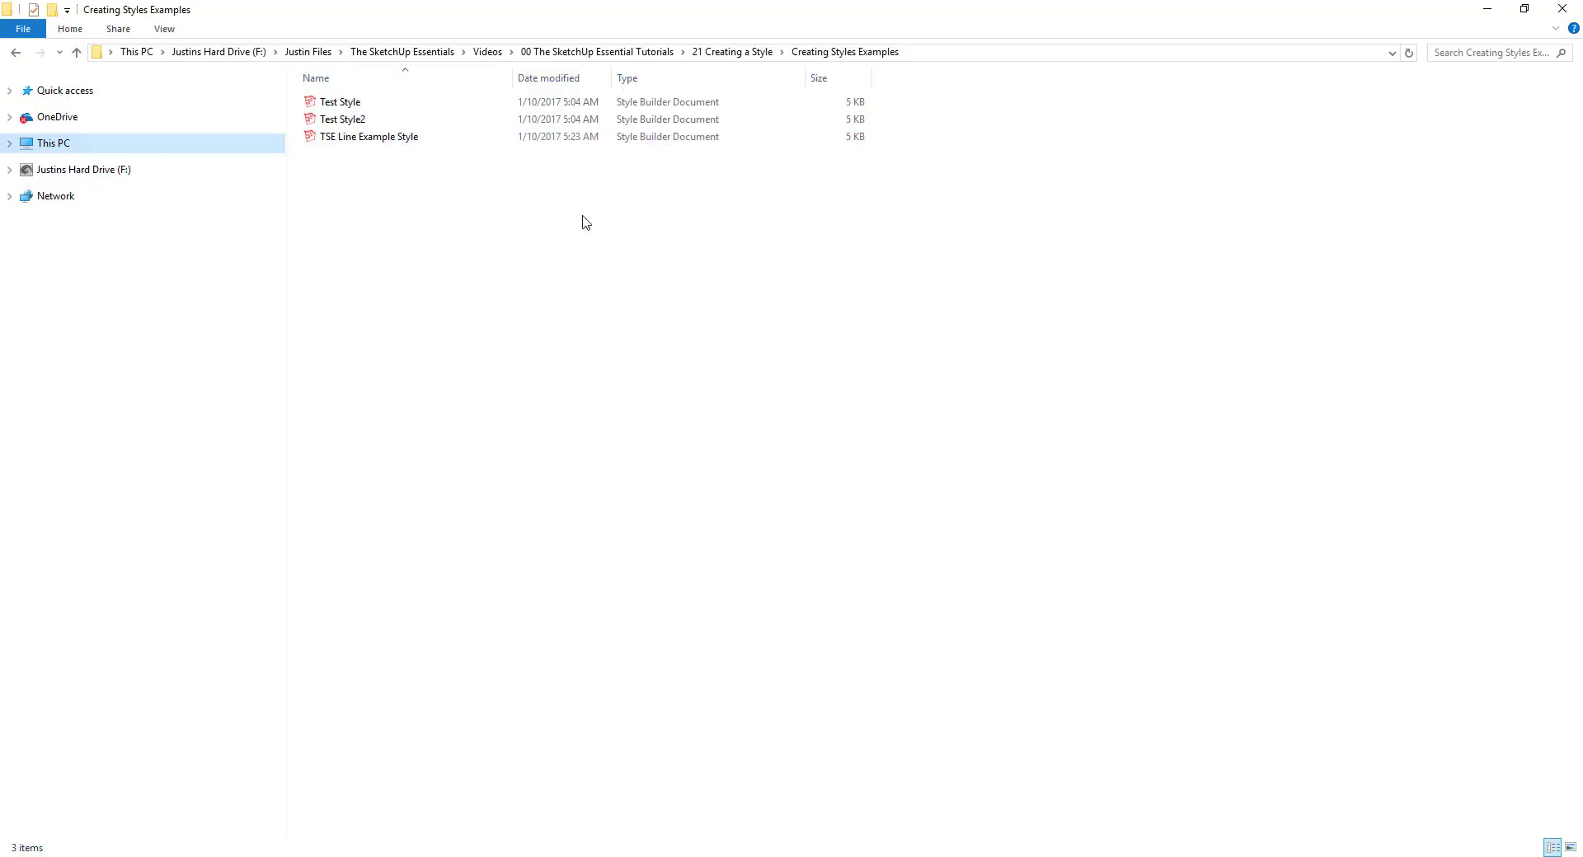
{"action": "key", "text": "alt+Tab"}
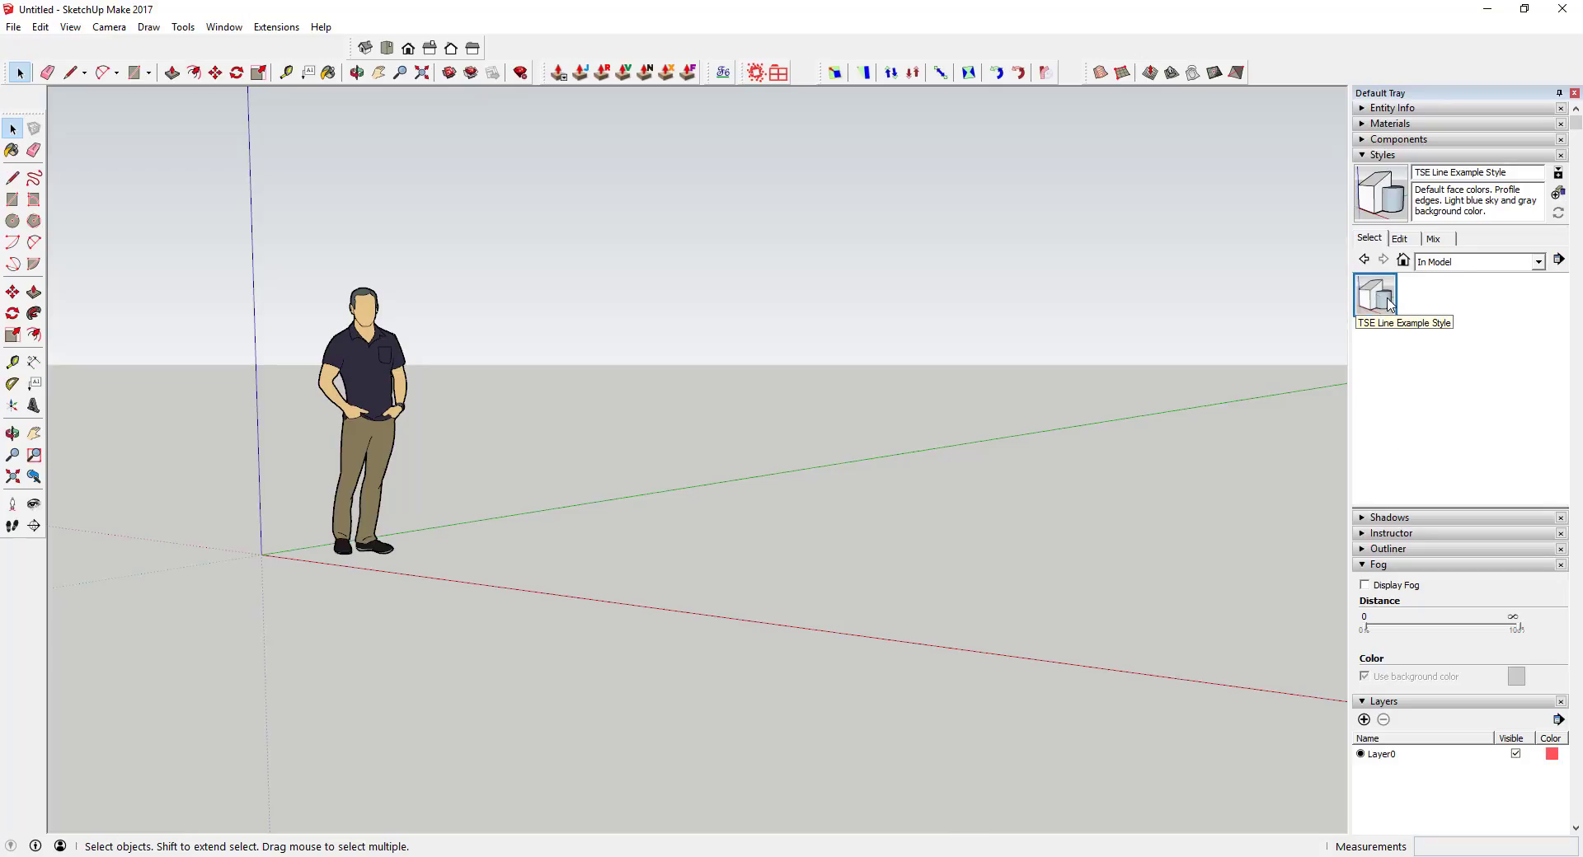
Open the Creating Styles Examples folder inside 21 Creating a Style as a style collection.
{"action": "left_click", "coordinate": [1558, 259]}
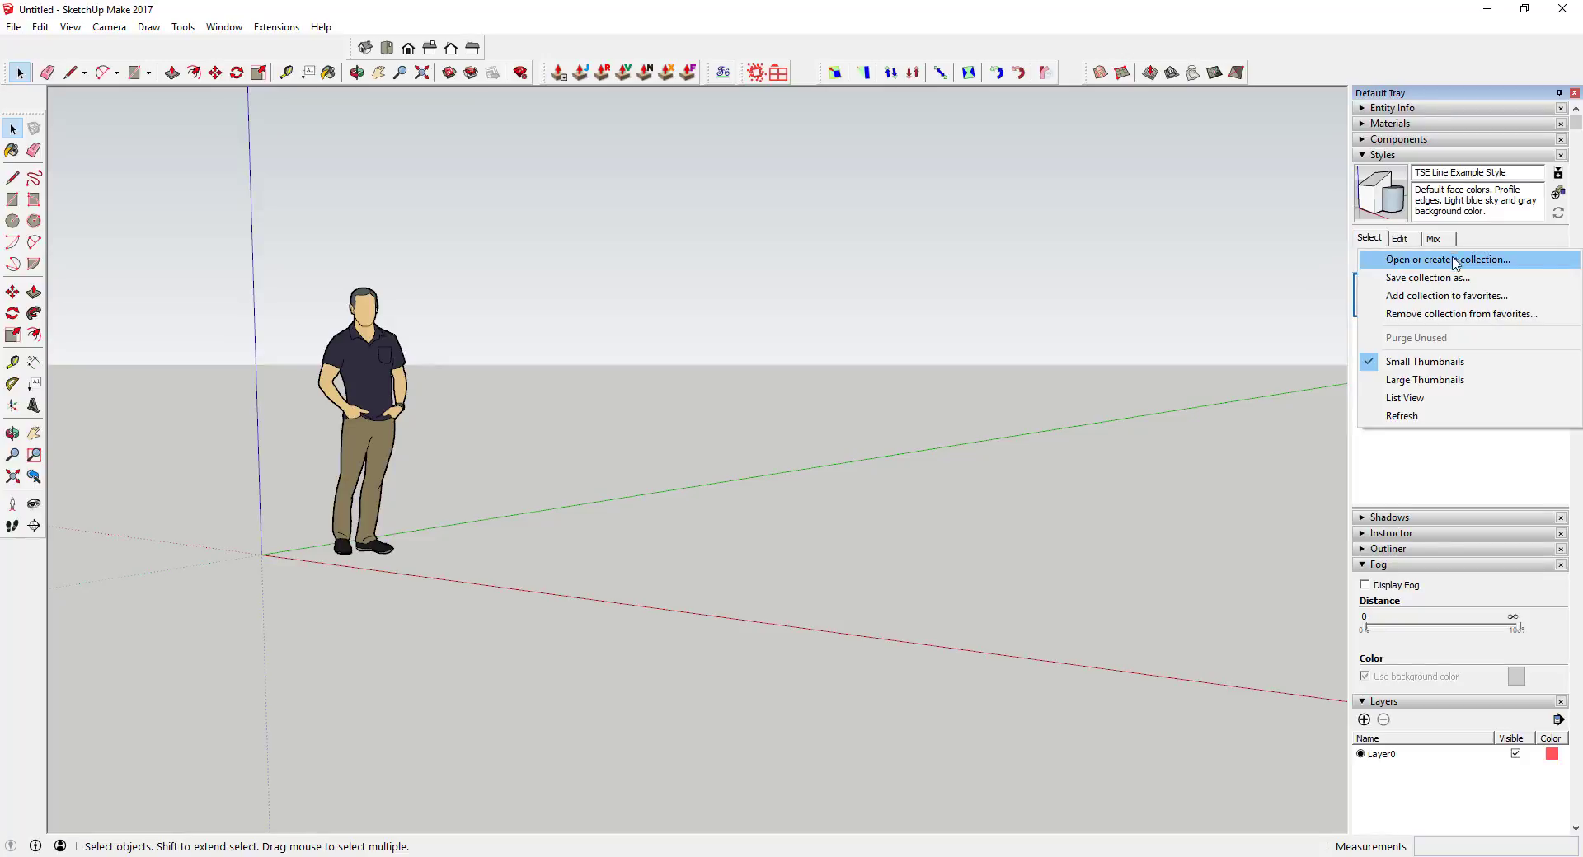
{"action": "left_click", "coordinate": [1461, 419]}
{"action": "left_click", "coordinate": [1557, 261]}
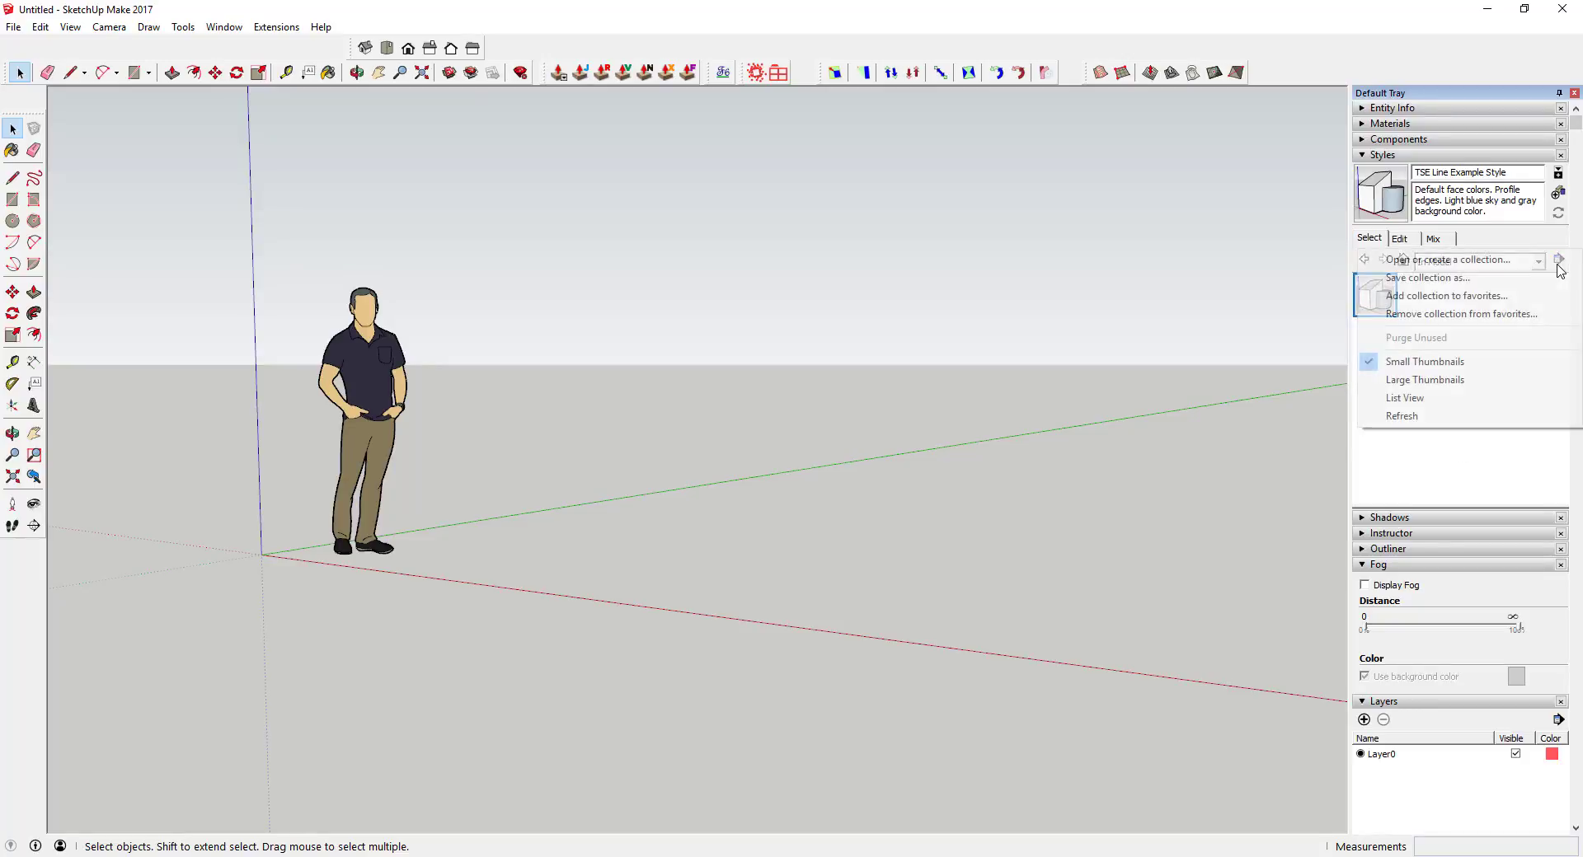
{"action": "left_click", "coordinate": [1491, 268]}
{"action": "left_click", "coordinate": [867, 263]}
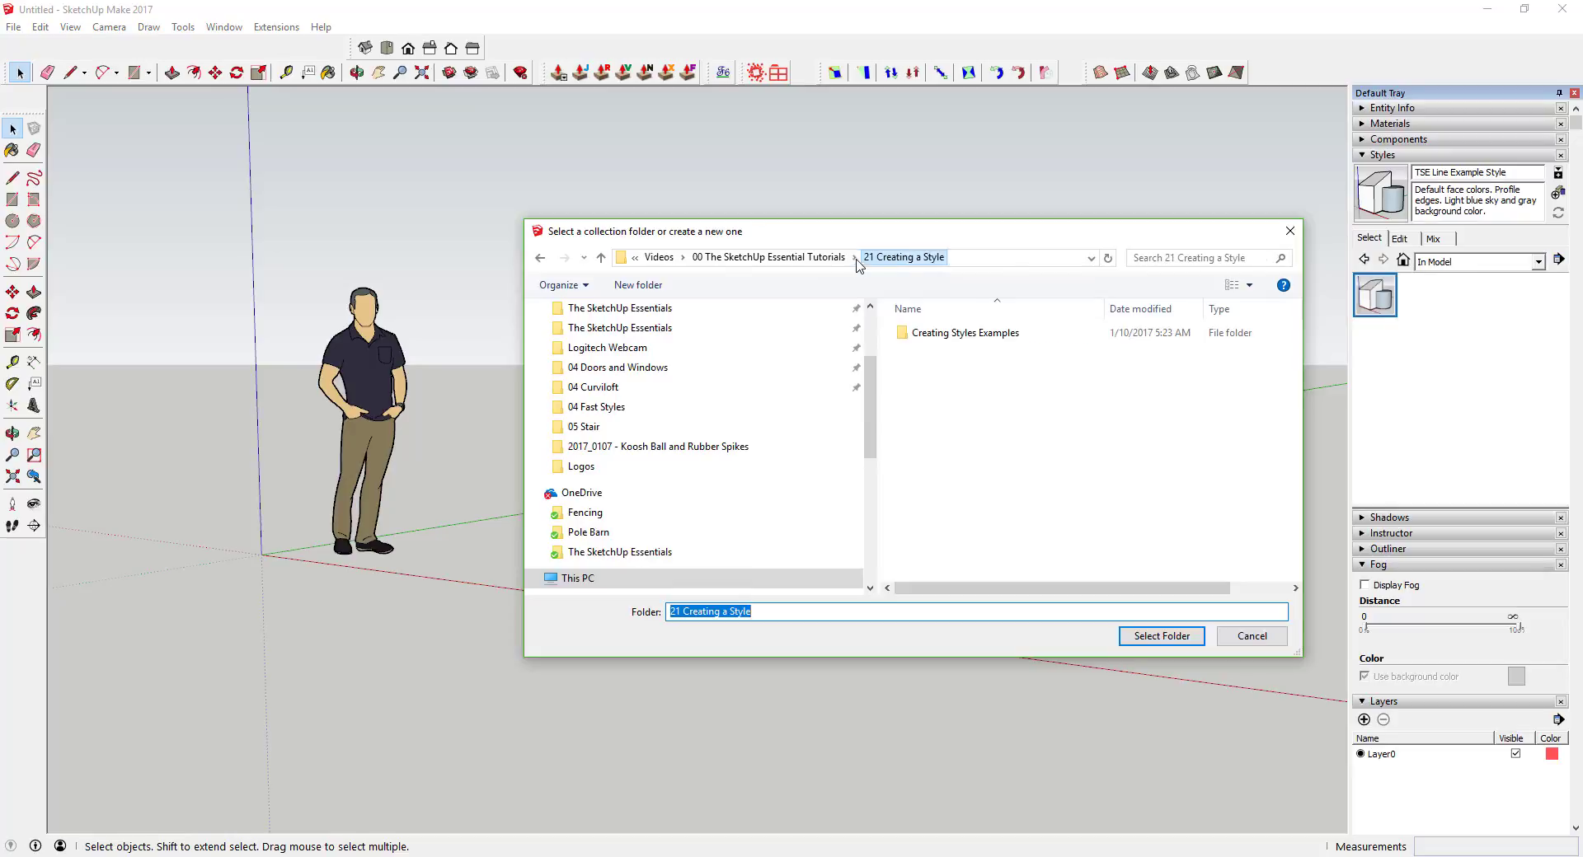
{"action": "left_click", "coordinate": [954, 336]}
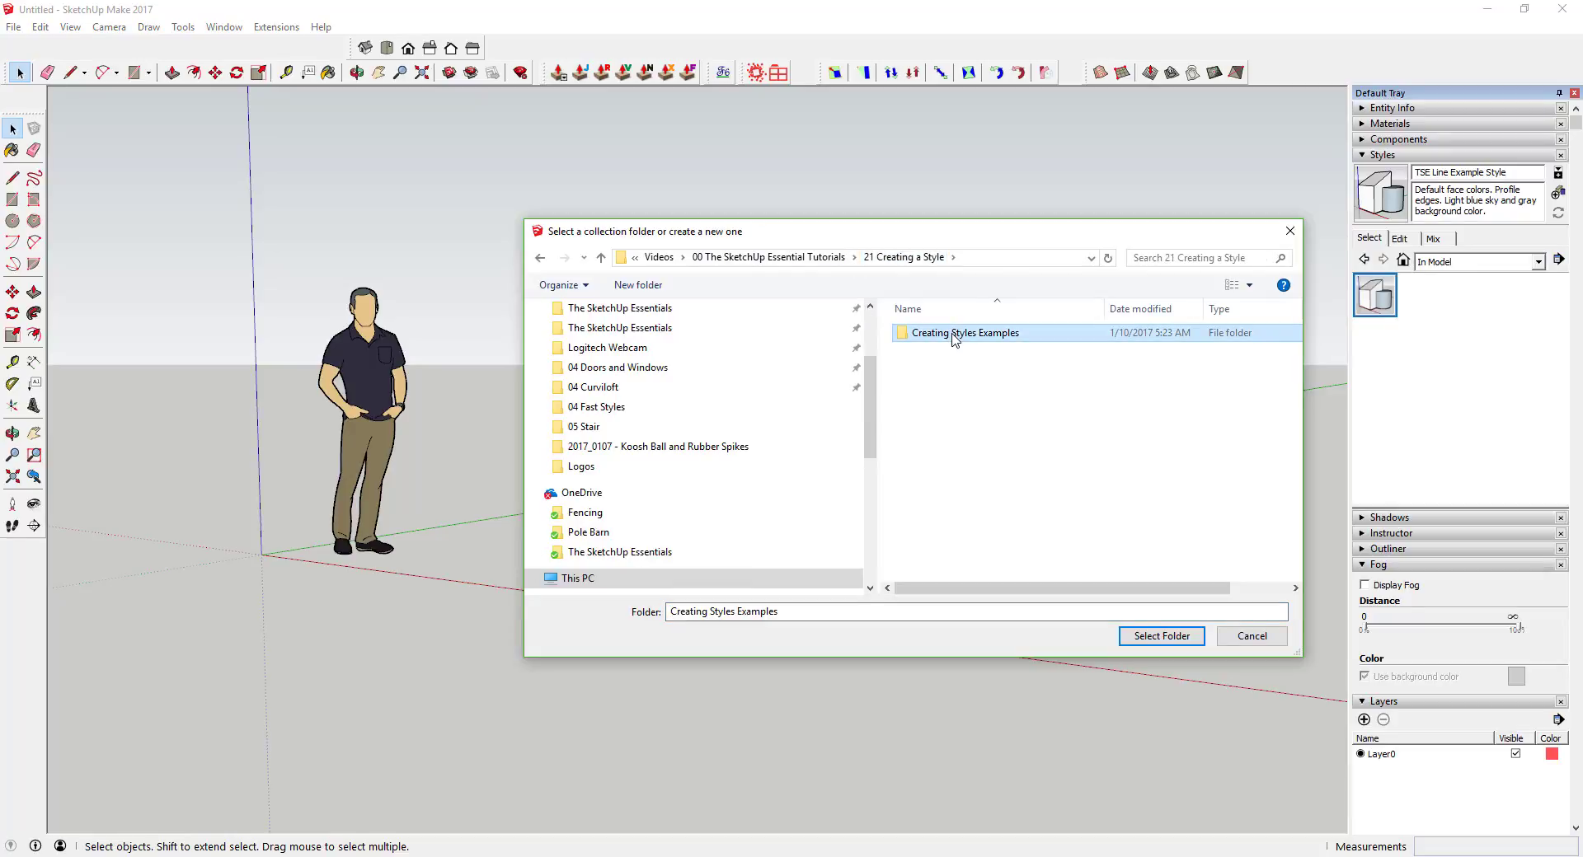
{"action": "left_click", "coordinate": [1142, 641]}
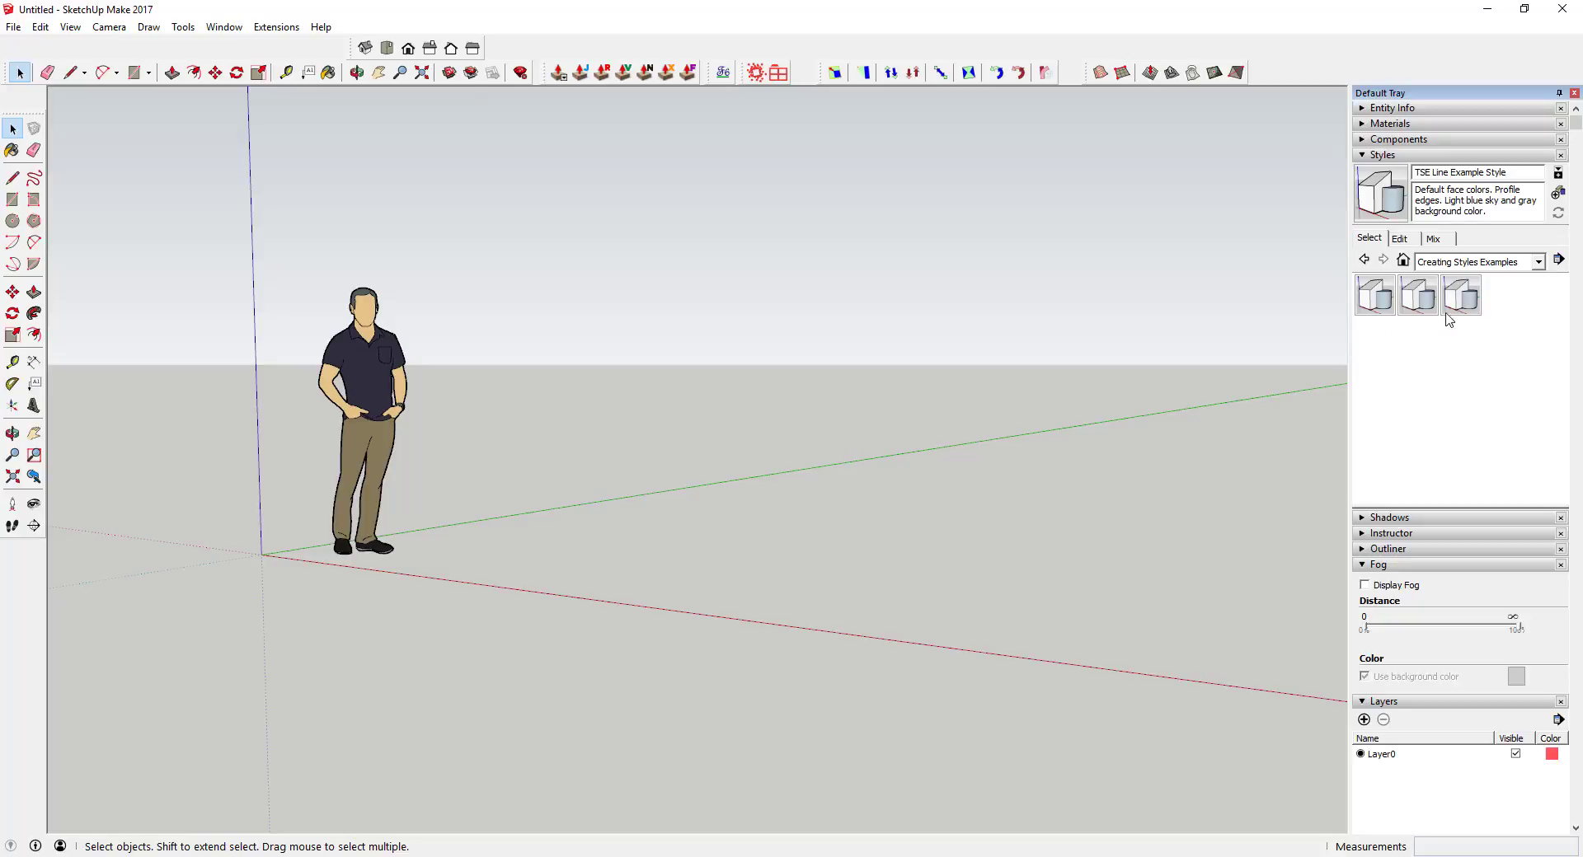
Show the styles in the model and check the list of available style collections.
{"action": "left_click", "coordinate": [1402, 259]}
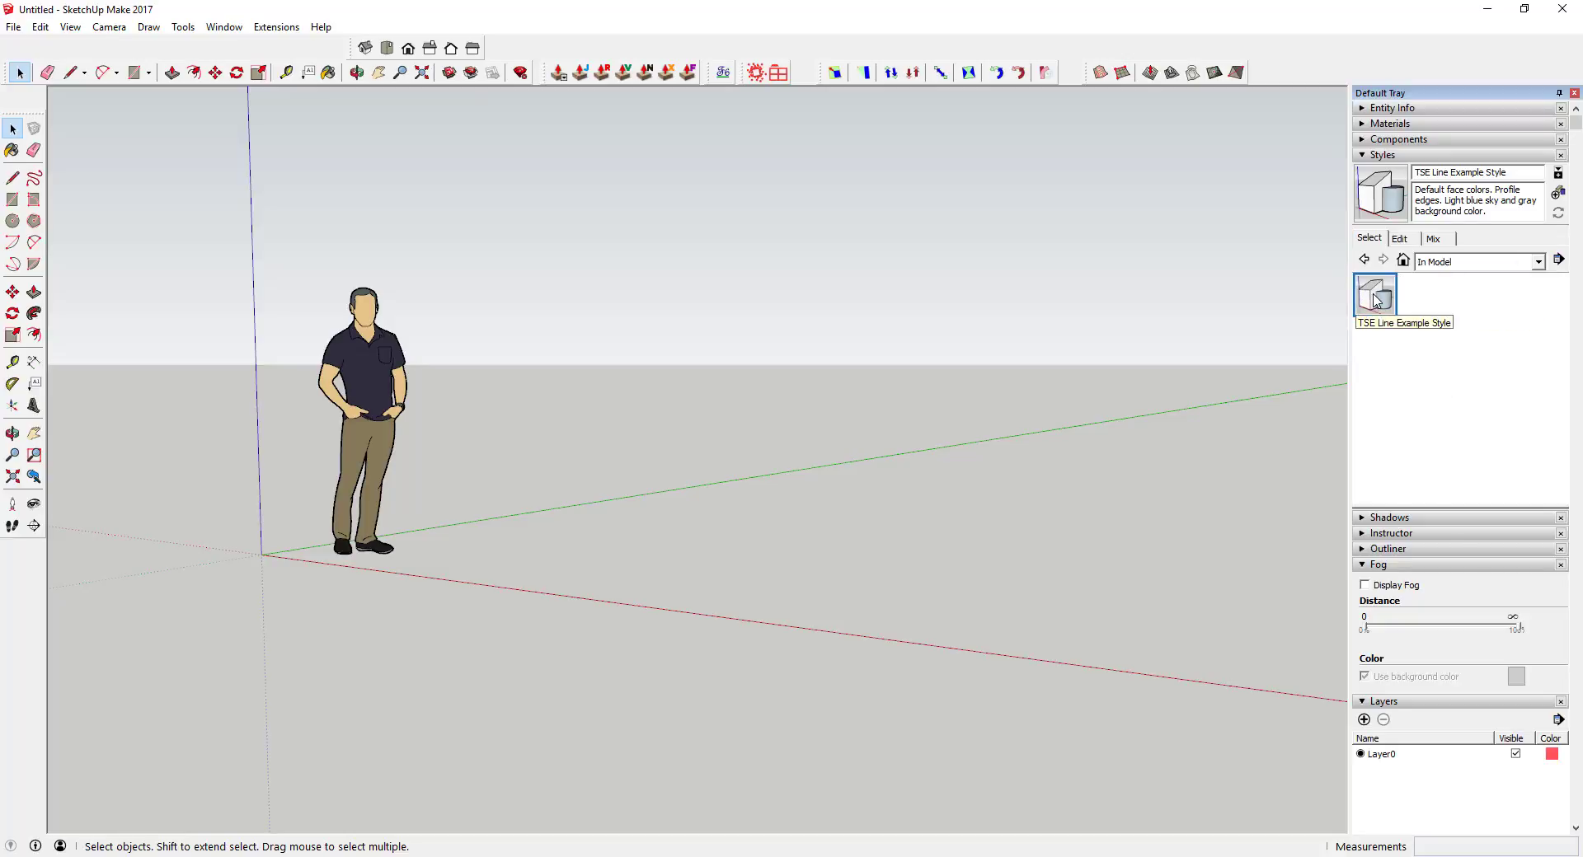
{"action": "left_click", "coordinate": [1467, 262]}
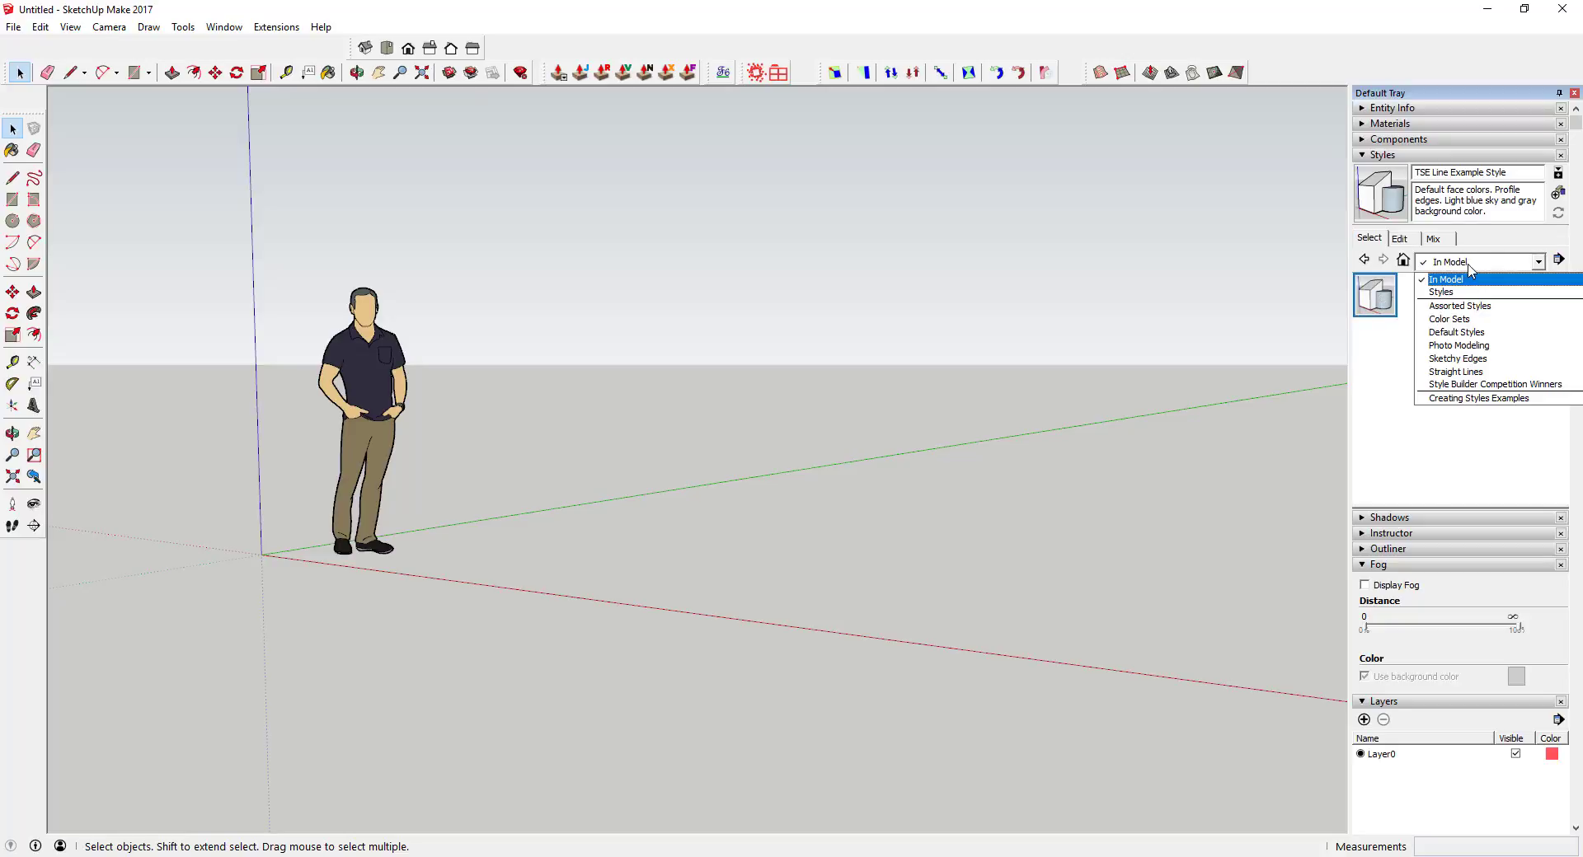
{"action": "left_click", "coordinate": [1469, 264]}
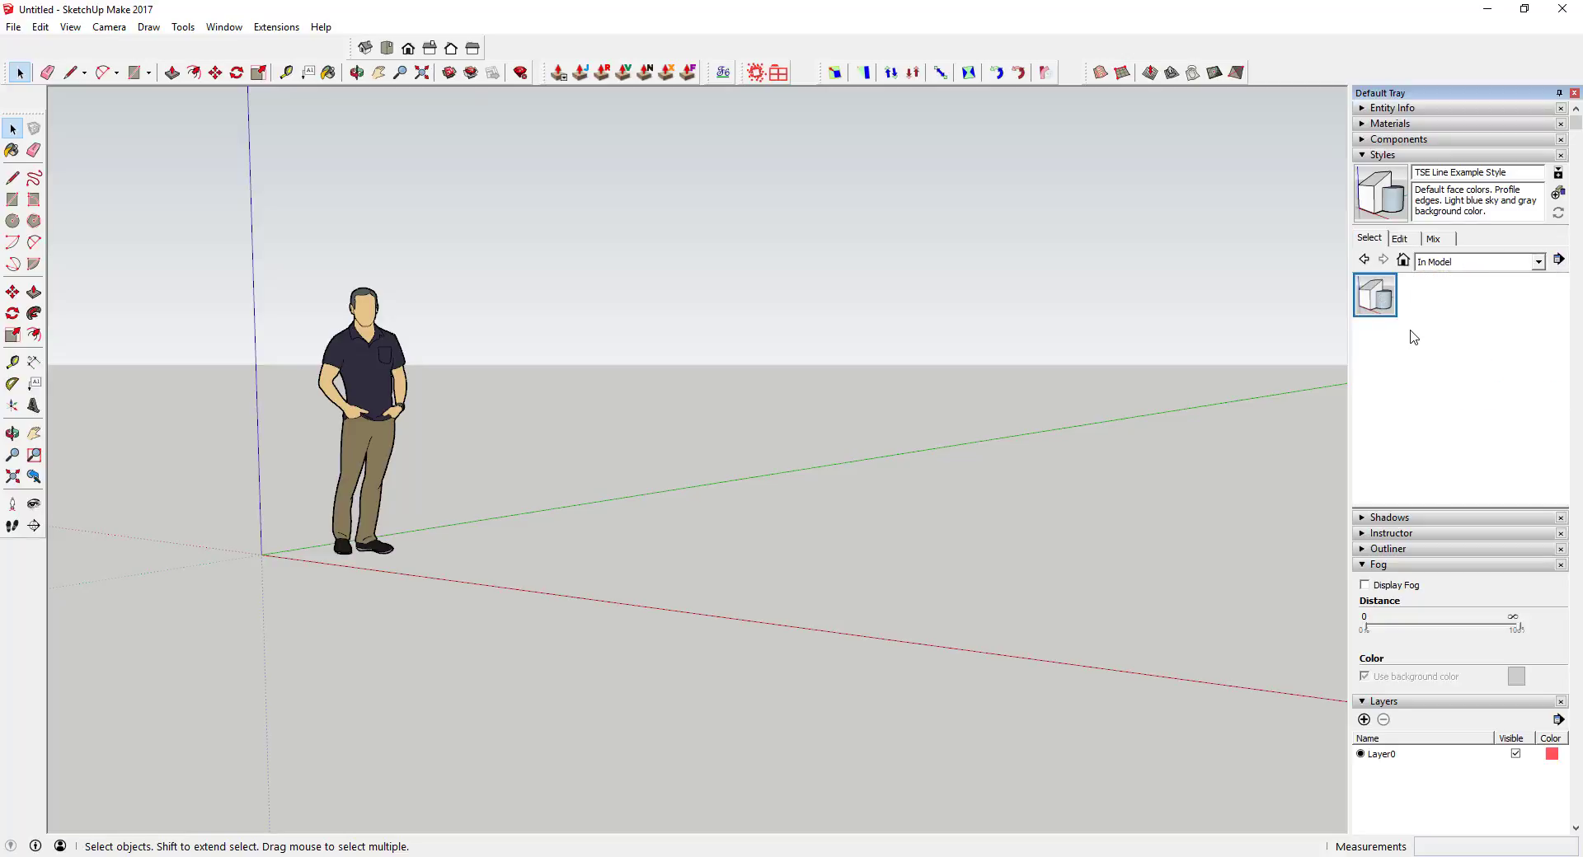
Reopen the Creating Styles Examples collection and look briefly at the editing options for TSE Line Example Style.
{"action": "left_click", "coordinate": [1557, 260]}
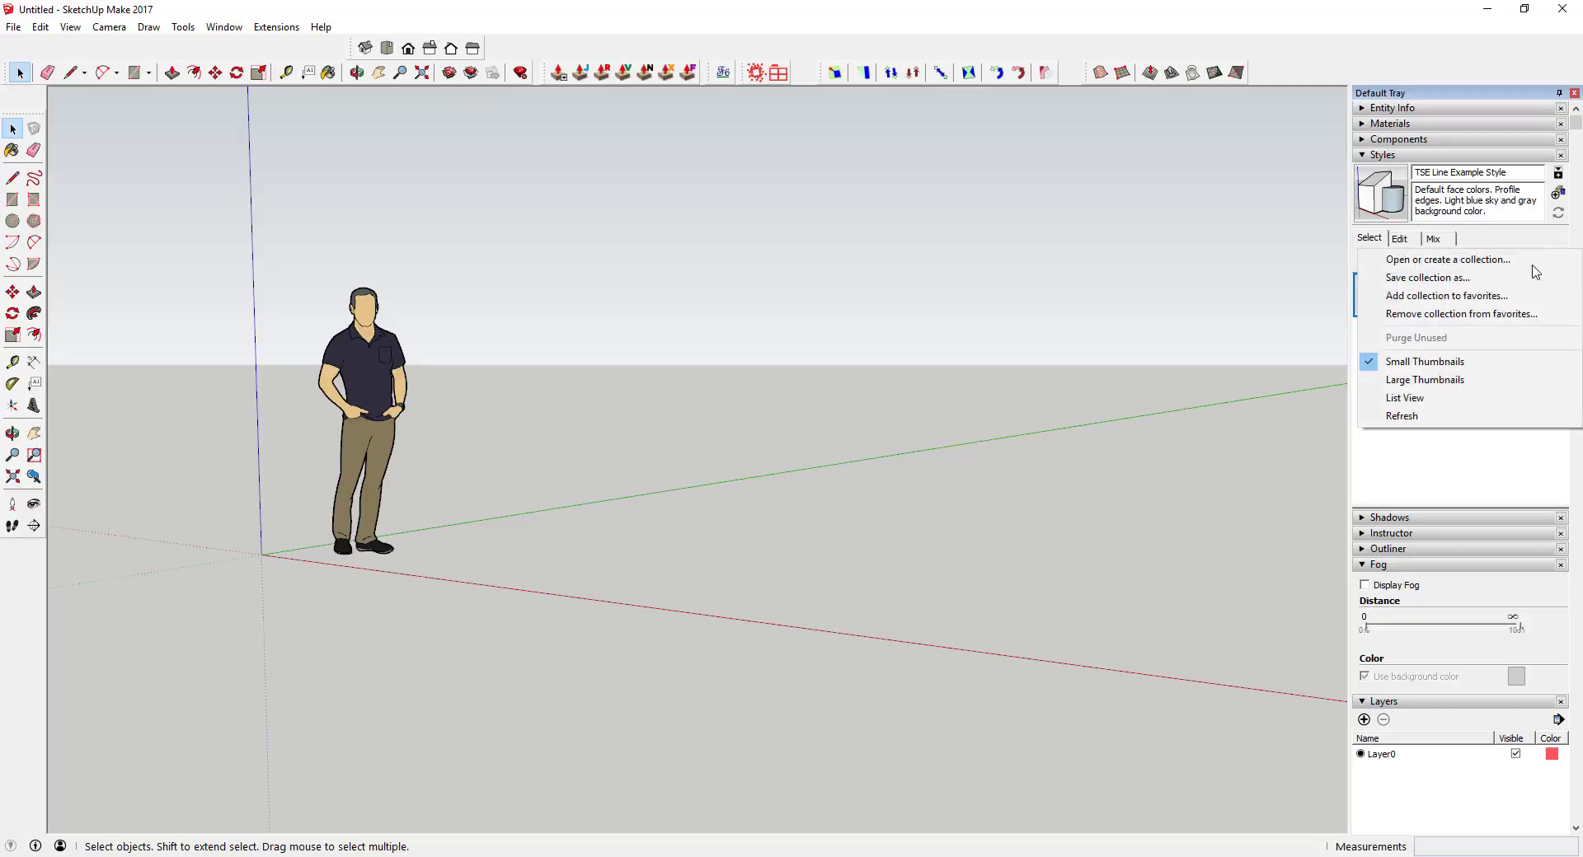
{"action": "left_click", "coordinate": [1476, 260]}
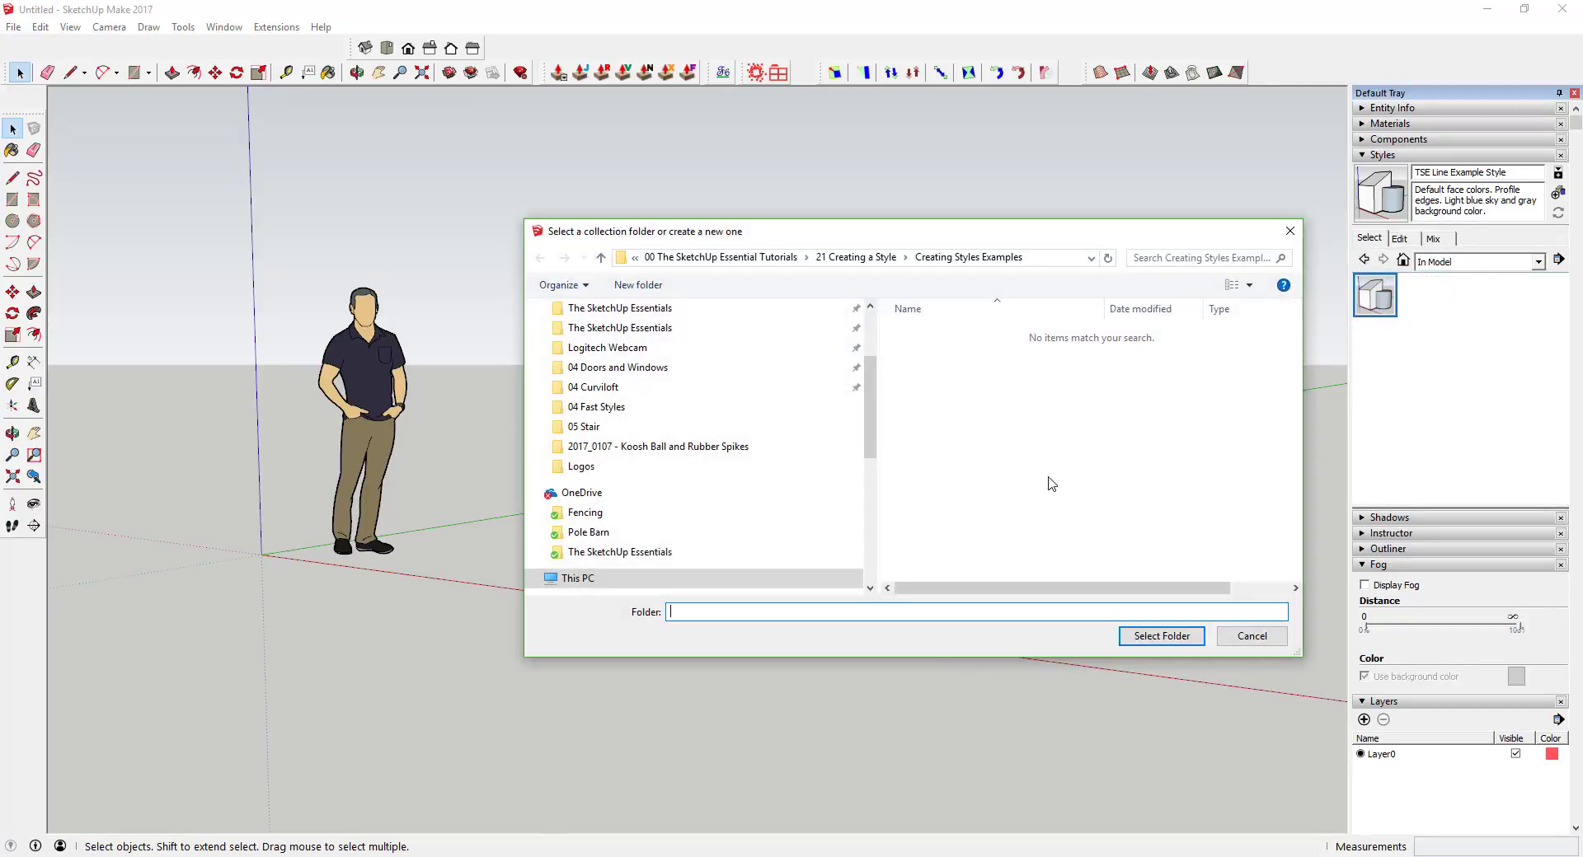
{"action": "left_click", "coordinate": [1163, 637]}
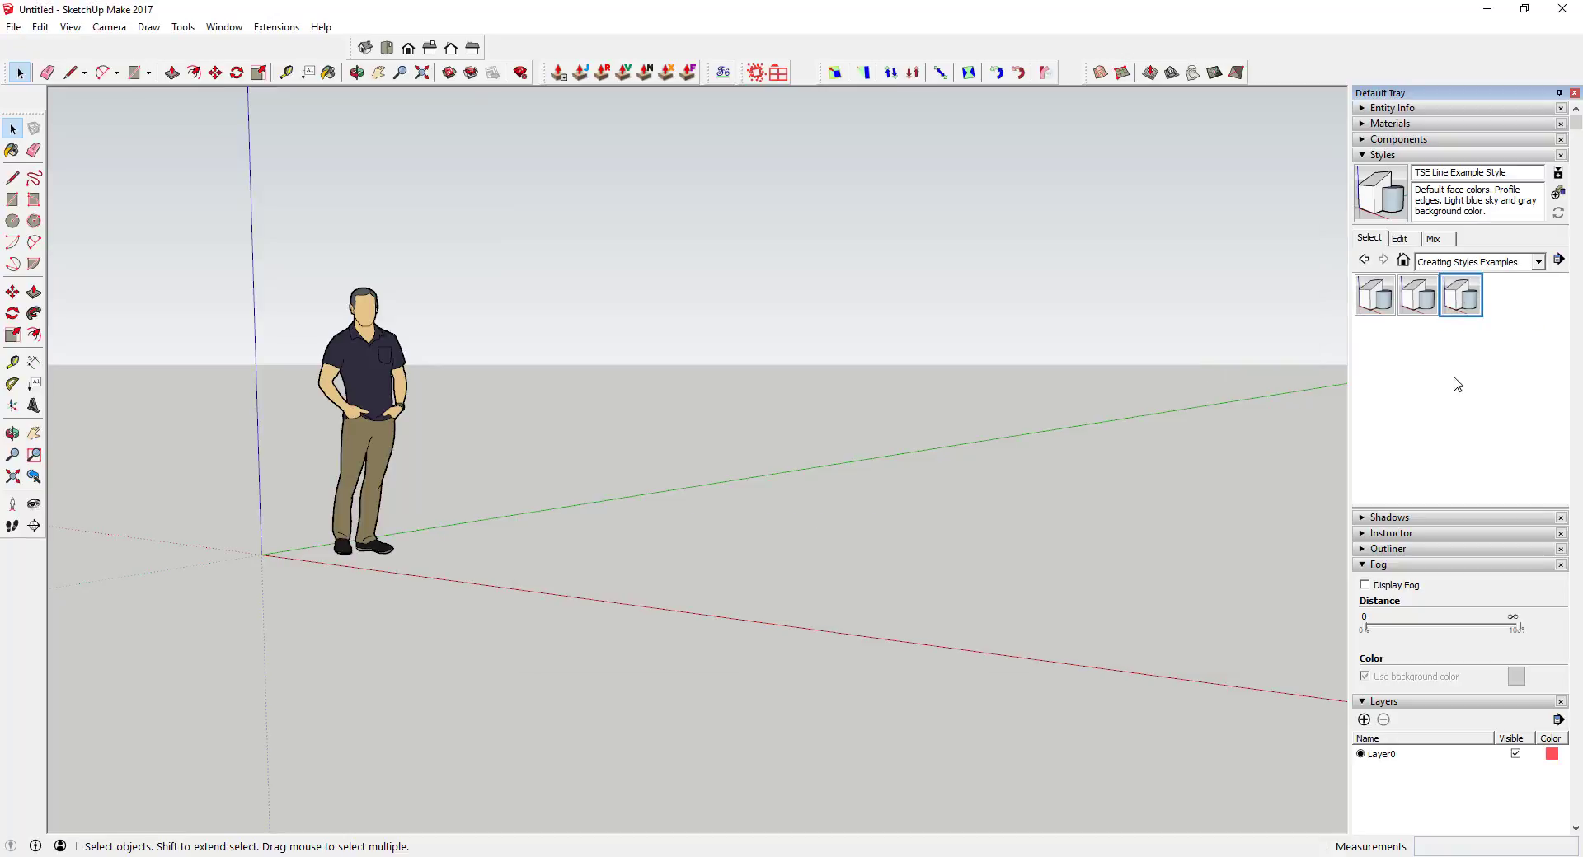
{"action": "left_click", "coordinate": [1399, 239]}
{"action": "left_click", "coordinate": [1369, 239]}
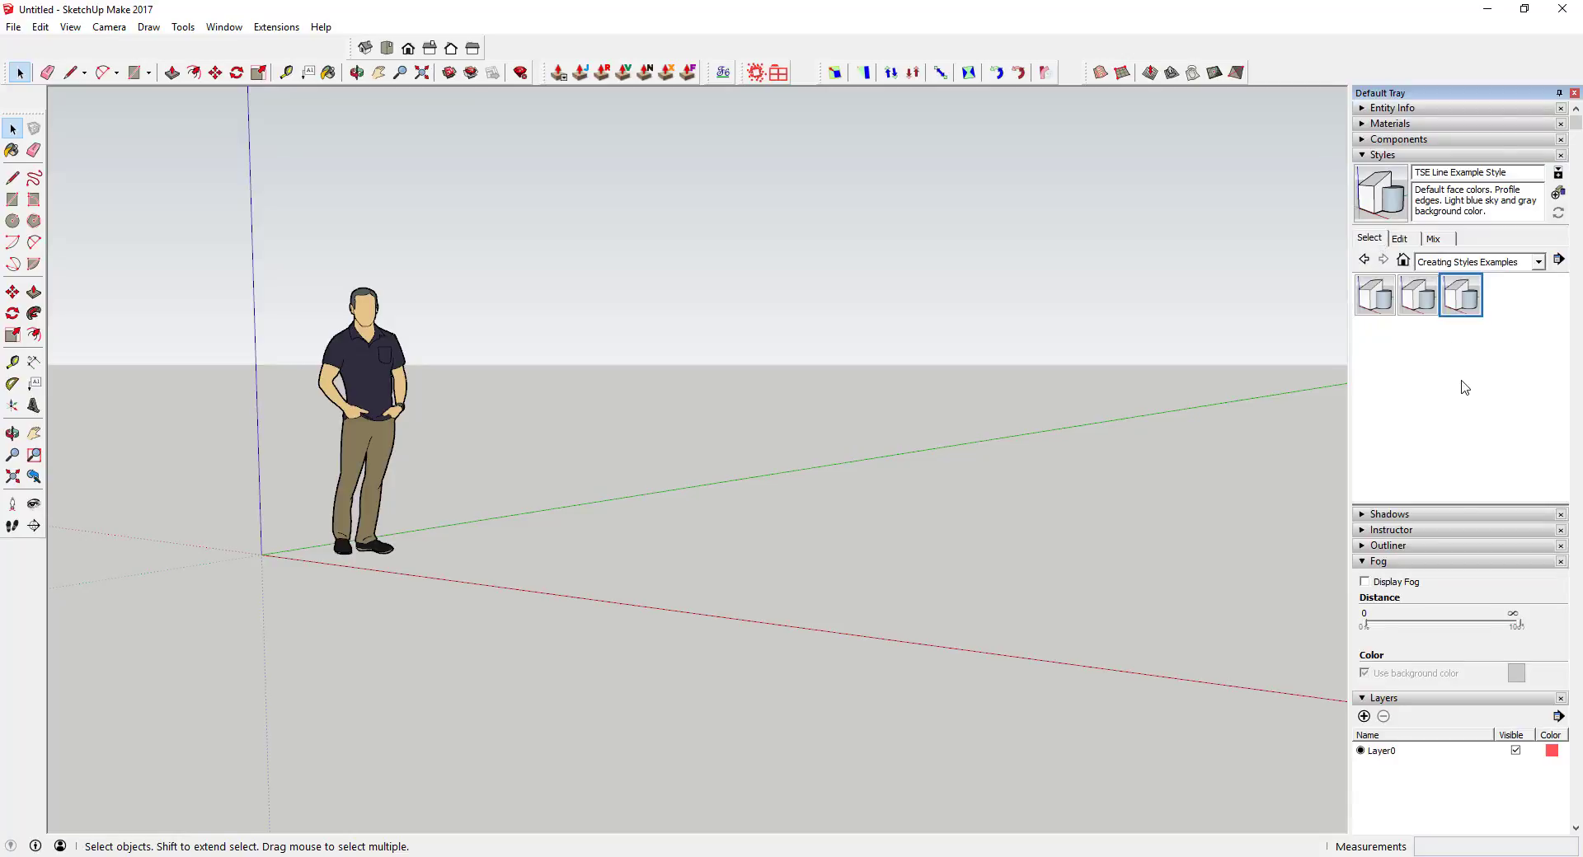
Try several Assorted Styles, including Brush Strokes on Canvas, apply Pencil on Tracing Paper and list the styles in the model.
{"action": "left_click", "coordinate": [1484, 262]}
{"action": "left_click", "coordinate": [1451, 303]}
{"action": "left_click", "coordinate": [1411, 305]}
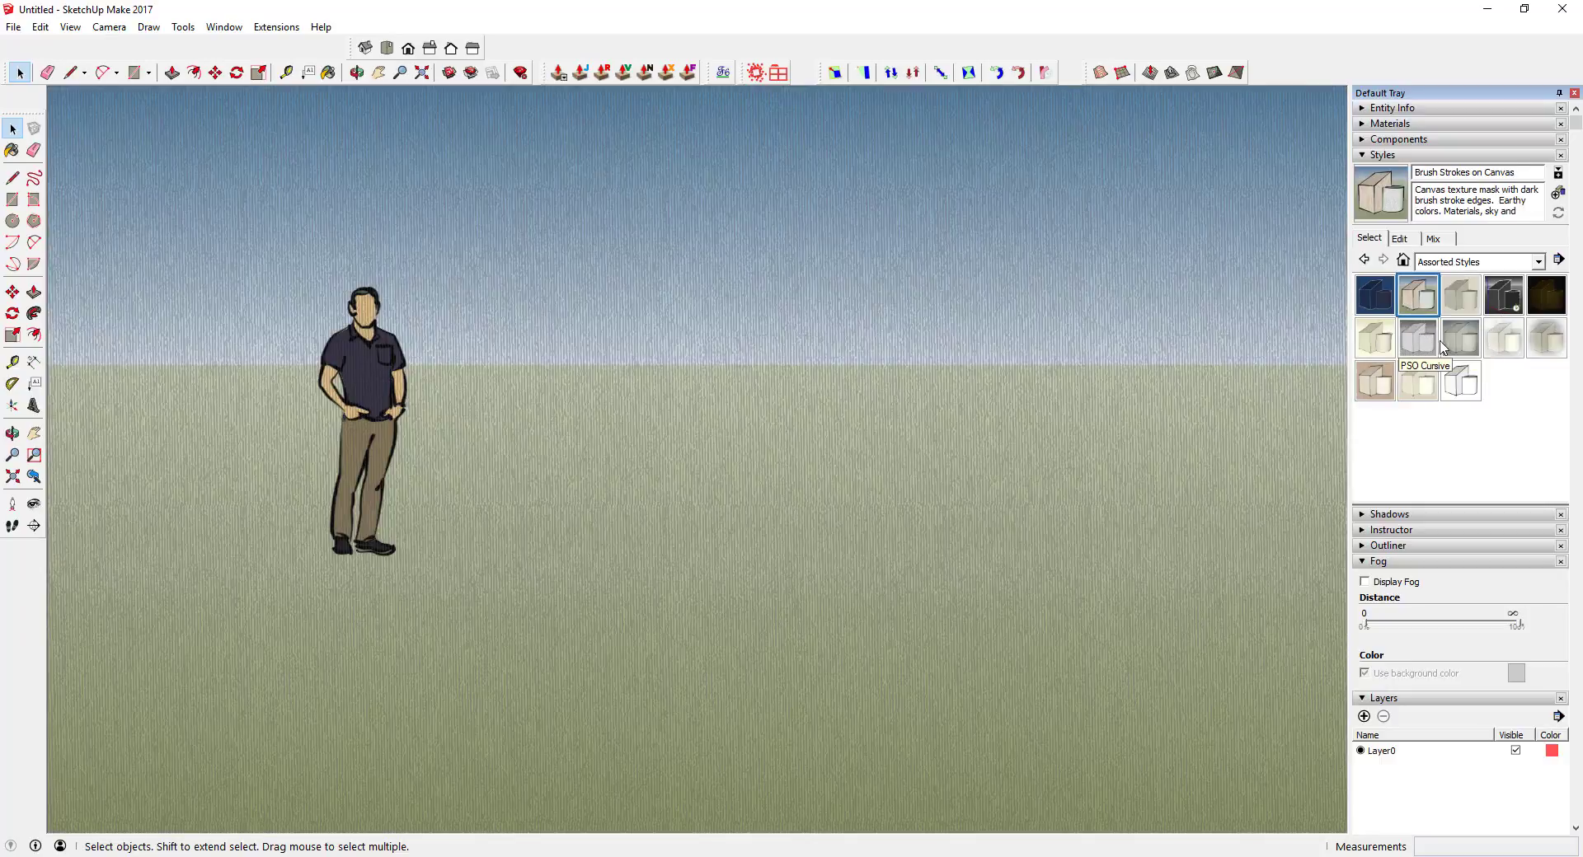
{"action": "left_click", "coordinate": [1422, 341]}
{"action": "left_click", "coordinate": [1453, 346]}
{"action": "left_click", "coordinate": [1456, 377]}
{"action": "left_click", "coordinate": [1419, 384]}
{"action": "left_click", "coordinate": [1386, 378]}
{"action": "left_click", "coordinate": [1418, 338]}
{"action": "left_click", "coordinate": [1451, 262]}
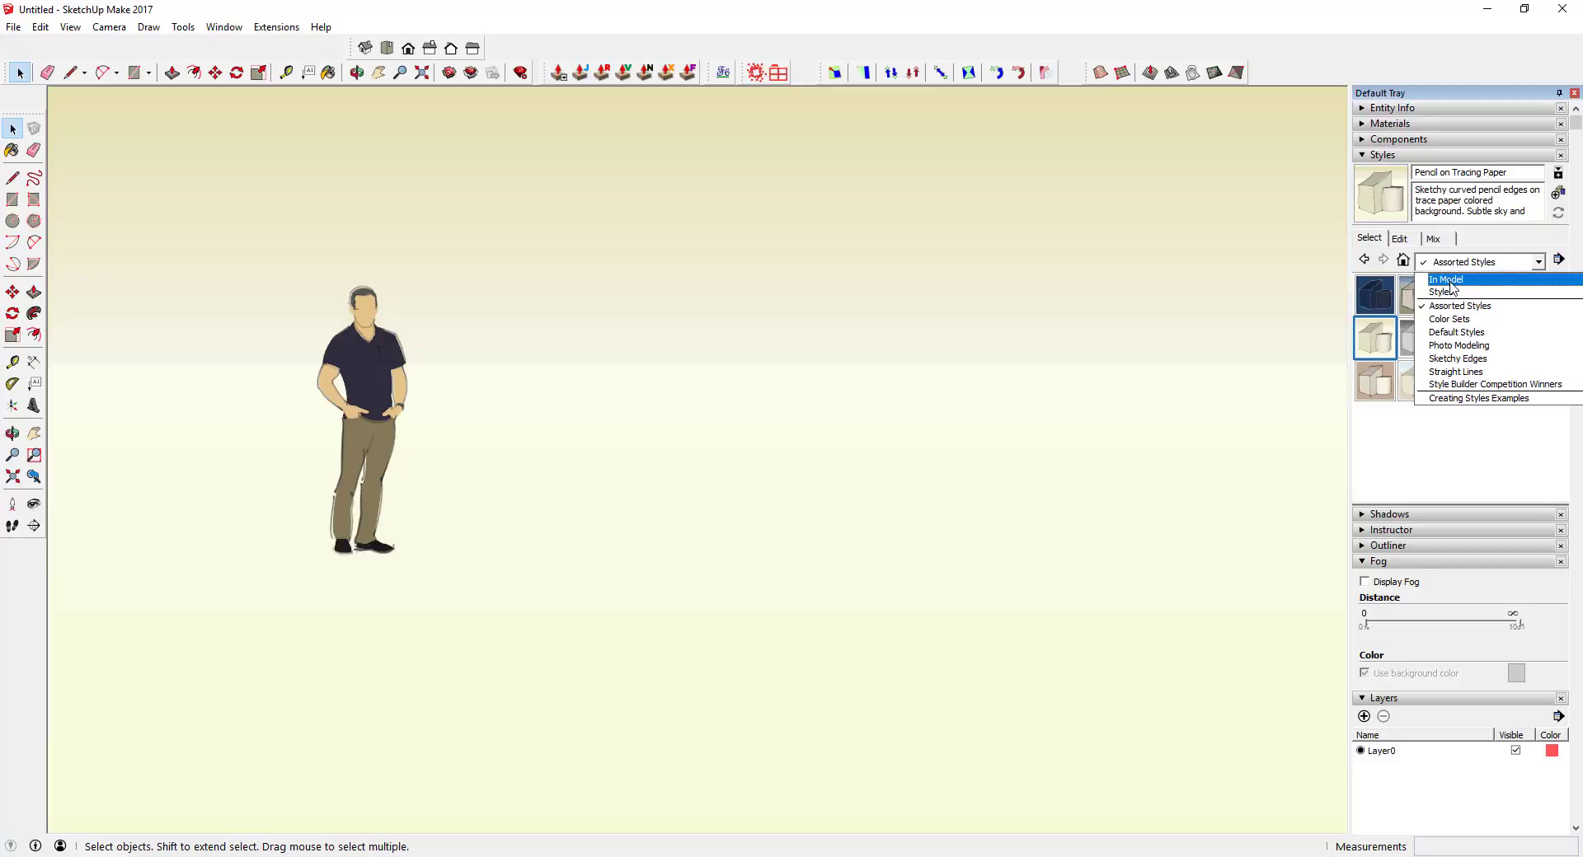
{"action": "left_click", "coordinate": [1453, 282]}
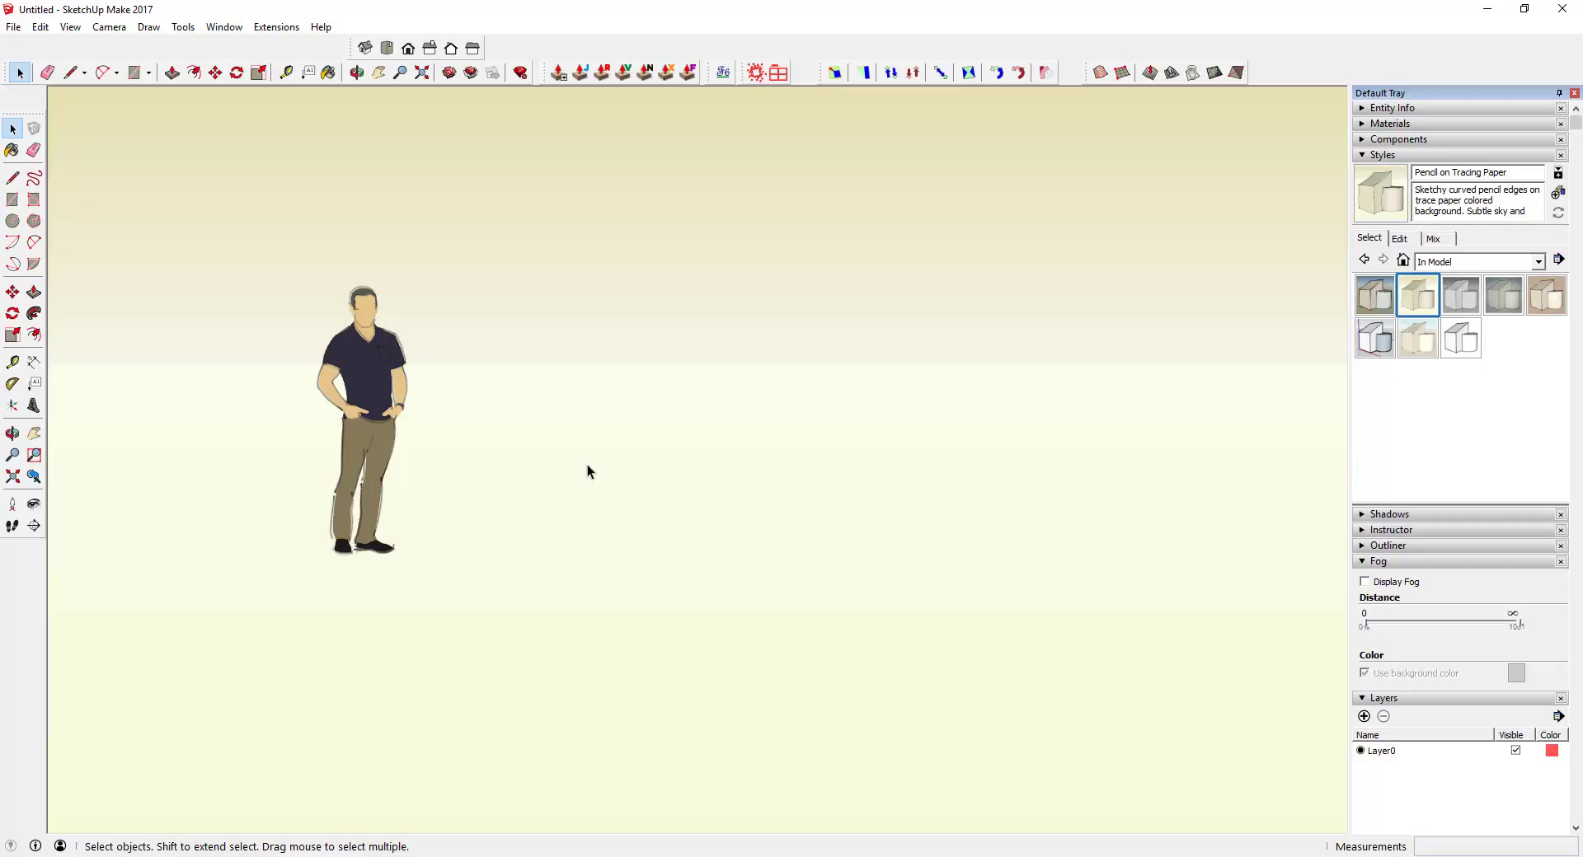
Apply TSE Line Example Style from the styles in the model and purge all unused styles.
{"action": "key", "text": "o"}
{"action": "mouse_move", "coordinate": [587, 434]}
{"action": "left_mouse_down"}
{"action": "mouse_move", "coordinate": [599, 401]}
{"action": "mouse_move", "coordinate": [601, 424]}
{"action": "left_mouse_up"}
{"action": "key", "text": "space"}
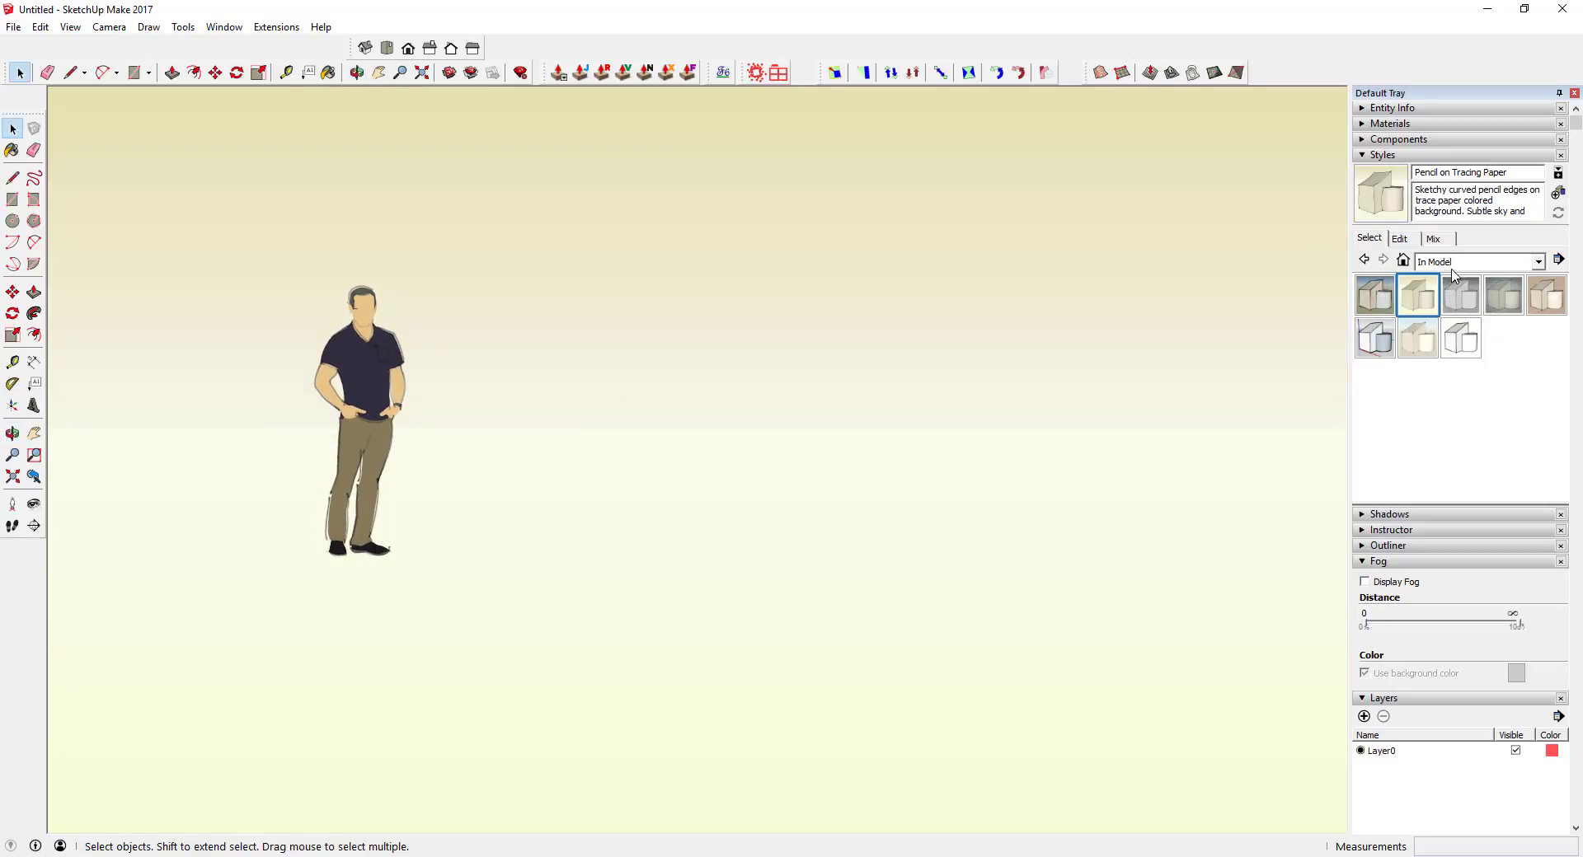
{"action": "left_click", "coordinate": [1375, 338]}
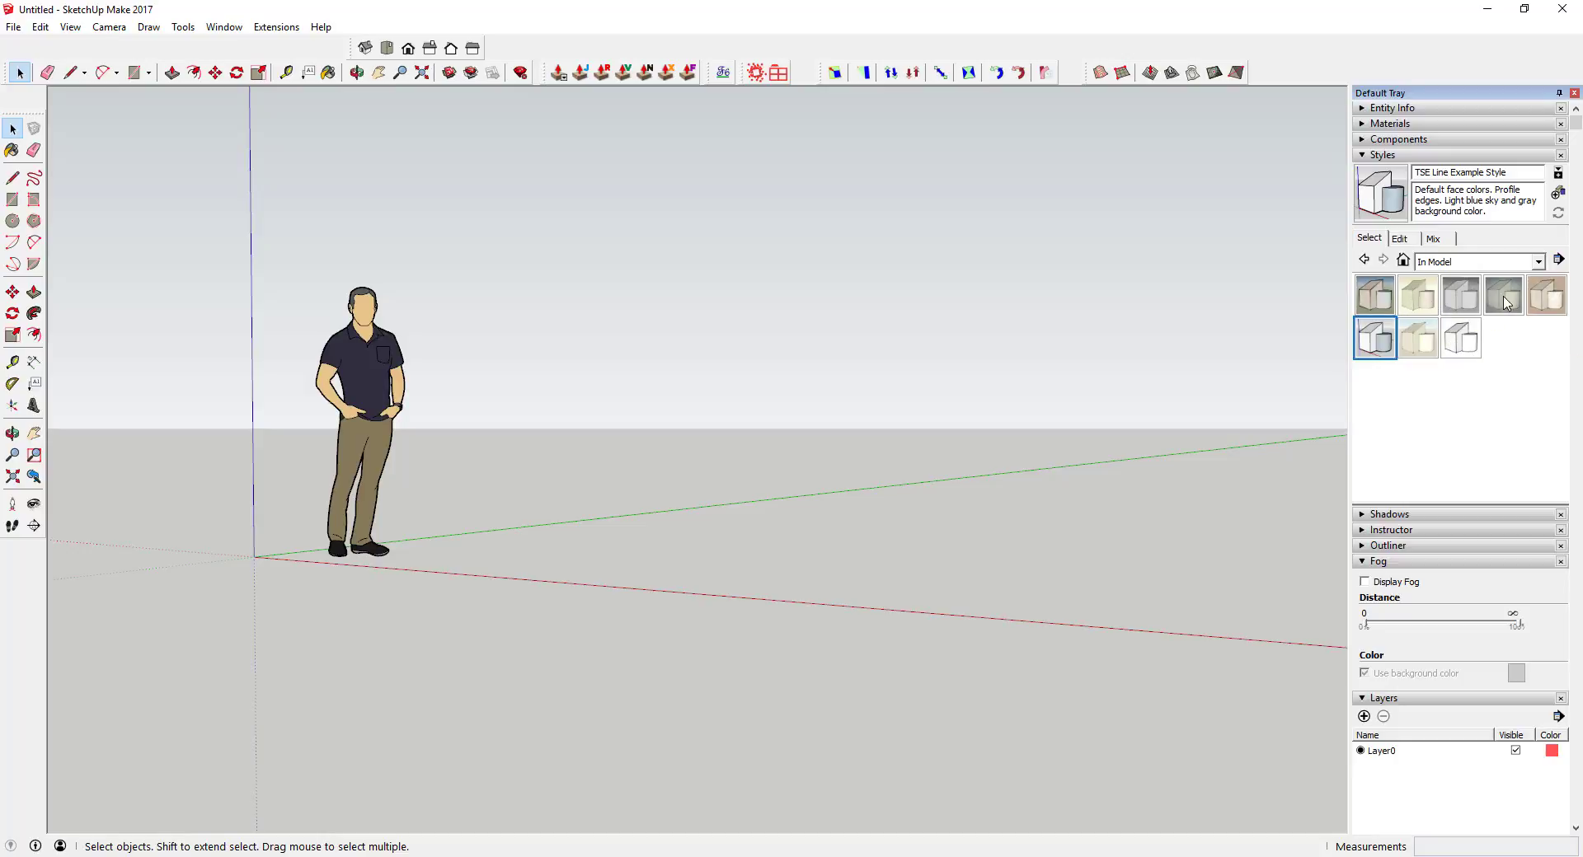
{"action": "left_click", "coordinate": [1558, 260]}
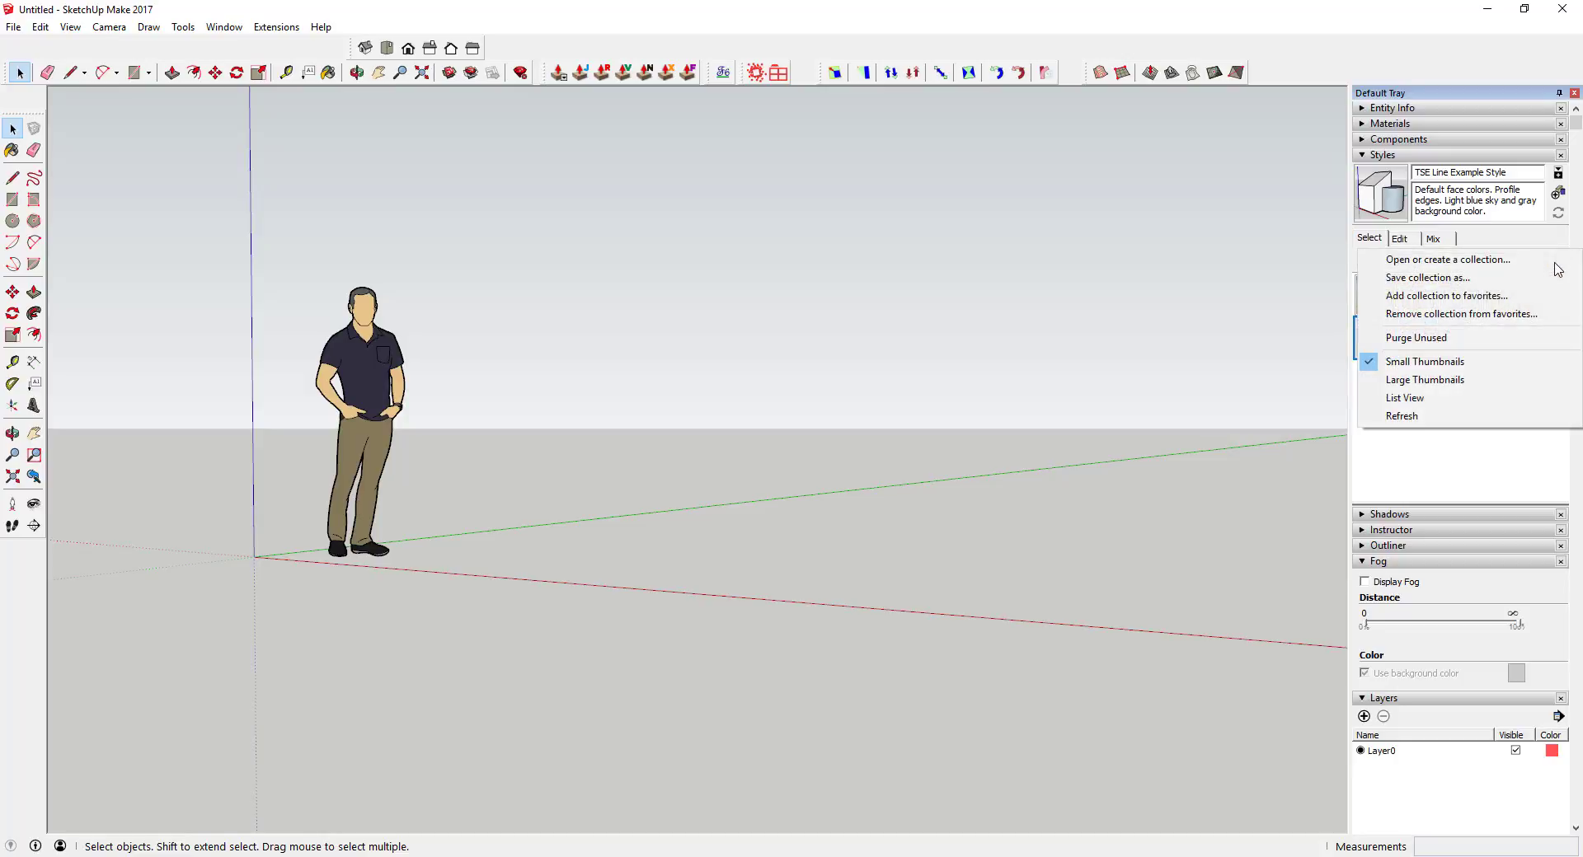
{"action": "left_click", "coordinate": [1446, 339]}
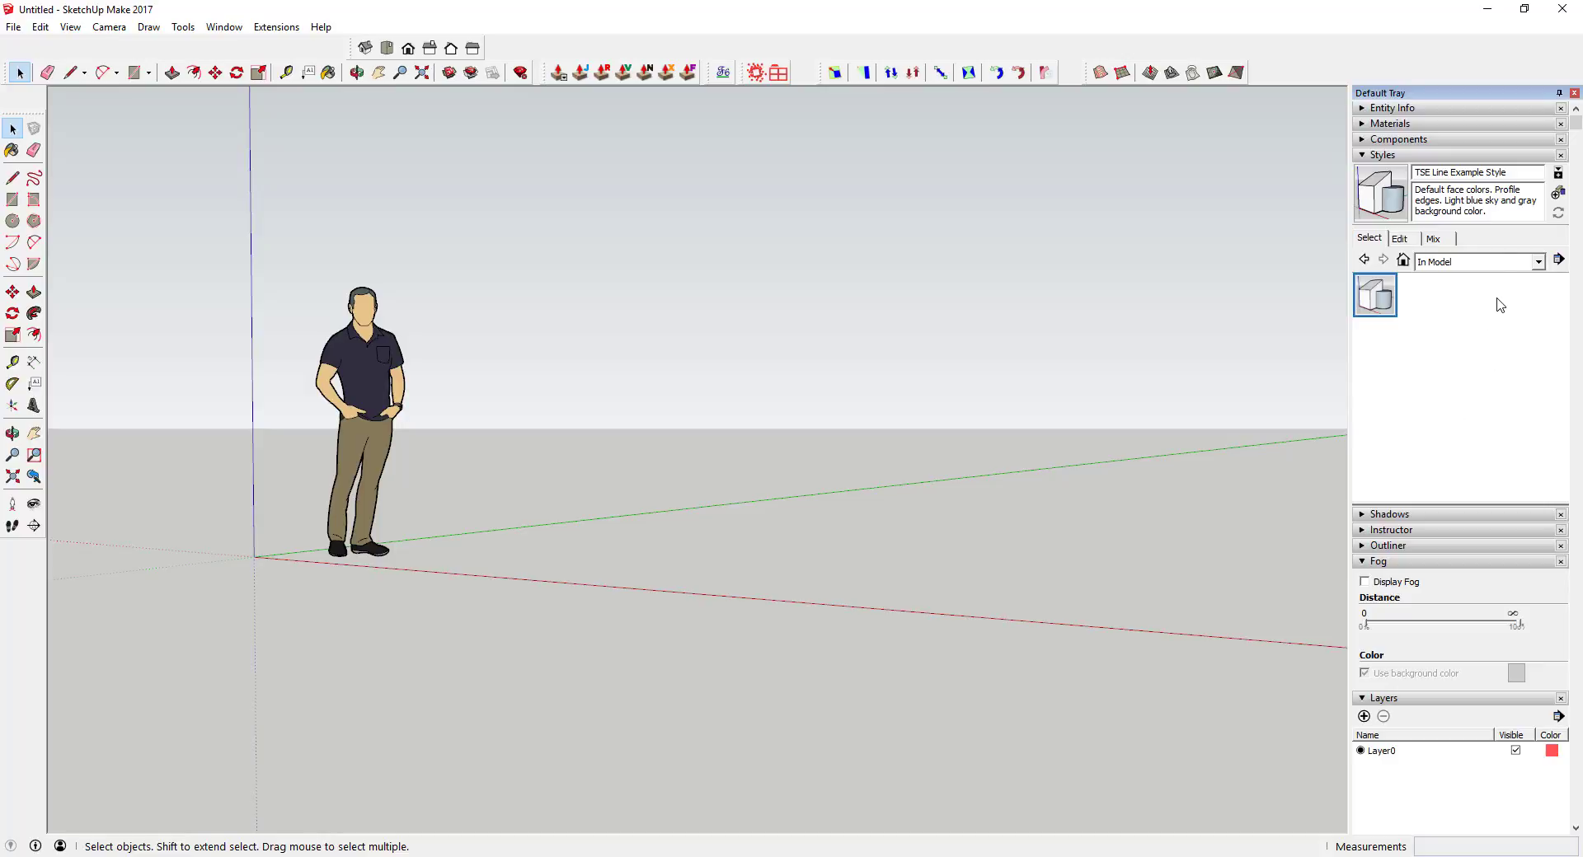
Check the list of style collections and the collection options for the styles in the model.
{"action": "left_click", "coordinate": [1540, 263]}
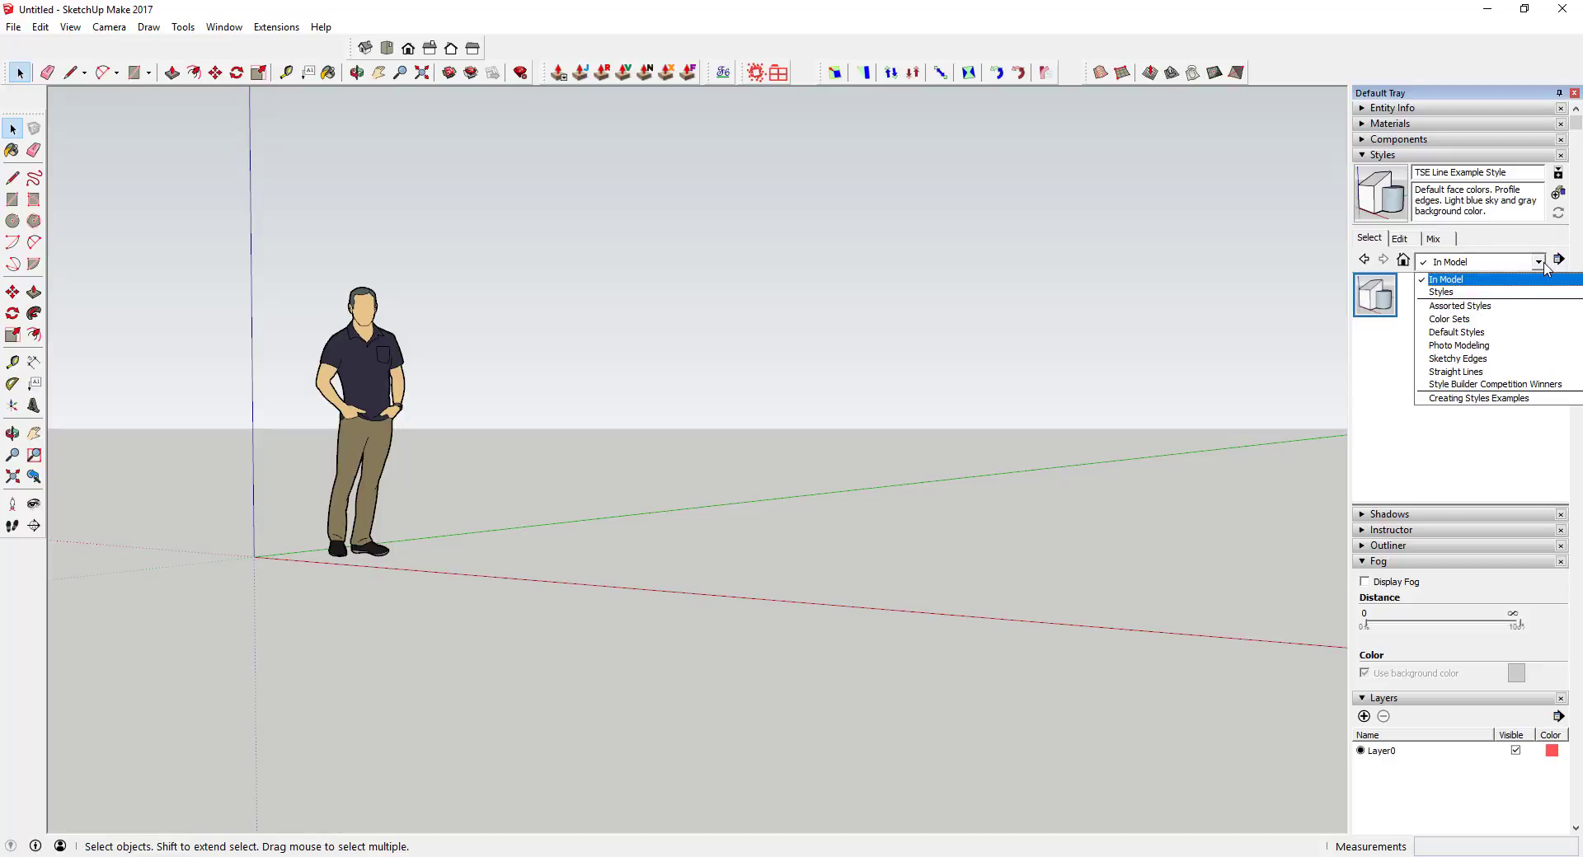
{"action": "left_click", "coordinate": [1494, 282]}
{"action": "left_click", "coordinate": [1559, 260]}
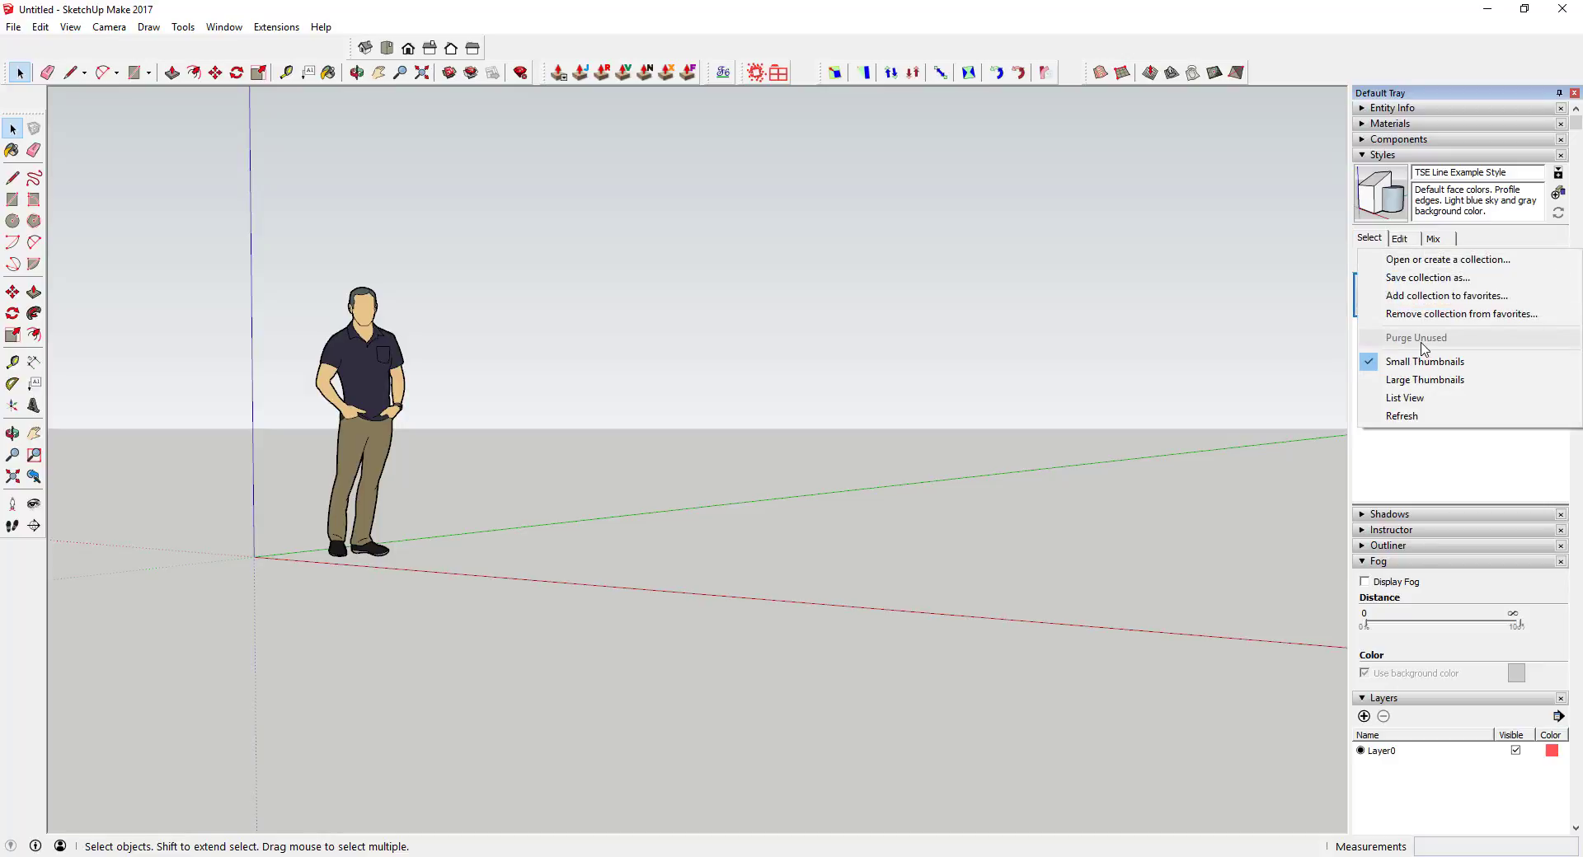
{"action": "left_click", "coordinate": [1439, 449]}
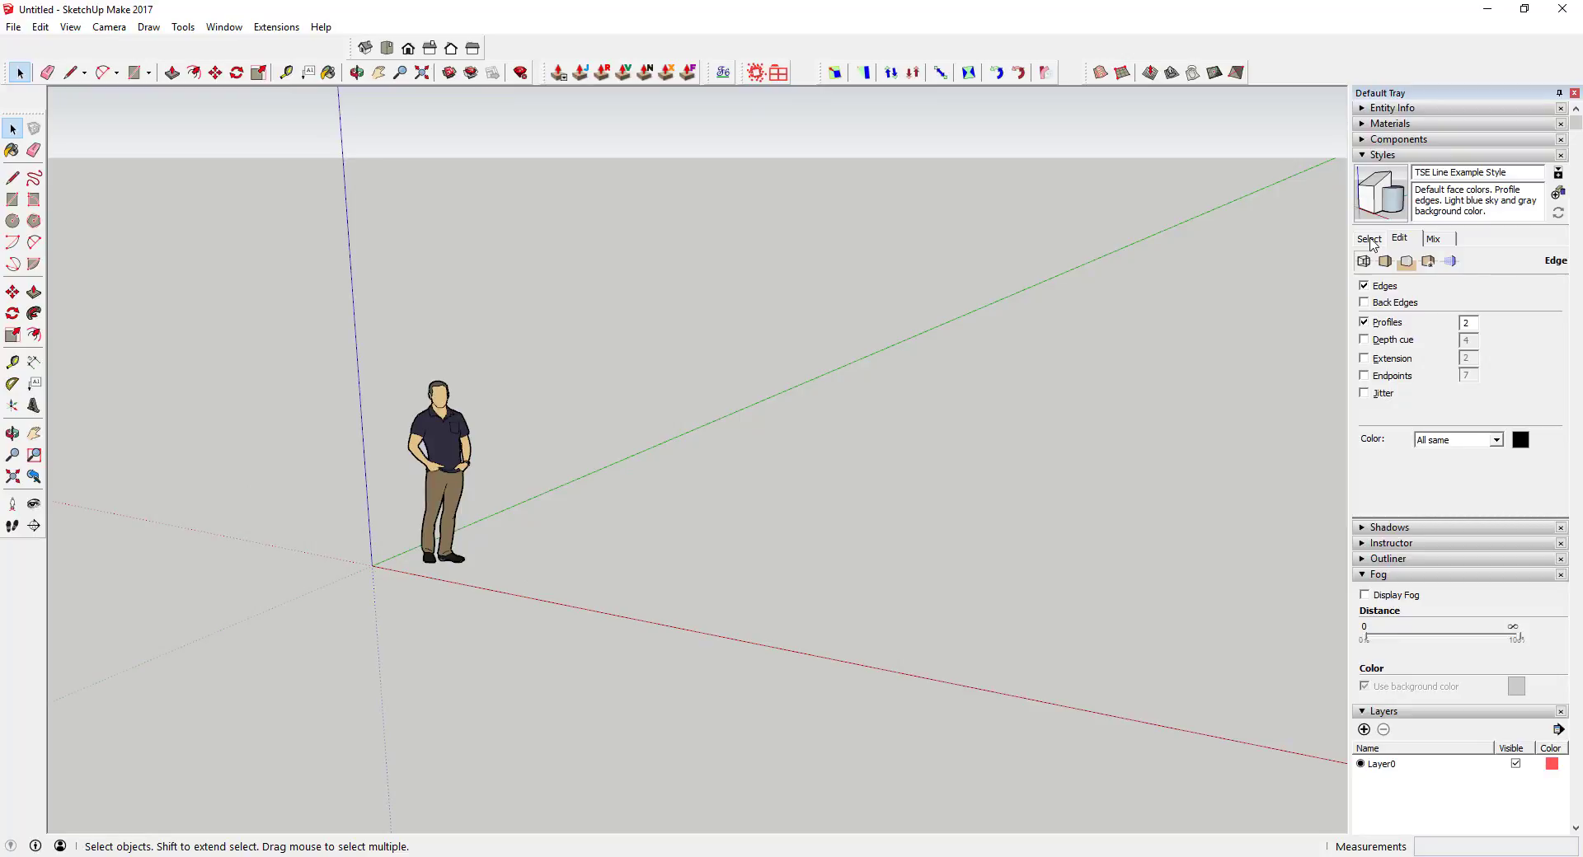
{"action": "left_click", "coordinate": [1369, 239]}
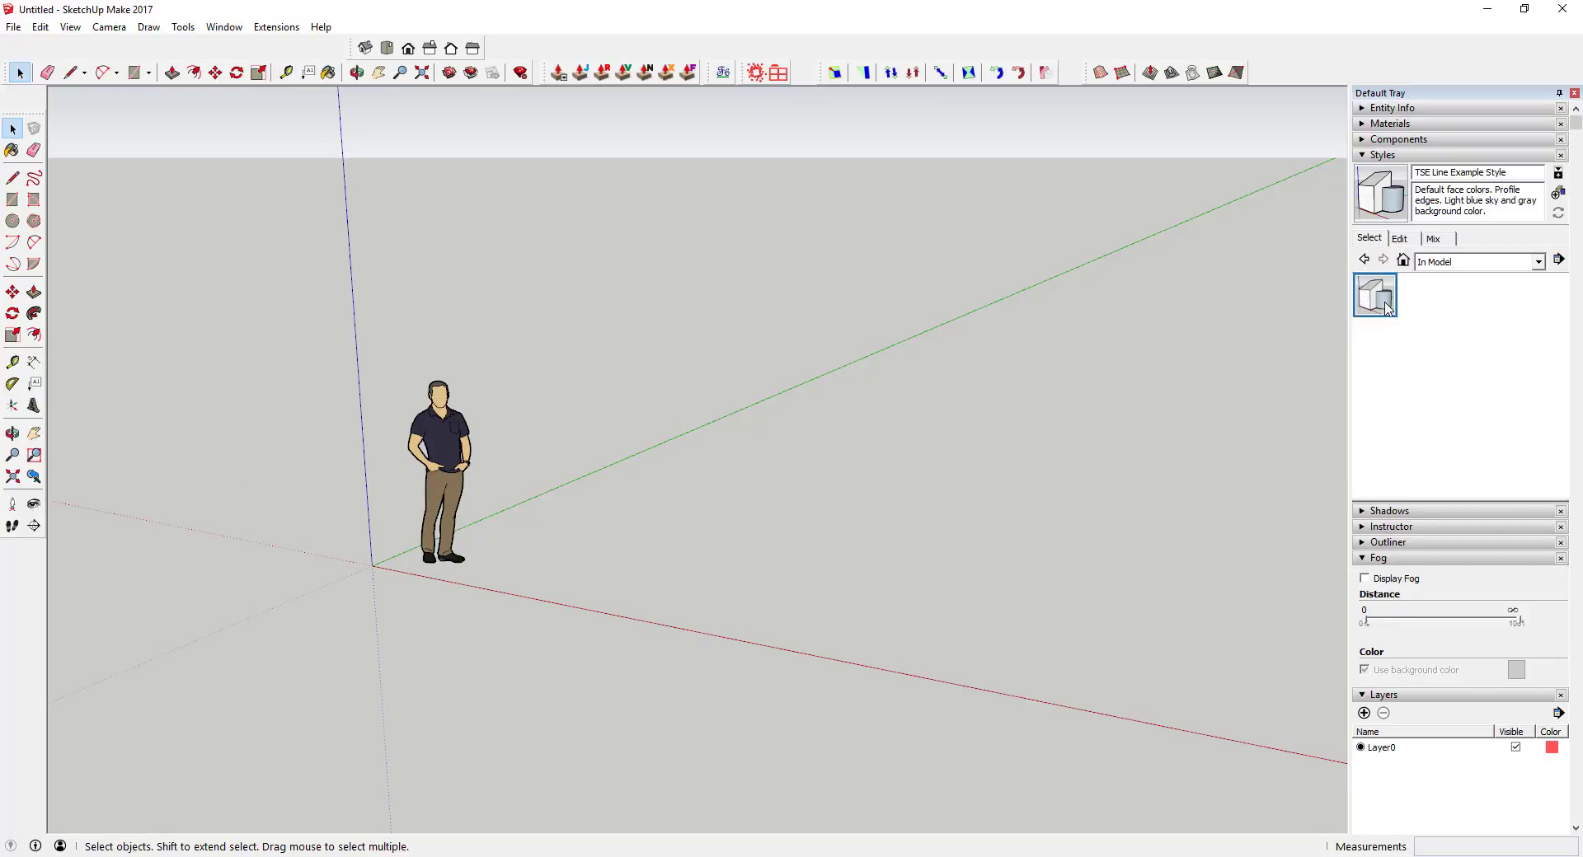
Open the edge settings of TSE Line Example Style and compare the row of panels with Edges and Profiles toggled.
{"action": "left_click", "coordinate": [1400, 238]}
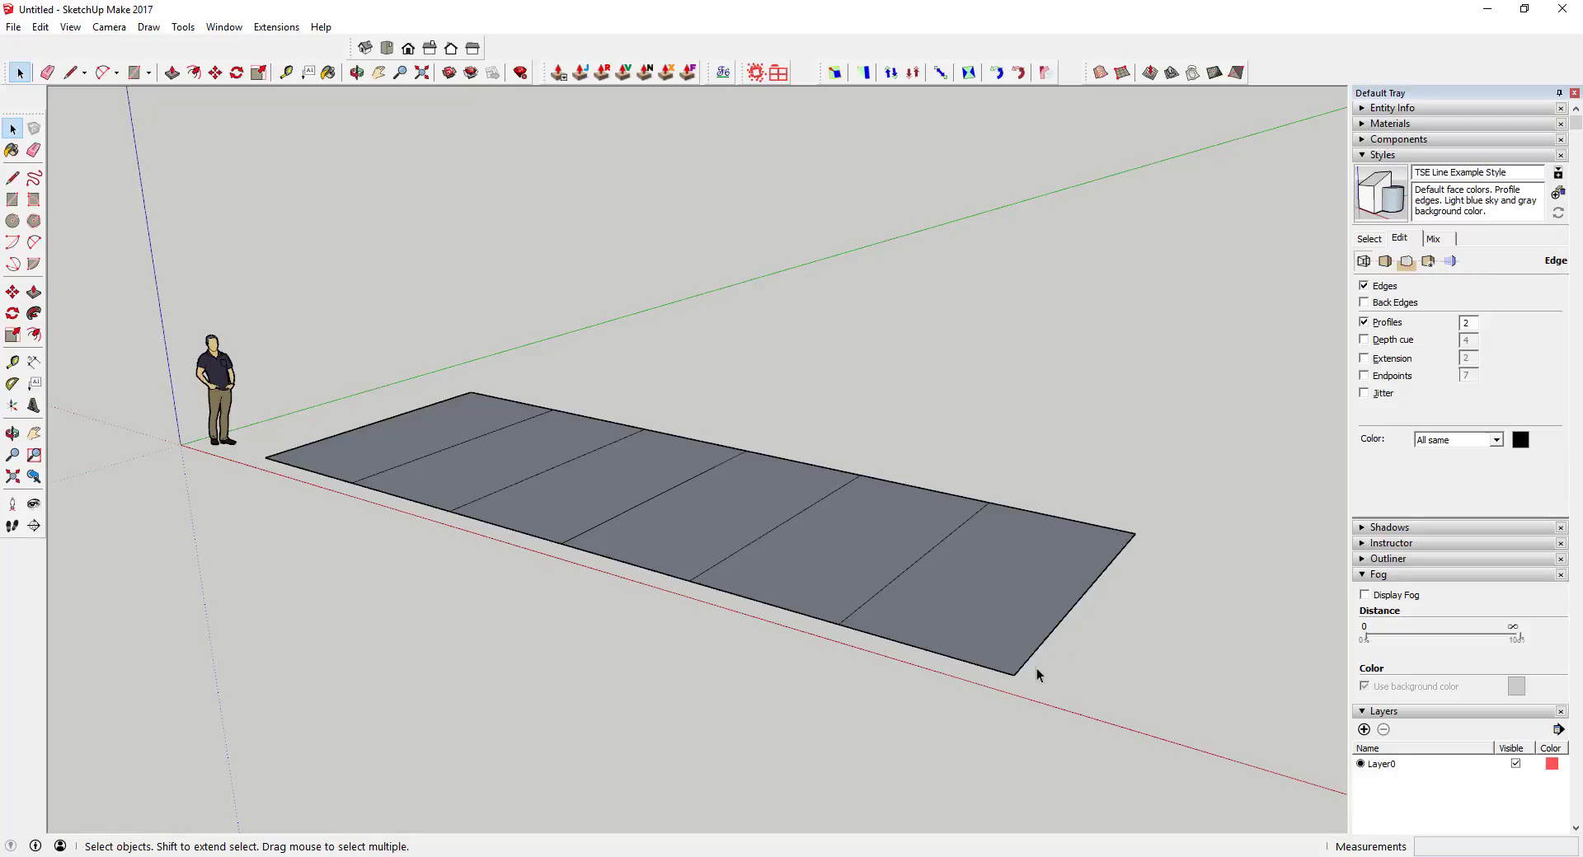
{"action": "left_click", "coordinate": [995, 595]}
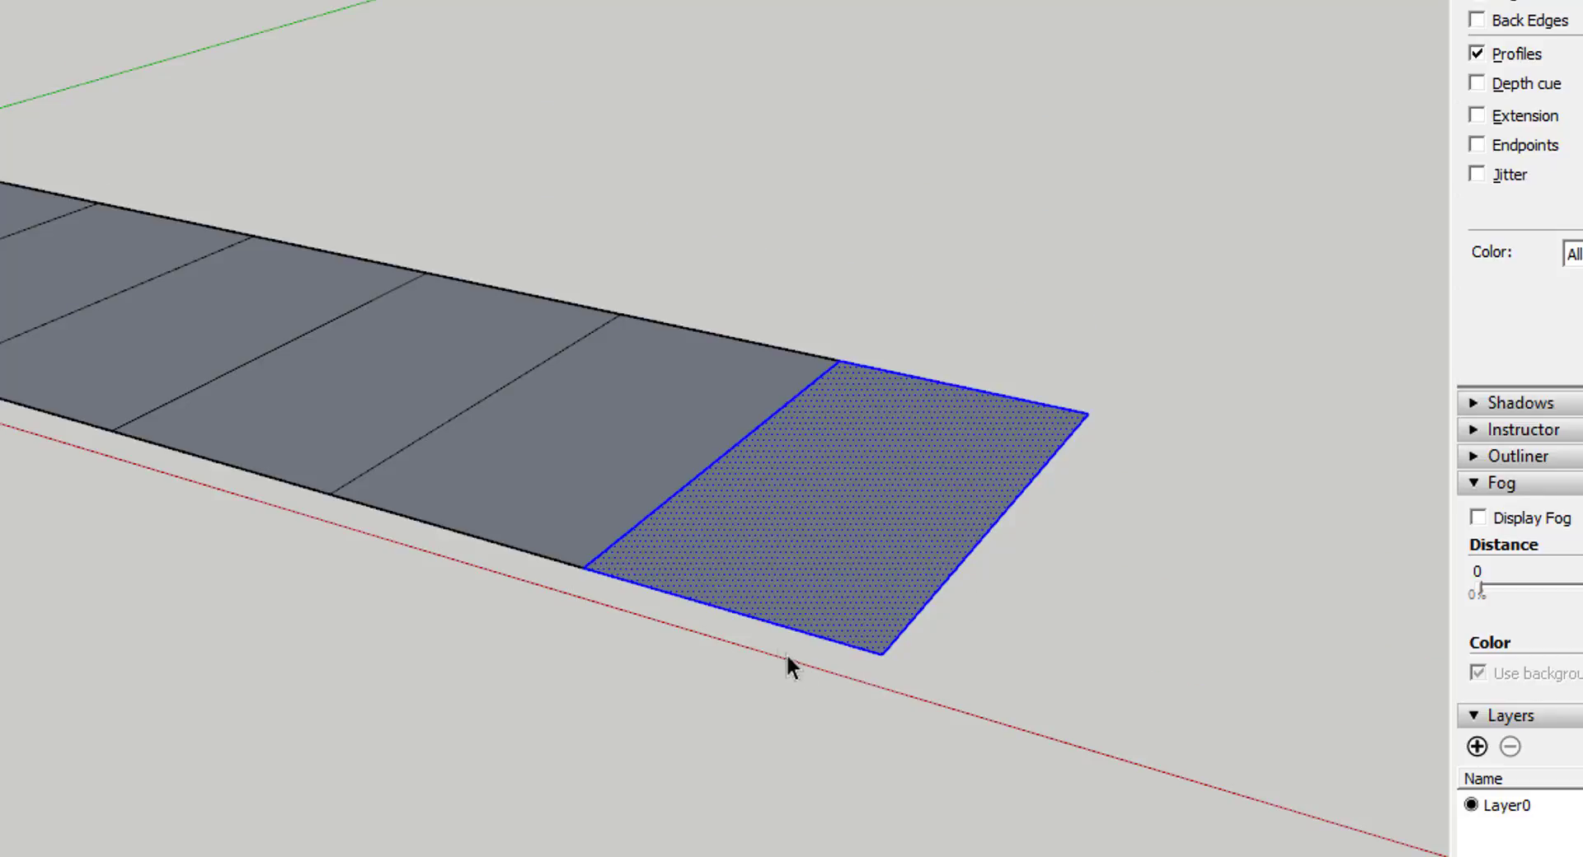
{"action": "left_click", "coordinate": [1104, 636]}
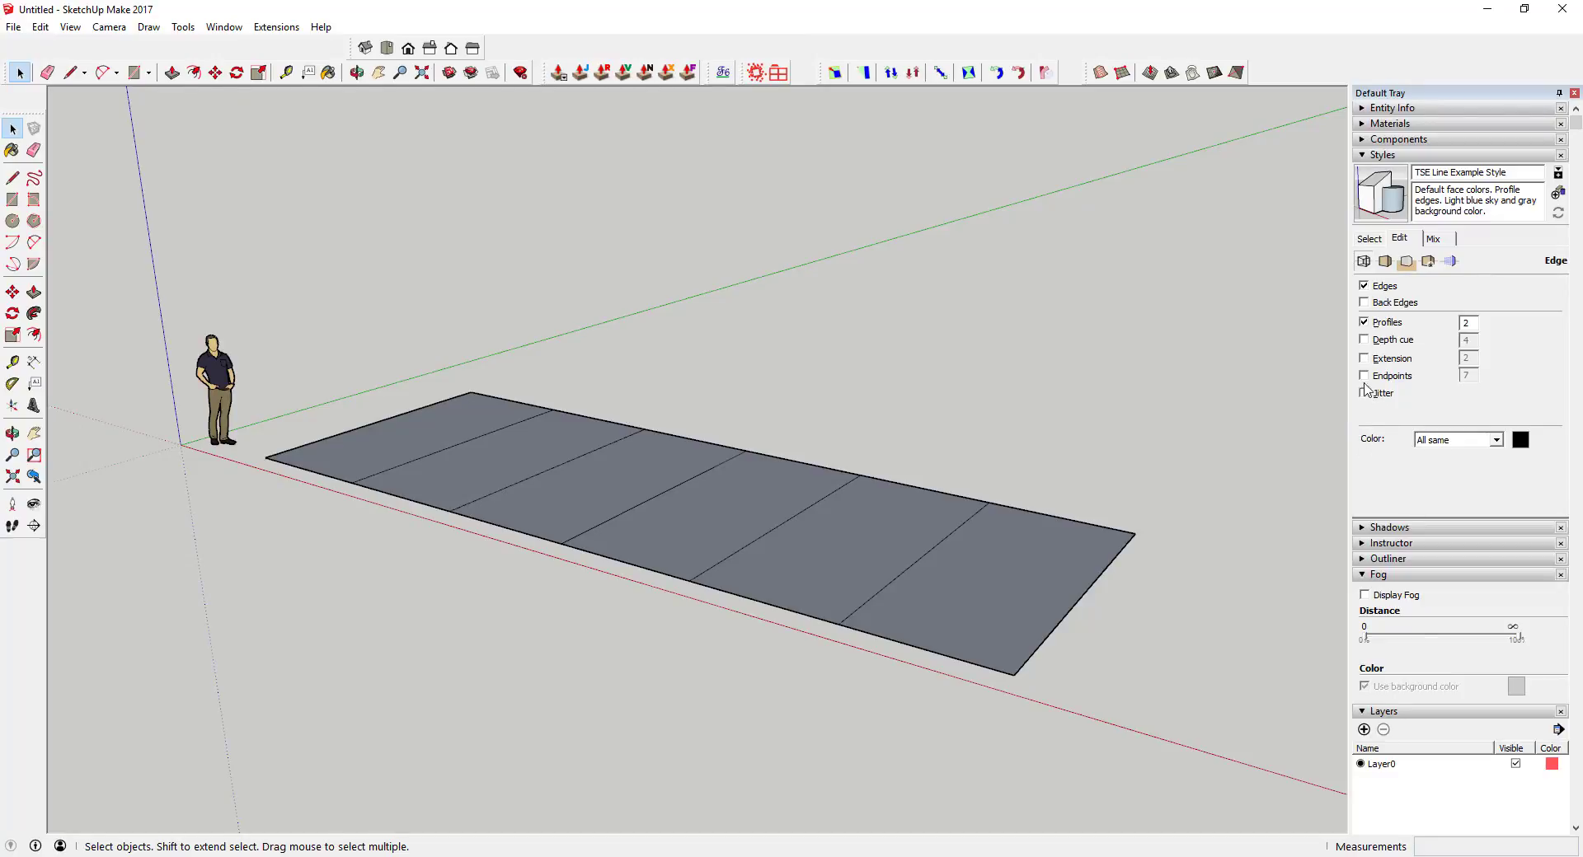
{"action": "left_click", "coordinate": [1365, 286]}
{"action": "left_click", "coordinate": [1364, 322]}
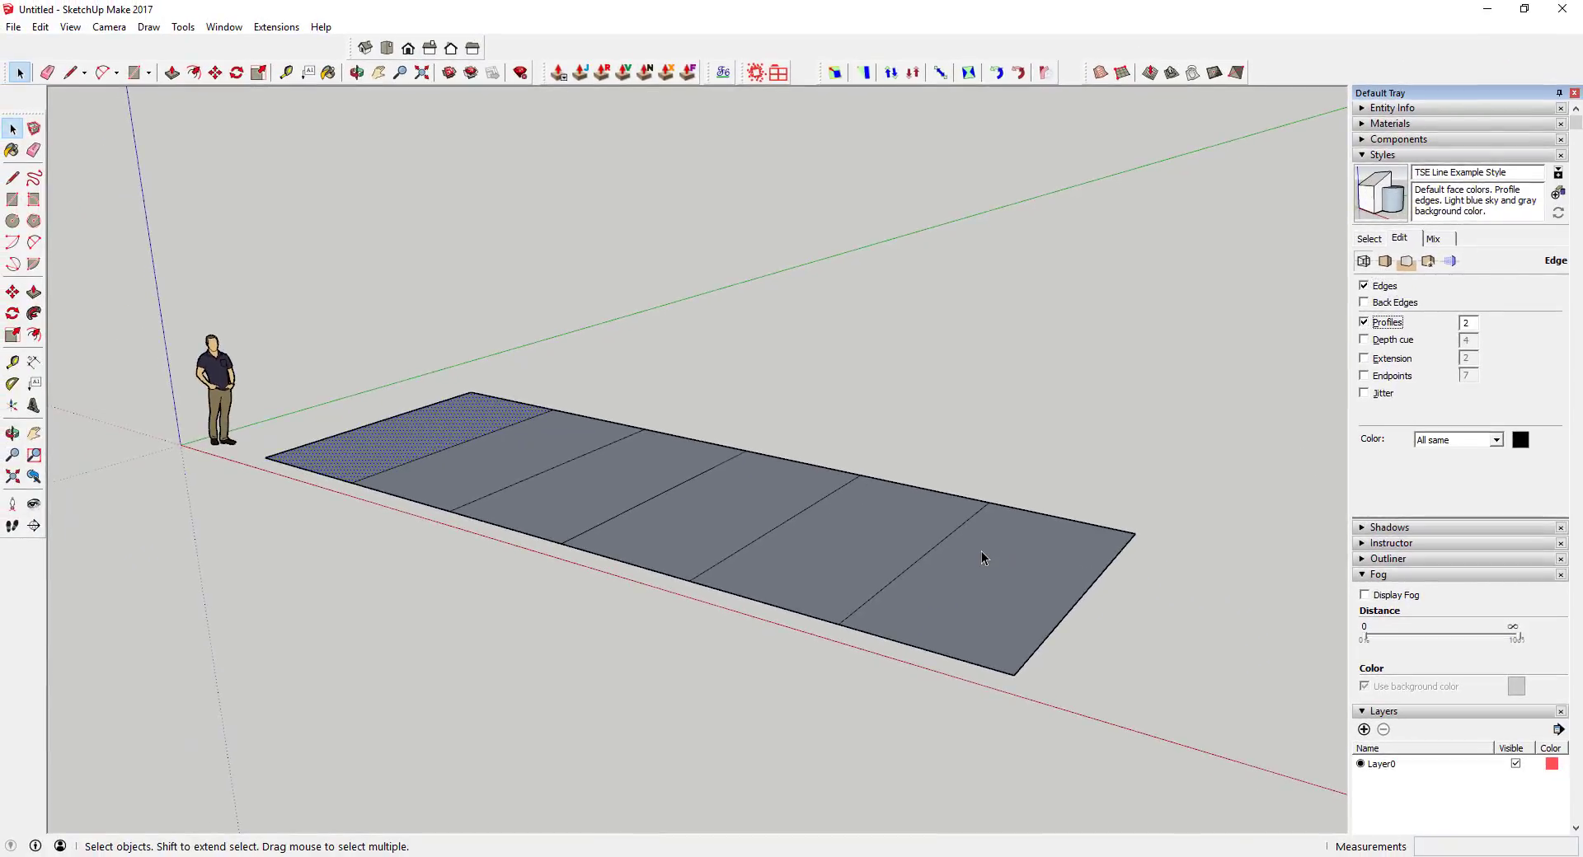
Compare the panels with Profiles off and on, and pull the panel nearest the figure up into a box.
{"action": "scroll", "coordinate": [709, 549], "scroll_direction": "up", "scroll_amount": 2}
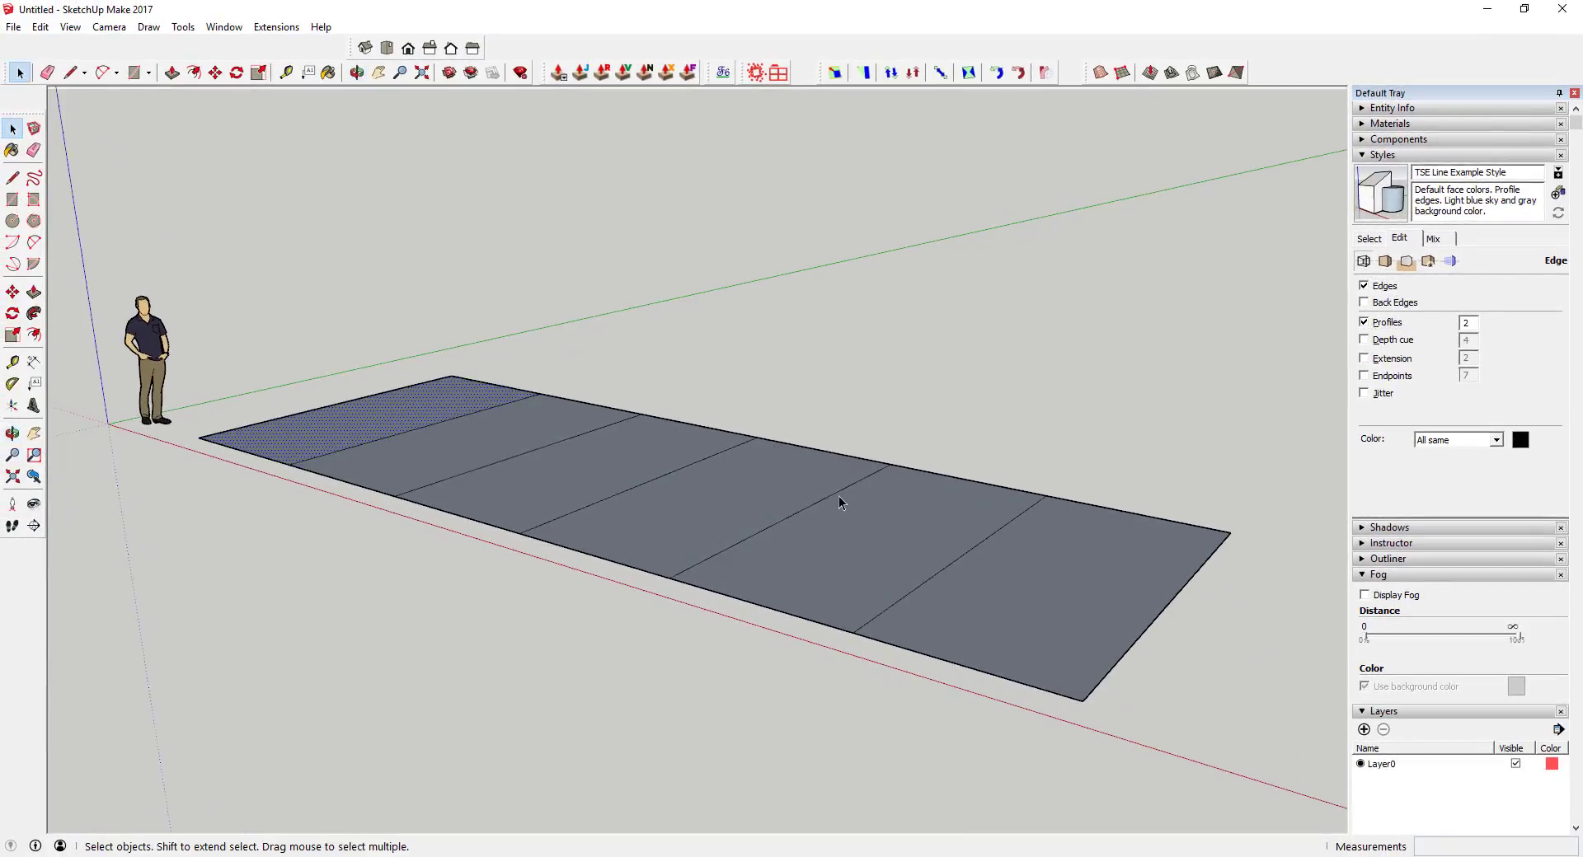
{"action": "scroll", "coordinate": [1225, 531], "scroll_direction": "up", "scroll_amount": 1}
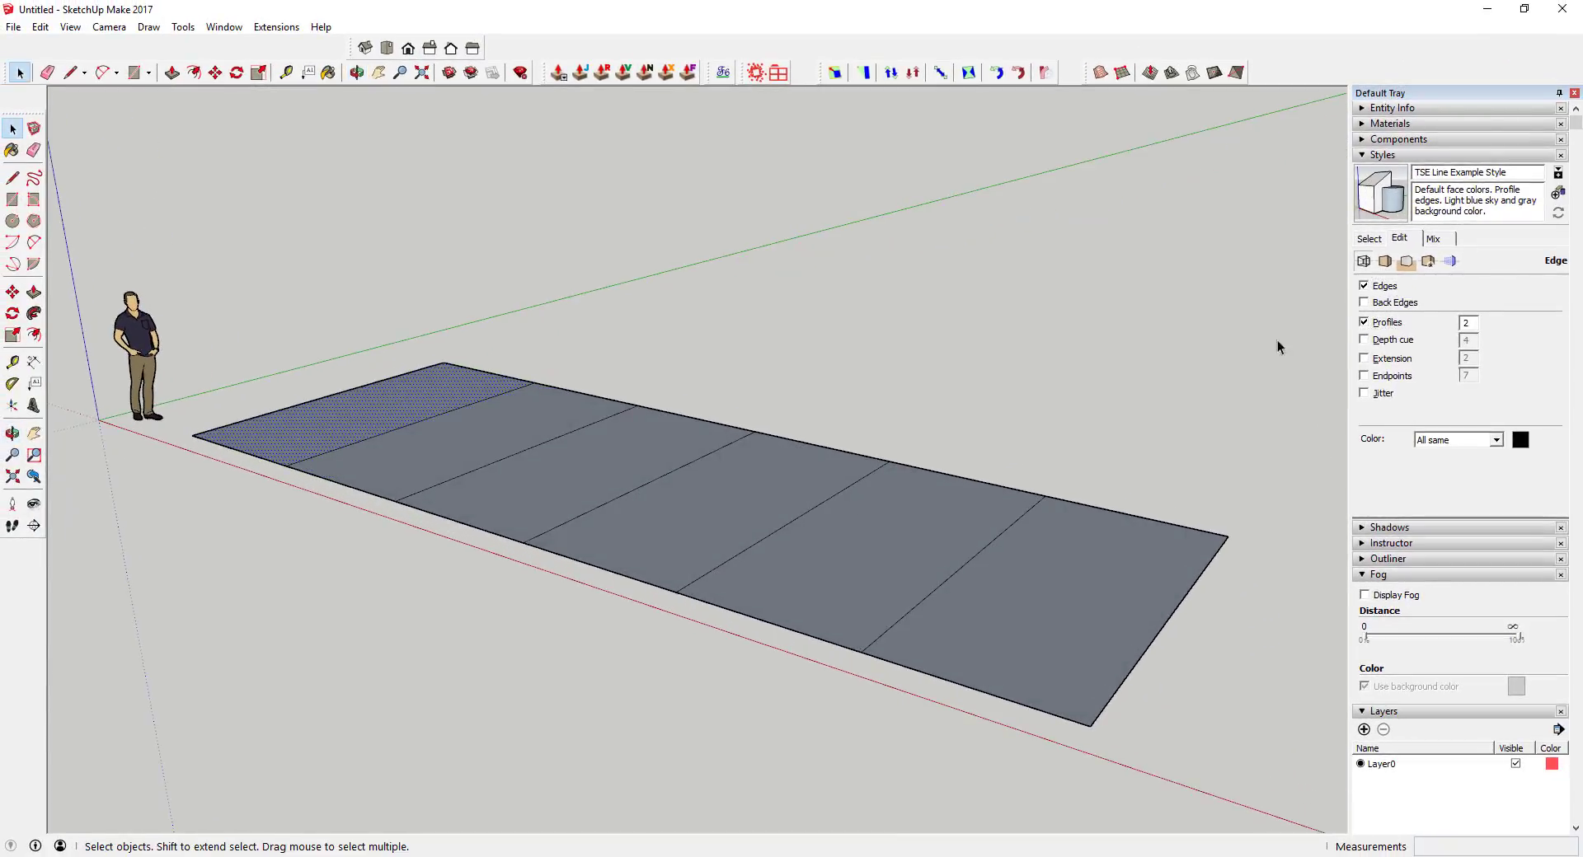
{"action": "left_click", "coordinate": [1383, 324]}
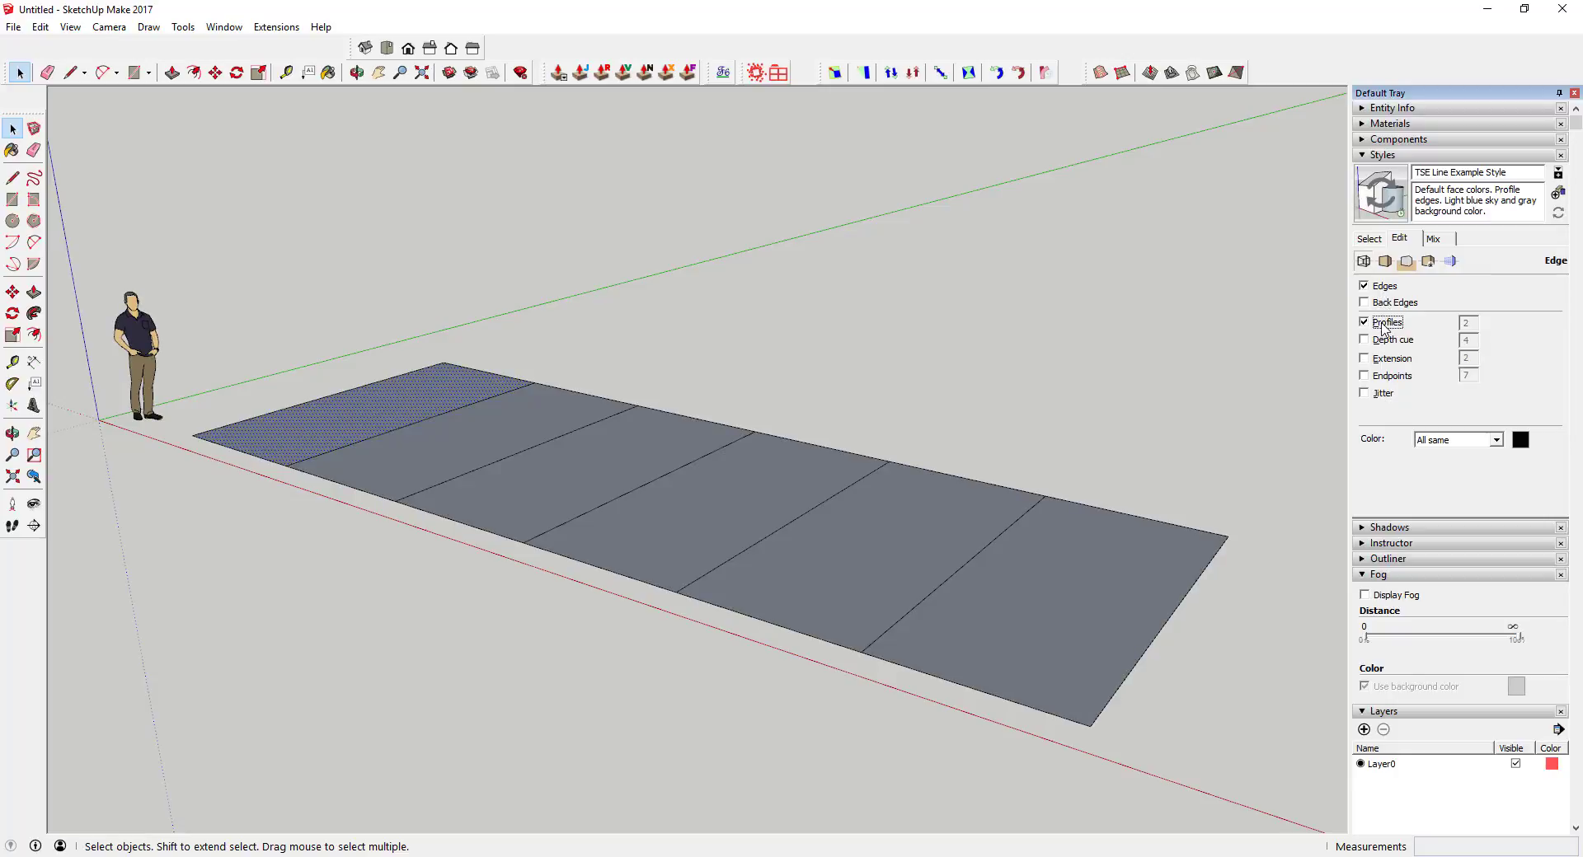
{"action": "key", "text": "ctrl+z"}
{"action": "middle_click_drag", "start_coordinate": [552, 487], "coordinate": [615, 507], "text": "shift"}
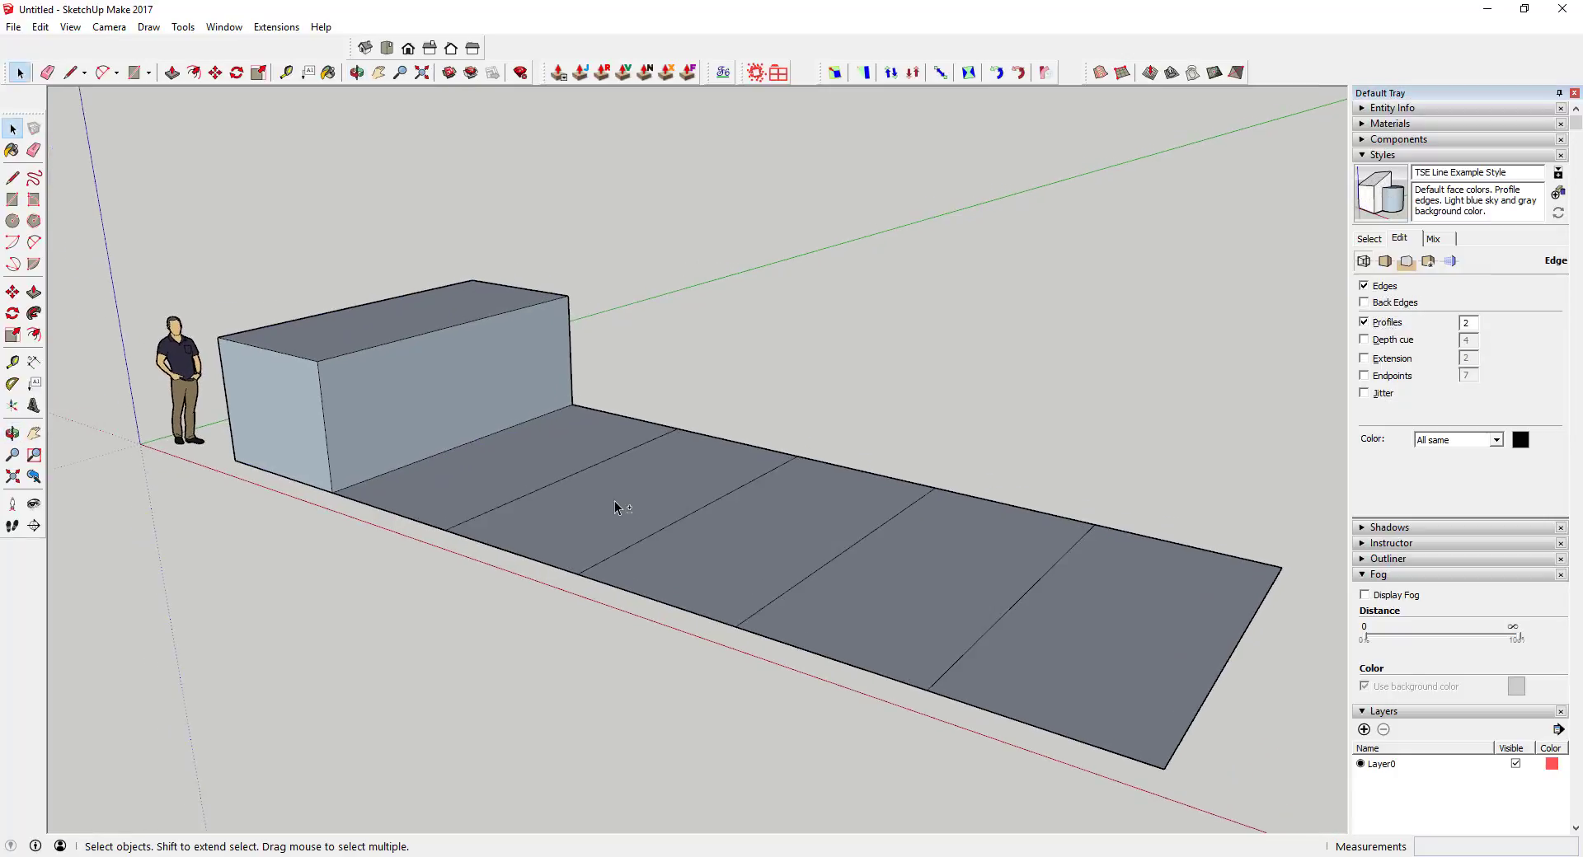
Toggle the Edges and Back Edges settings to compare how the box and panels are drawn.
{"action": "left_click", "coordinate": [1383, 287]}
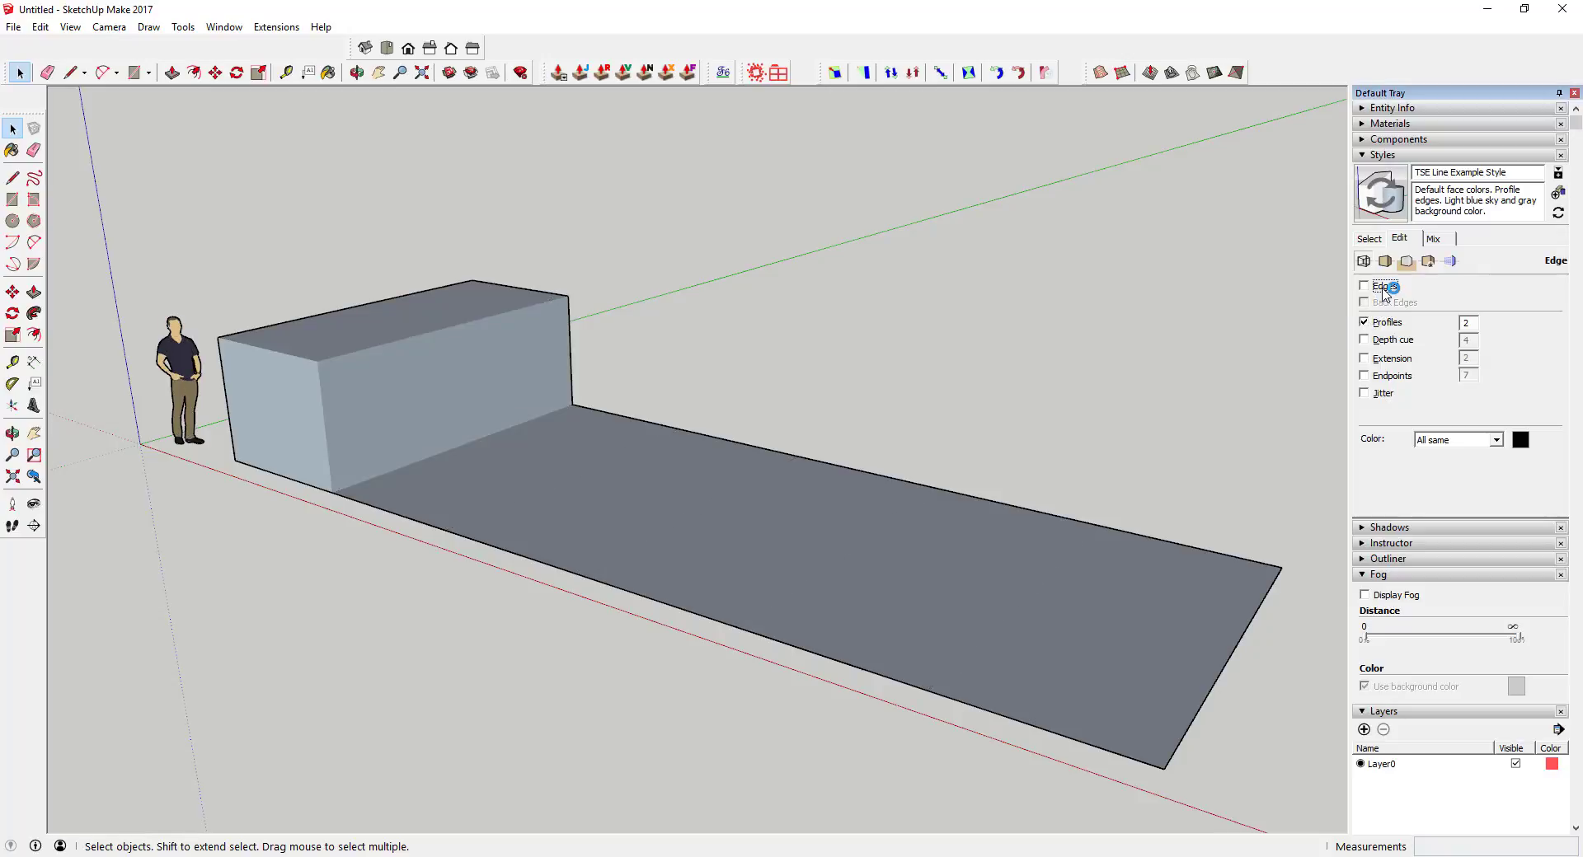
{"action": "left_click", "coordinate": [1385, 288]}
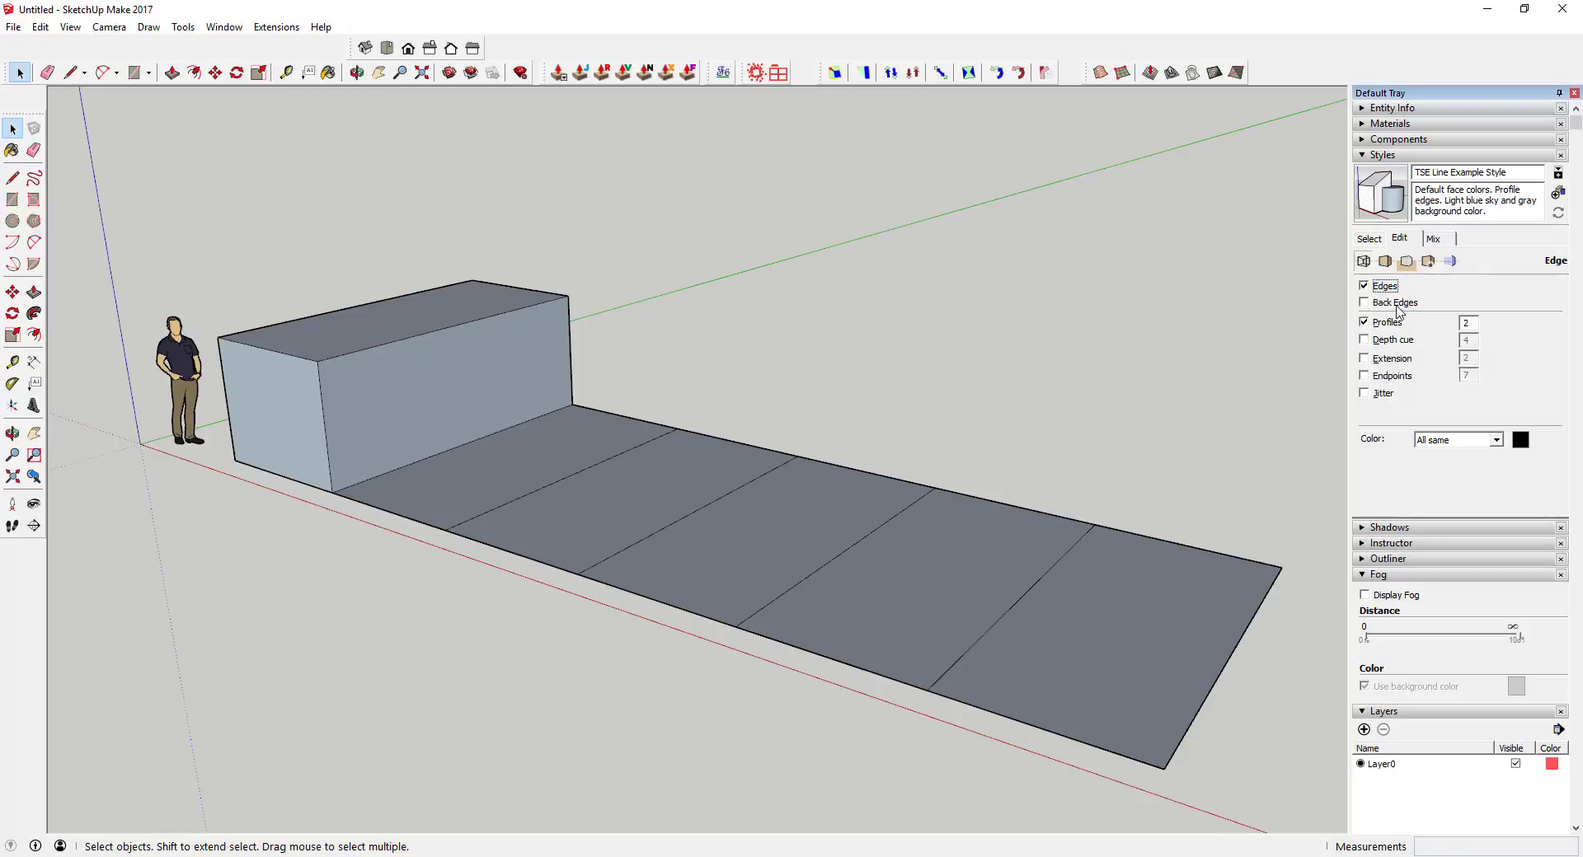
{"action": "left_click", "coordinate": [1393, 303]}
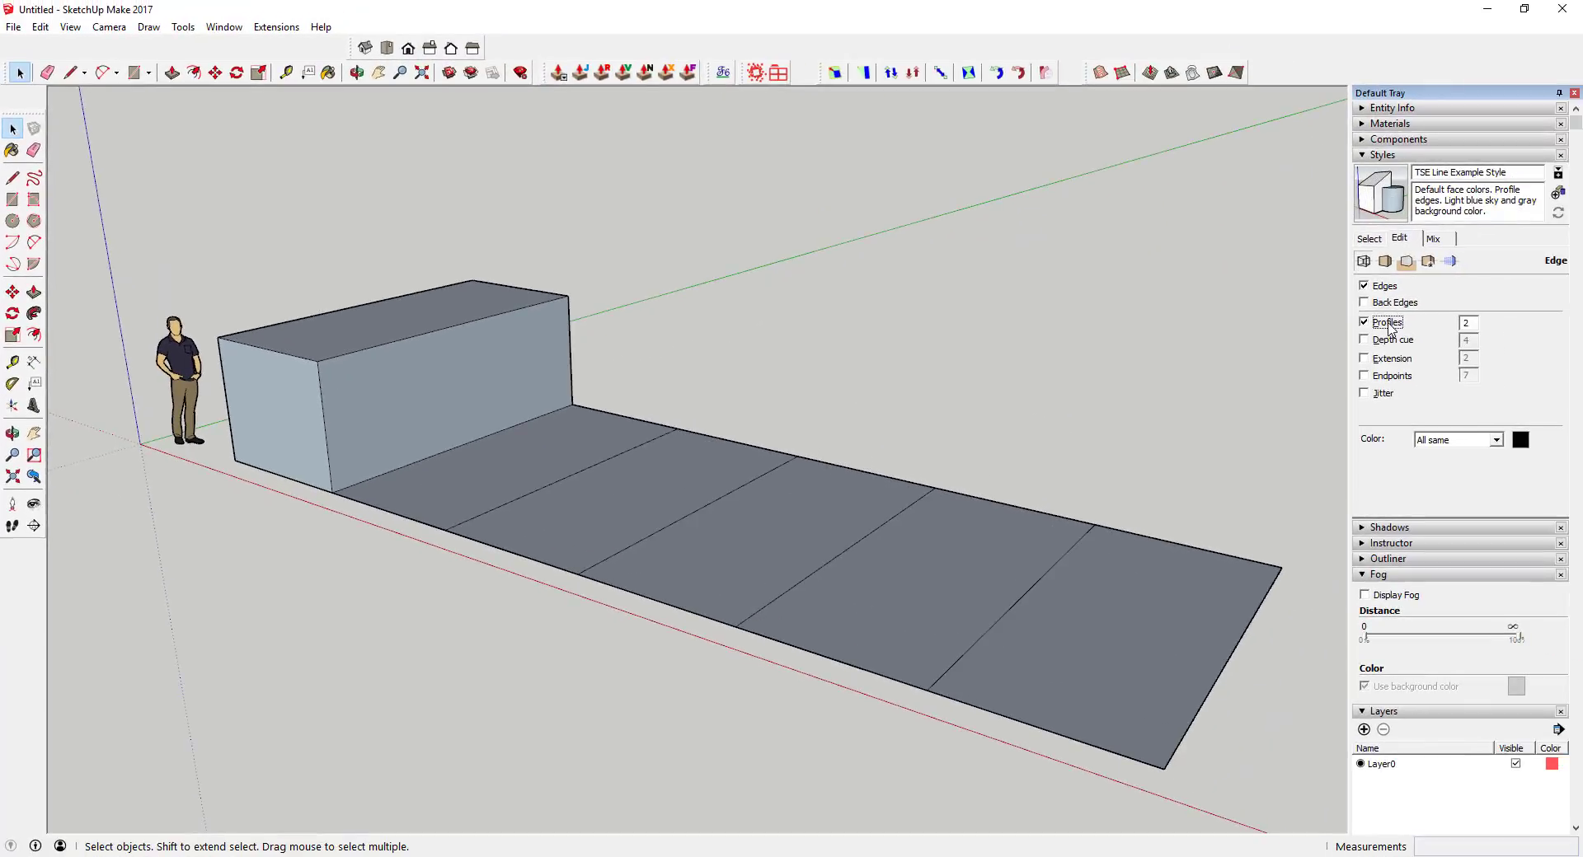
Set the Profiles thickness to 5 and compare the outer outlines with Profiles switched off and on.
{"action": "type", "text": "5"}
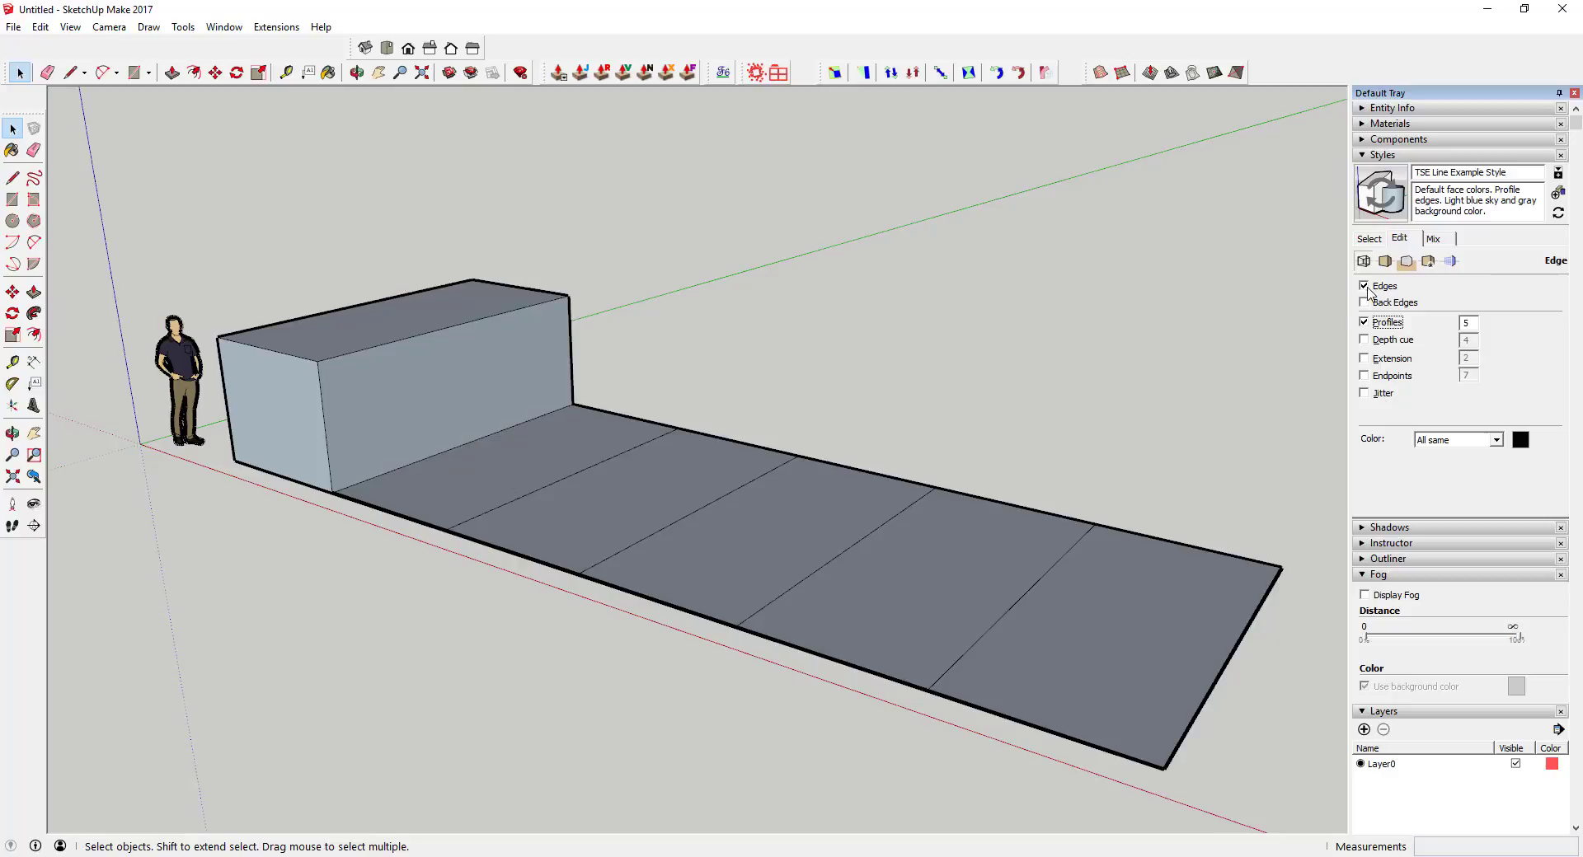
{"action": "left_click", "coordinate": [1364, 322]}
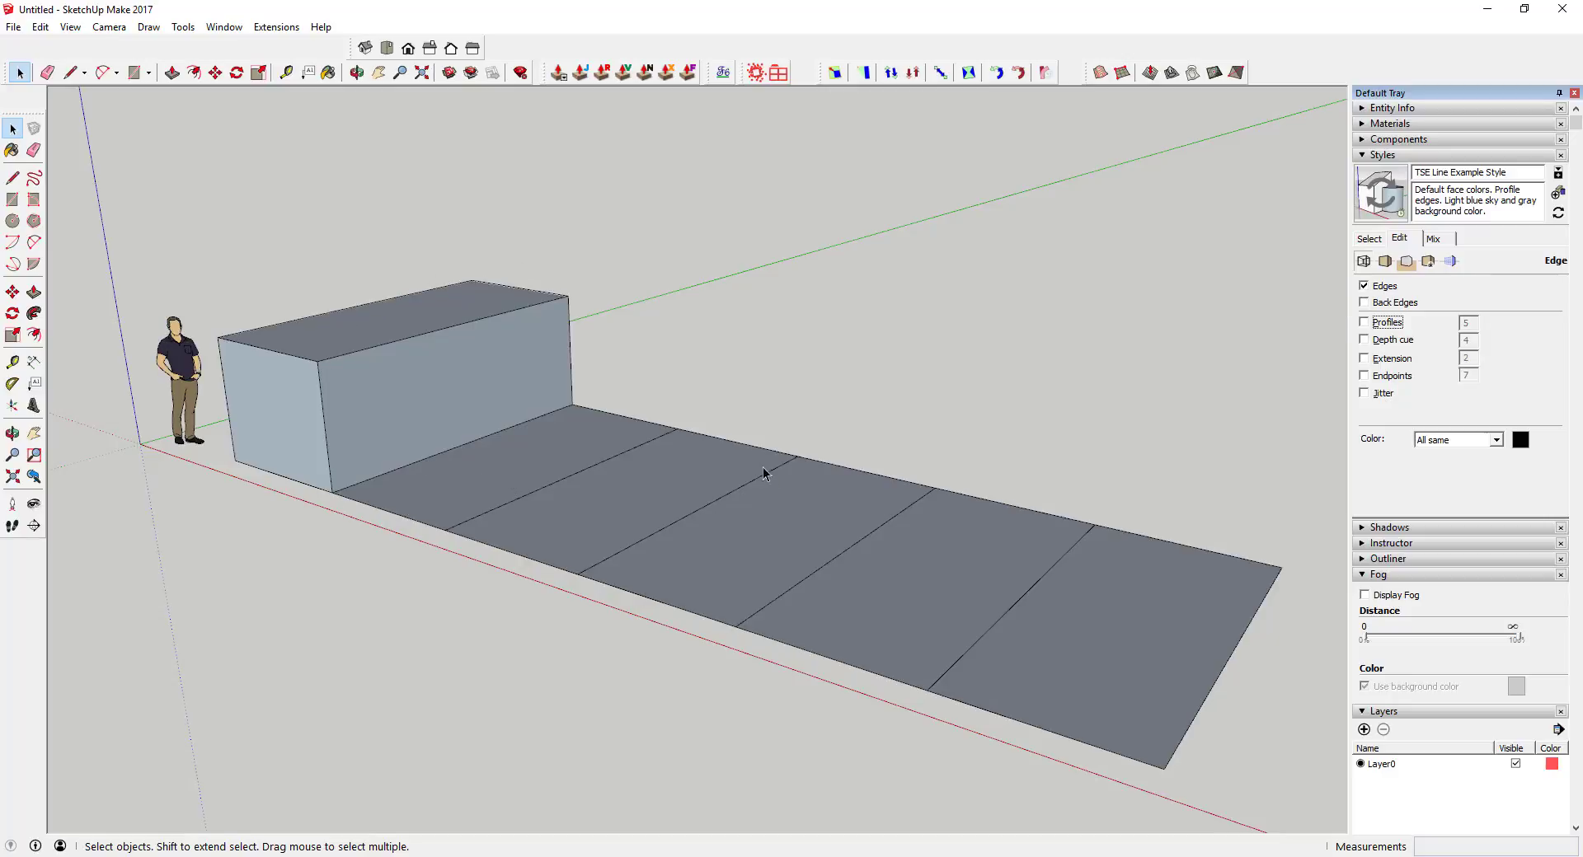
{"action": "left_click", "coordinate": [1364, 323]}
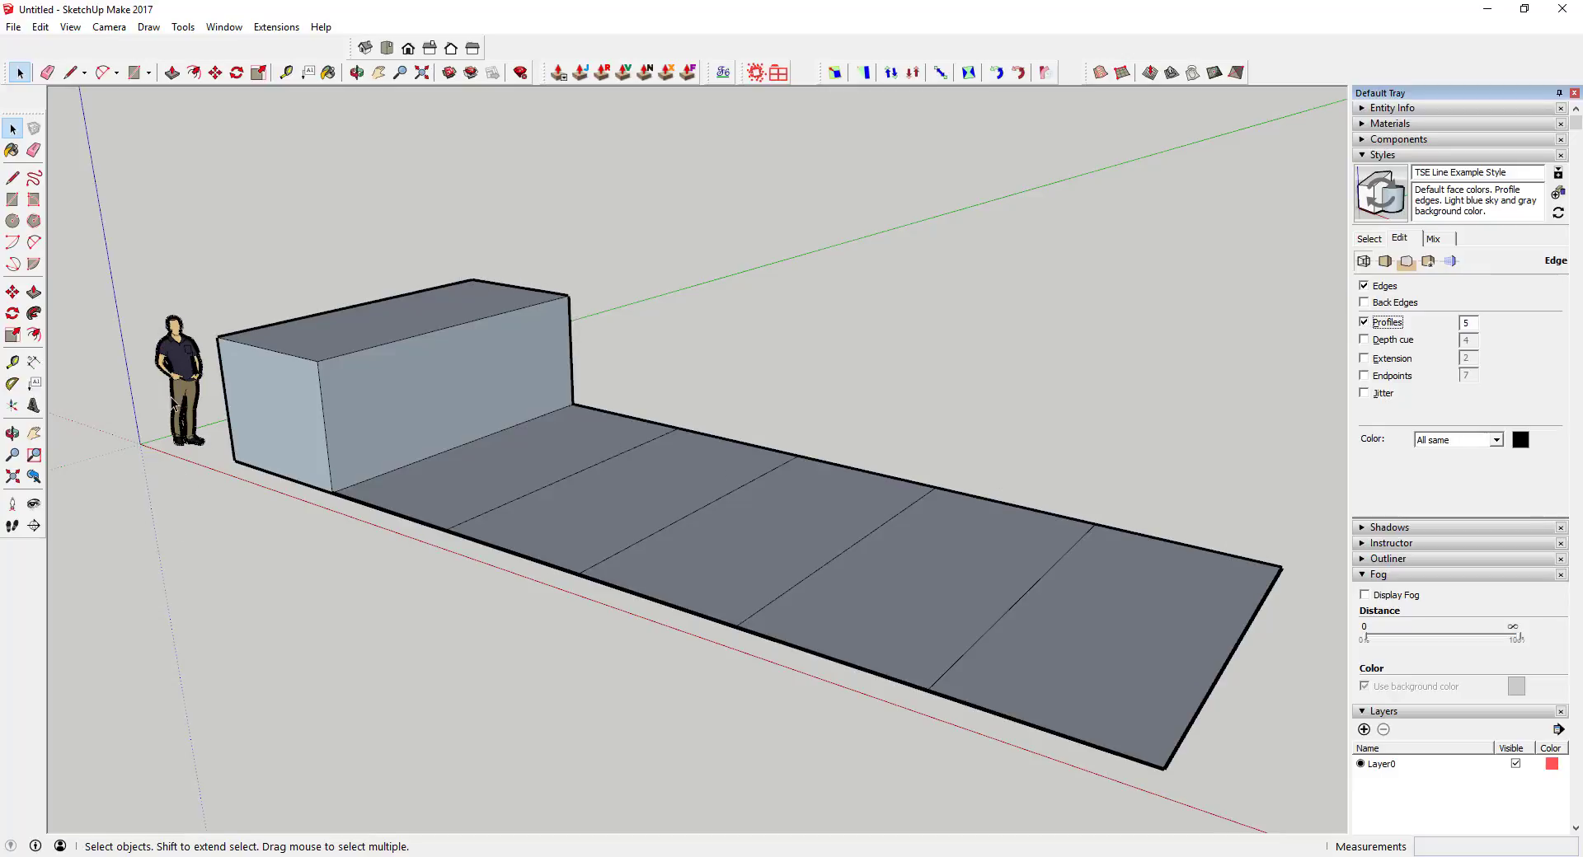
{"action": "left_click", "coordinate": [1386, 323]}
{"action": "left_click", "coordinate": [1387, 326]}
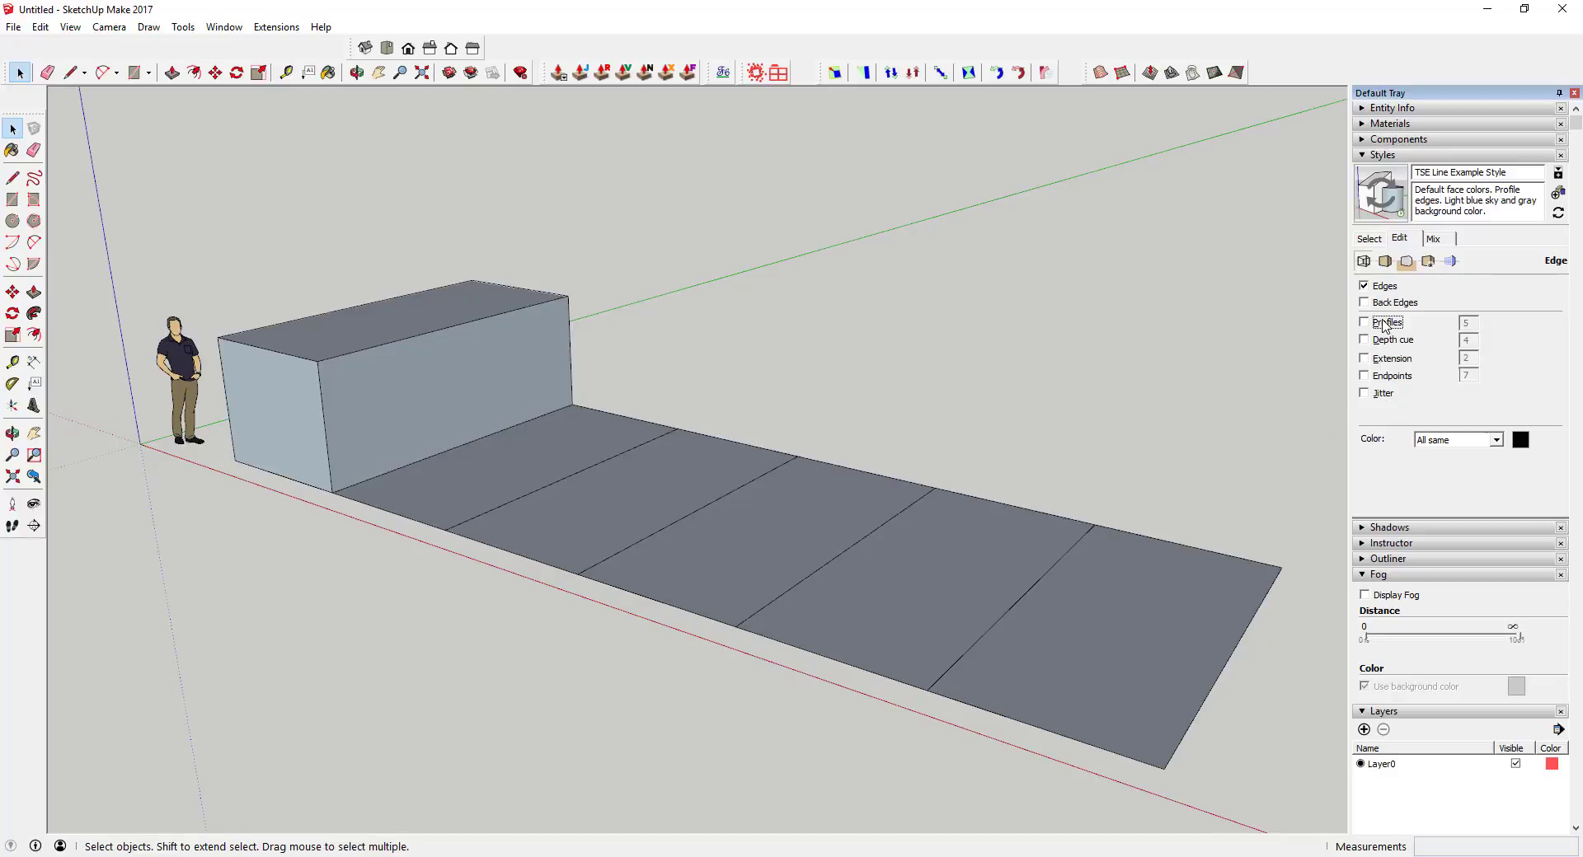
{"action": "middle_click_drag", "start_coordinate": [1314, 378], "coordinate": [946, 471]}
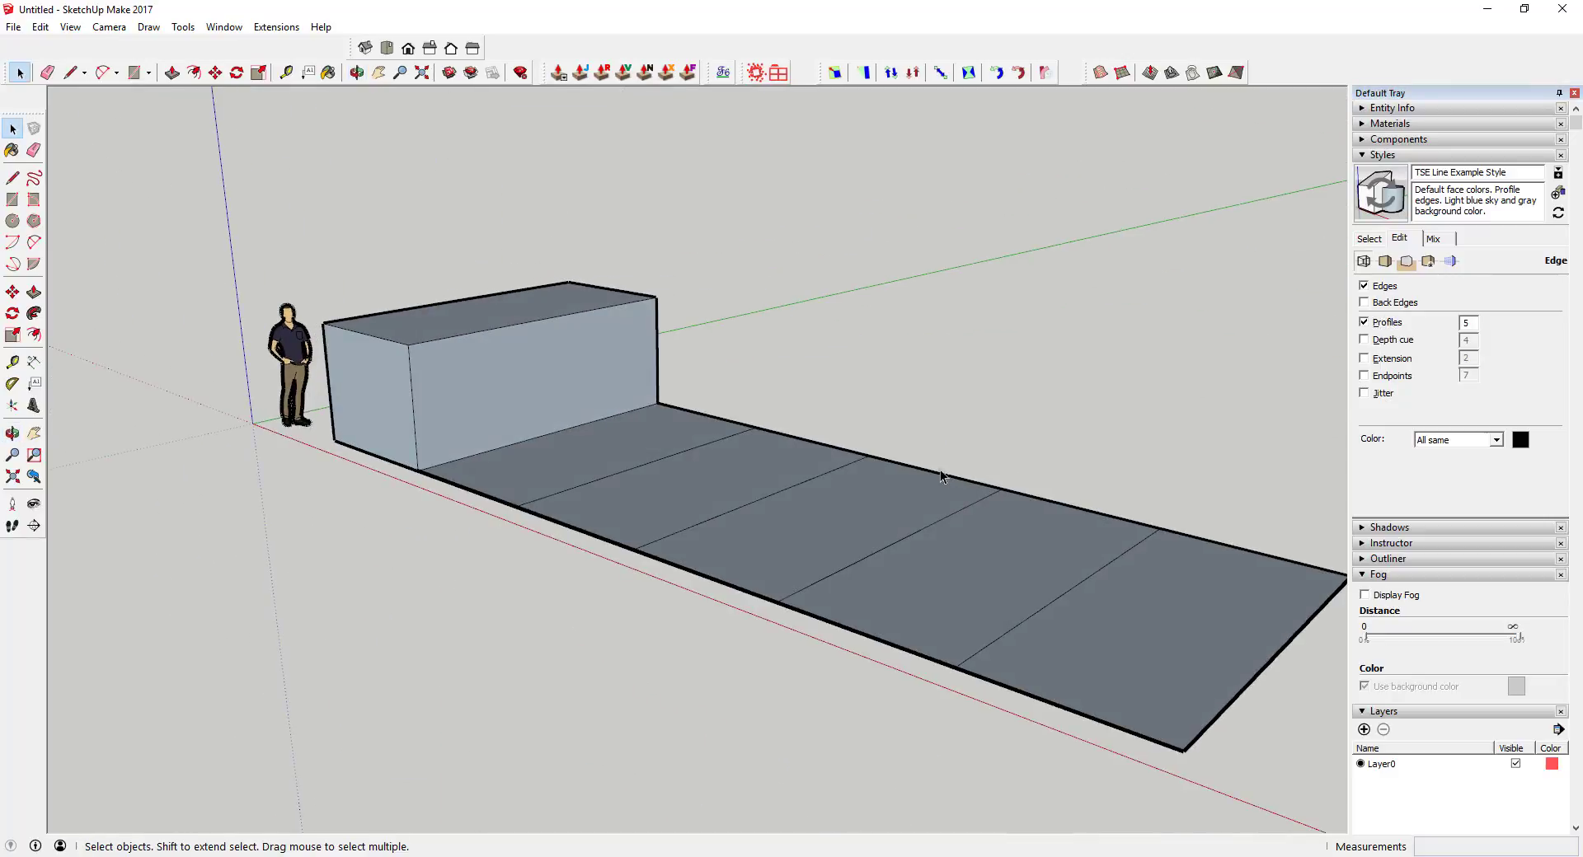
{"action": "scroll", "coordinate": [1144, 521], "scroll_direction": "down", "scroll_amount": 1}
{"action": "scroll", "coordinate": [1031, 535], "scroll_direction": "up", "scroll_amount": 1}
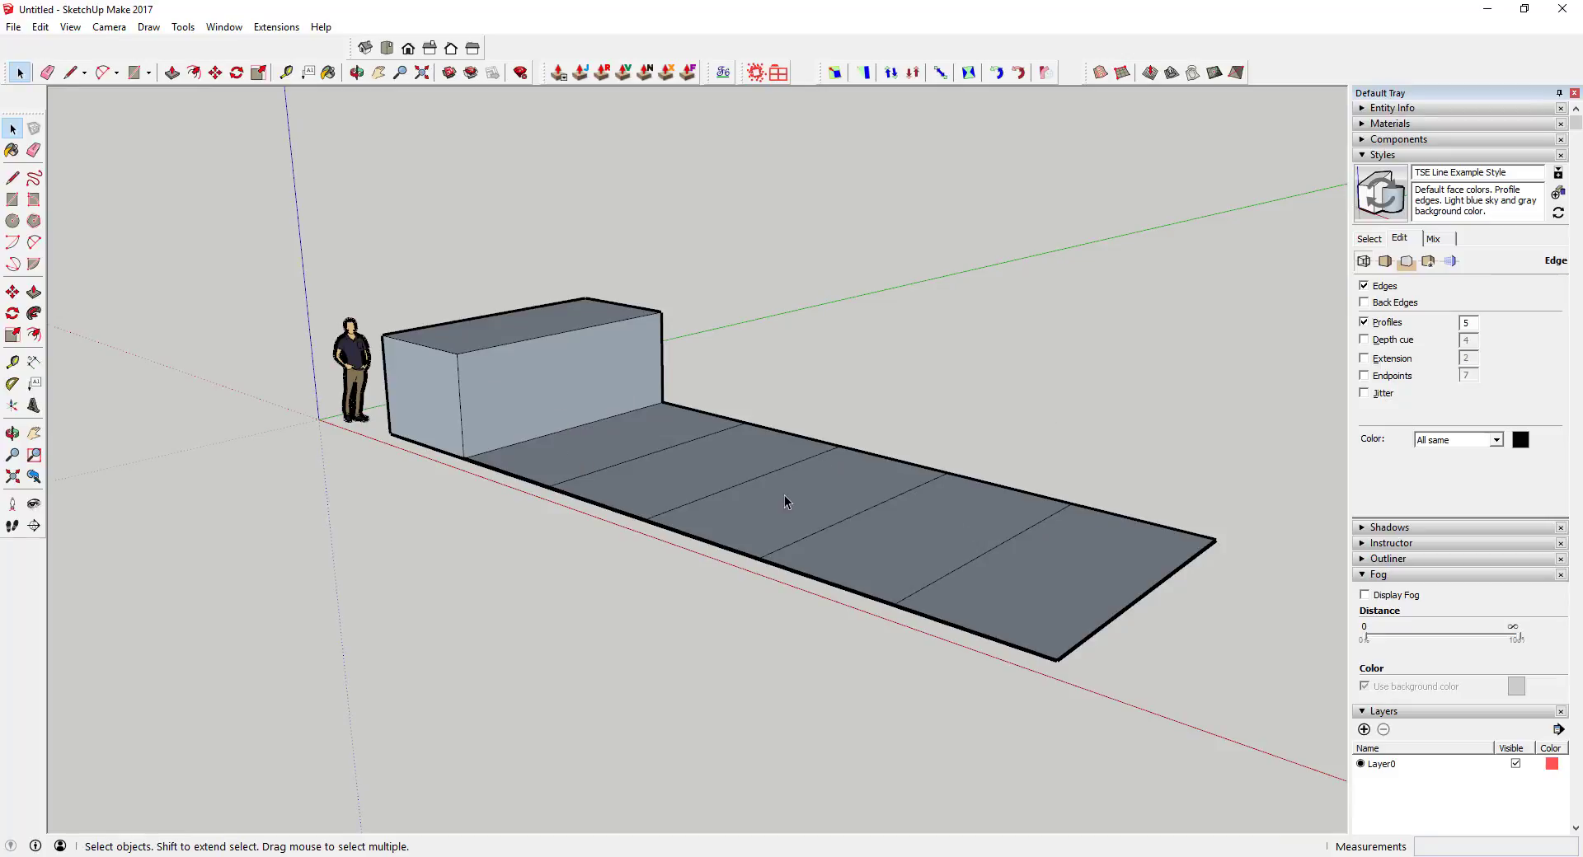
Switch Profiles off and enable Depth cue, briefly toggling Profiles to compare the line weights.
{"action": "left_click", "coordinate": [1382, 325]}
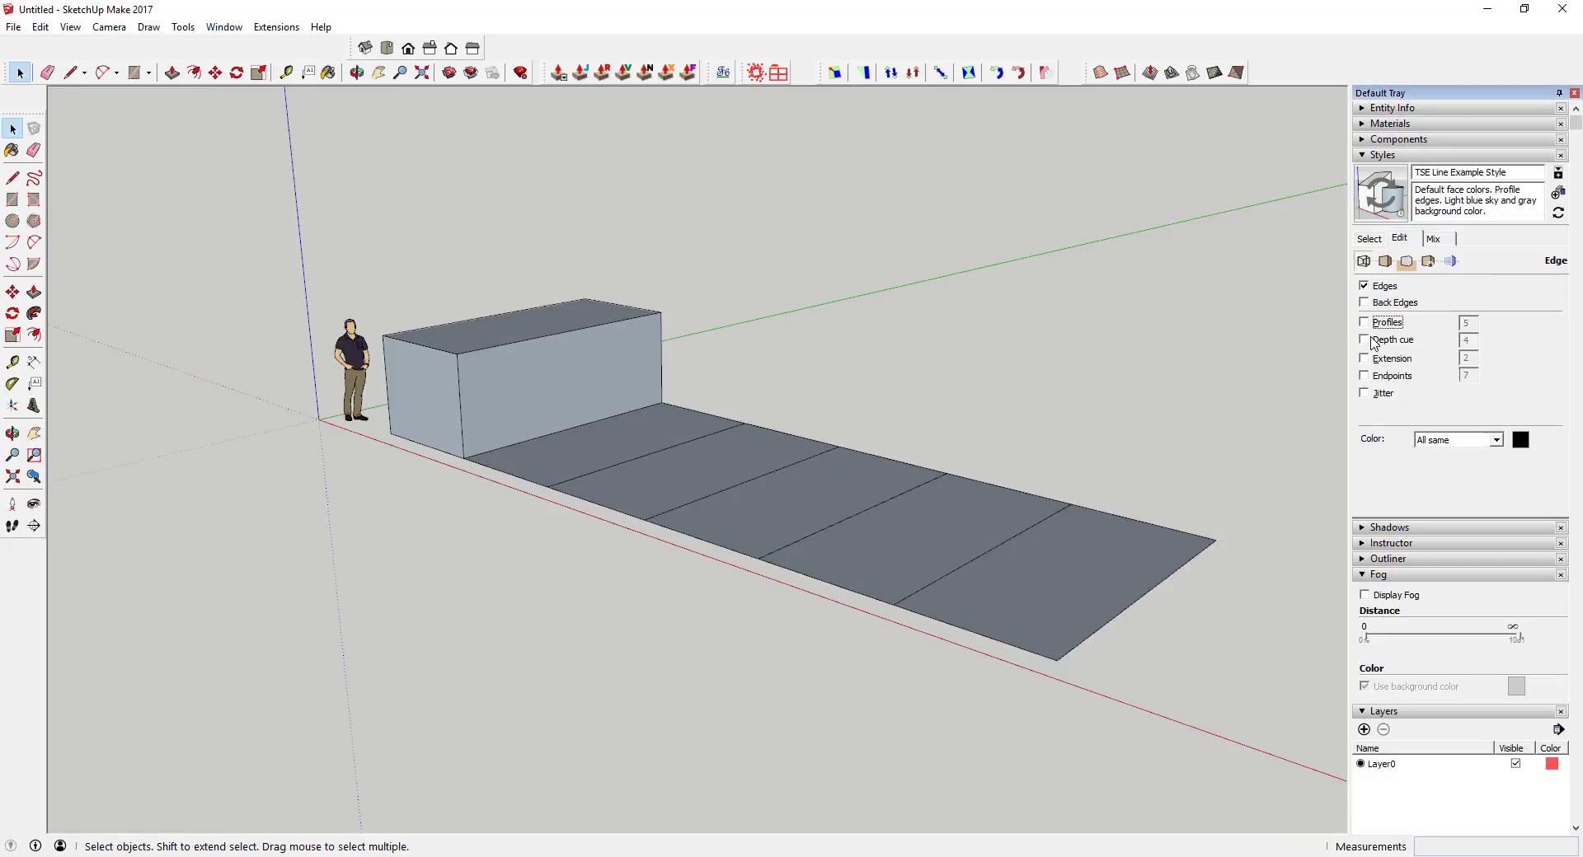
{"action": "left_click", "coordinate": [1377, 341]}
{"action": "middle_click_drag", "start_coordinate": [848, 493], "coordinate": [859, 569]}
{"action": "scroll", "coordinate": [859, 569], "scroll_direction": "up", "scroll_amount": 2}
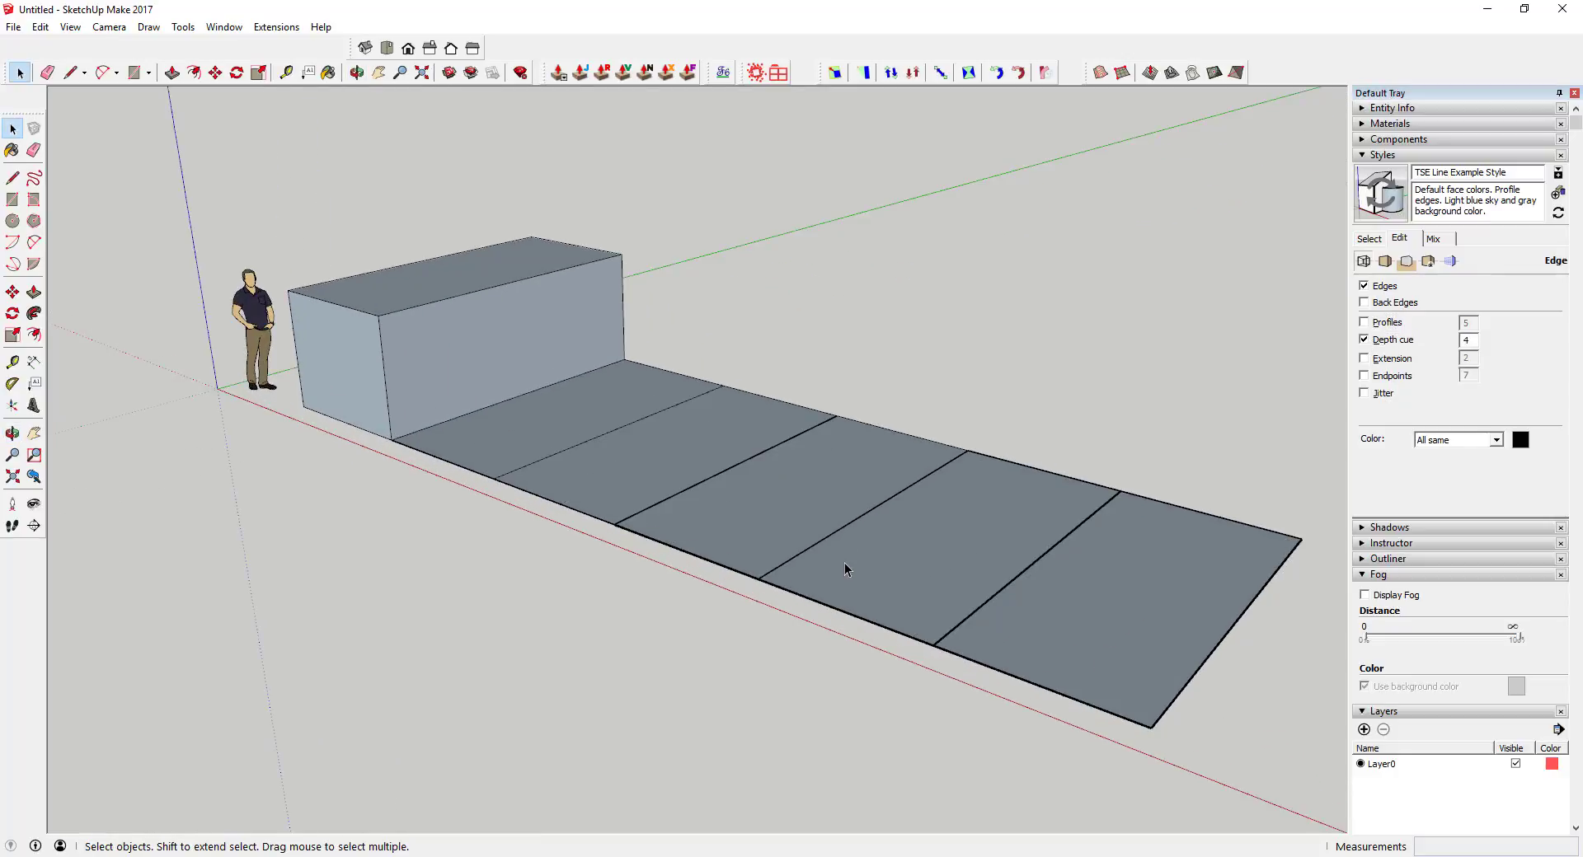
{"action": "left_click", "coordinate": [1390, 326]}
{"action": "left_click", "coordinate": [1392, 328]}
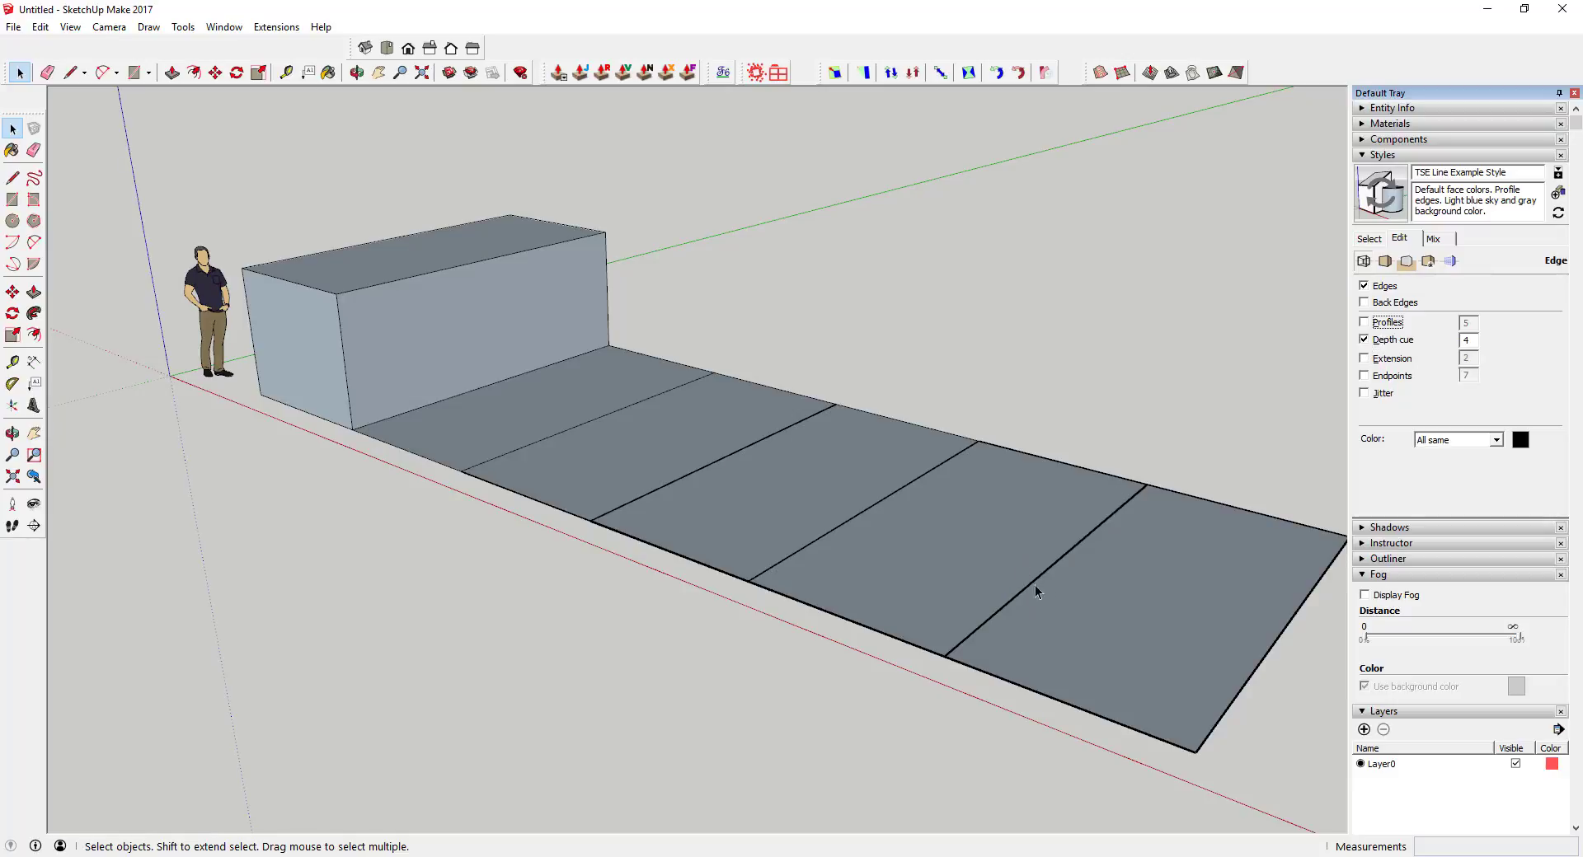
Examine how Depth cue varies the edge thickness of near and far panels from several viewing angles.
{"action": "middle_click_drag", "start_coordinate": [757, 527], "coordinate": [933, 622]}
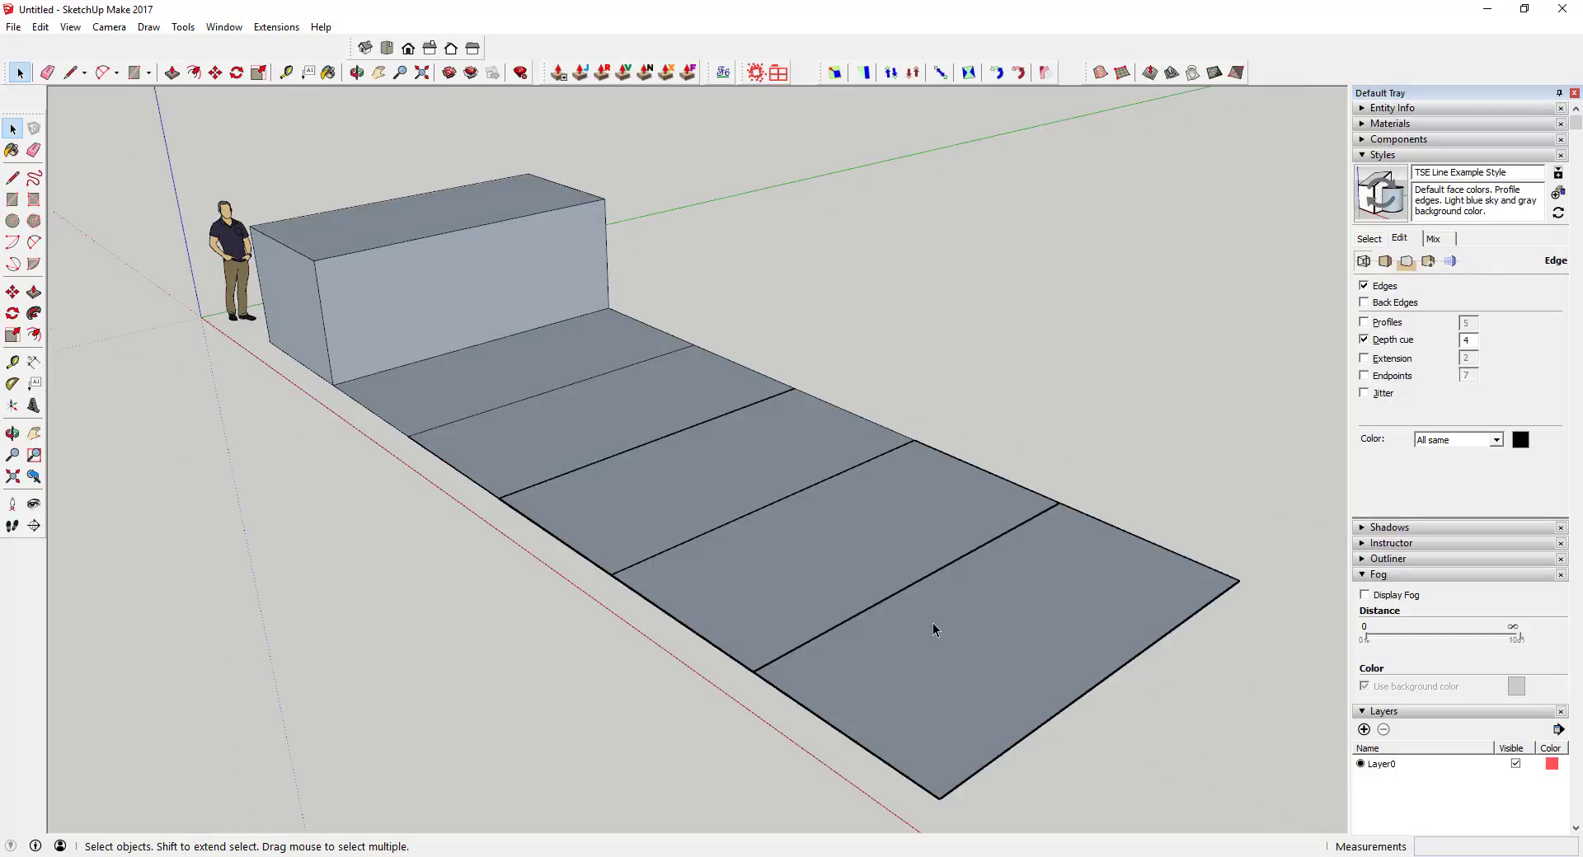
{"action": "middle_click_drag", "start_coordinate": [932, 681], "coordinate": [914, 654]}
{"action": "left_click_drag", "start_coordinate": [913, 654], "coordinate": [817, 592]}
{"action": "key", "text": "space"}
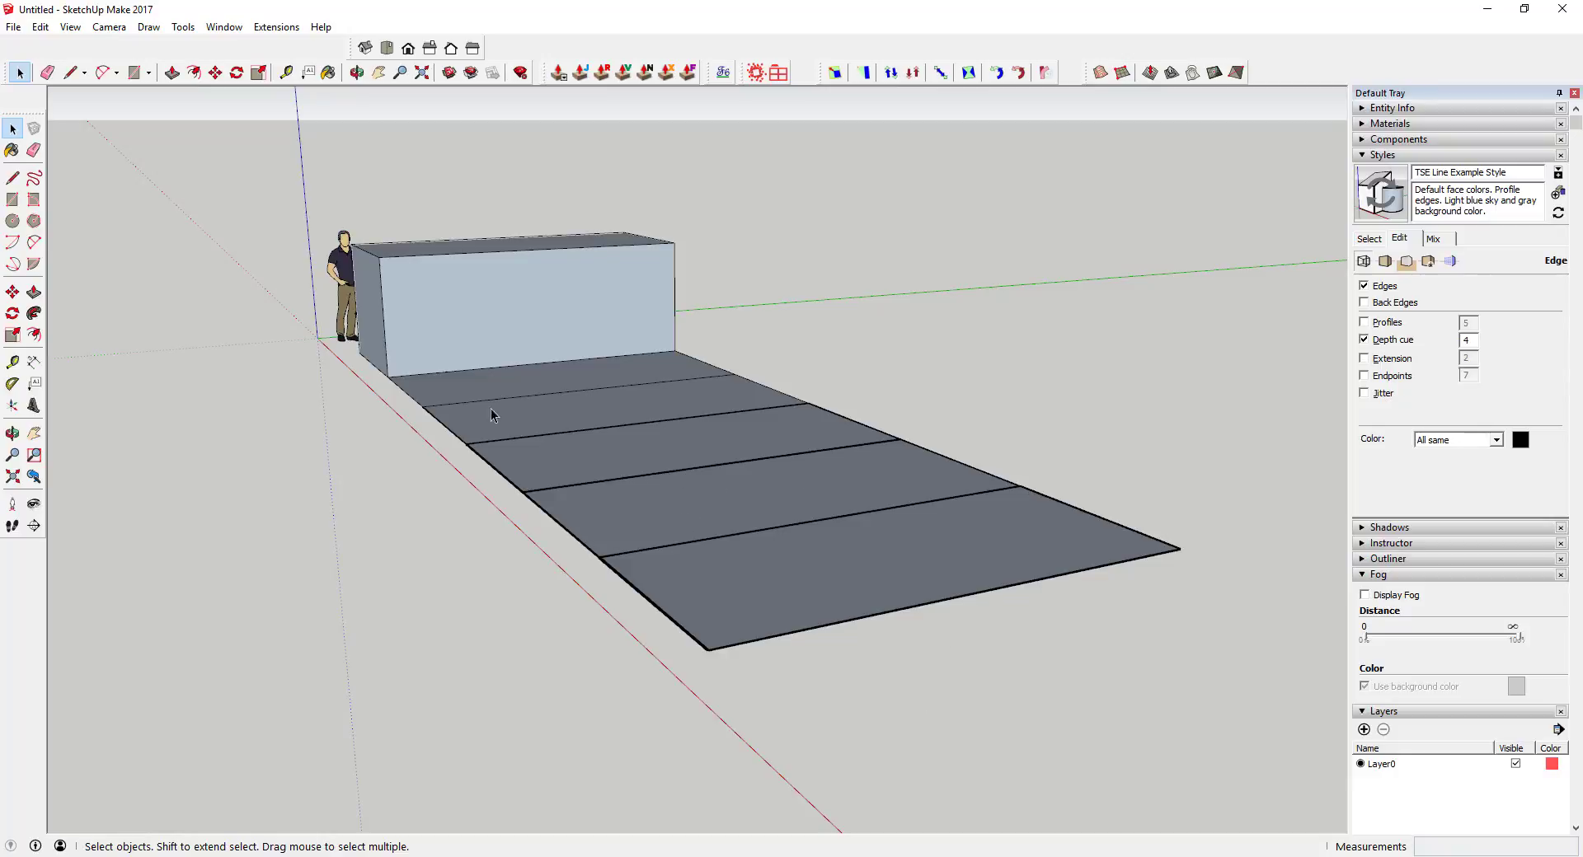
{"action": "middle_click_drag", "start_coordinate": [349, 361], "coordinate": [1154, 395]}
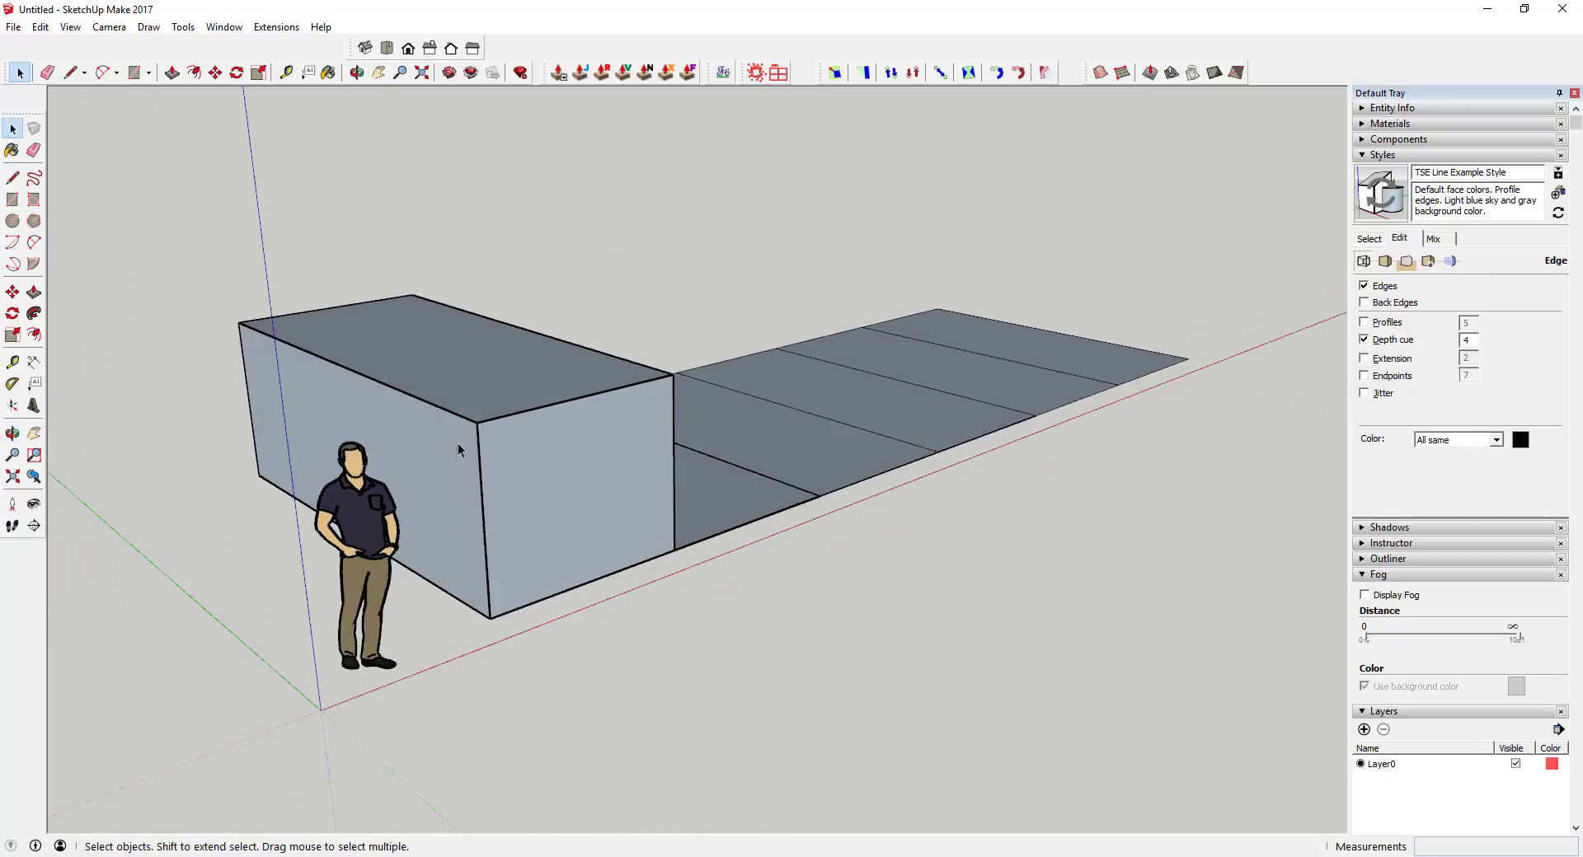
{"action": "scroll", "coordinate": [459, 449], "scroll_direction": "up", "scroll_amount": 2}
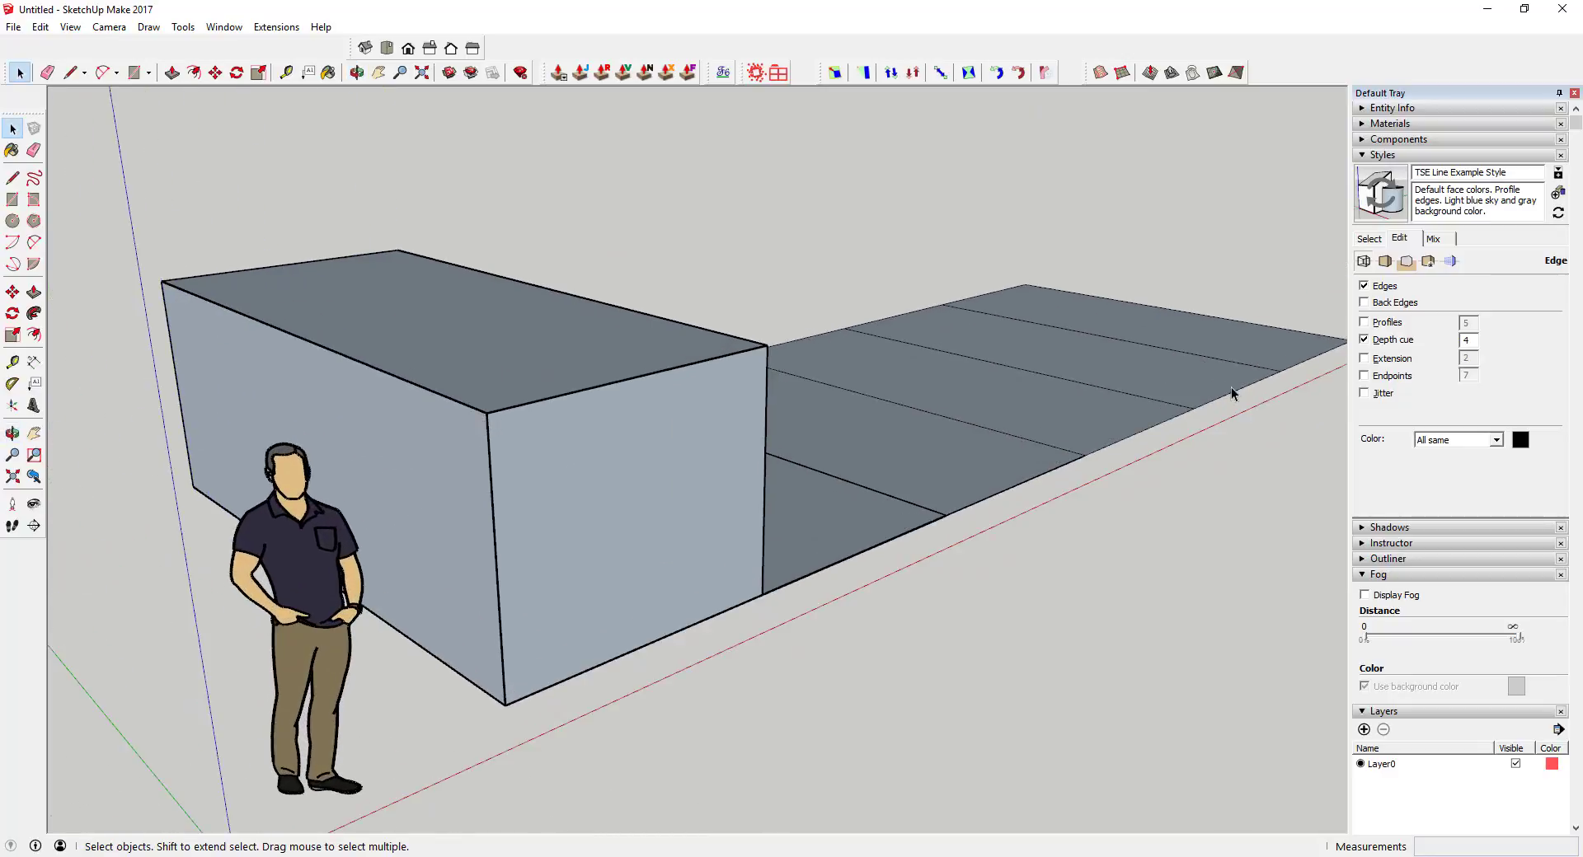
{"action": "middle_click_drag", "start_coordinate": [1255, 404], "coordinate": [280, 486]}
{"action": "scroll", "coordinate": [685, 500], "scroll_direction": "down", "scroll_amount": 3}
{"action": "scroll", "coordinate": [1006, 656], "scroll_direction": "down", "scroll_amount": 1}
{"action": "middle_click_drag", "start_coordinate": [1006, 655], "coordinate": [851, 690]}
{"action": "scroll", "coordinate": [851, 691], "scroll_direction": "up", "scroll_amount": 1}
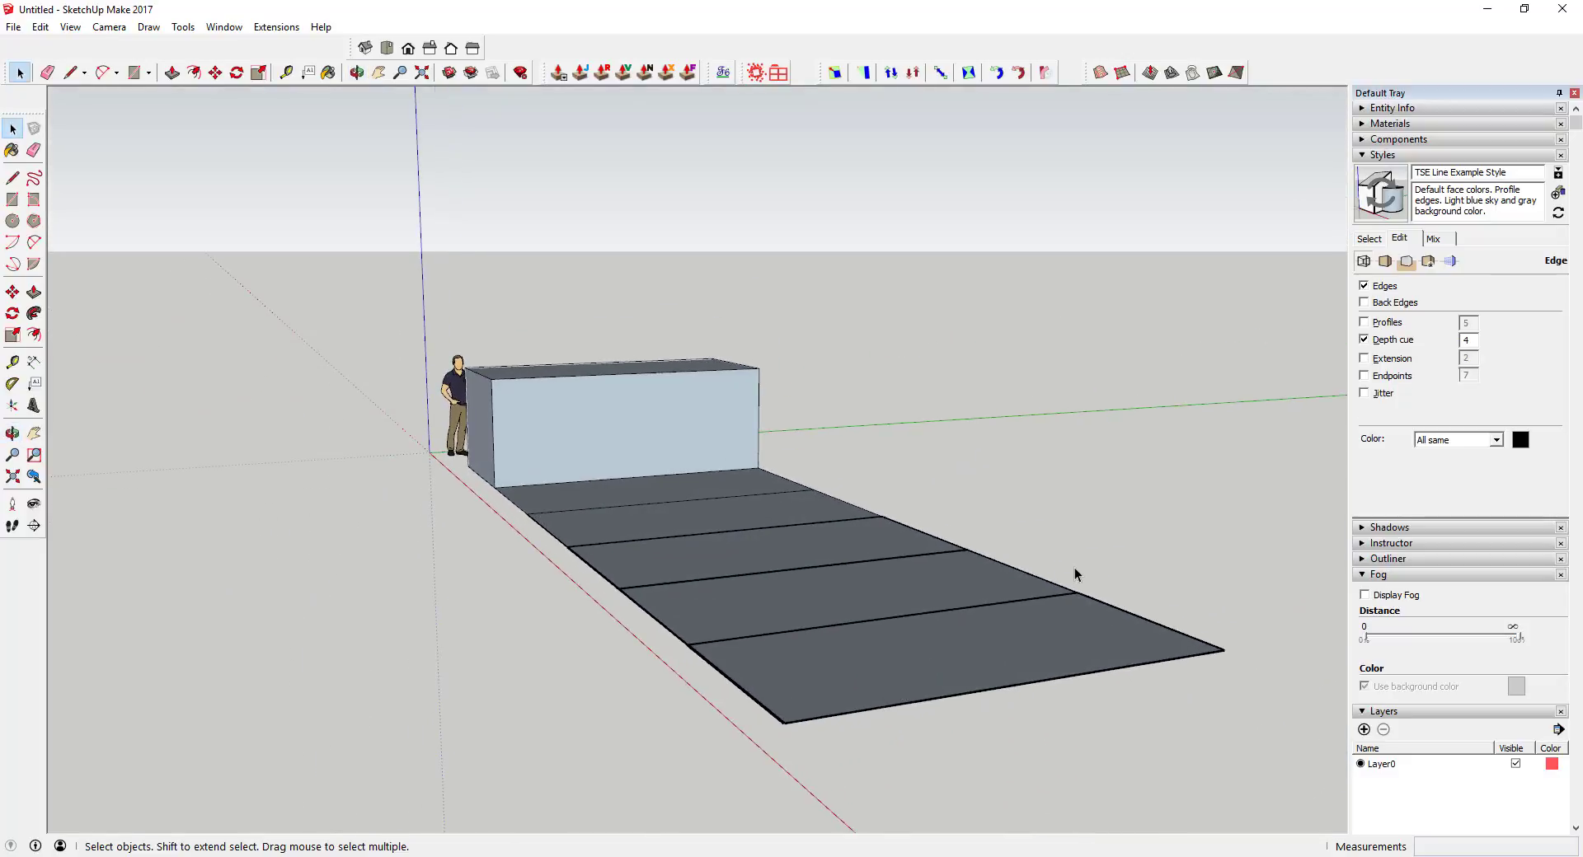
{"action": "middle_click_drag", "start_coordinate": [694, 506], "coordinate": [763, 541]}
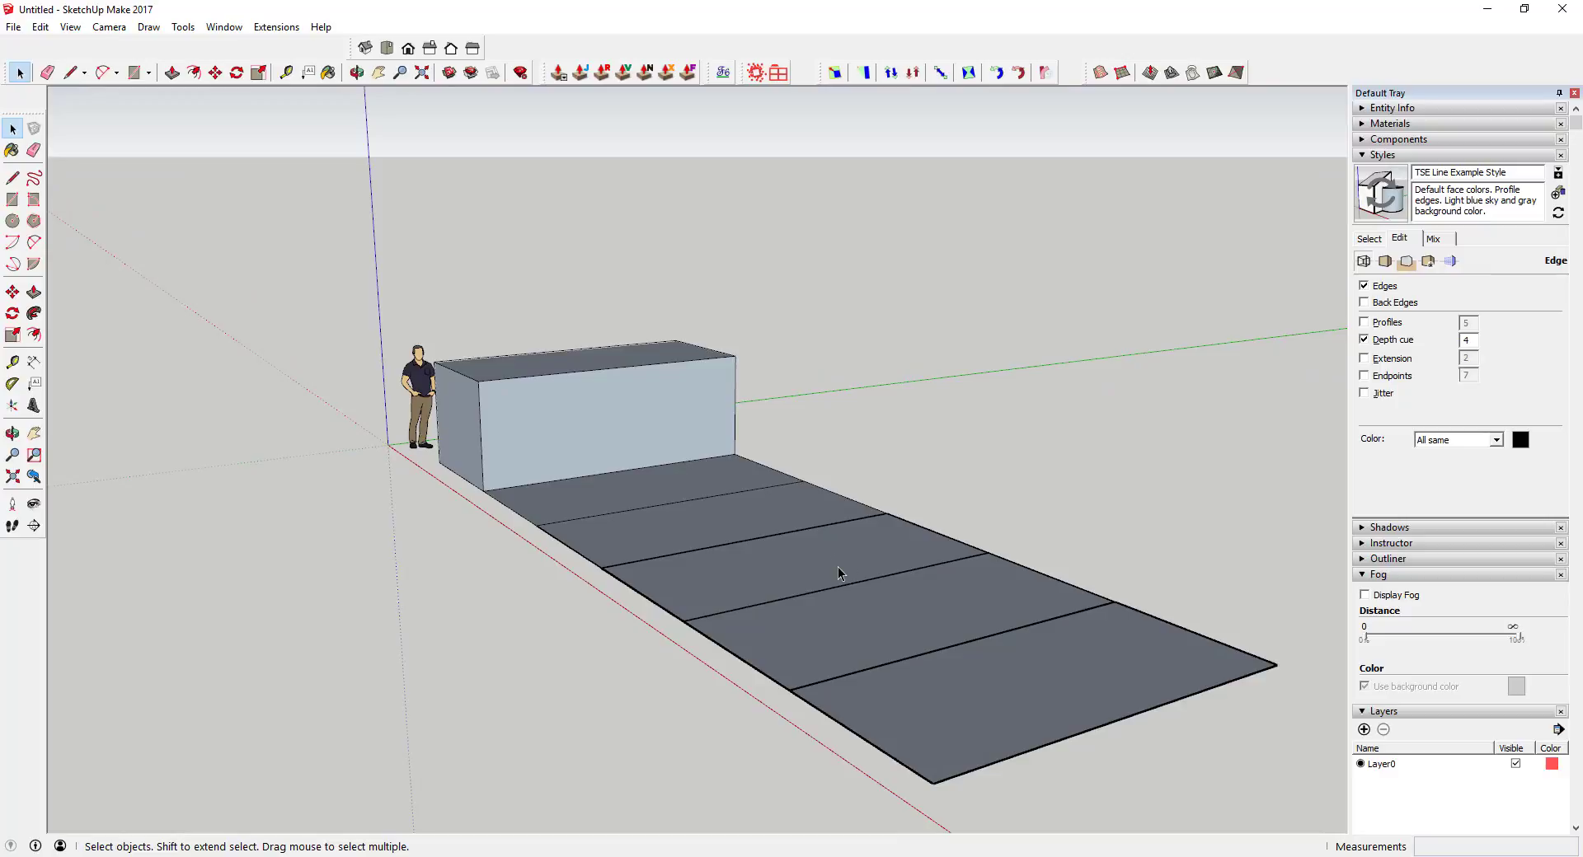
Disable Depth cue and enable Extension for the style's edges.
{"action": "left_click", "coordinate": [1391, 340]}
{"action": "left_click", "coordinate": [1392, 359]}
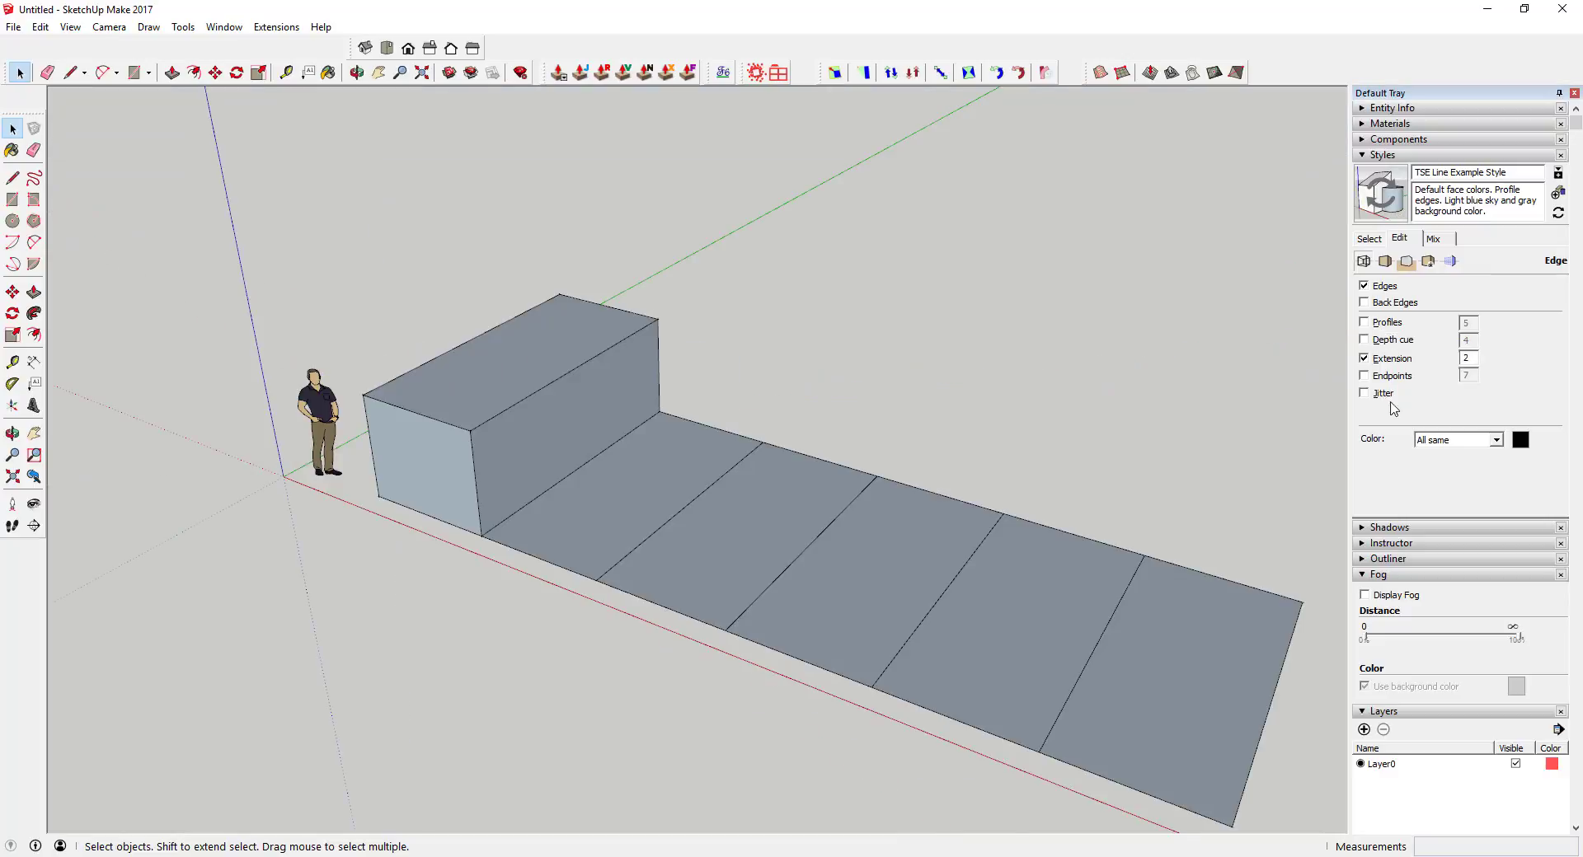
Try Extension lengths of 10 and 15 and inspect the overrunning edges at the box corners, briefly toggling Profiles.
{"action": "double_click", "coordinate": [1468, 356]}
{"action": "type", "text": "10"}
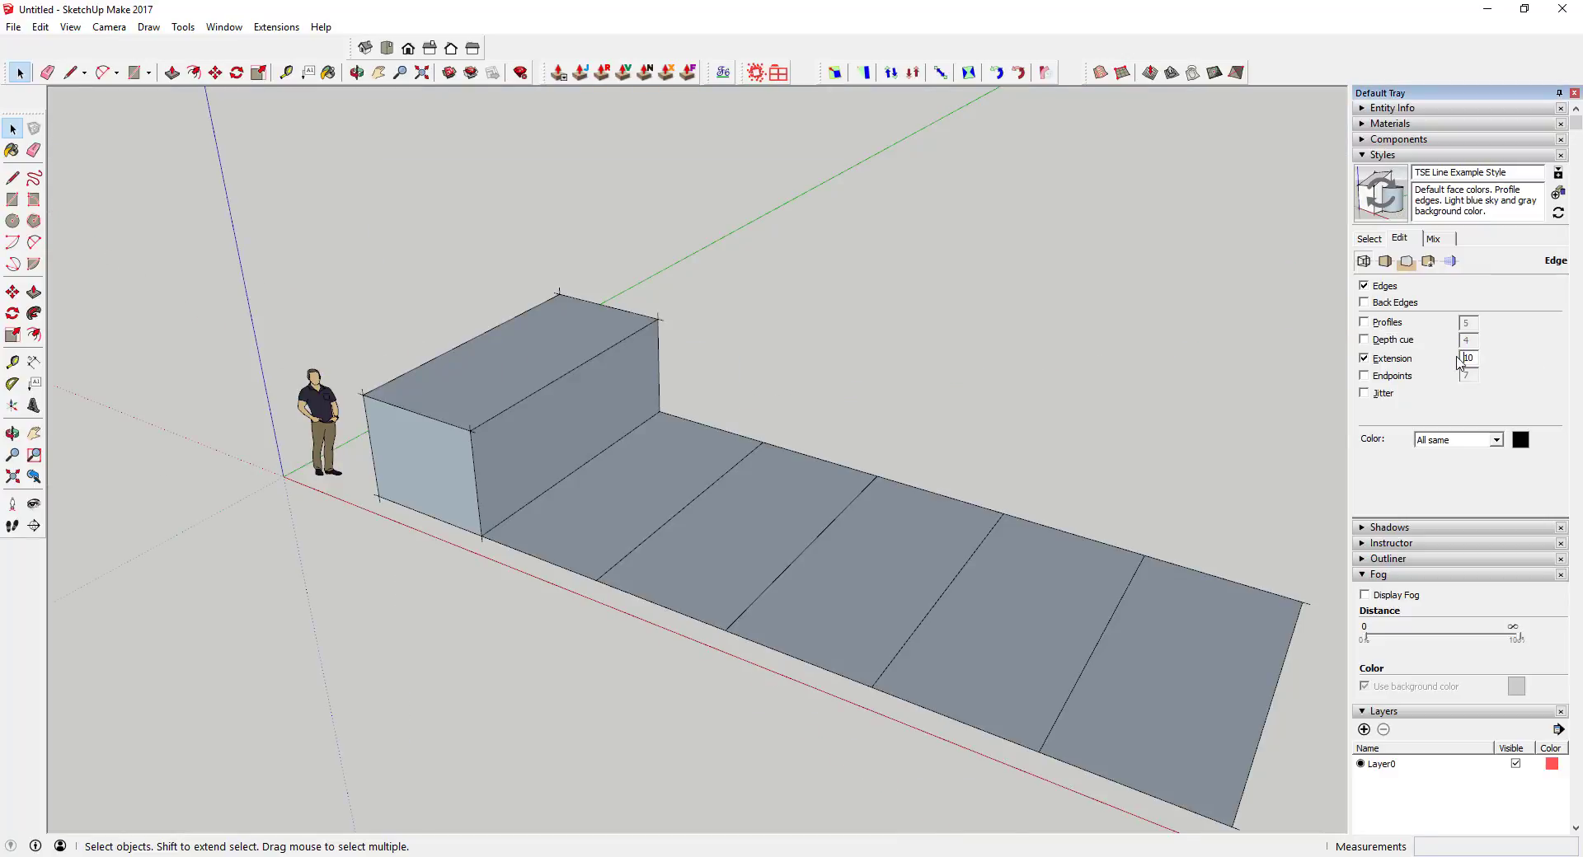
{"action": "middle_click_drag", "start_coordinate": [1007, 626], "coordinate": [917, 468]}
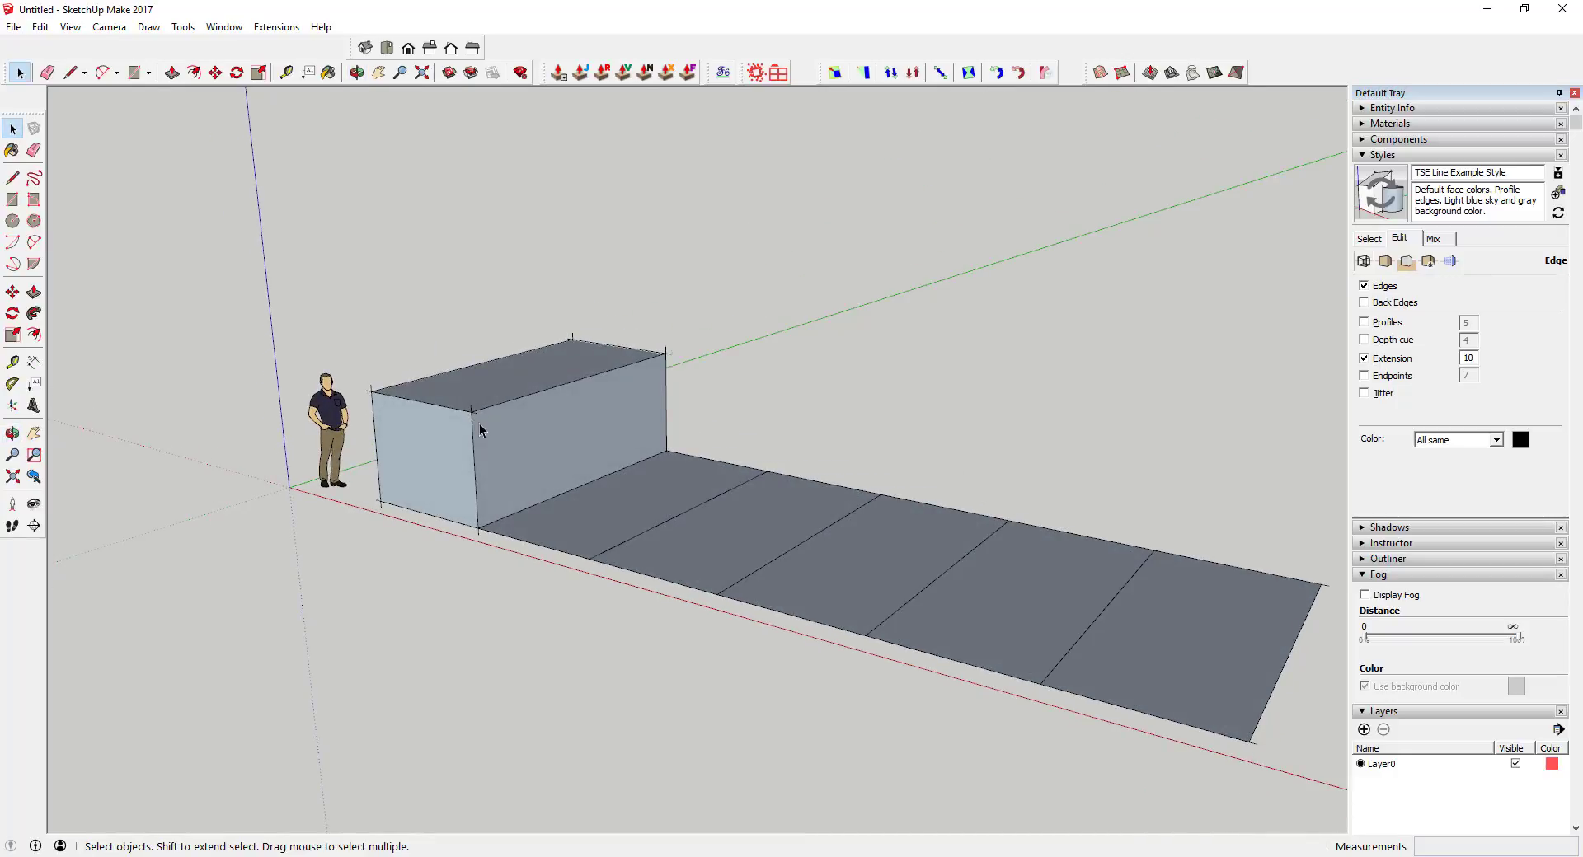
{"action": "scroll", "coordinate": [468, 425], "scroll_direction": "up", "scroll_amount": 5}
{"action": "middle_click_drag", "start_coordinate": [475, 437], "coordinate": [477, 408]}
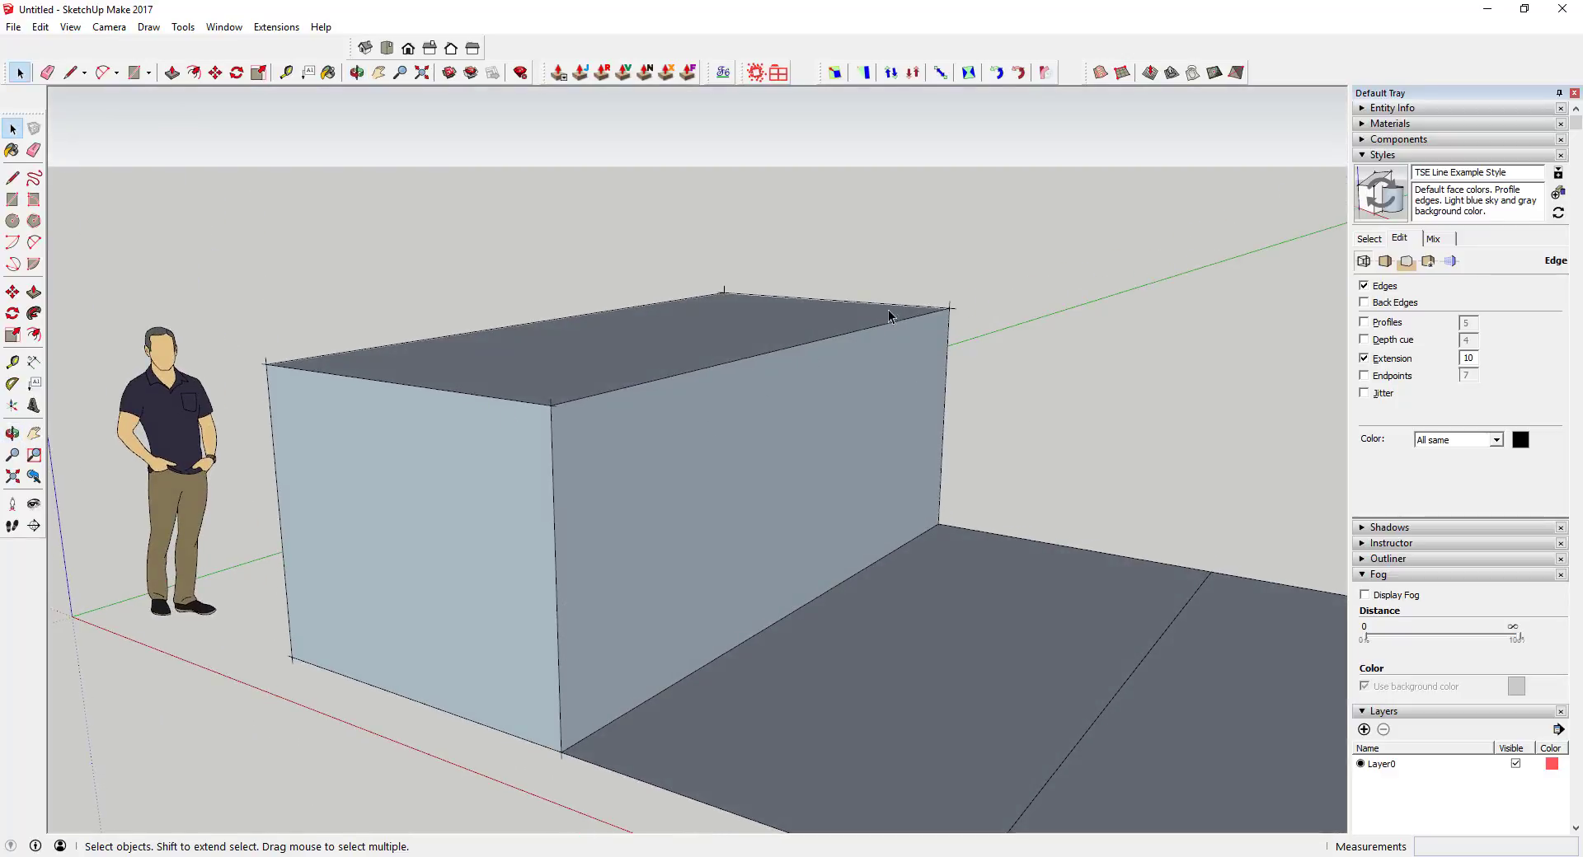
{"action": "left_click", "coordinate": [1390, 325]}
{"action": "left_click", "coordinate": [1390, 324]}
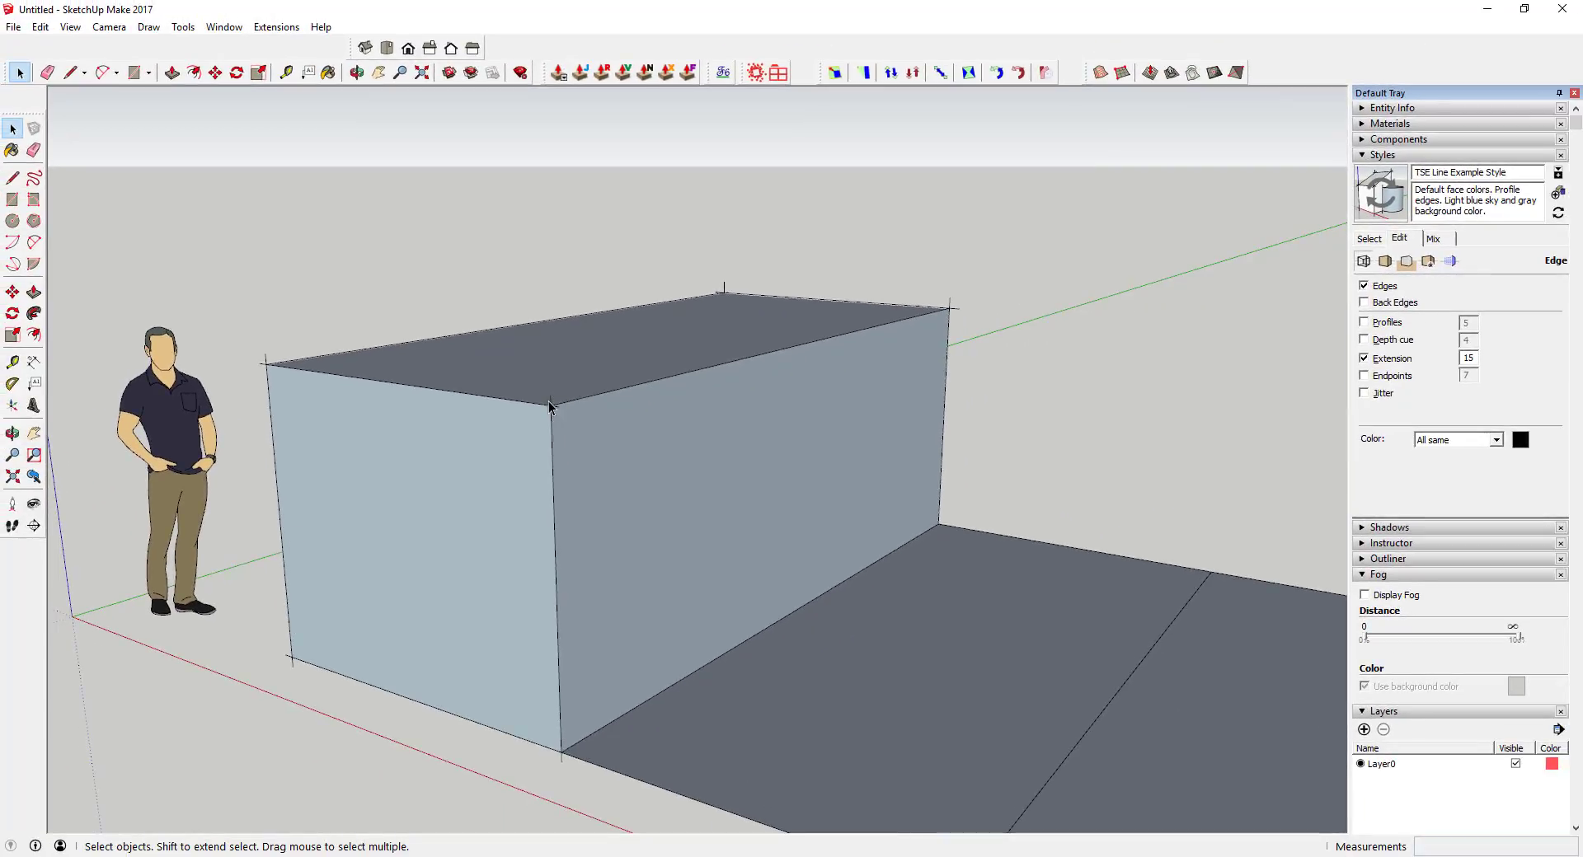
Set the Extension length to 50 and inspect the overrunning edges of the box from several distances.
{"action": "double_click", "coordinate": [1467, 358]}
{"action": "type", "text": "50"}
{"action": "key", "text": "Return"}
{"action": "scroll", "coordinate": [633, 369], "scroll_direction": "down", "scroll_amount": 5}
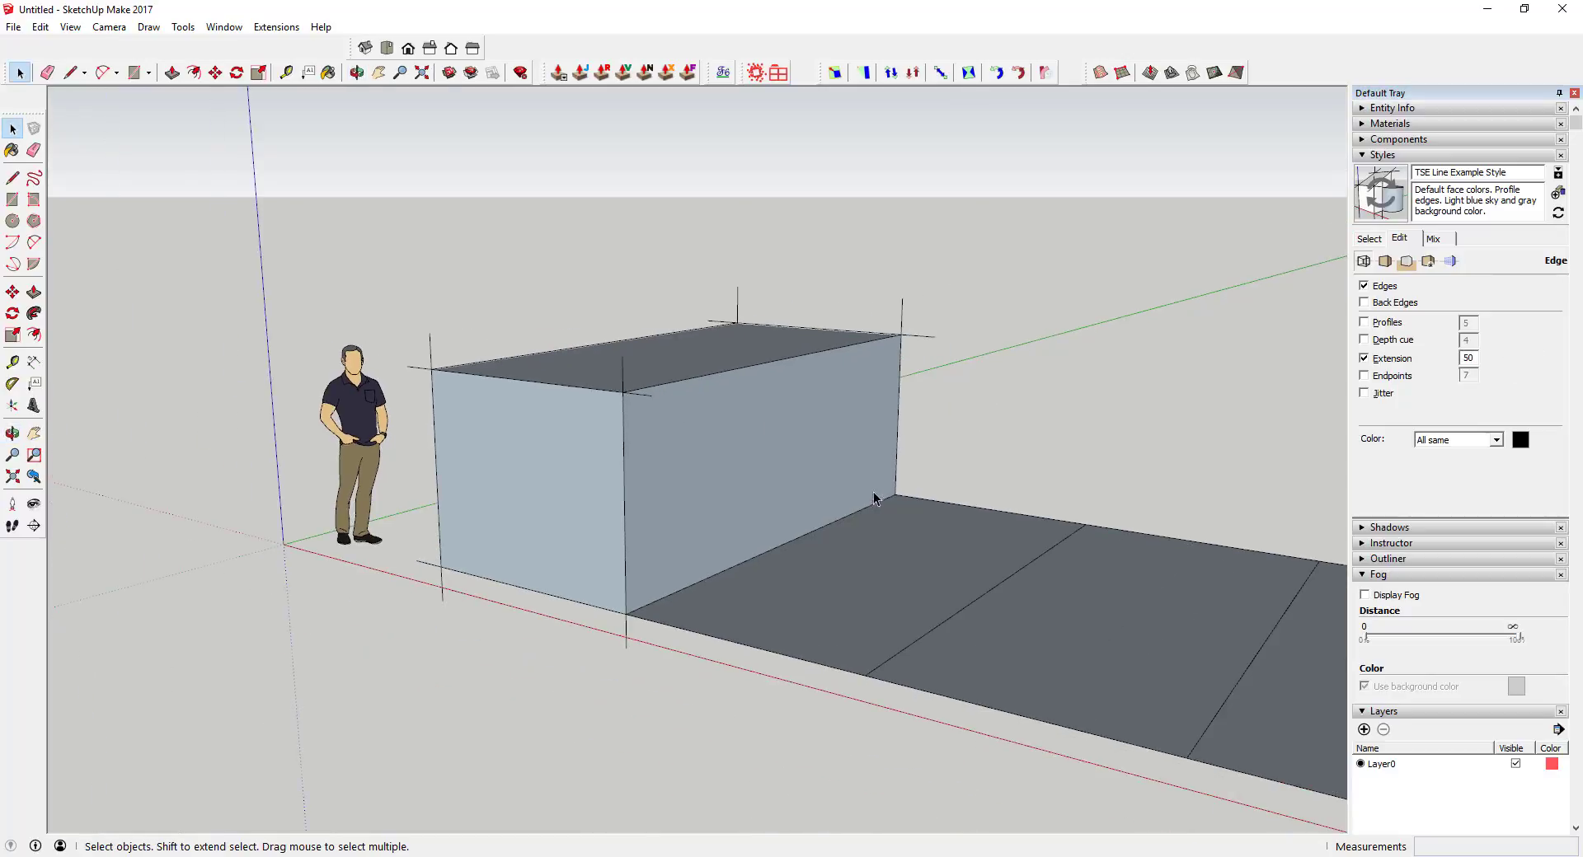
{"action": "scroll", "coordinate": [808, 449], "scroll_direction": "down", "scroll_amount": 6}
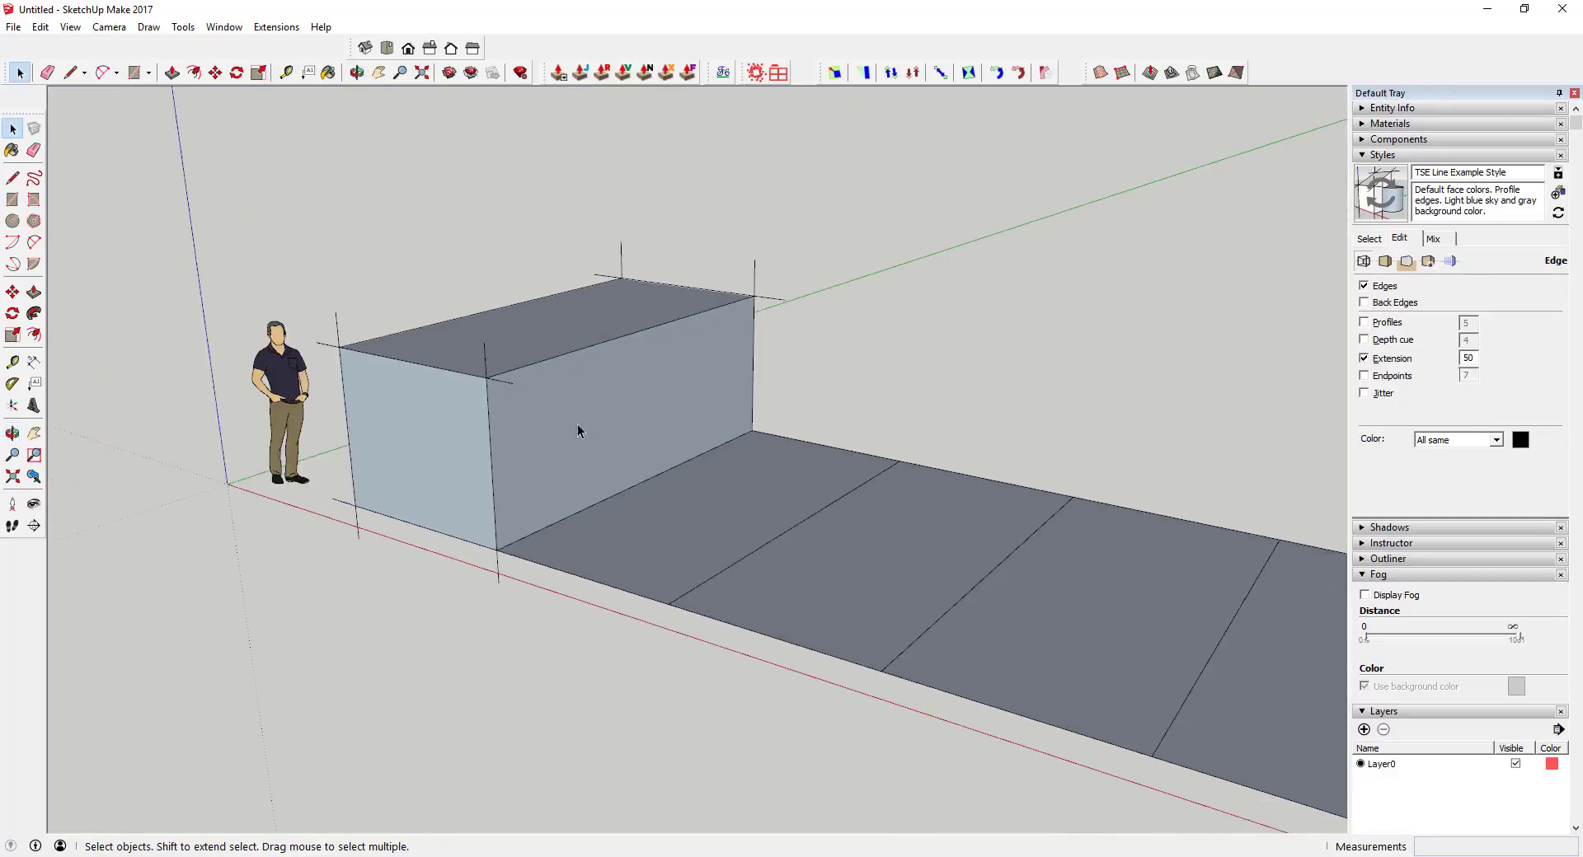
{"action": "scroll", "coordinate": [651, 441], "scroll_direction": "up", "scroll_amount": 2}
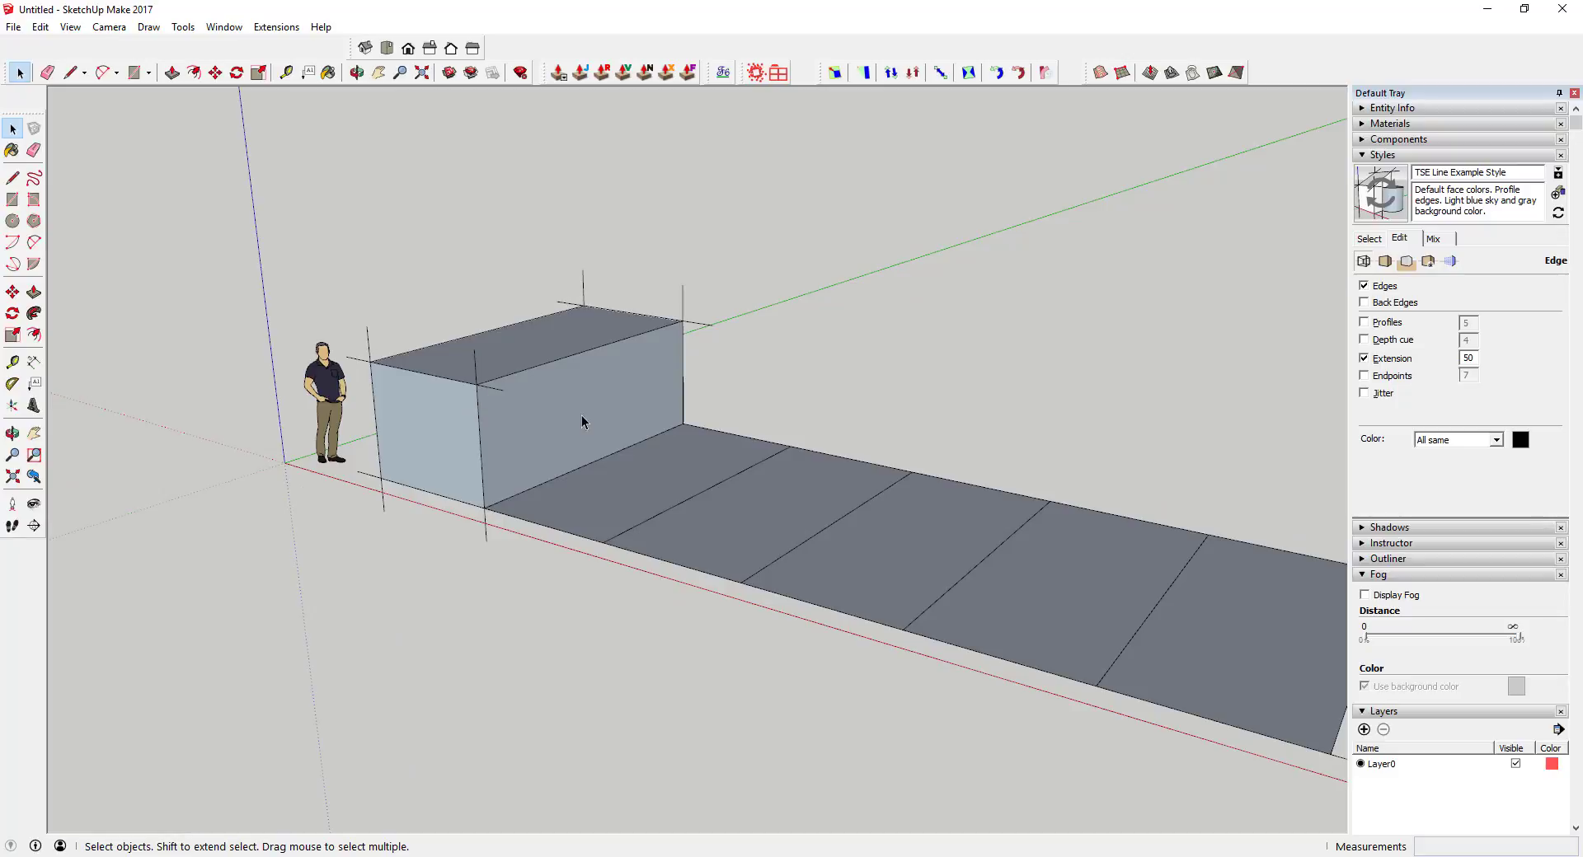
{"action": "scroll", "coordinate": [581, 414], "scroll_direction": "down", "scroll_amount": 1}
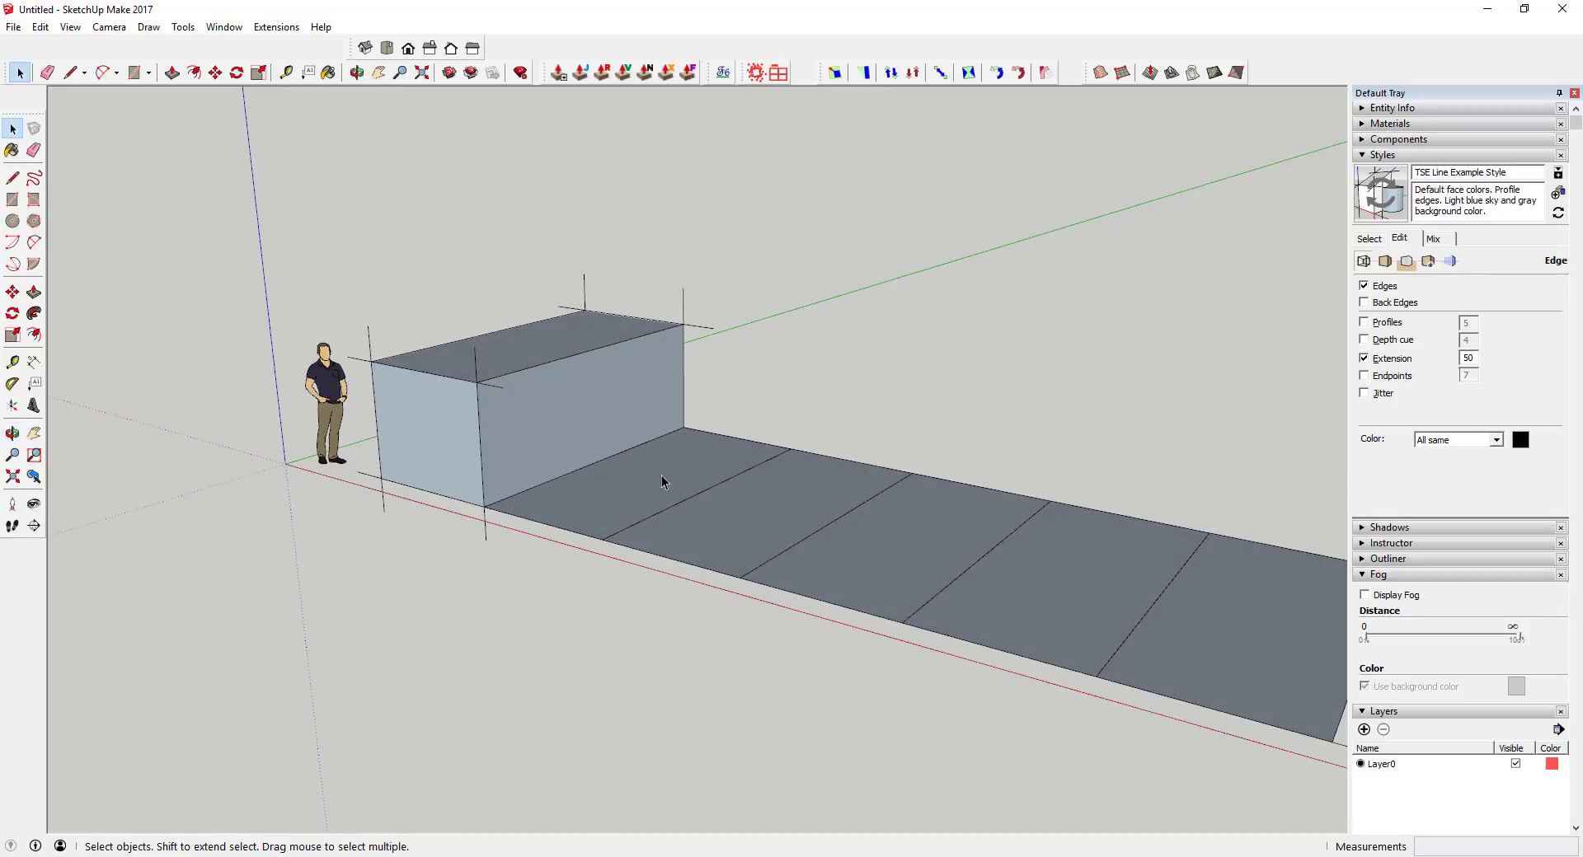
{"action": "scroll", "coordinate": [812, 502], "scroll_direction": "up", "scroll_amount": 2}
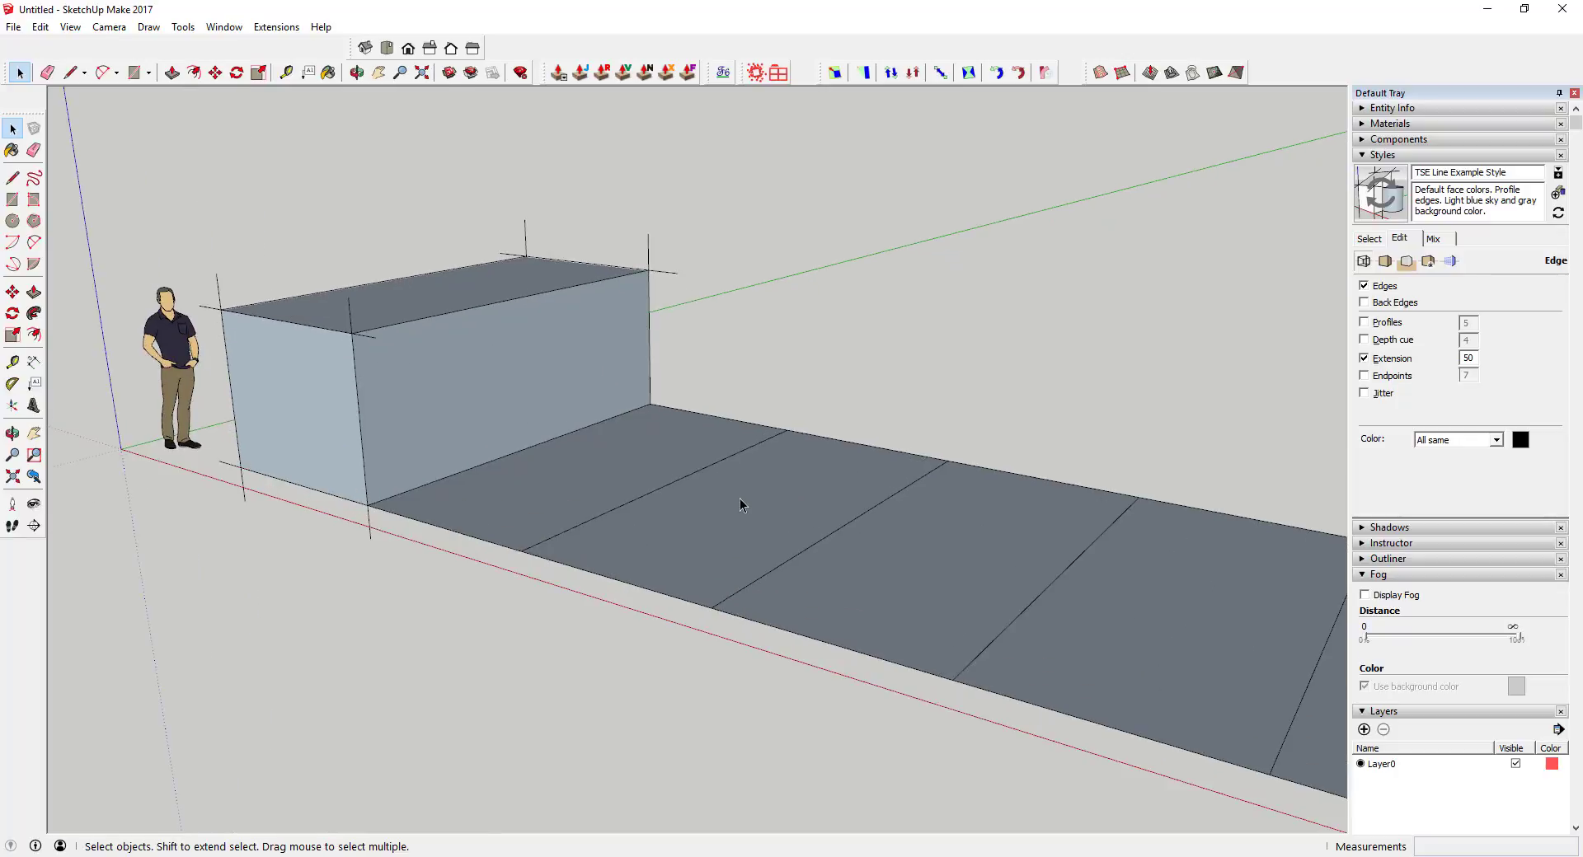
Disable Extension, enable Endpoints with a length of 20 and inspect the thickened line ends on the box and panels.
{"action": "left_click", "coordinate": [1364, 359]}
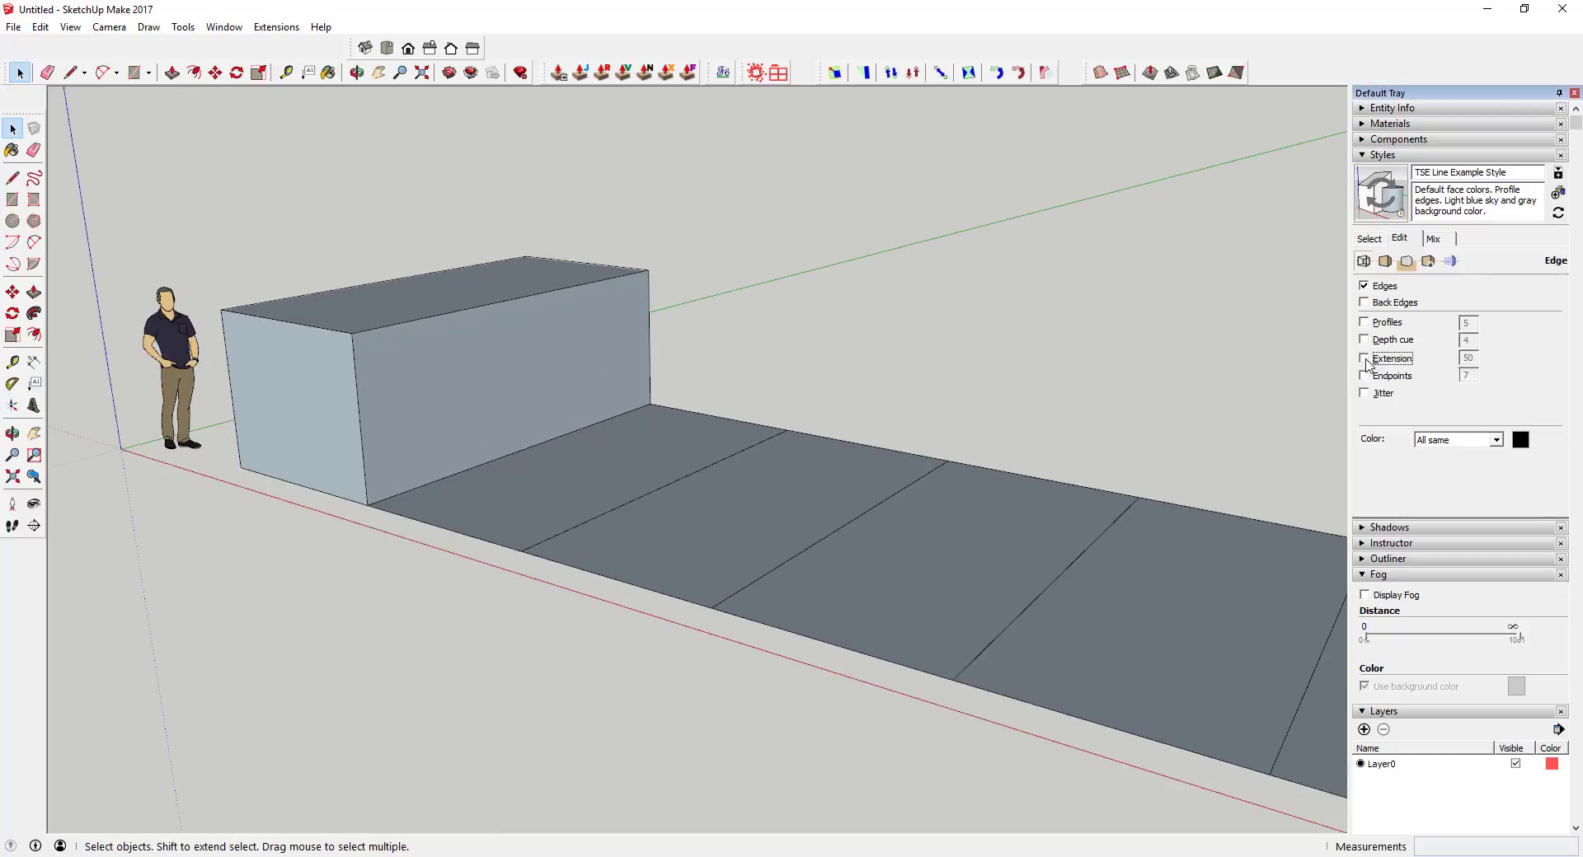
{"action": "left_click", "coordinate": [1365, 376]}
{"action": "scroll", "coordinate": [363, 334], "scroll_direction": "up", "scroll_amount": 3}
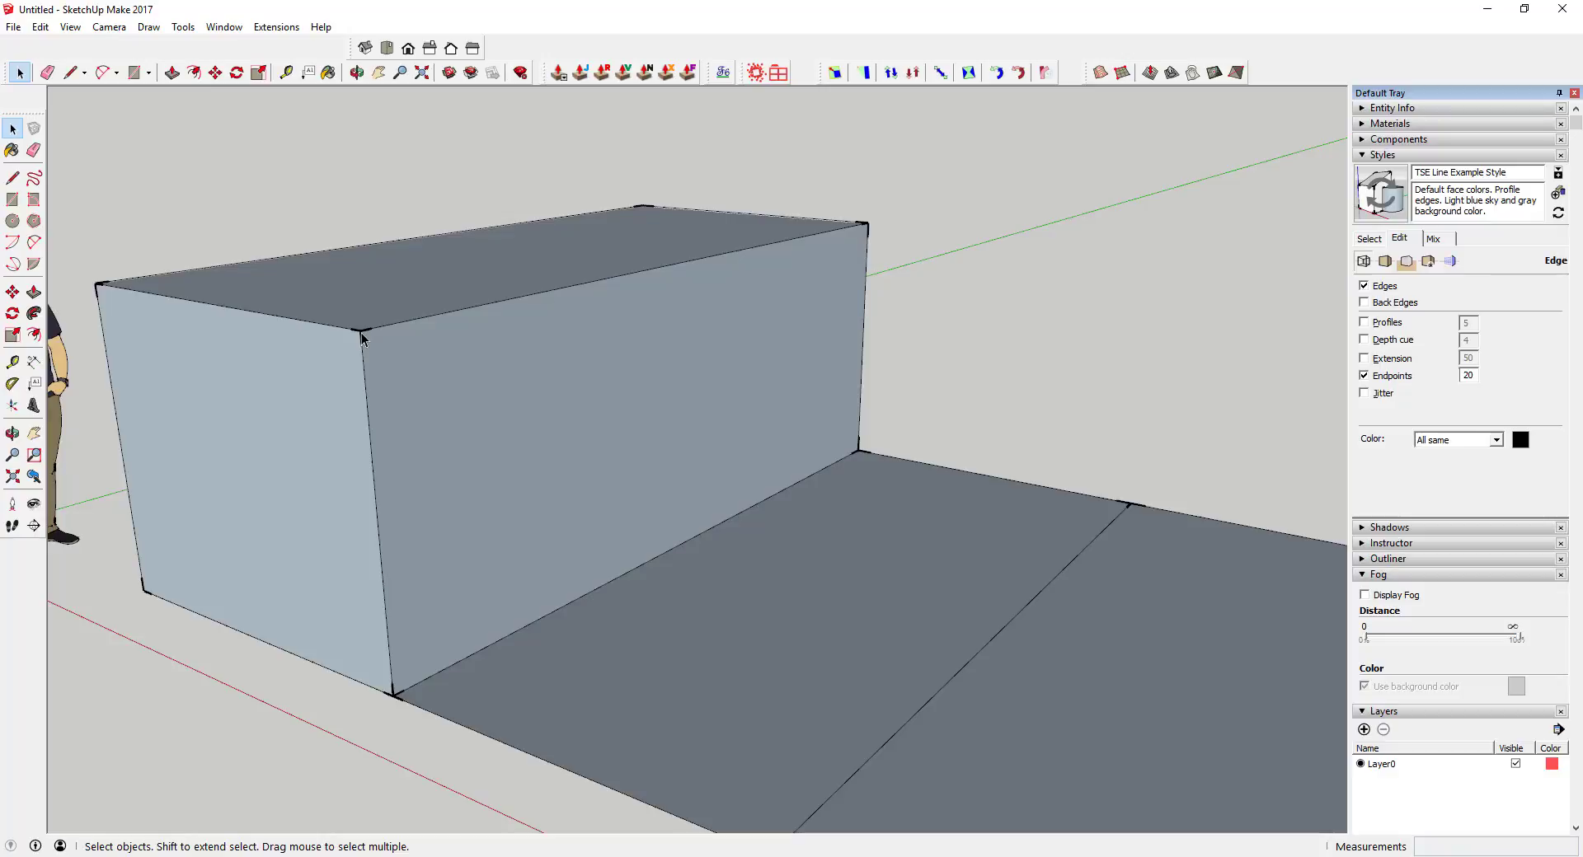
{"action": "scroll", "coordinate": [379, 441], "scroll_direction": "down", "scroll_amount": 3}
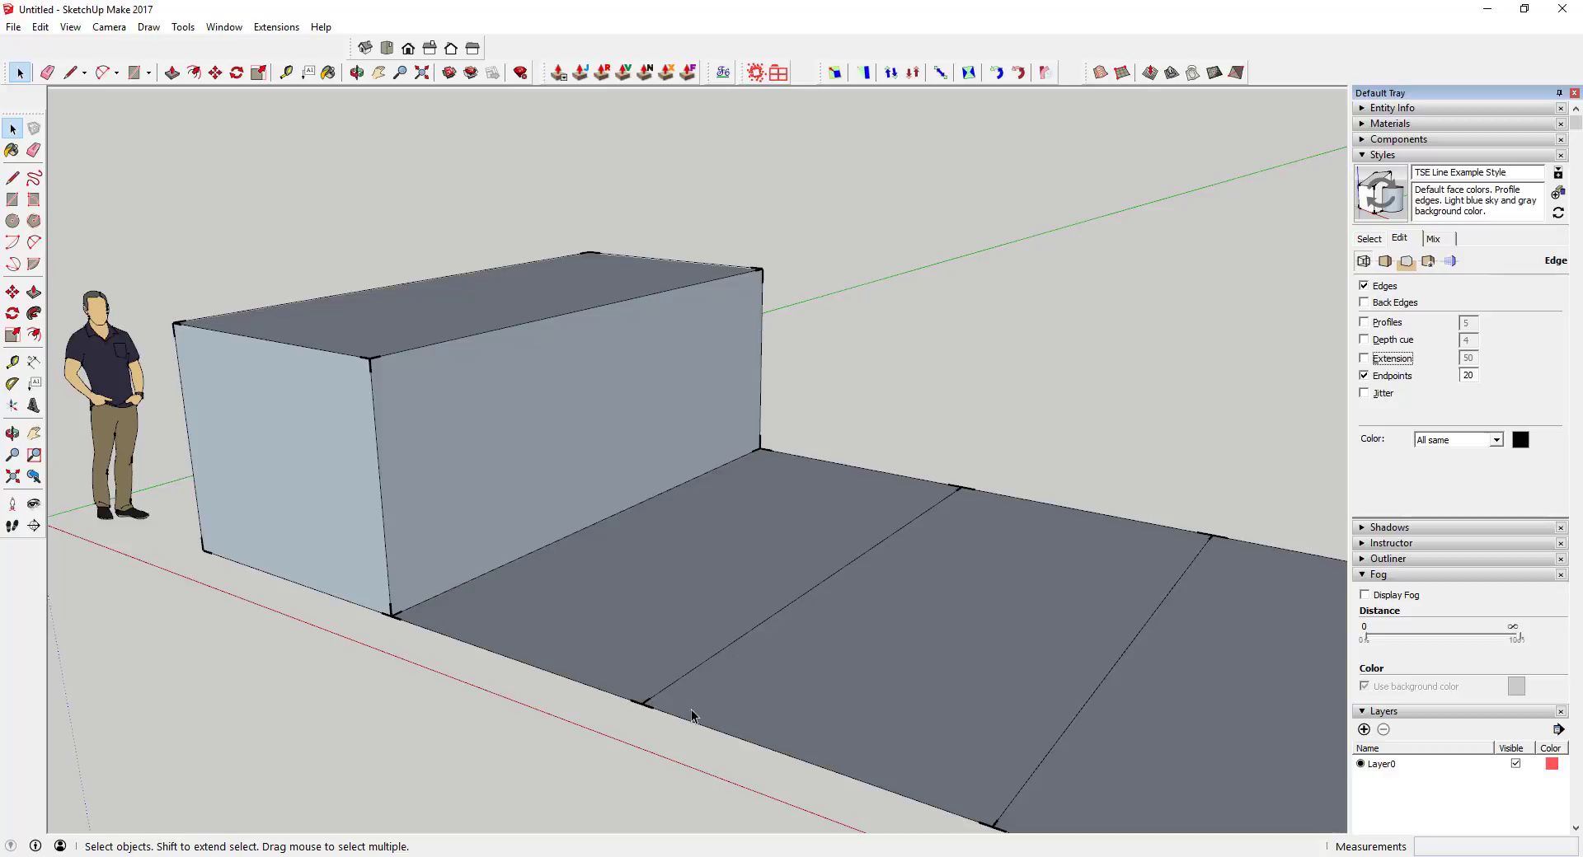
{"action": "scroll", "coordinate": [710, 610], "scroll_direction": "down", "scroll_amount": 1}
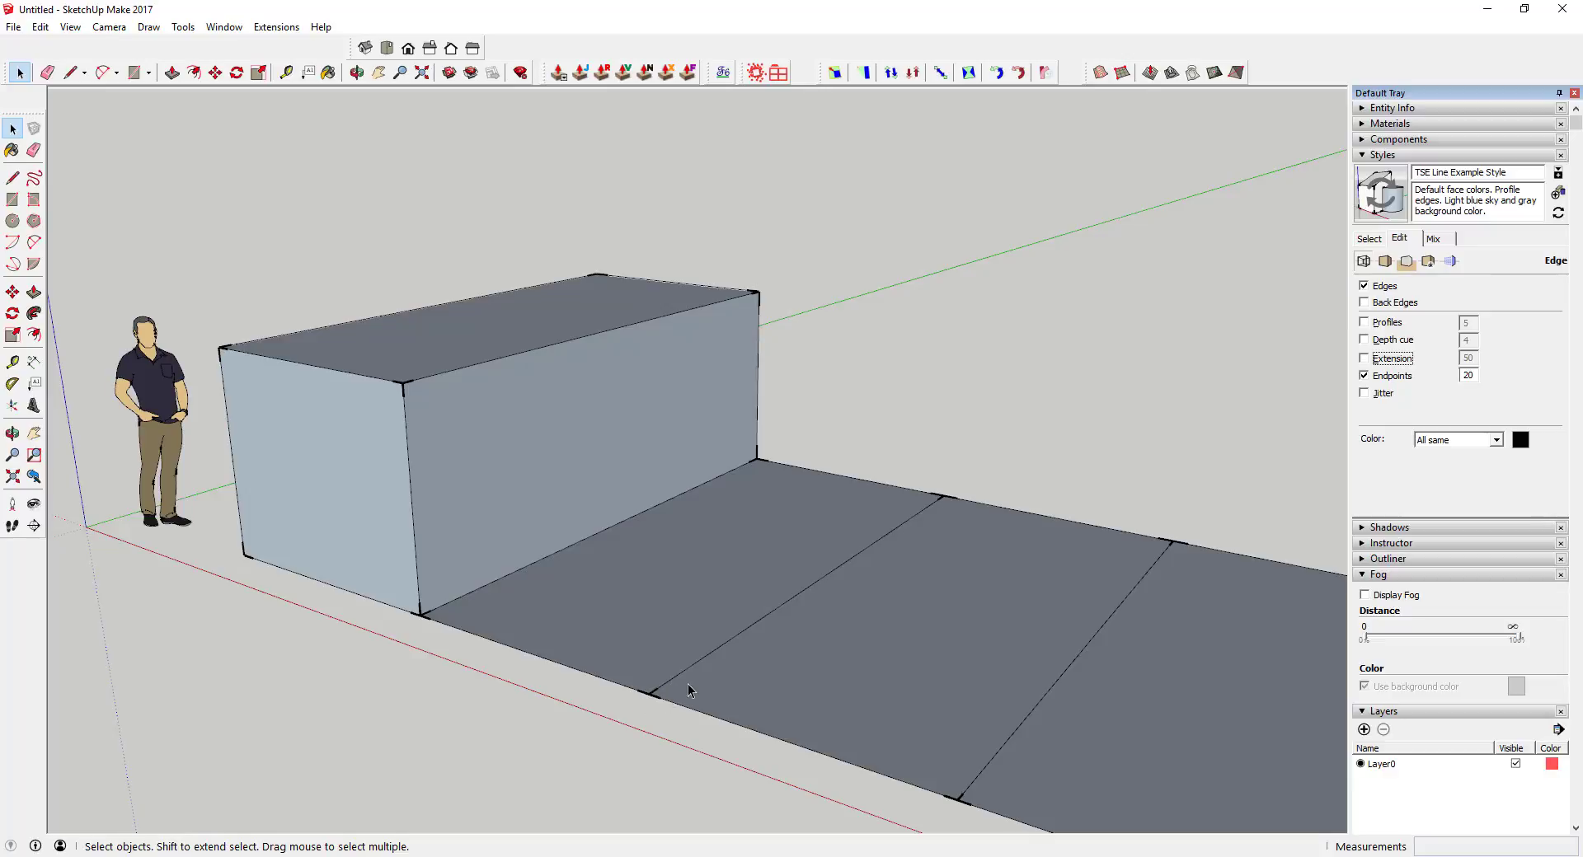
{"action": "scroll", "coordinate": [716, 538], "scroll_direction": "down", "scroll_amount": 5}
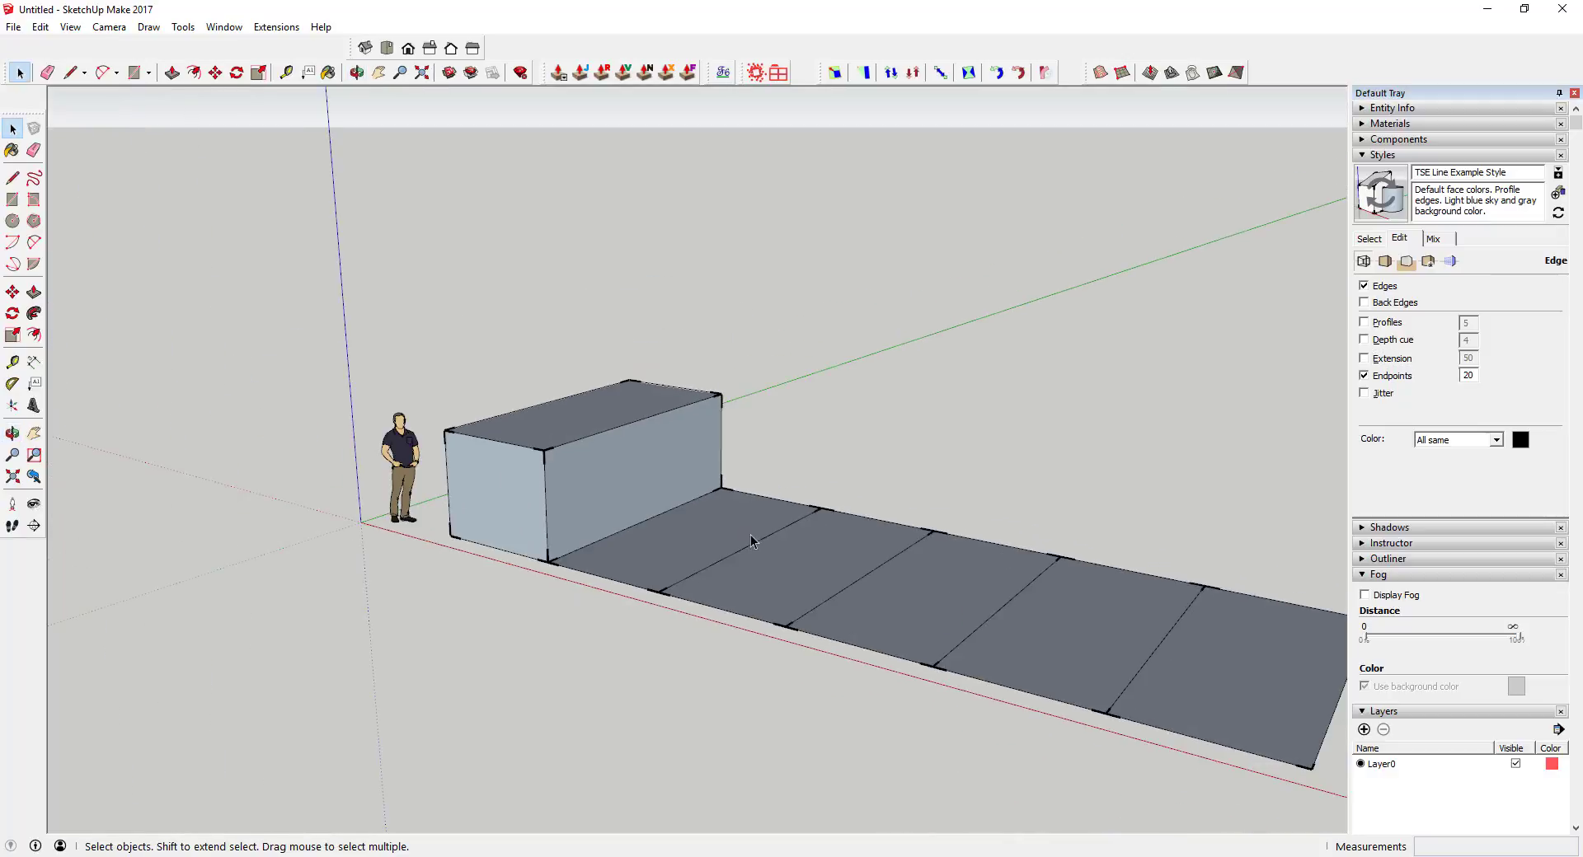
{"action": "scroll", "coordinate": [953, 616], "scroll_direction": "up", "scroll_amount": 3}
{"action": "scroll", "coordinate": [719, 634], "scroll_direction": "up", "scroll_amount": 2}
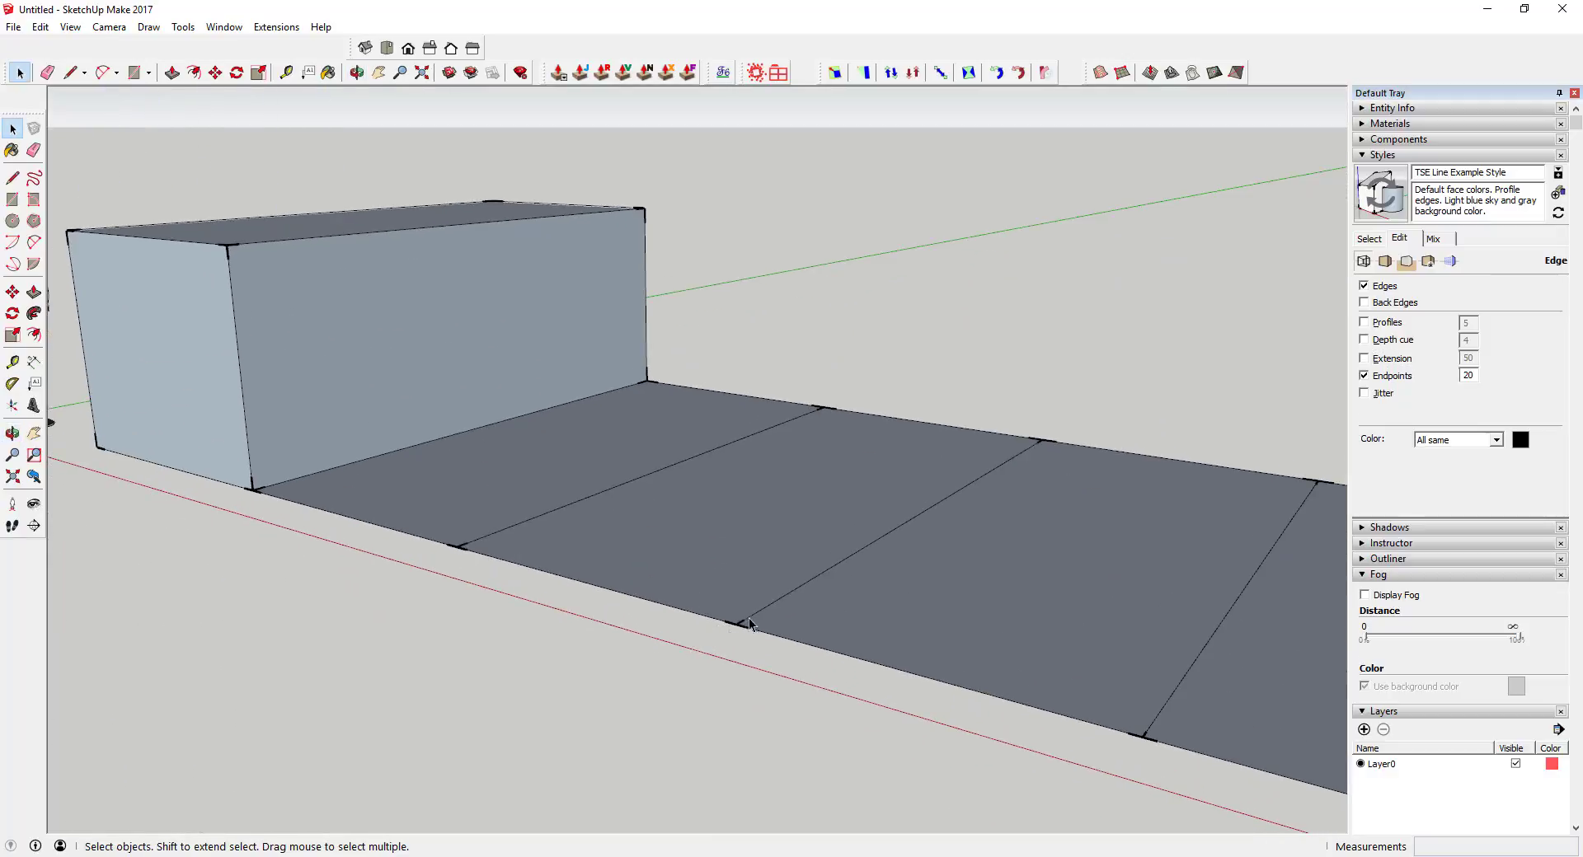
{"action": "scroll", "coordinate": [742, 625], "scroll_direction": "down", "scroll_amount": 2}
Disable Endpoints and enable Jitter for the style's edges, briefly combining it with Extension.
{"action": "left_click", "coordinate": [1391, 377]}
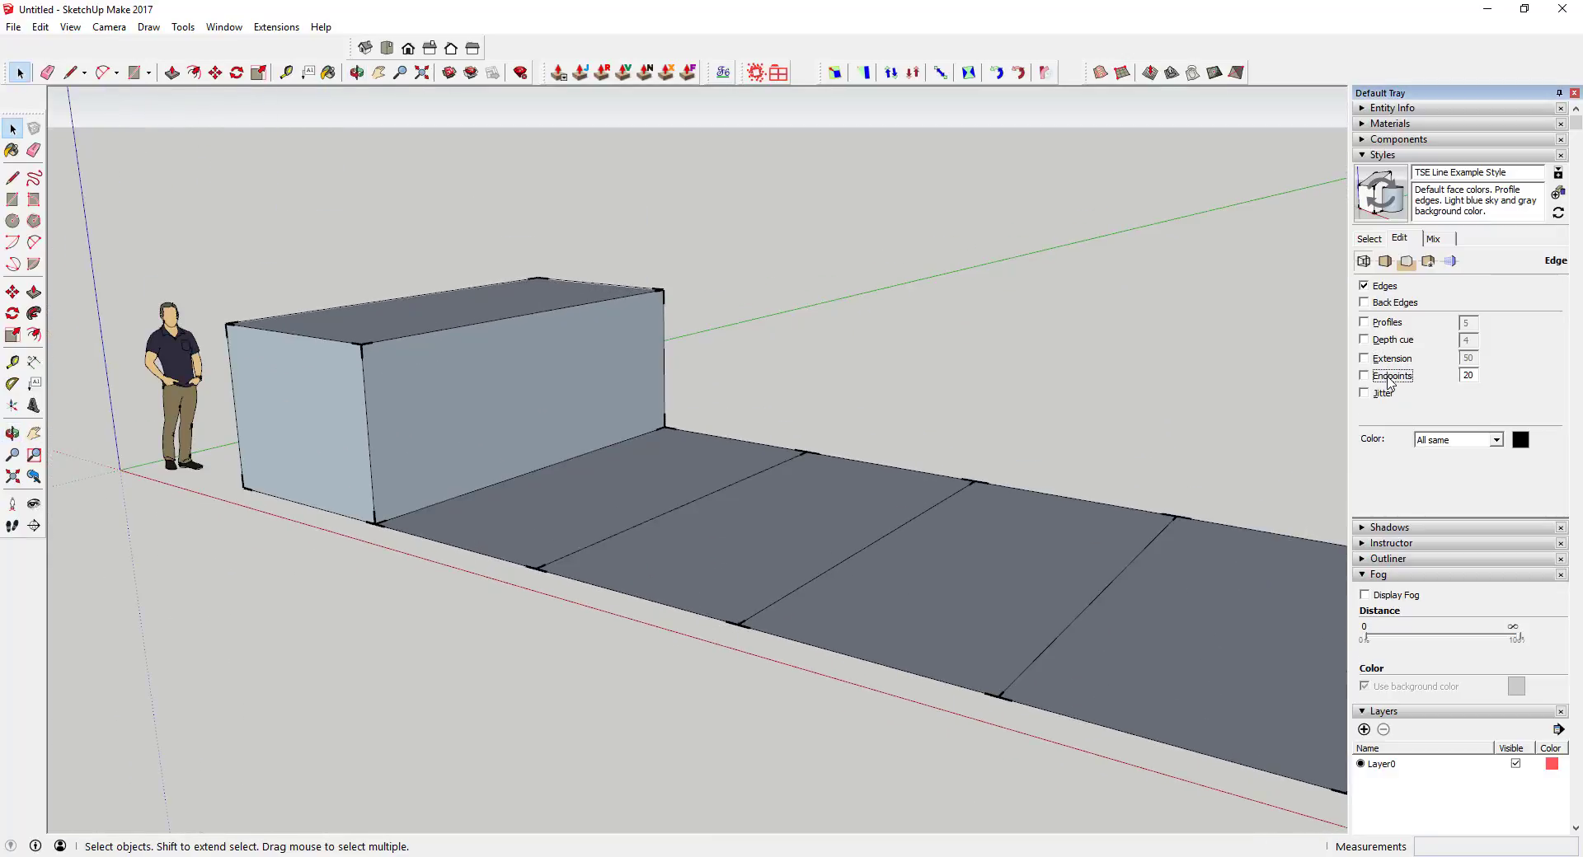
{"action": "left_click", "coordinate": [1392, 360]}
{"action": "left_click", "coordinate": [1392, 361]}
{"action": "left_click", "coordinate": [1385, 394]}
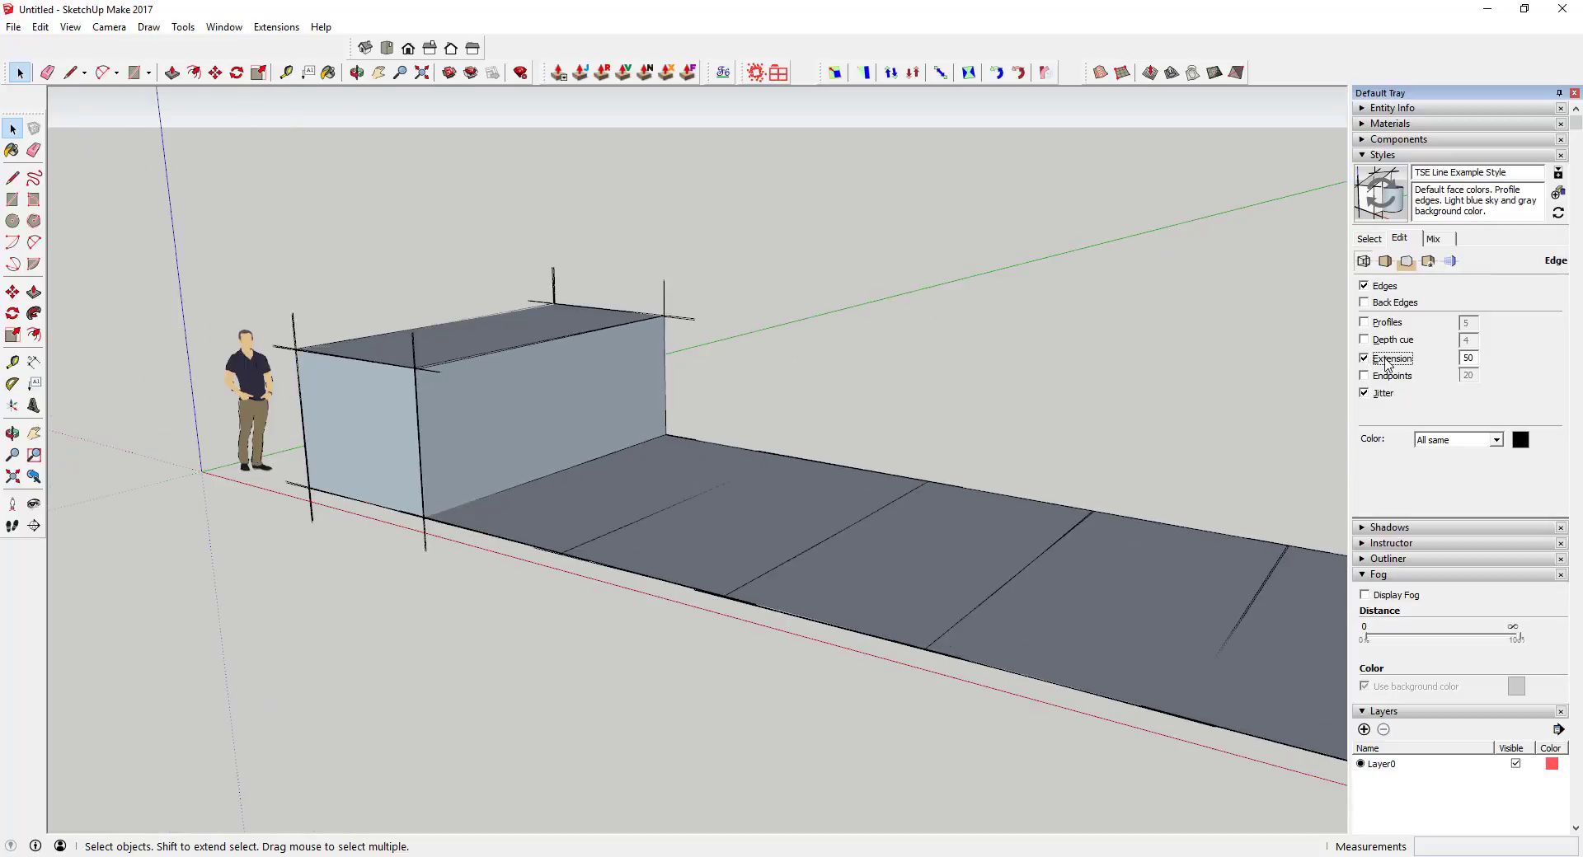
{"action": "left_click", "coordinate": [1391, 359]}
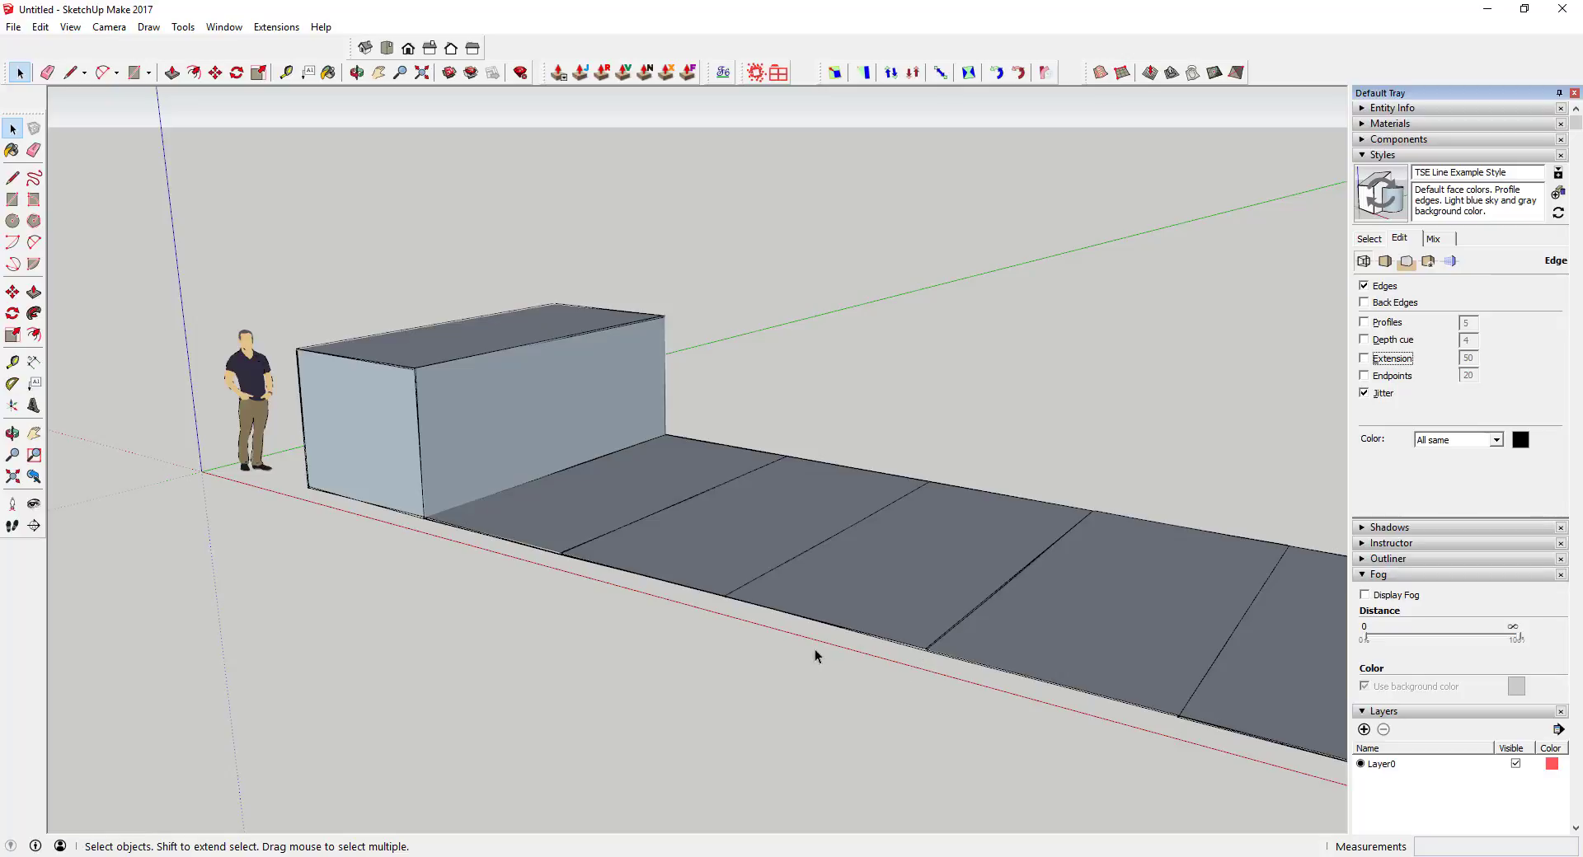
Inspect the panel edges up close and compare them with Jitter switched off and on.
{"action": "scroll", "coordinate": [915, 656], "scroll_direction": "up", "scroll_amount": 4}
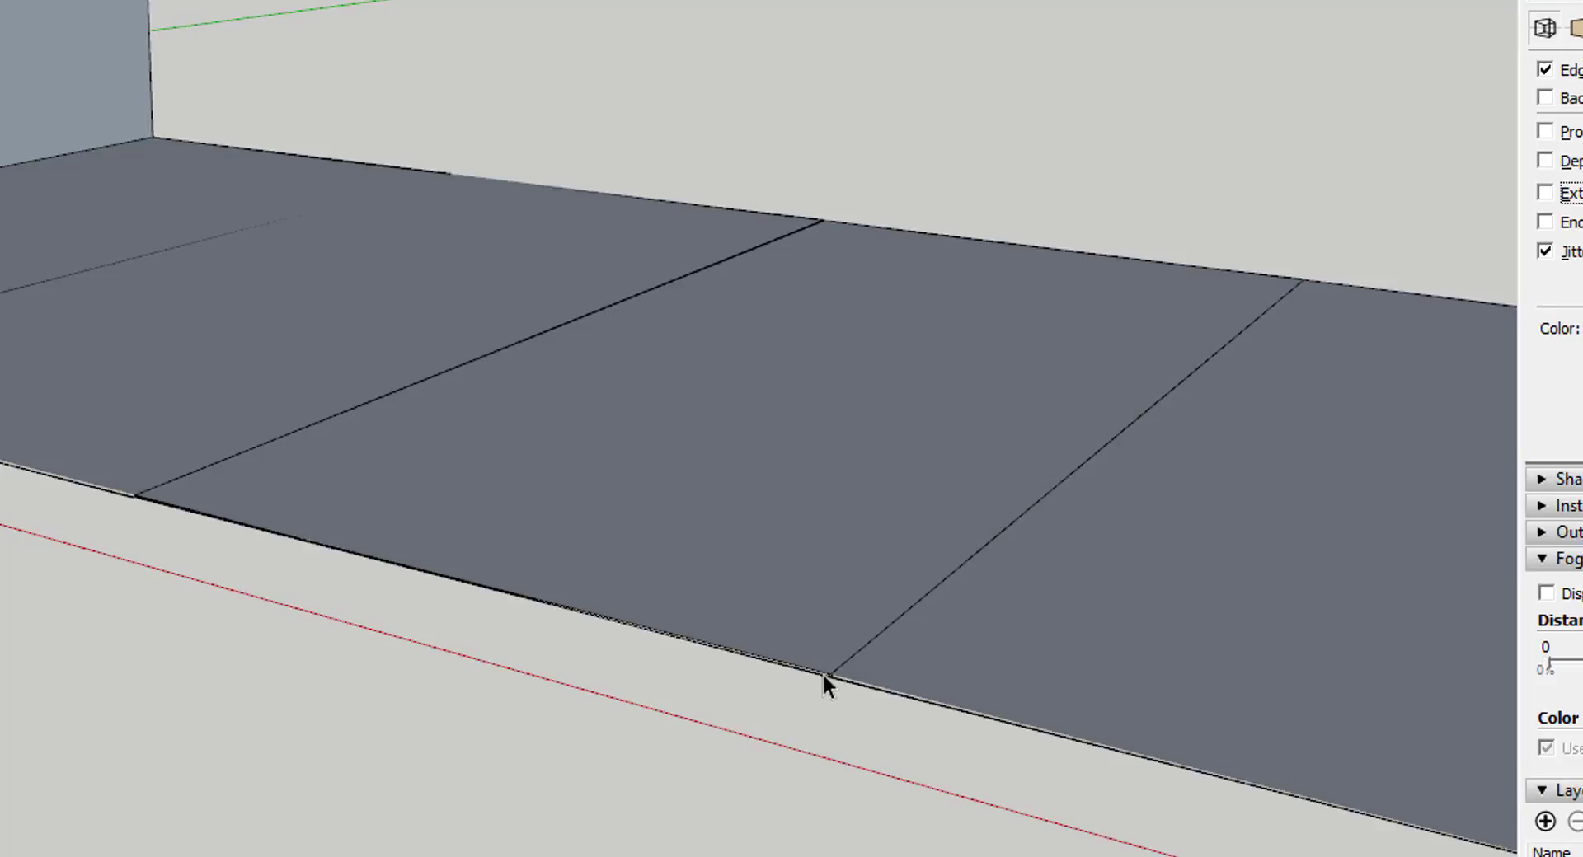
{"action": "scroll", "coordinate": [546, 549], "scroll_direction": "down", "scroll_amount": 2}
{"action": "scroll", "coordinate": [369, 413], "scroll_direction": "down", "scroll_amount": 3}
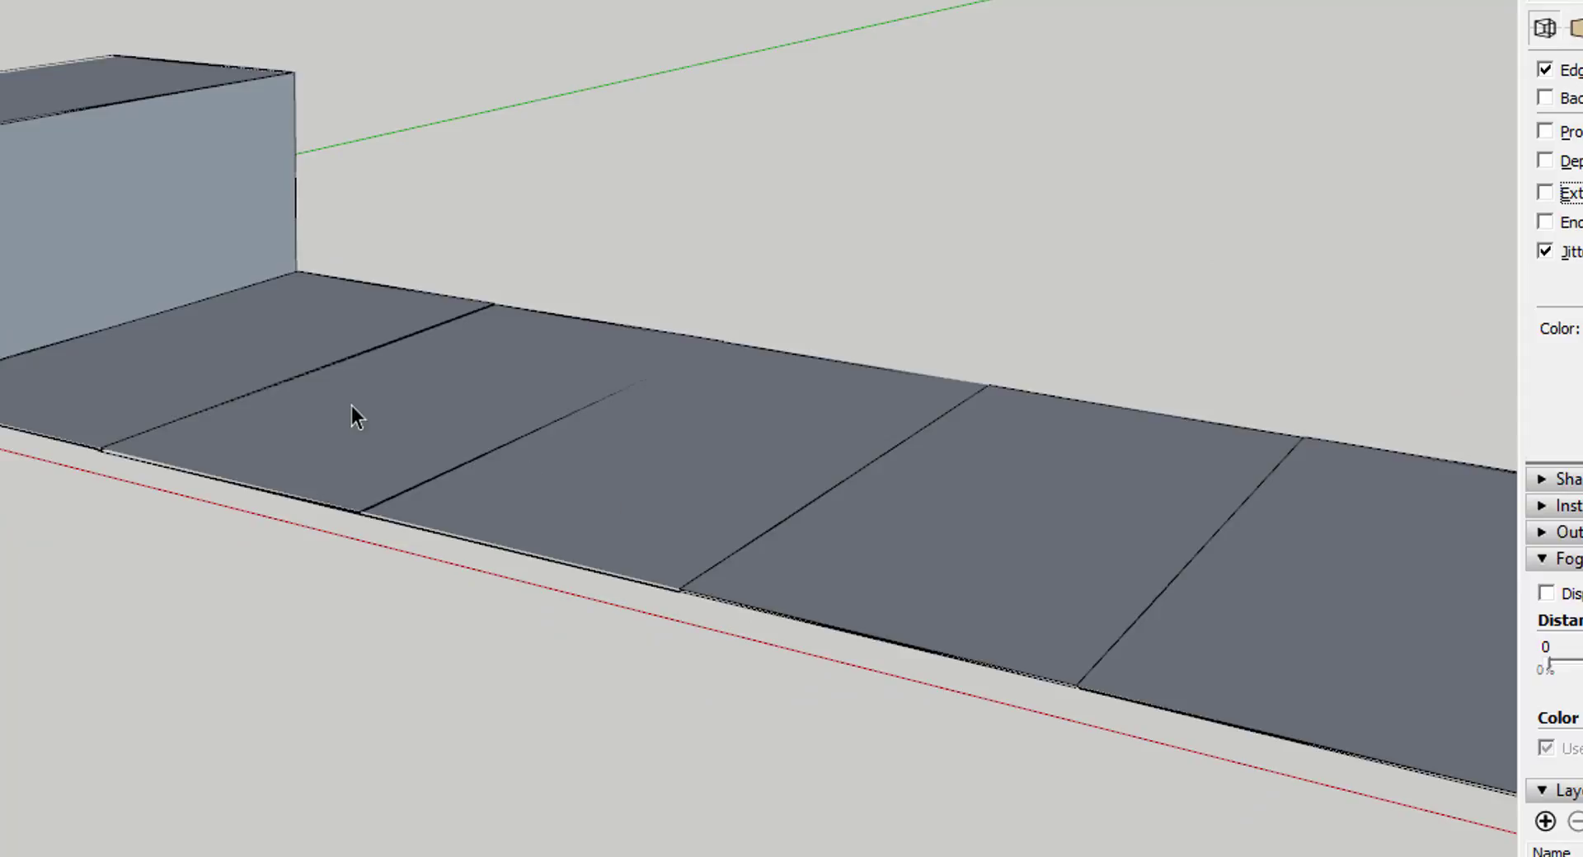
{"action": "middle_click_drag", "start_coordinate": [349, 402], "coordinate": [467, 453]}
{"action": "scroll", "coordinate": [368, 407], "scroll_direction": "down", "scroll_amount": 3}
{"action": "left_click", "coordinate": [1575, 254]}
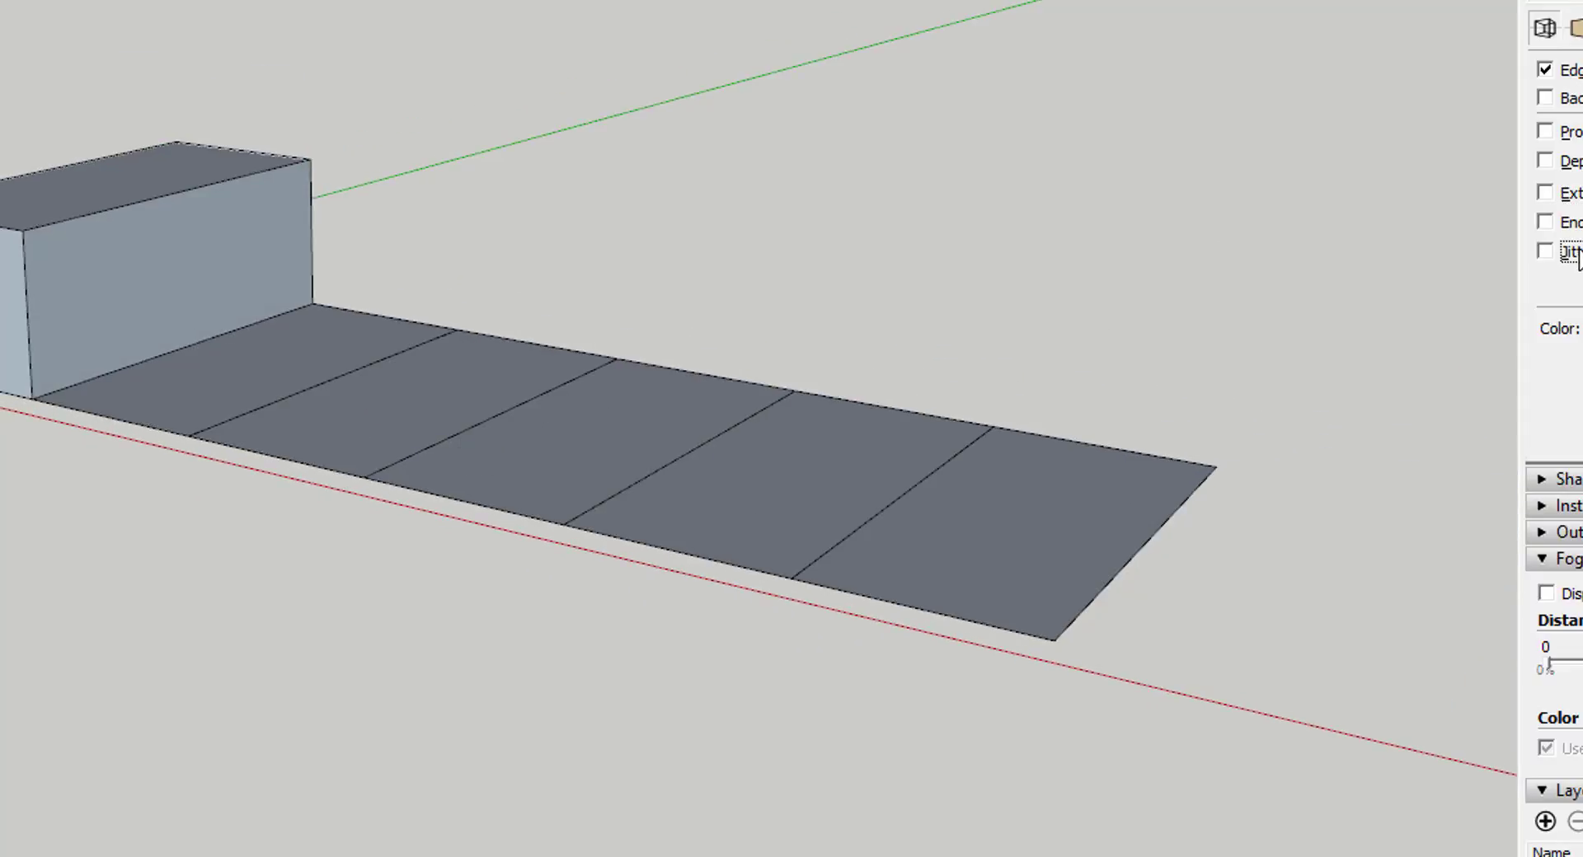
{"action": "left_click", "coordinate": [1576, 256]}
Examine how Jitter draws the edges of the box and panels from different angles and distances.
{"action": "middle_click_drag", "start_coordinate": [168, 285], "coordinate": [438, 445]}
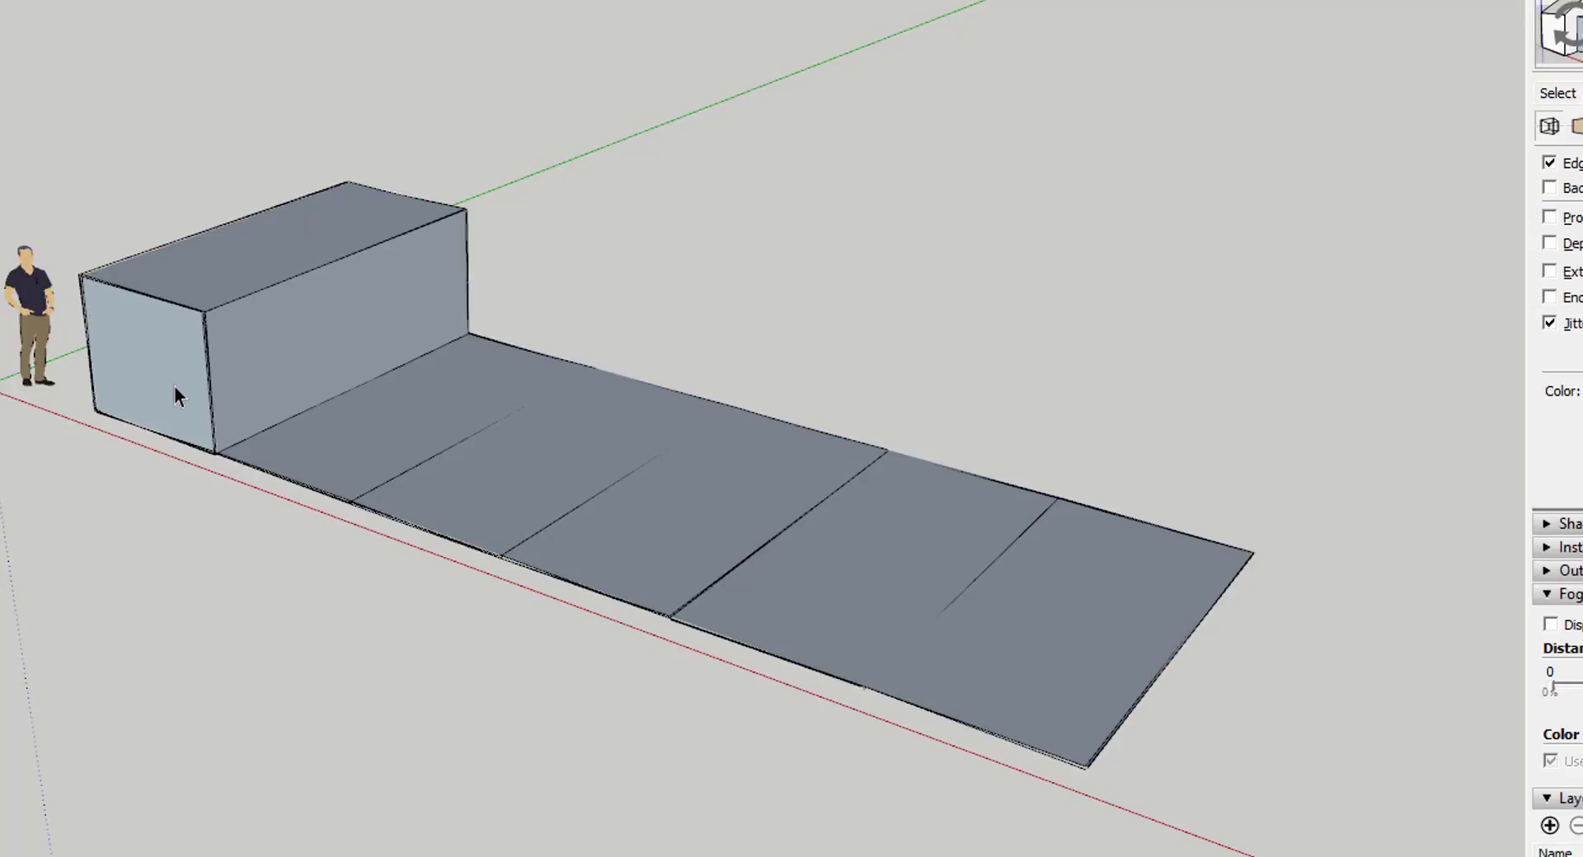
{"action": "scroll", "coordinate": [947, 610], "scroll_direction": "up", "scroll_amount": 2}
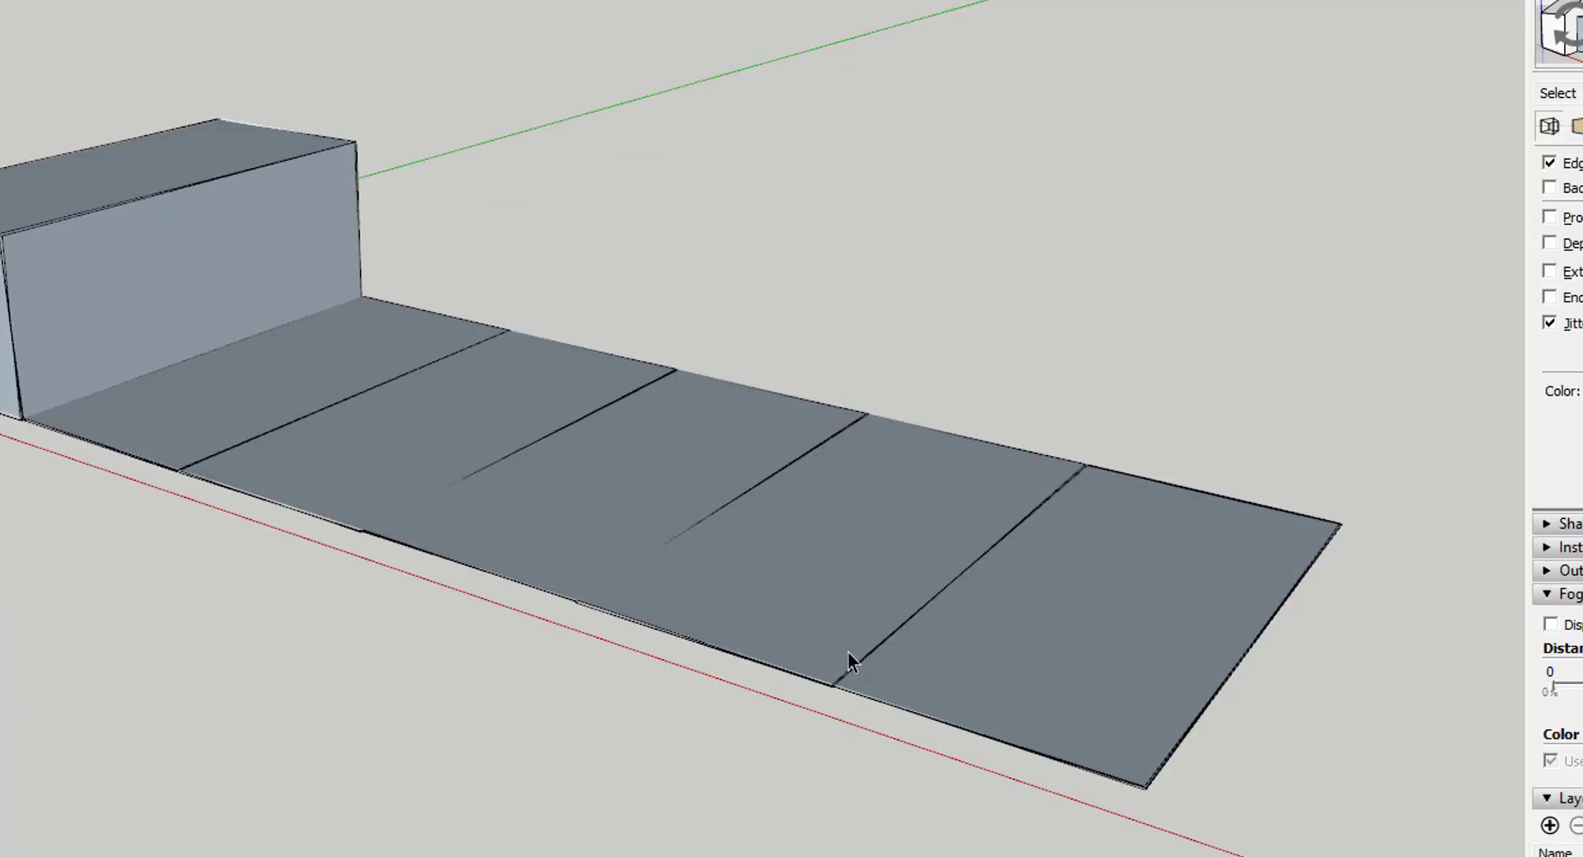
{"action": "middle_click_drag", "start_coordinate": [668, 576], "coordinate": [631, 571]}
{"action": "mouse_move", "coordinate": [950, 656]}
{"action": "middle_mouse_down"}
{"action": "mouse_move", "coordinate": [607, 537]}
{"action": "mouse_move", "coordinate": [654, 537]}
{"action": "middle_mouse_up"}
{"action": "scroll", "coordinate": [516, 576], "scroll_direction": "up", "scroll_amount": 4}
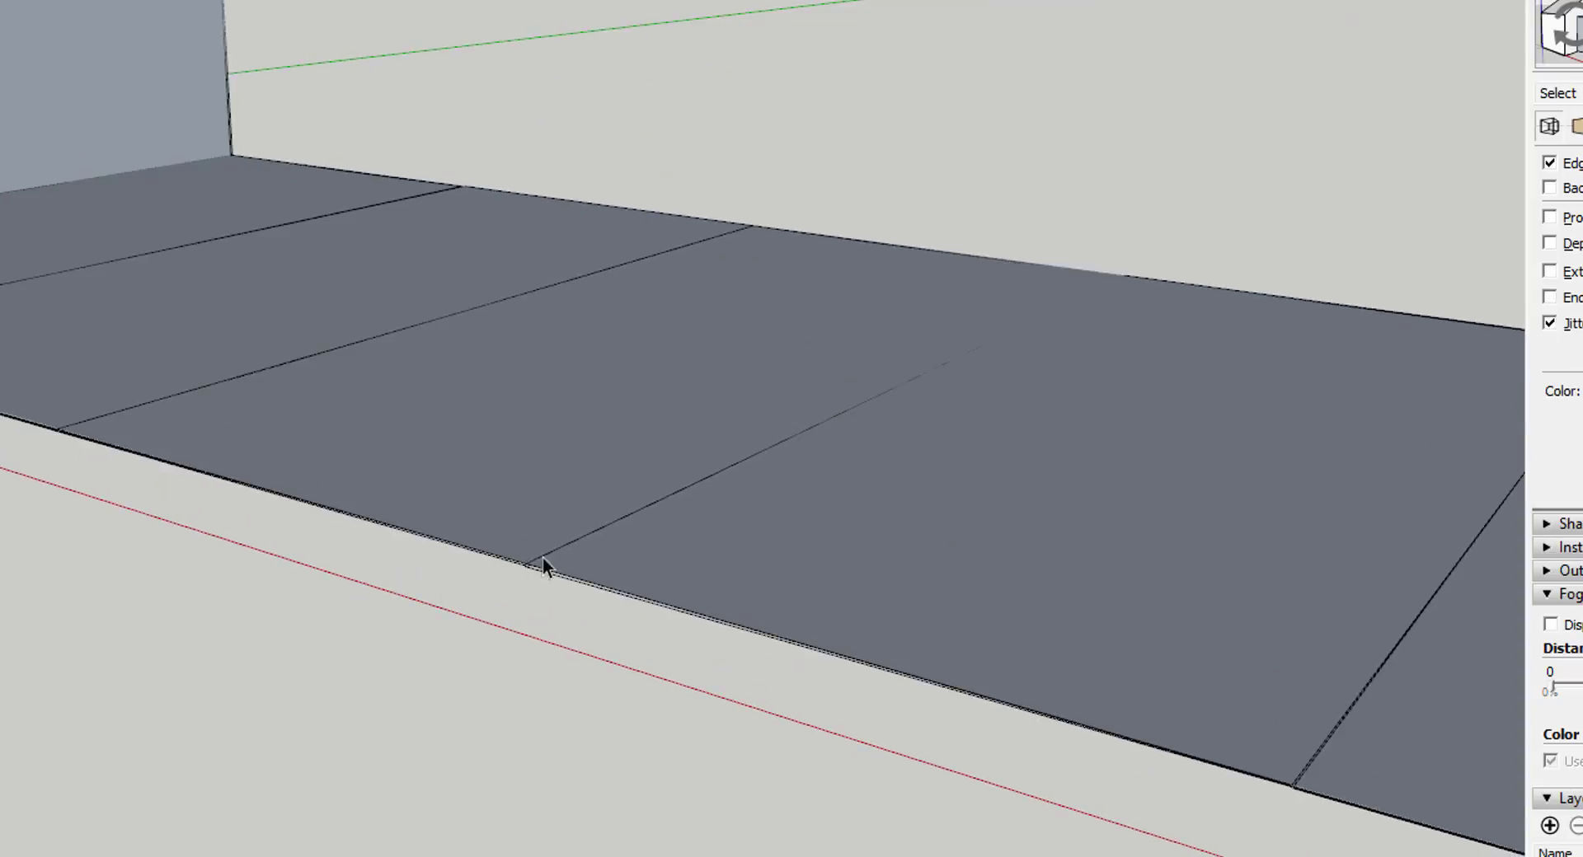
{"action": "scroll", "coordinate": [536, 566], "scroll_direction": "down", "scroll_amount": 3}
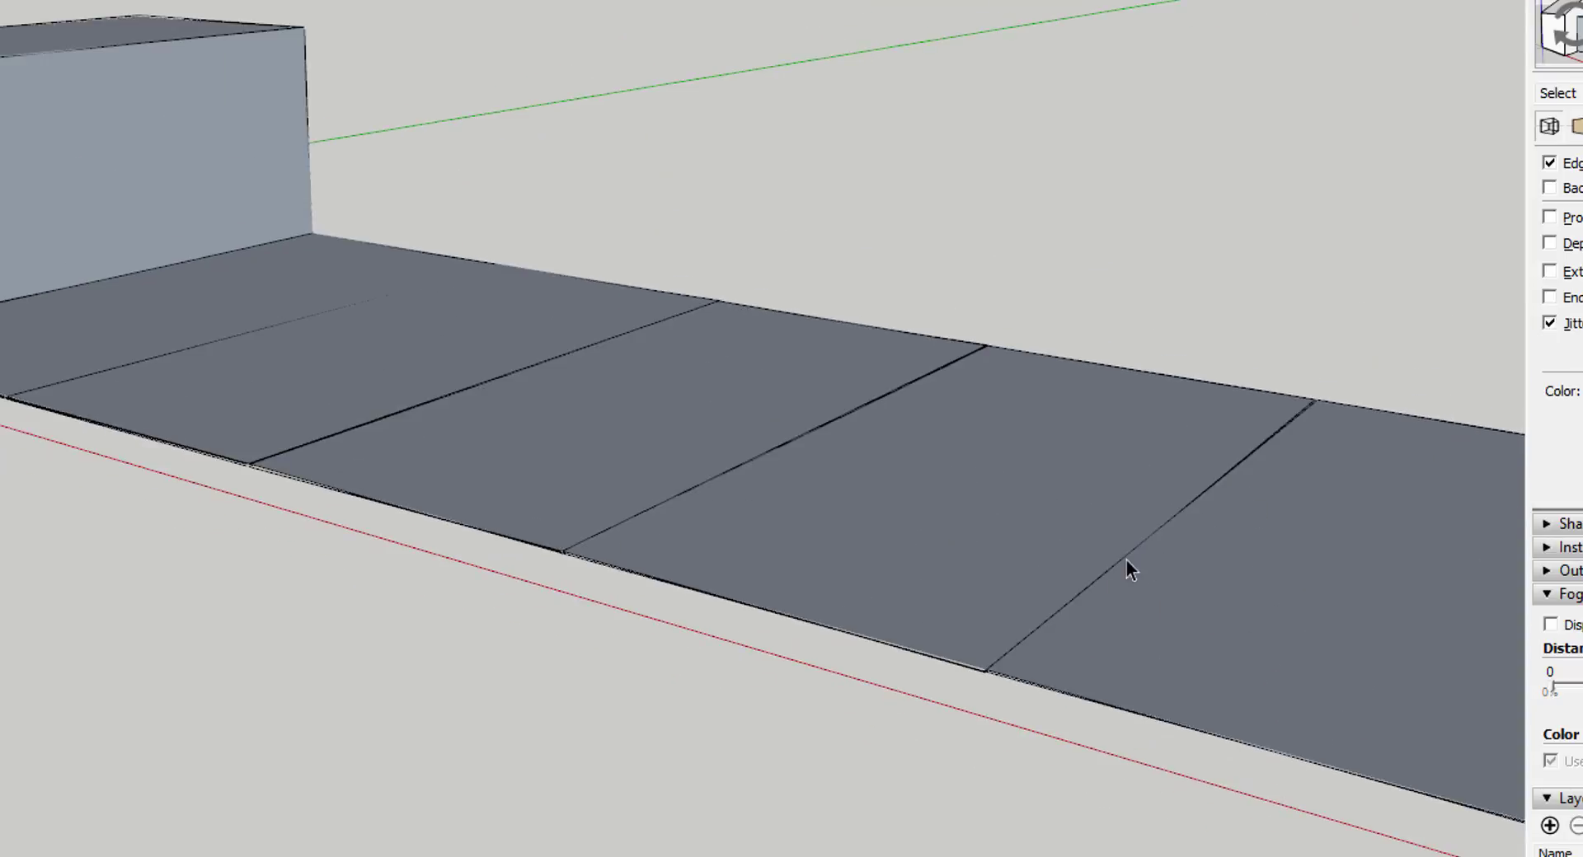
{"action": "scroll", "coordinate": [1147, 551], "scroll_direction": "down", "scroll_amount": 4}
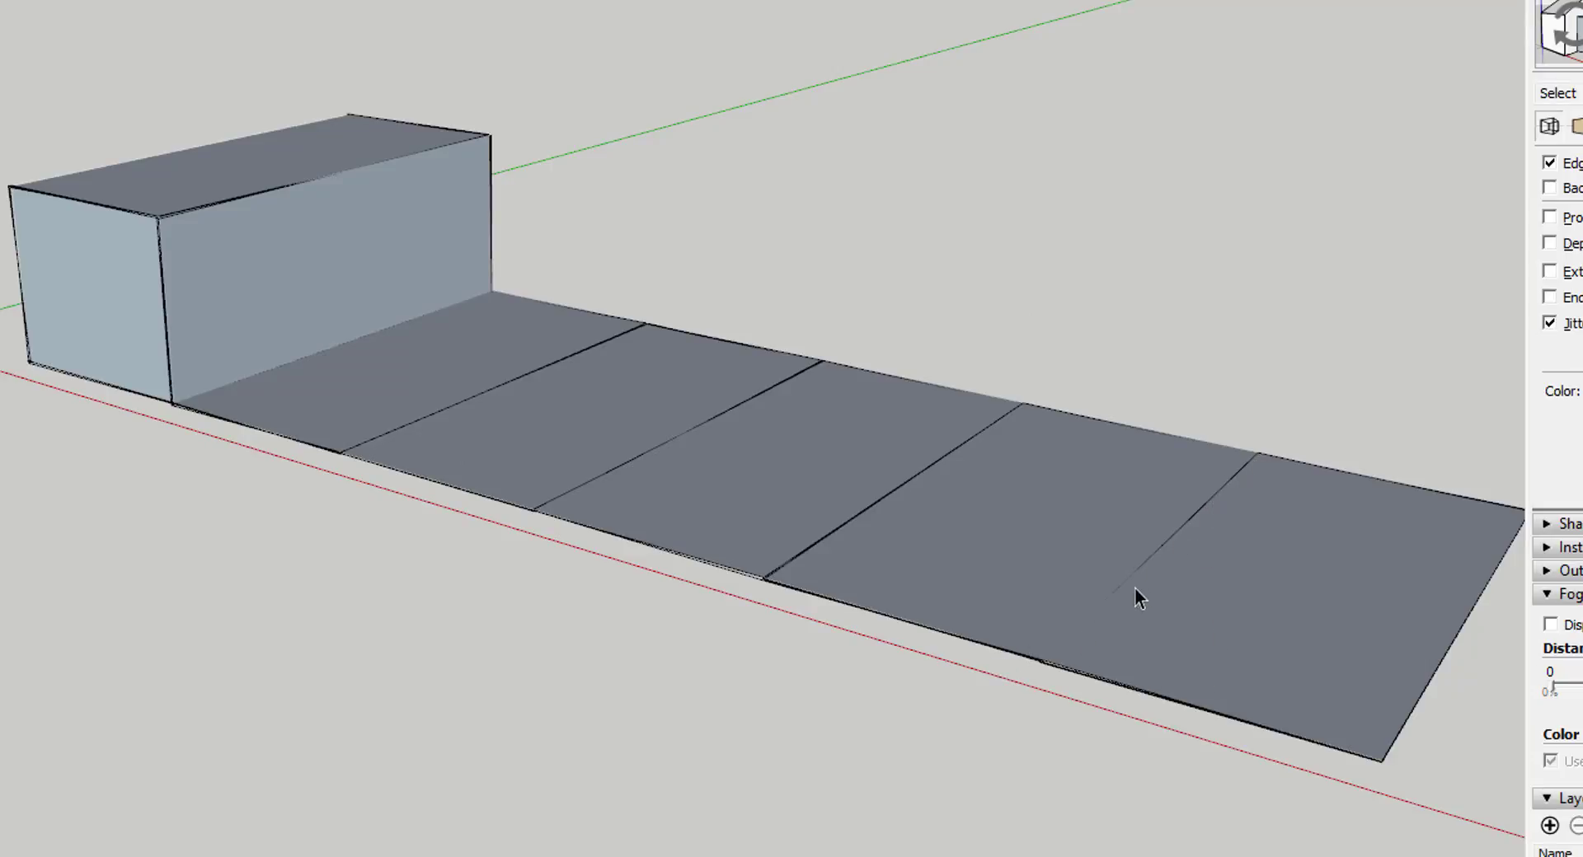
{"action": "mouse_move", "coordinate": [1076, 655]}
{"action": "middle_mouse_down"}
{"action": "mouse_move", "coordinate": [1200, 686]}
{"action": "mouse_move", "coordinate": [1046, 626]}
{"action": "middle_mouse_up"}
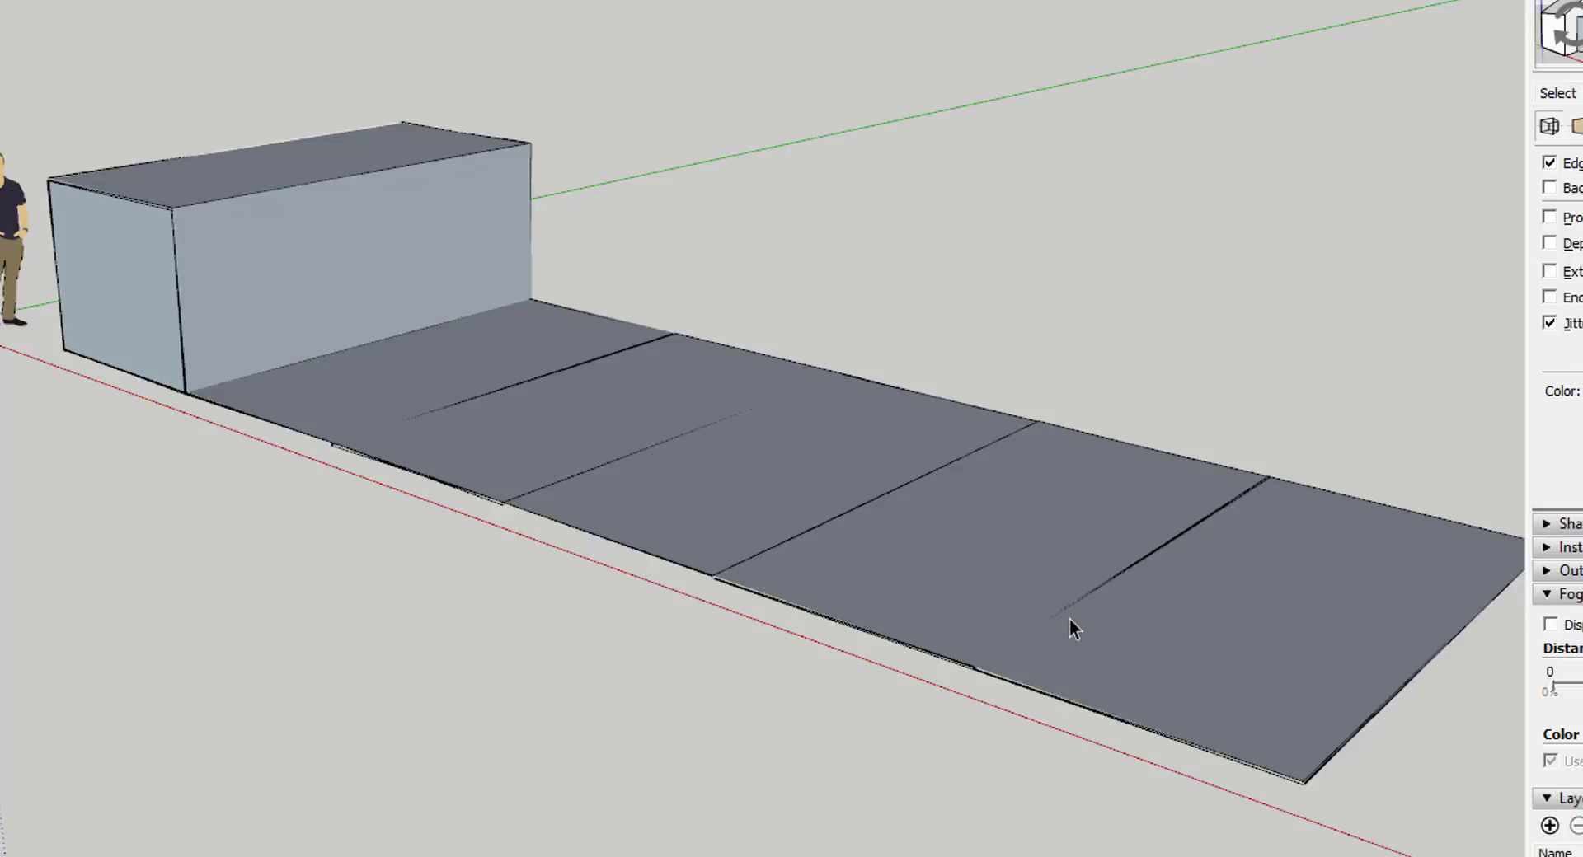
{"action": "mouse_move", "coordinate": [1036, 640]}
{"action": "middle_mouse_down"}
{"action": "mouse_move", "coordinate": [1014, 587]}
{"action": "mouse_move", "coordinate": [918, 556]}
{"action": "middle_mouse_up"}
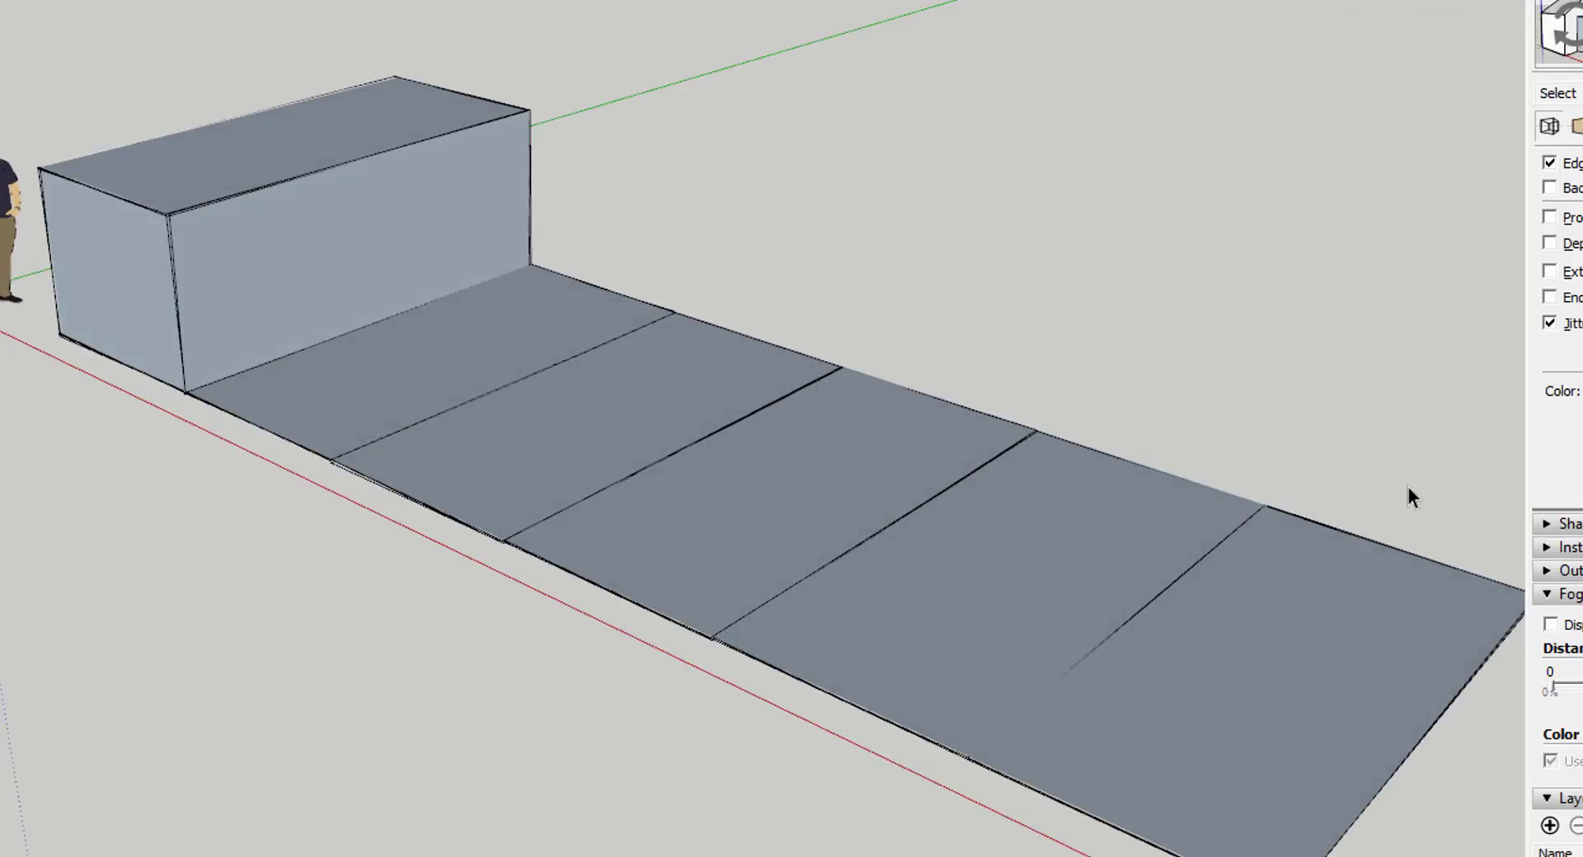
{"action": "mouse_move", "coordinate": [582, 453]}
{"action": "middle_mouse_down"}
{"action": "mouse_move", "coordinate": [586, 431]}
{"action": "mouse_move", "coordinate": [690, 388]}
{"action": "middle_mouse_up"}
{"action": "scroll", "coordinate": [671, 403], "scroll_direction": "down", "scroll_amount": 1}
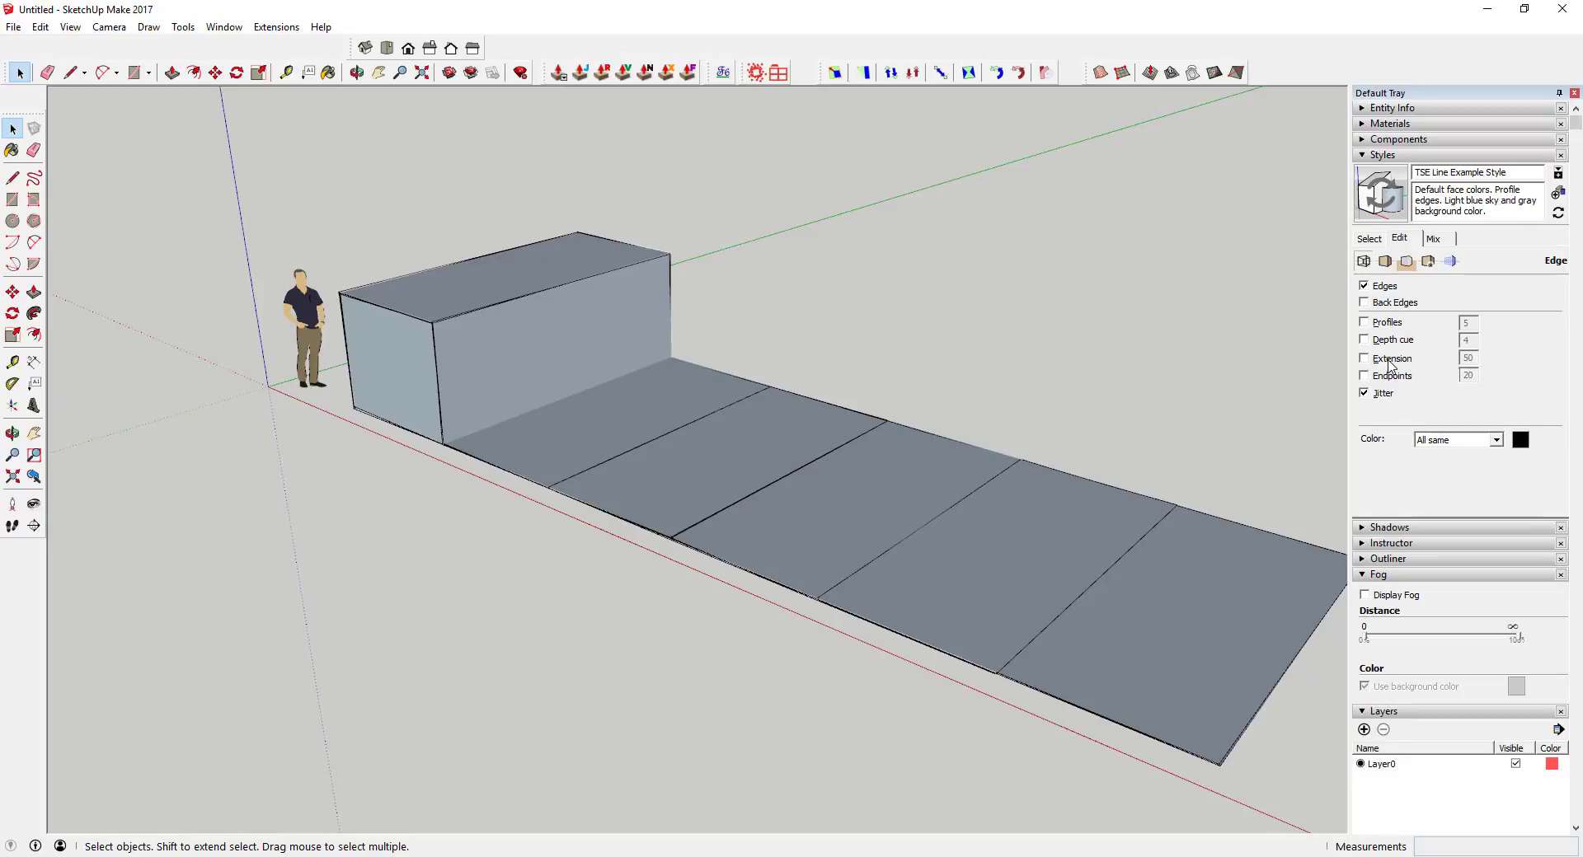
Enable Extension alongside Jitter and push/pull the second and fourth flat panels up to the existing box's height.
{"action": "left_click", "coordinate": [1390, 361]}
{"action": "middle_click_drag", "start_coordinate": [981, 528], "coordinate": [731, 446]}
{"action": "key", "text": "p"}
{"action": "left_click", "coordinate": [732, 458]}
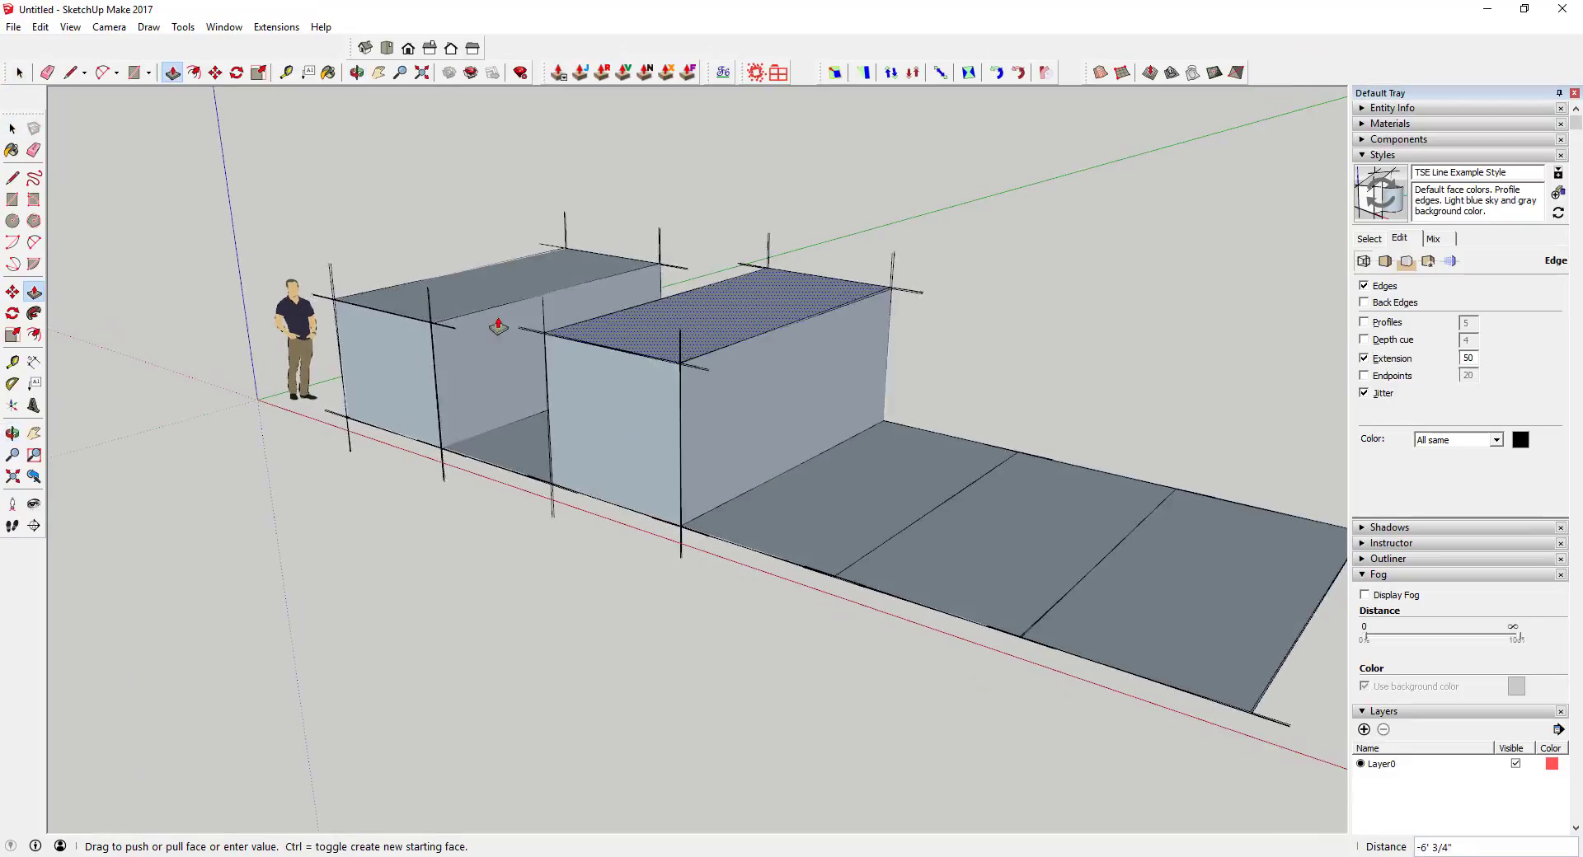
{"action": "left_click", "coordinate": [472, 312]}
{"action": "left_click", "coordinate": [1195, 582]}
{"action": "left_click", "coordinate": [720, 356]}
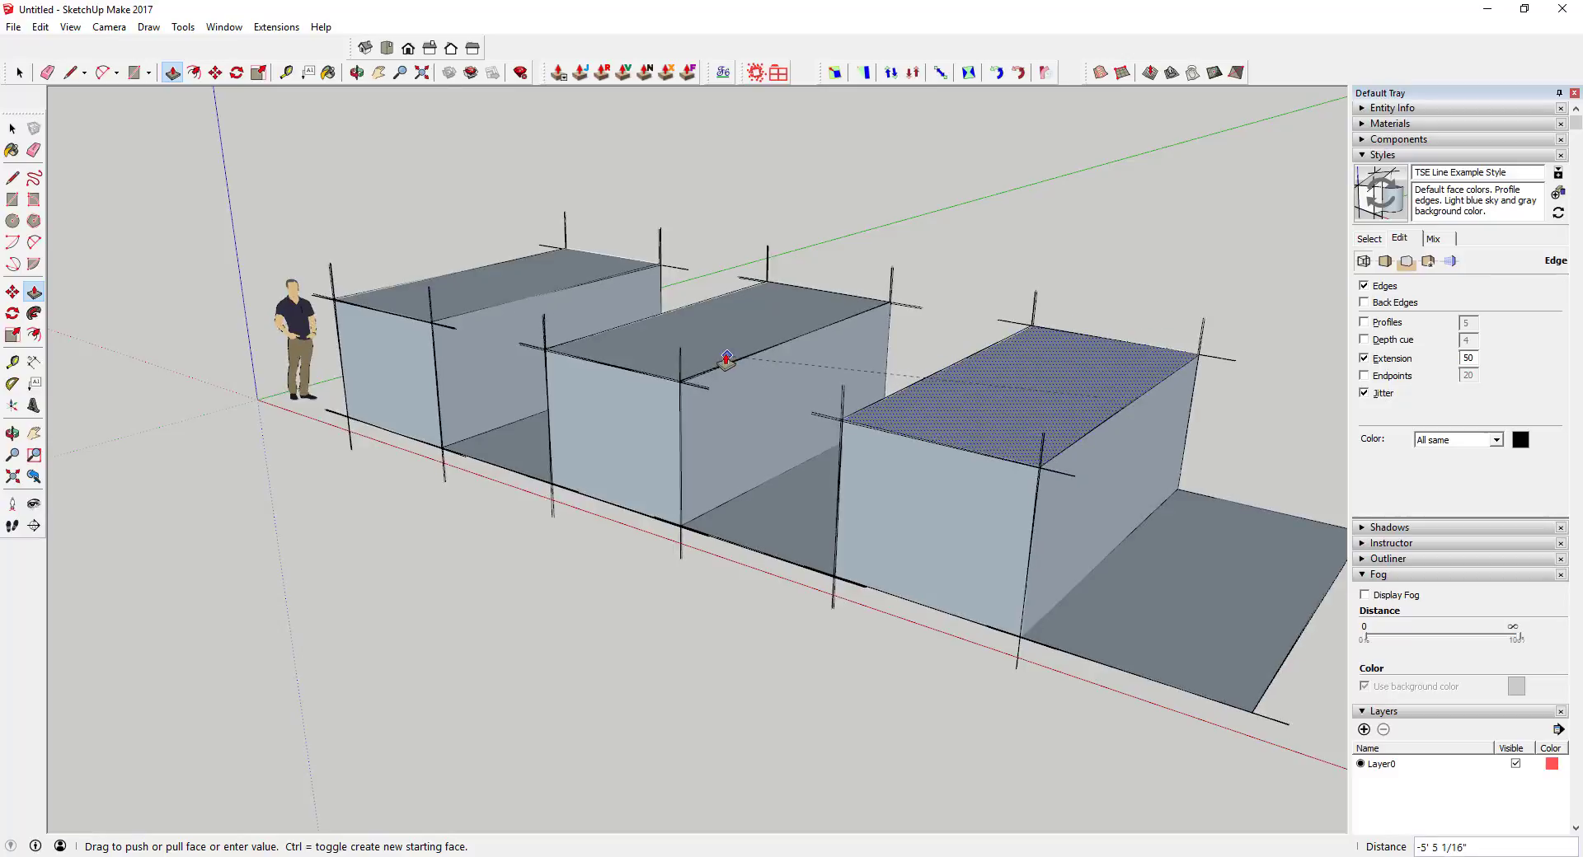
{"action": "key", "text": "space"}
{"action": "middle_click_drag", "start_coordinate": [1023, 462], "coordinate": [1039, 445]}
{"action": "key", "text": "space"}
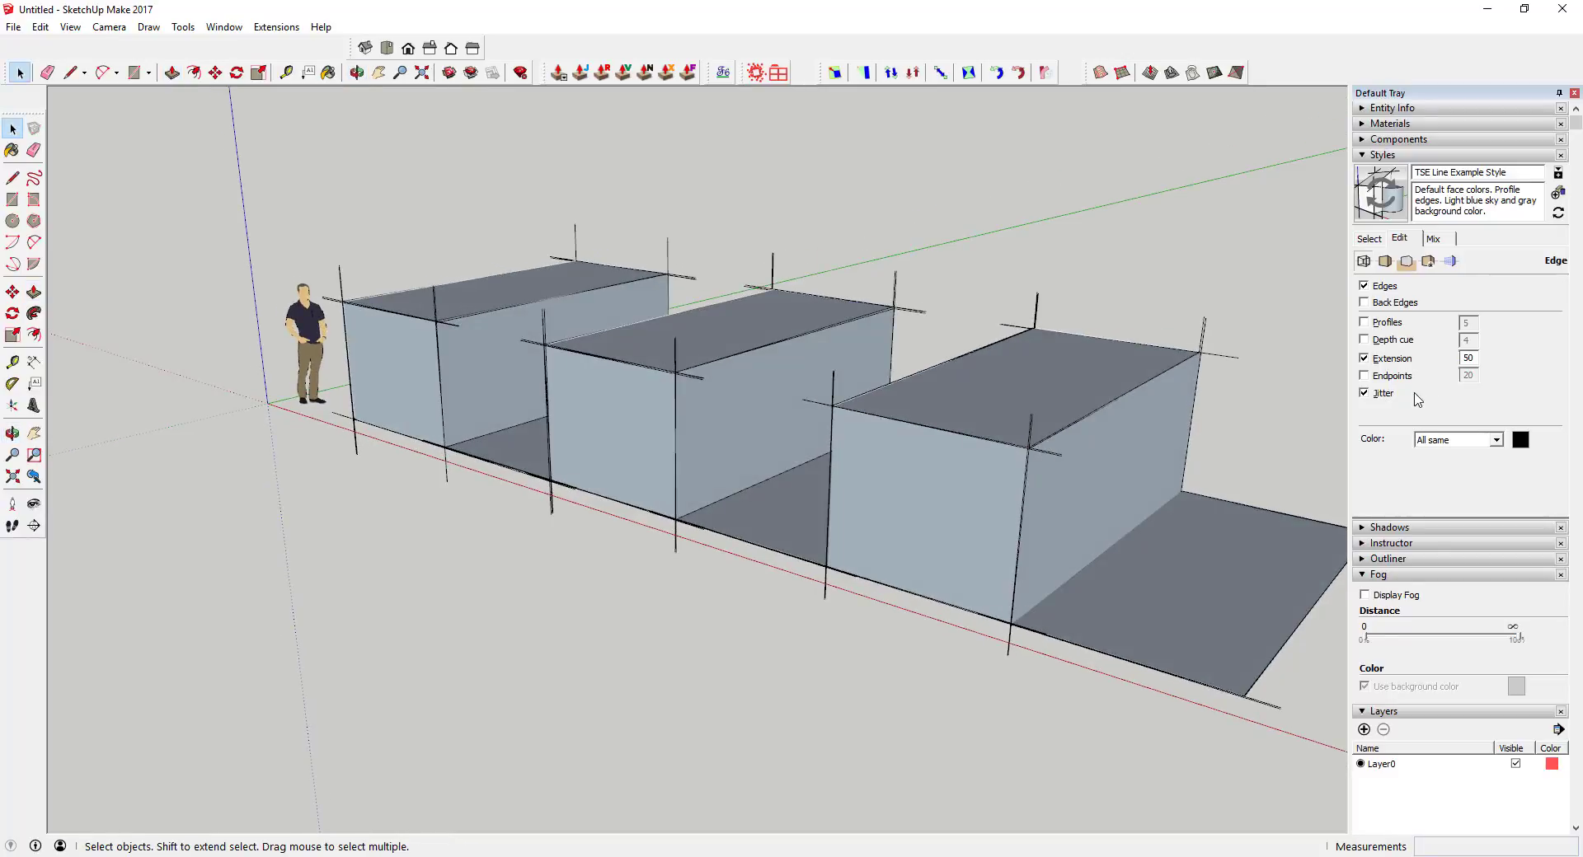
Choose a bright blue on the color wheel as the single color for all of the style's edges.
{"action": "middle_click_drag", "start_coordinate": [1007, 488], "coordinate": [1020, 480]}
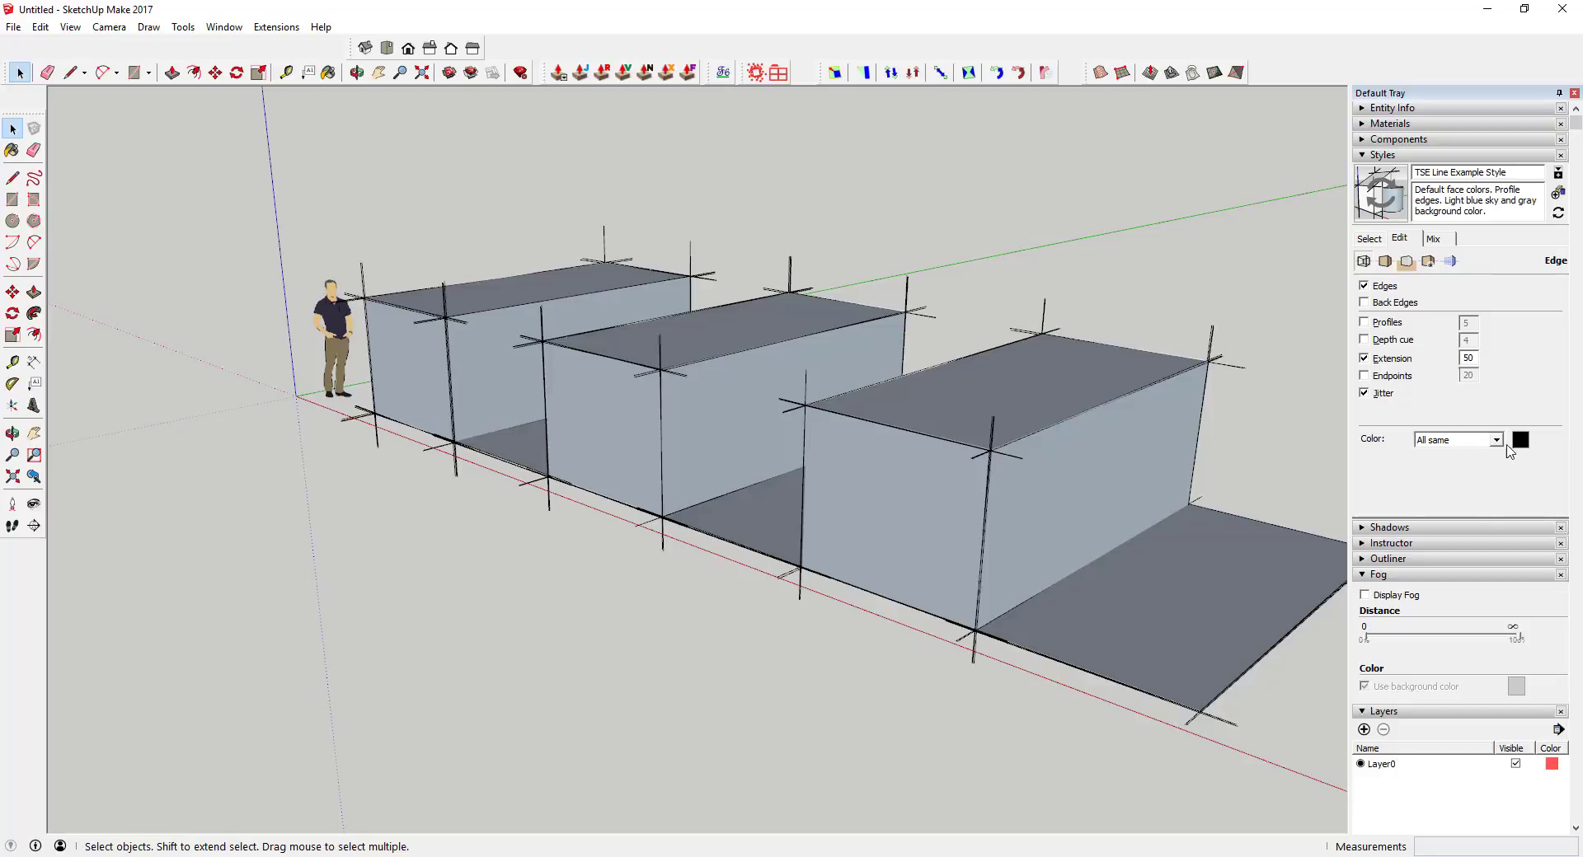
{"action": "middle_click_drag", "start_coordinate": [940, 458], "coordinate": [961, 455]}
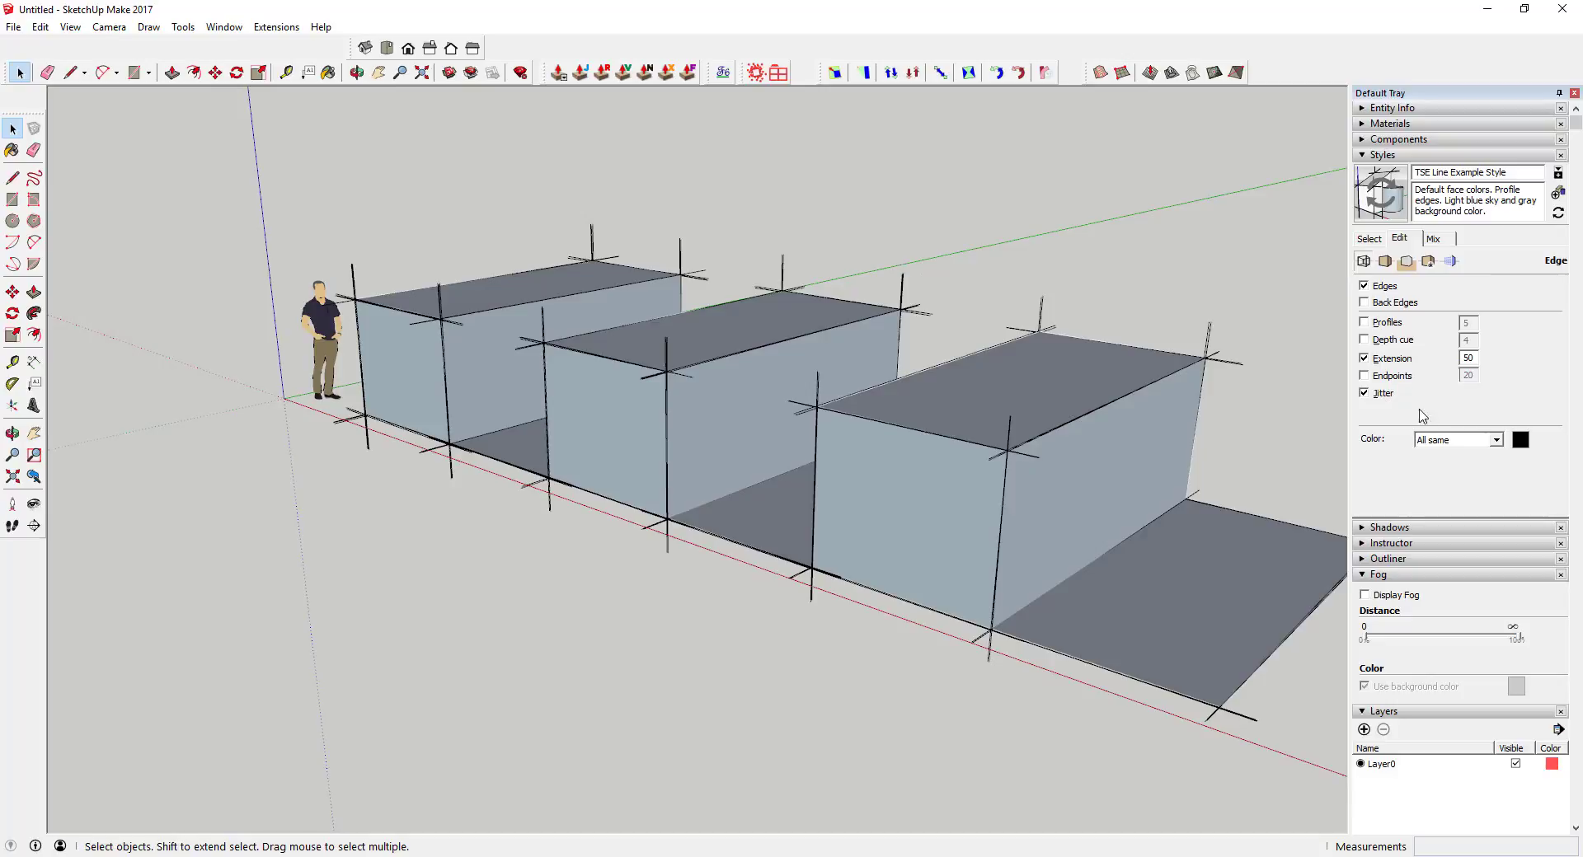
{"action": "left_click", "coordinate": [1463, 447]}
{"action": "left_click", "coordinate": [1459, 452]}
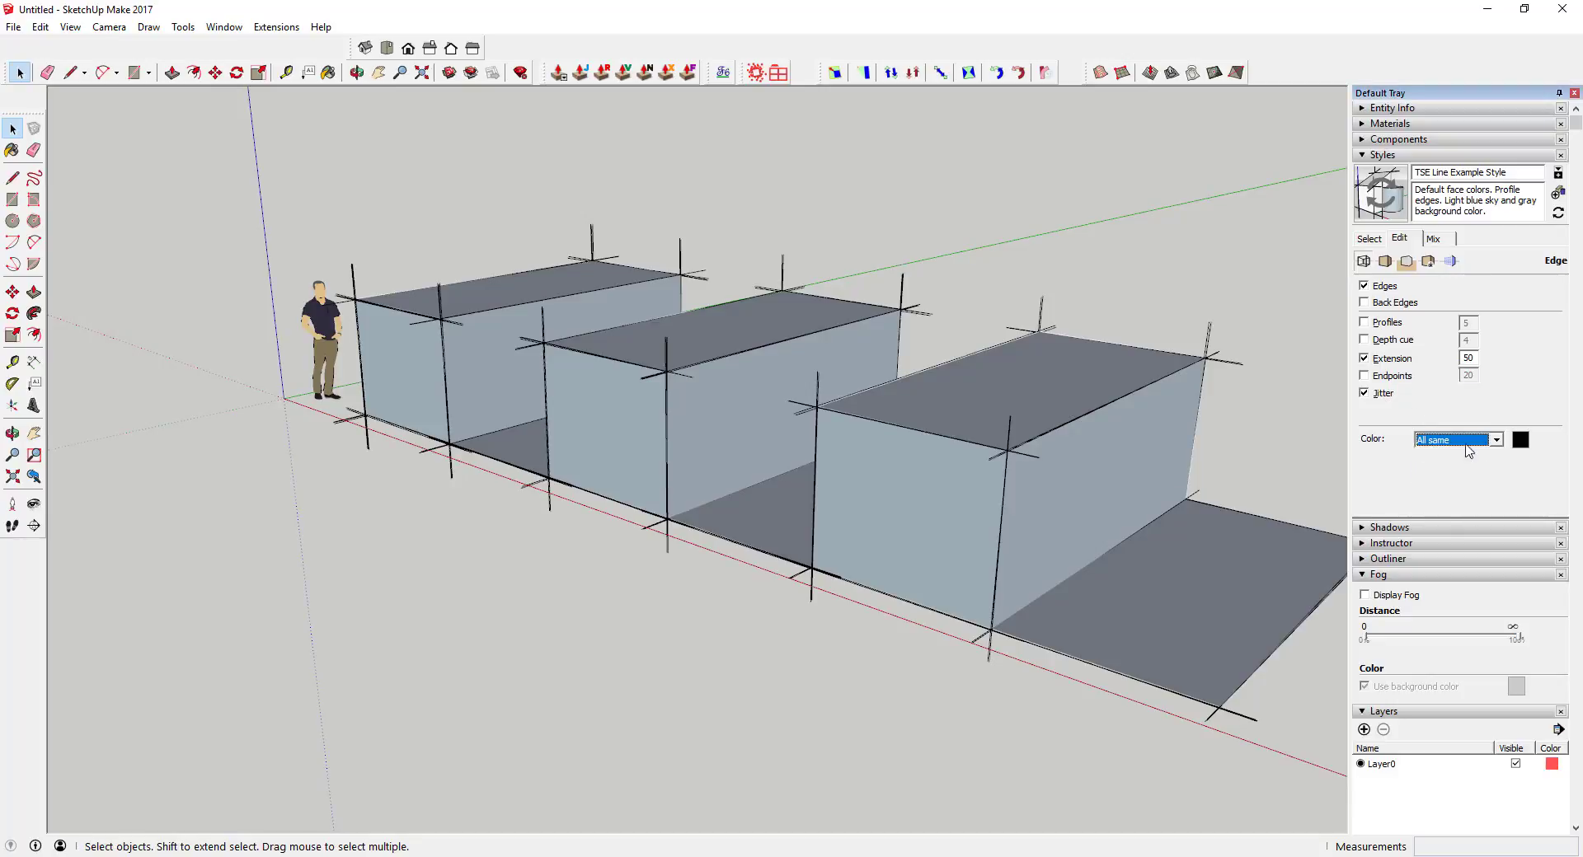
{"action": "left_click", "coordinate": [1520, 440]}
{"action": "mouse_move", "coordinate": [777, 437]}
{"action": "left_mouse_down"}
{"action": "mouse_move", "coordinate": [775, 450]}
{"action": "mouse_move", "coordinate": [837, 412]}
{"action": "left_mouse_up"}
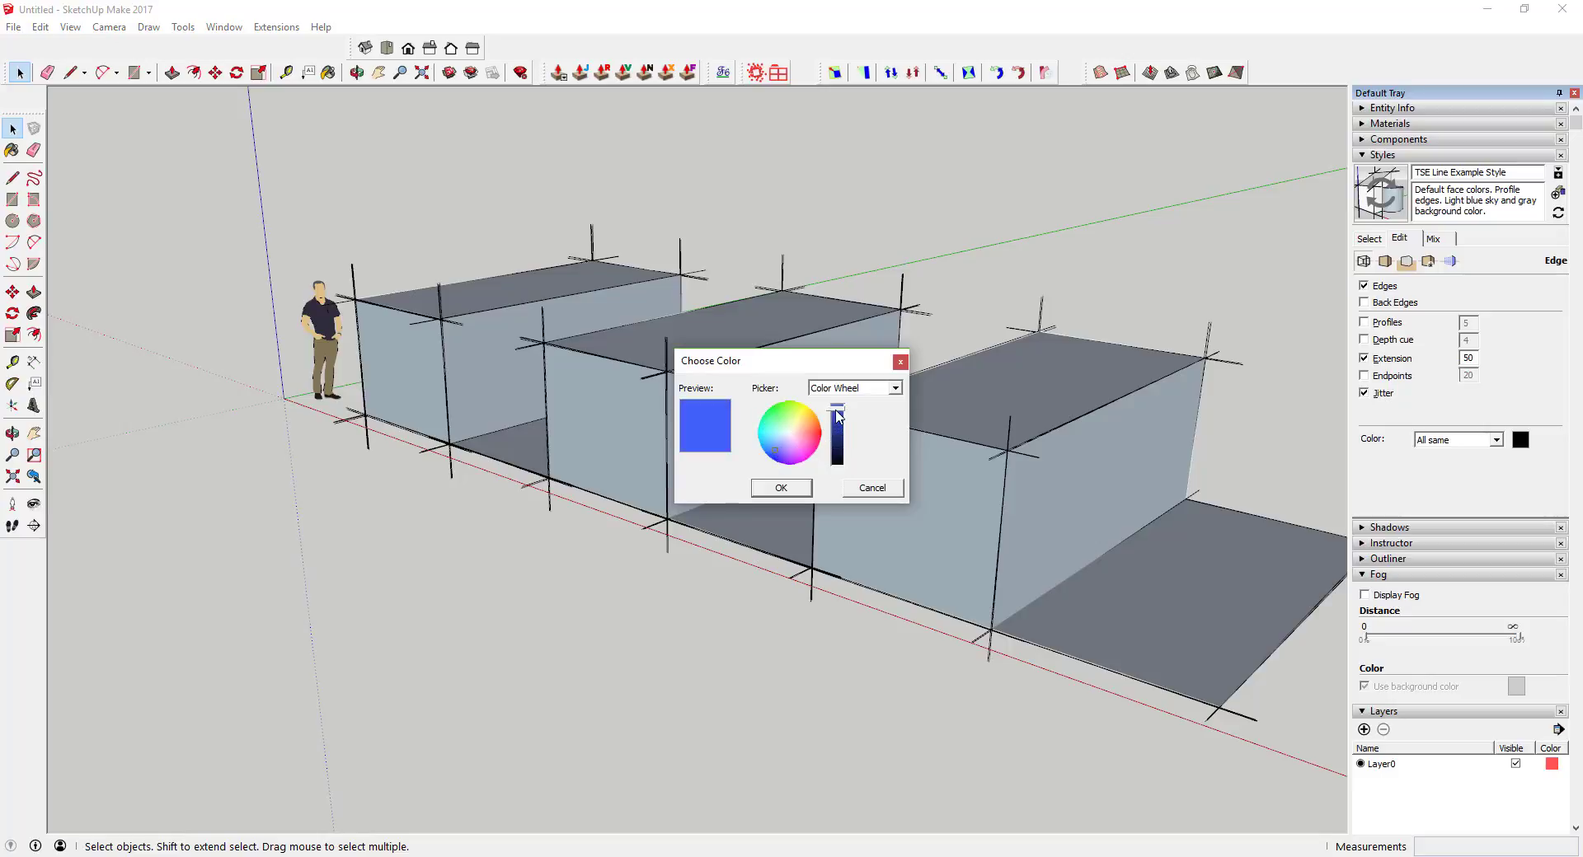
{"action": "left_click", "coordinate": [782, 487]}
{"action": "middle_click_drag", "start_coordinate": [898, 480], "coordinate": [933, 468]}
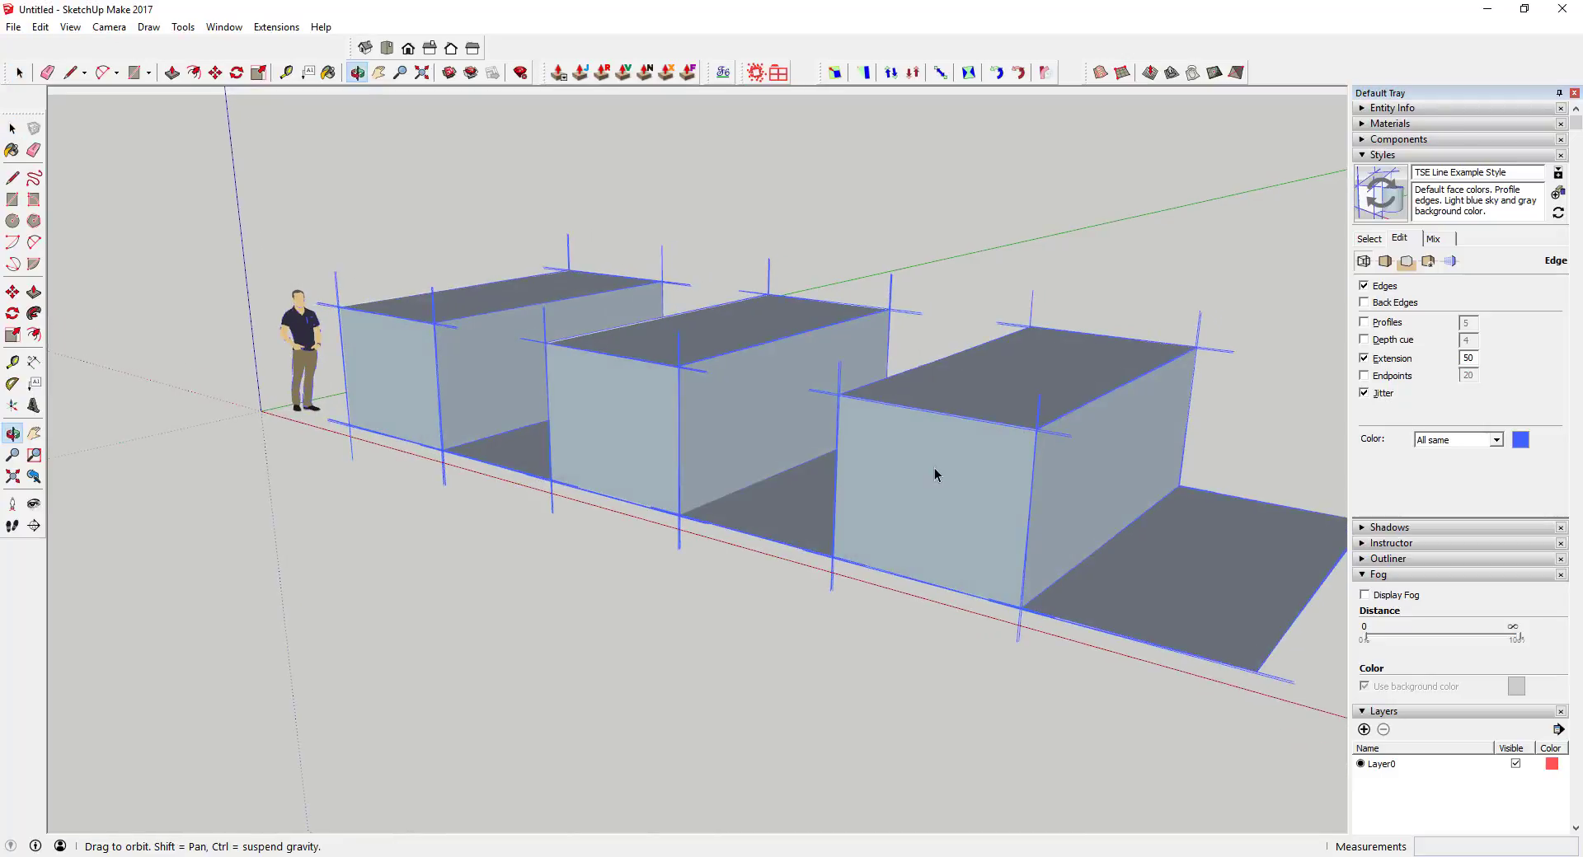
{"action": "scroll", "coordinate": [1072, 499], "scroll_direction": "up", "scroll_amount": 1}
Change the uniform edge color to bright red with the color wheel and inspect the boxes.
{"action": "left_click", "coordinate": [1520, 440]}
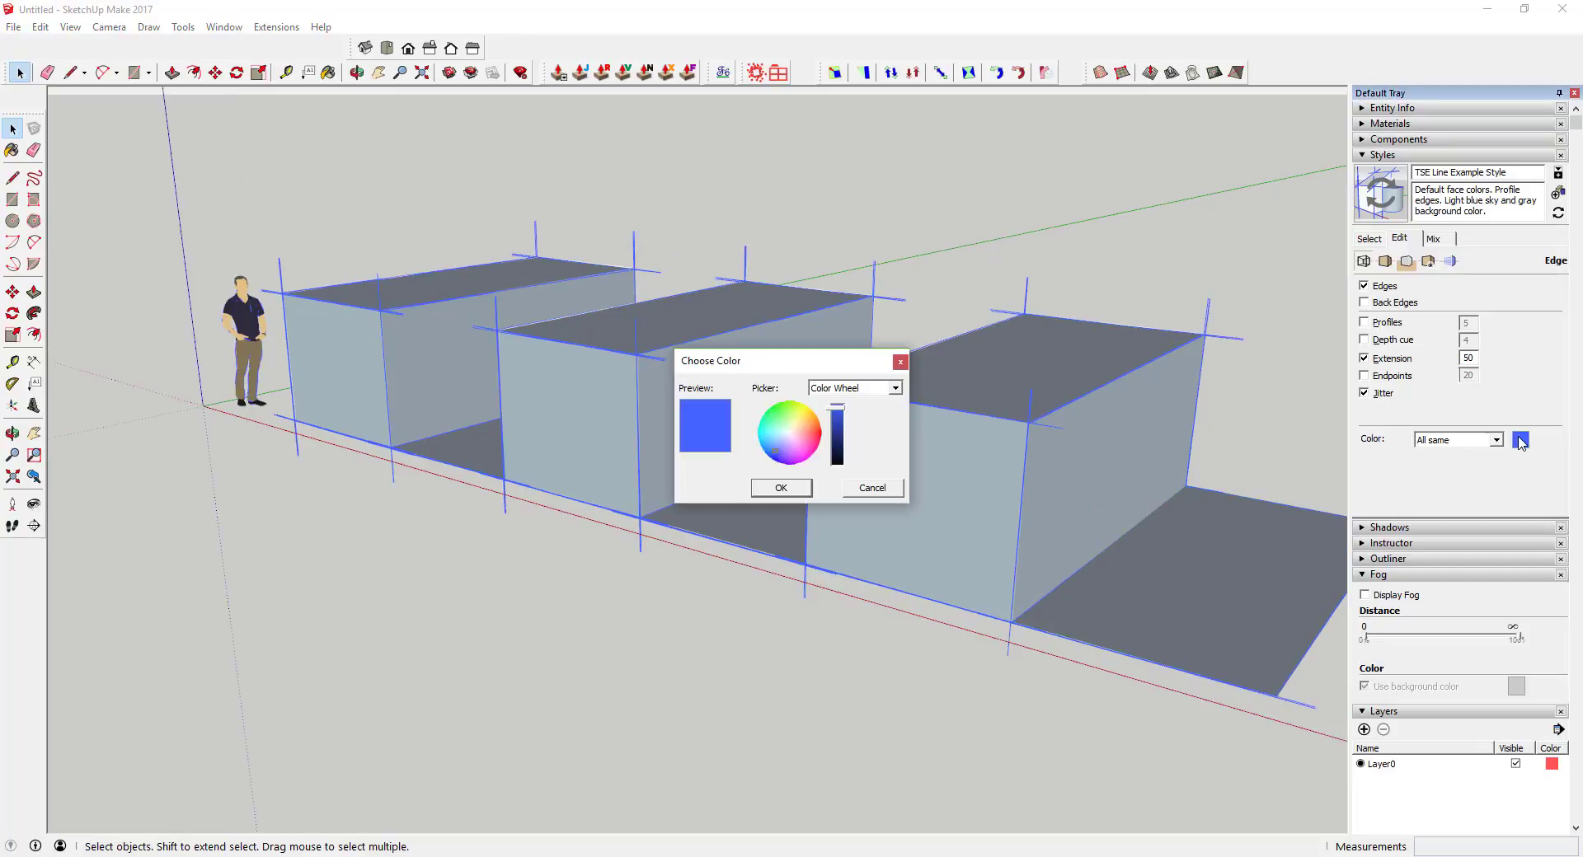
{"action": "left_click_drag", "start_coordinate": [790, 435], "coordinate": [823, 439]}
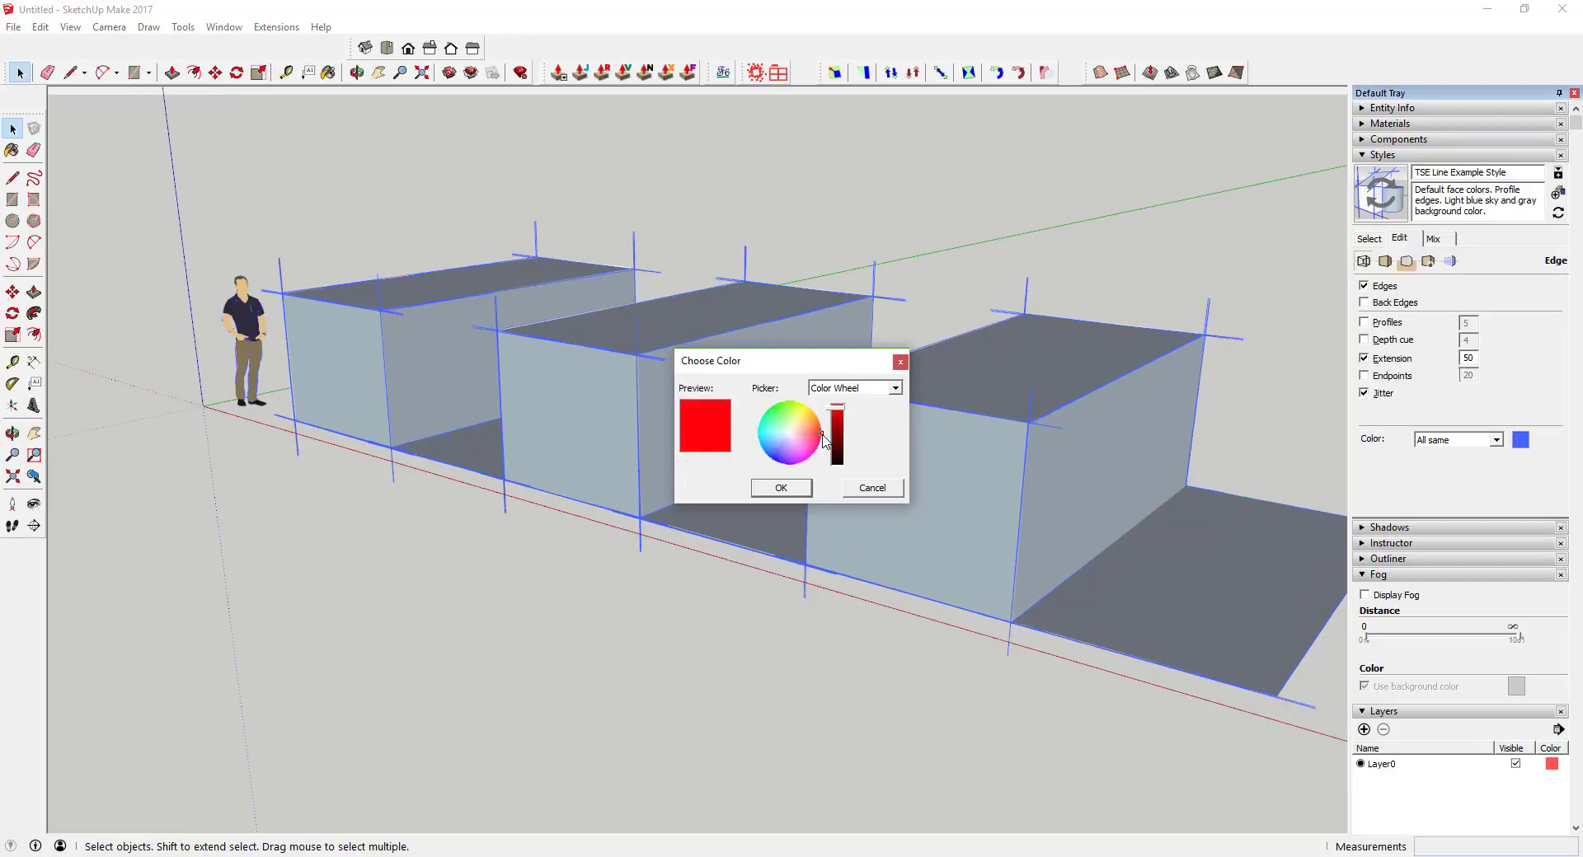
{"action": "left_click", "coordinate": [780, 488]}
{"action": "mouse_move", "coordinate": [1007, 504]}
{"action": "middle_mouse_down"}
{"action": "mouse_move", "coordinate": [943, 498]}
{"action": "mouse_move", "coordinate": [986, 524]}
{"action": "middle_mouse_up"}
{"action": "middle_click_drag", "start_coordinate": [695, 451], "coordinate": [950, 438]}
{"action": "middle_click_drag", "start_coordinate": [783, 446], "coordinate": [903, 442]}
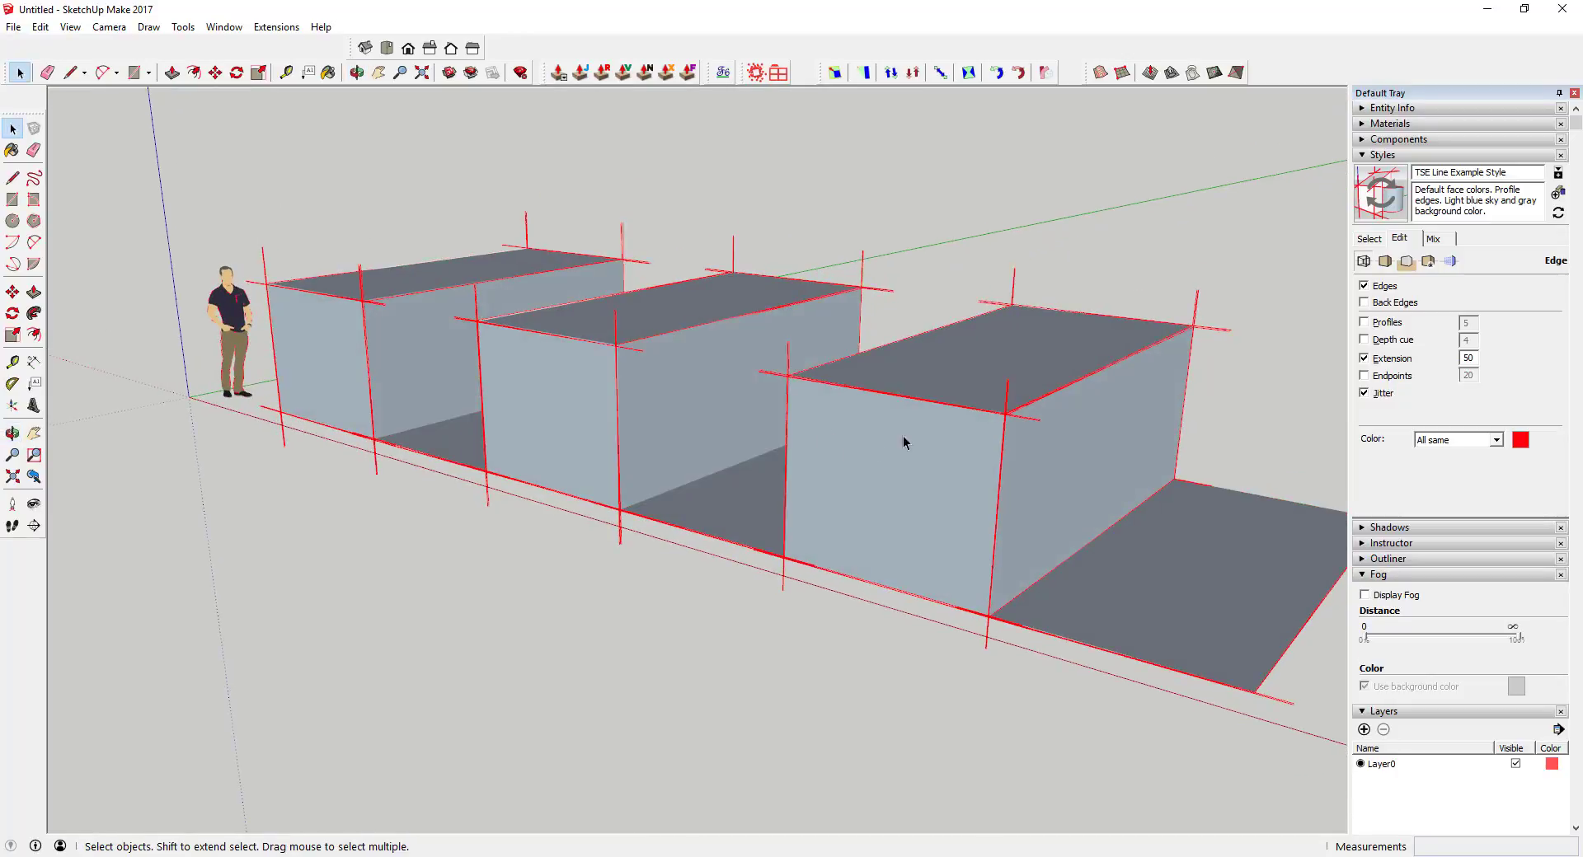
Set the style's edge color mode to By material and view the painted edges.
{"action": "left_click", "coordinate": [1383, 394]}
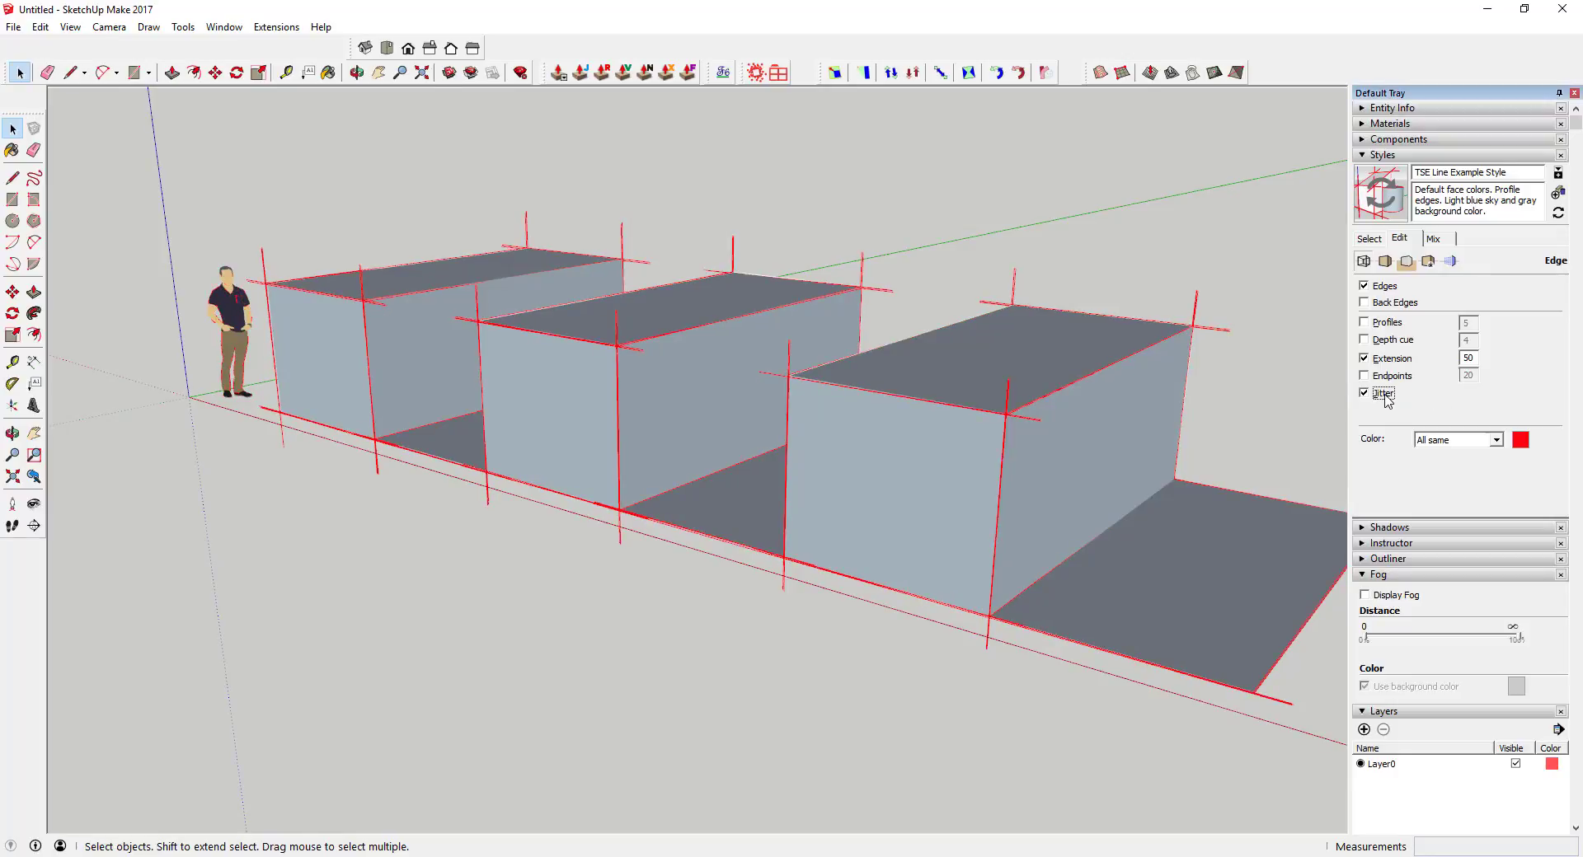
{"action": "left_click", "coordinate": [1435, 440]}
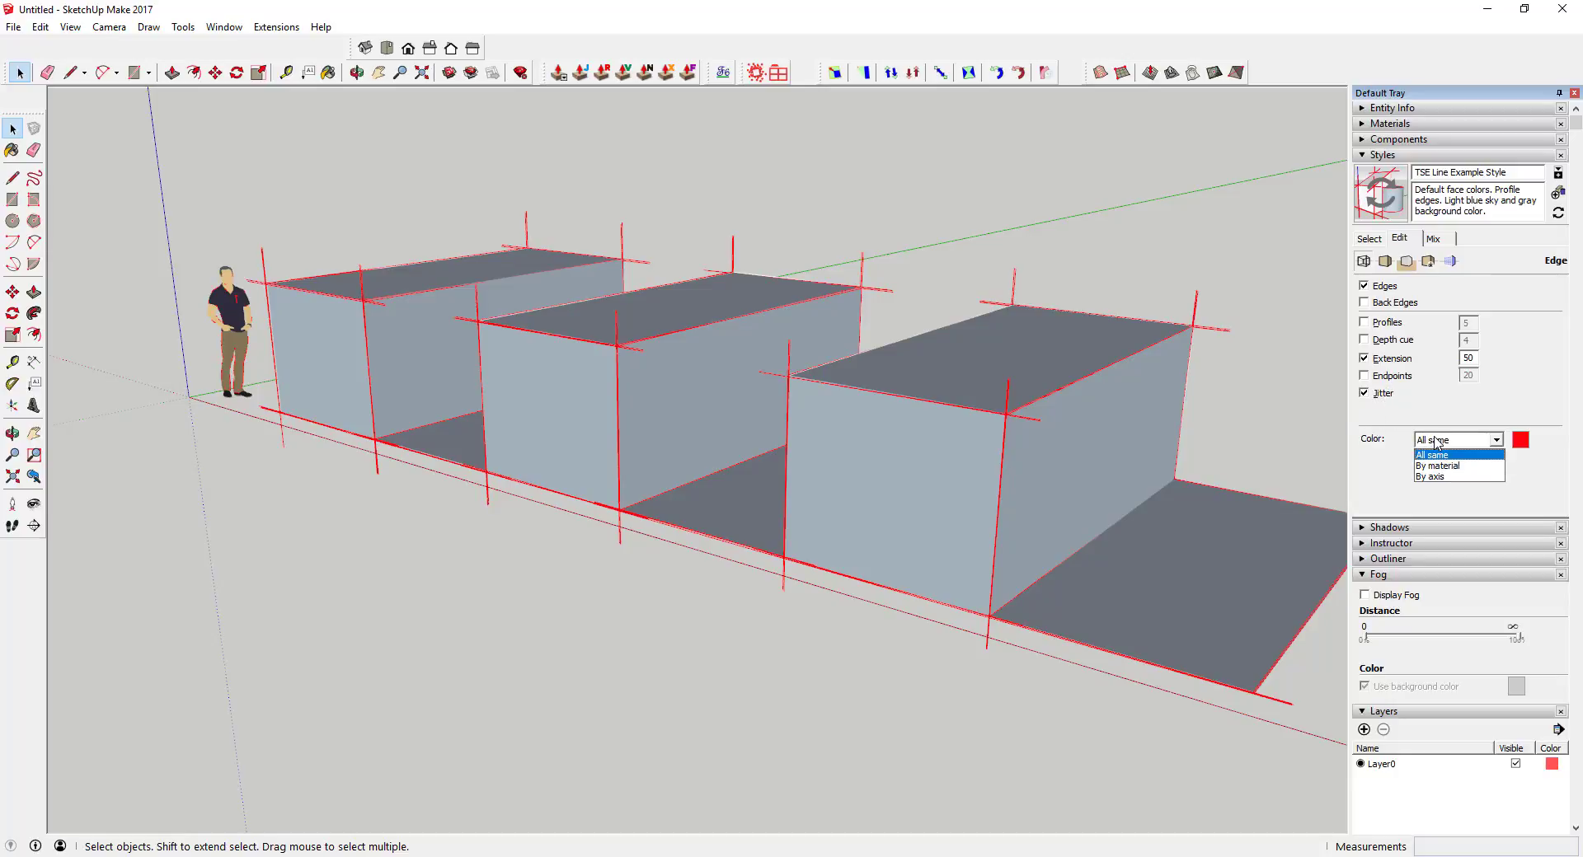
{"action": "left_click", "coordinate": [1443, 455]}
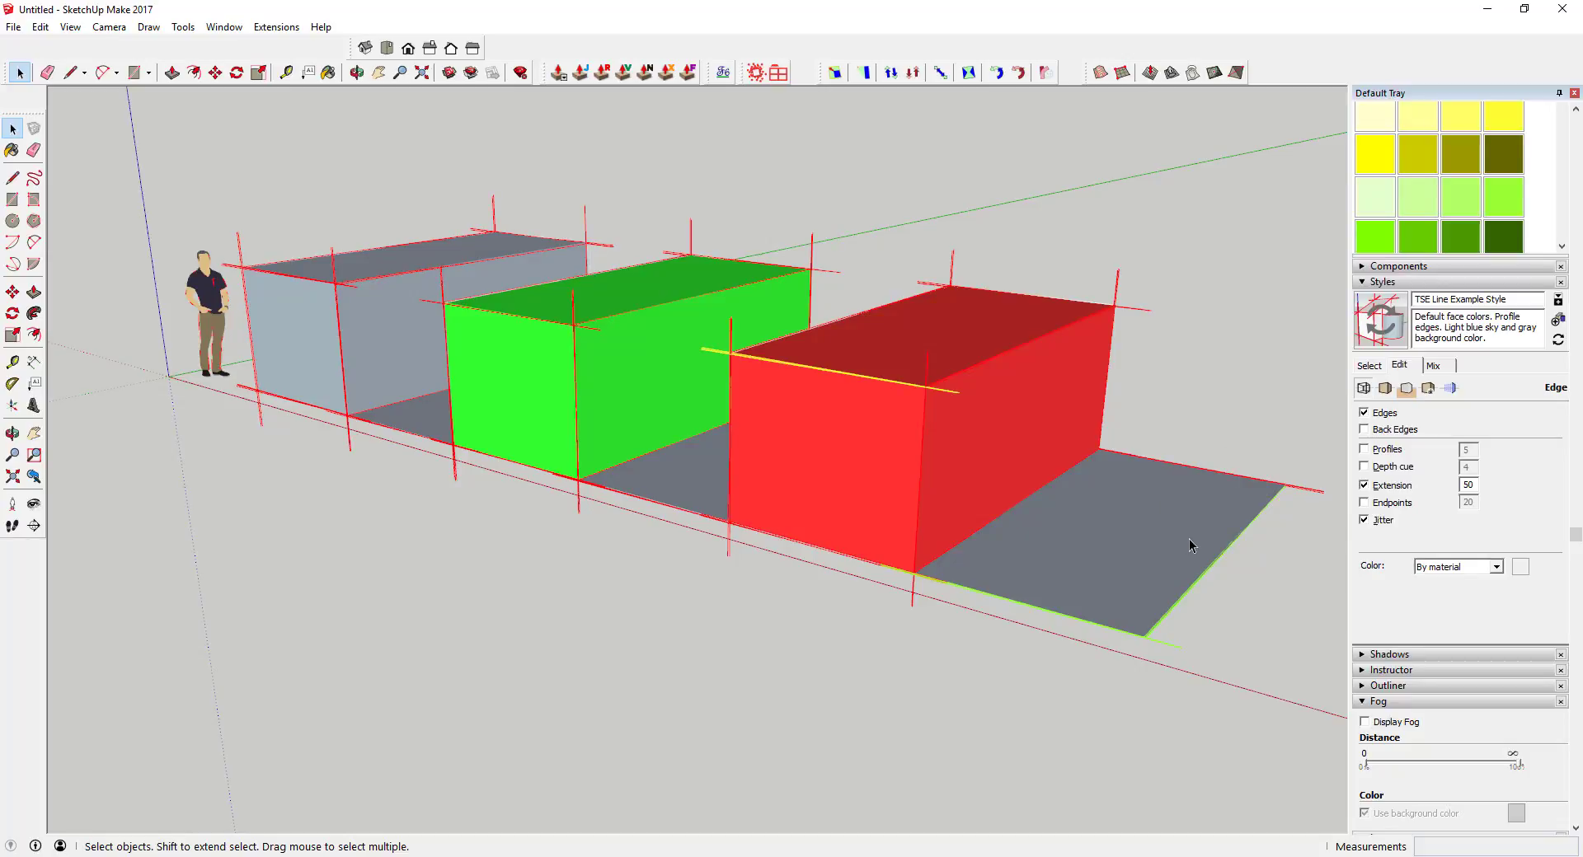
{"action": "middle_click_drag", "start_coordinate": [1226, 537], "coordinate": [1188, 573]}
{"action": "middle_click_drag", "start_coordinate": [1105, 700], "coordinate": [1048, 539]}
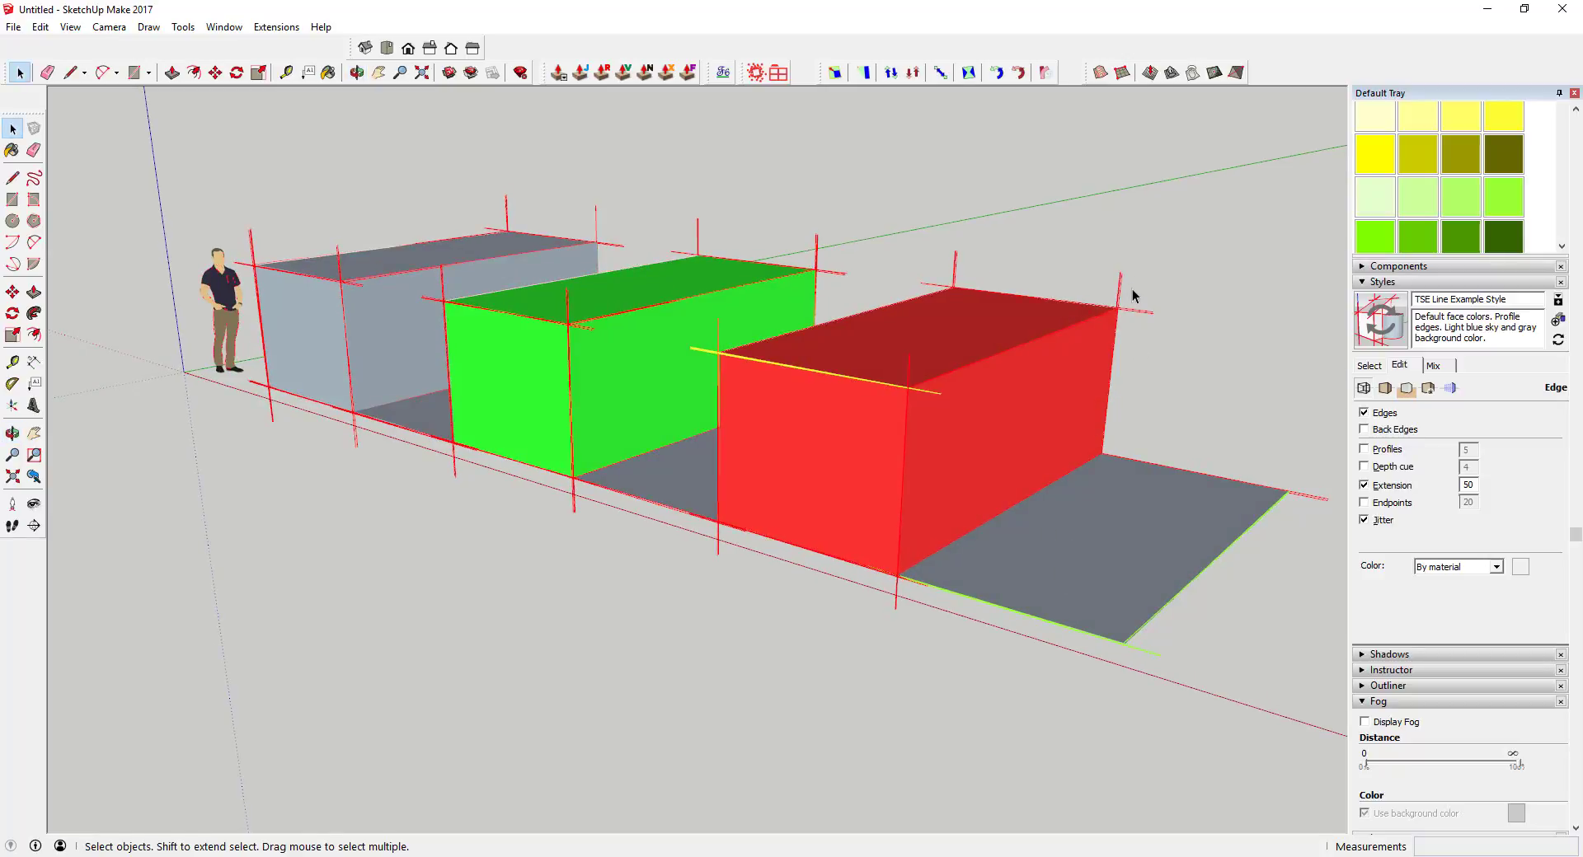
Select the edges meeting at the red box's far upper corner and paint them with the blue material.
{"action": "left_click_drag", "start_coordinate": [1132, 298], "coordinate": [1105, 334]}
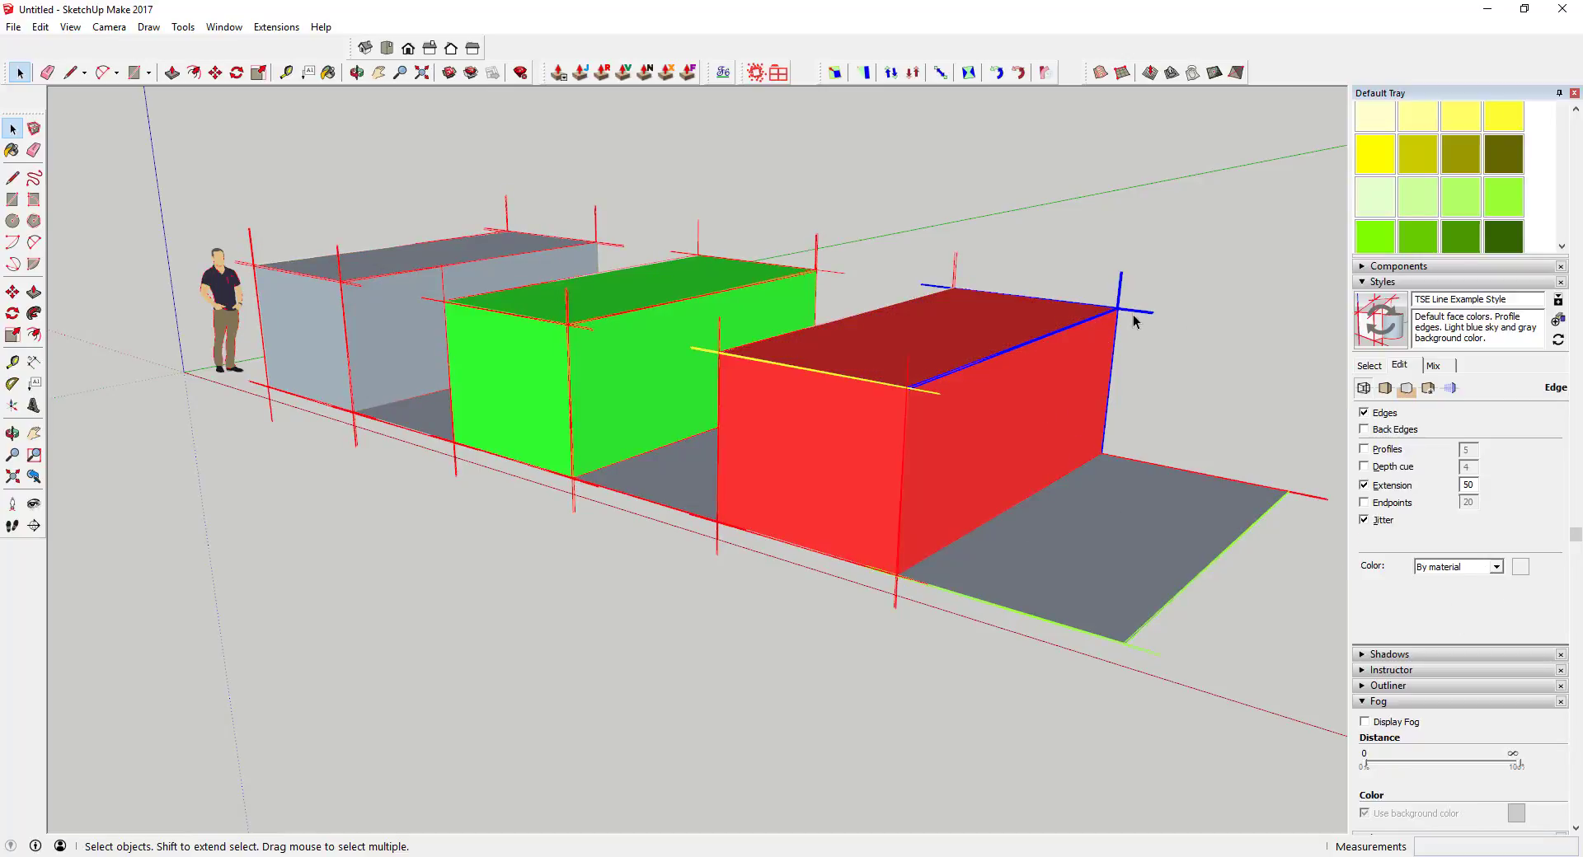
{"action": "scroll", "coordinate": [1507, 206], "scroll_direction": "down", "scroll_amount": 3}
{"action": "left_click", "coordinate": [1504, 245]}
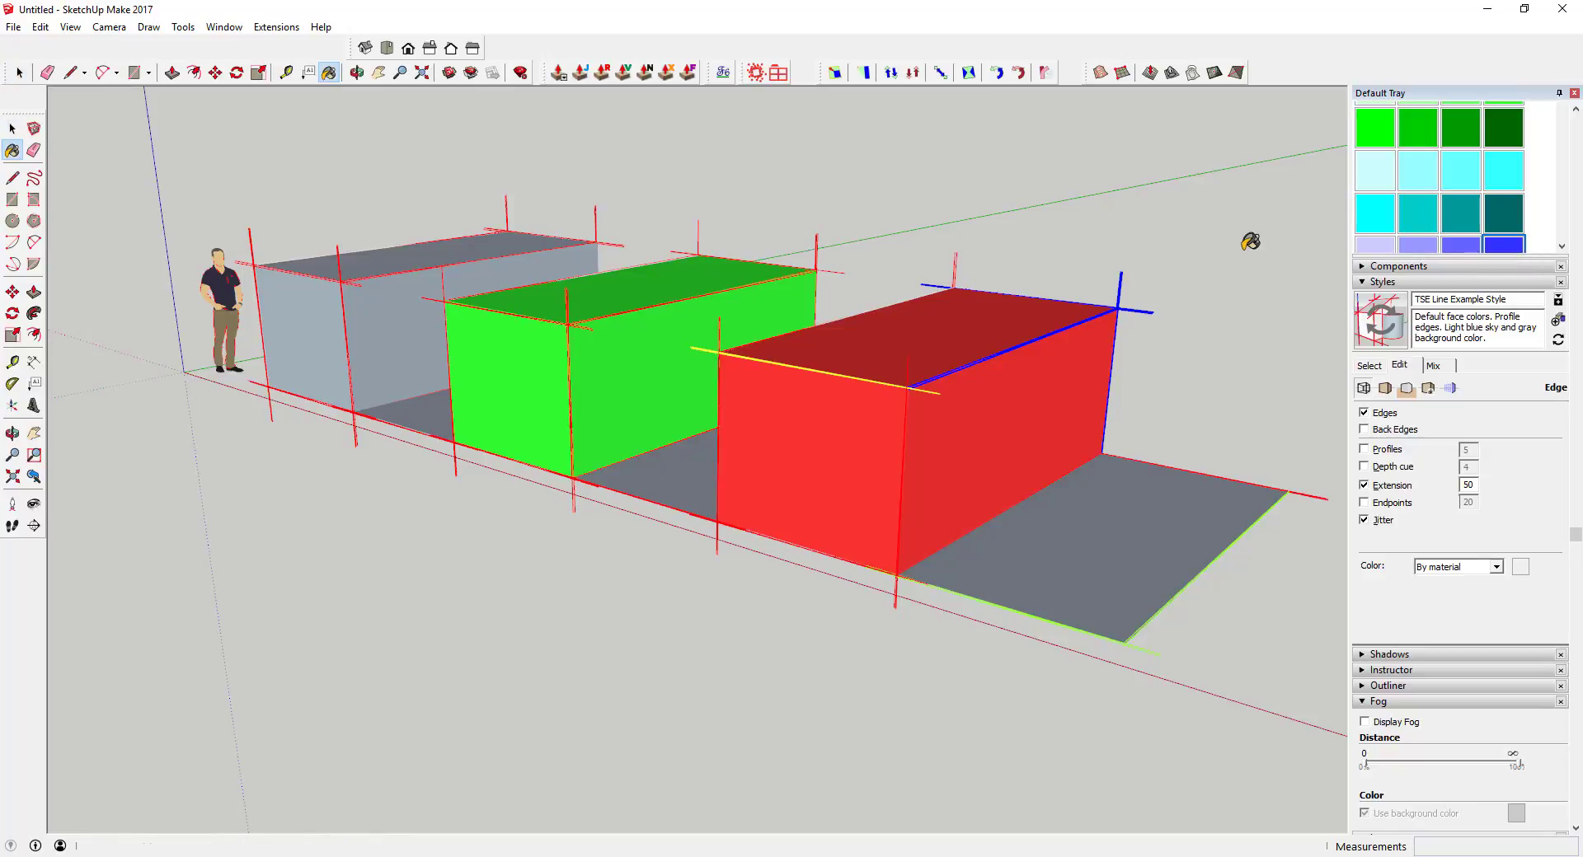
{"action": "left_click", "coordinate": [1123, 302]}
{"action": "key", "text": "space"}
{"action": "left_click", "coordinate": [1162, 354]}
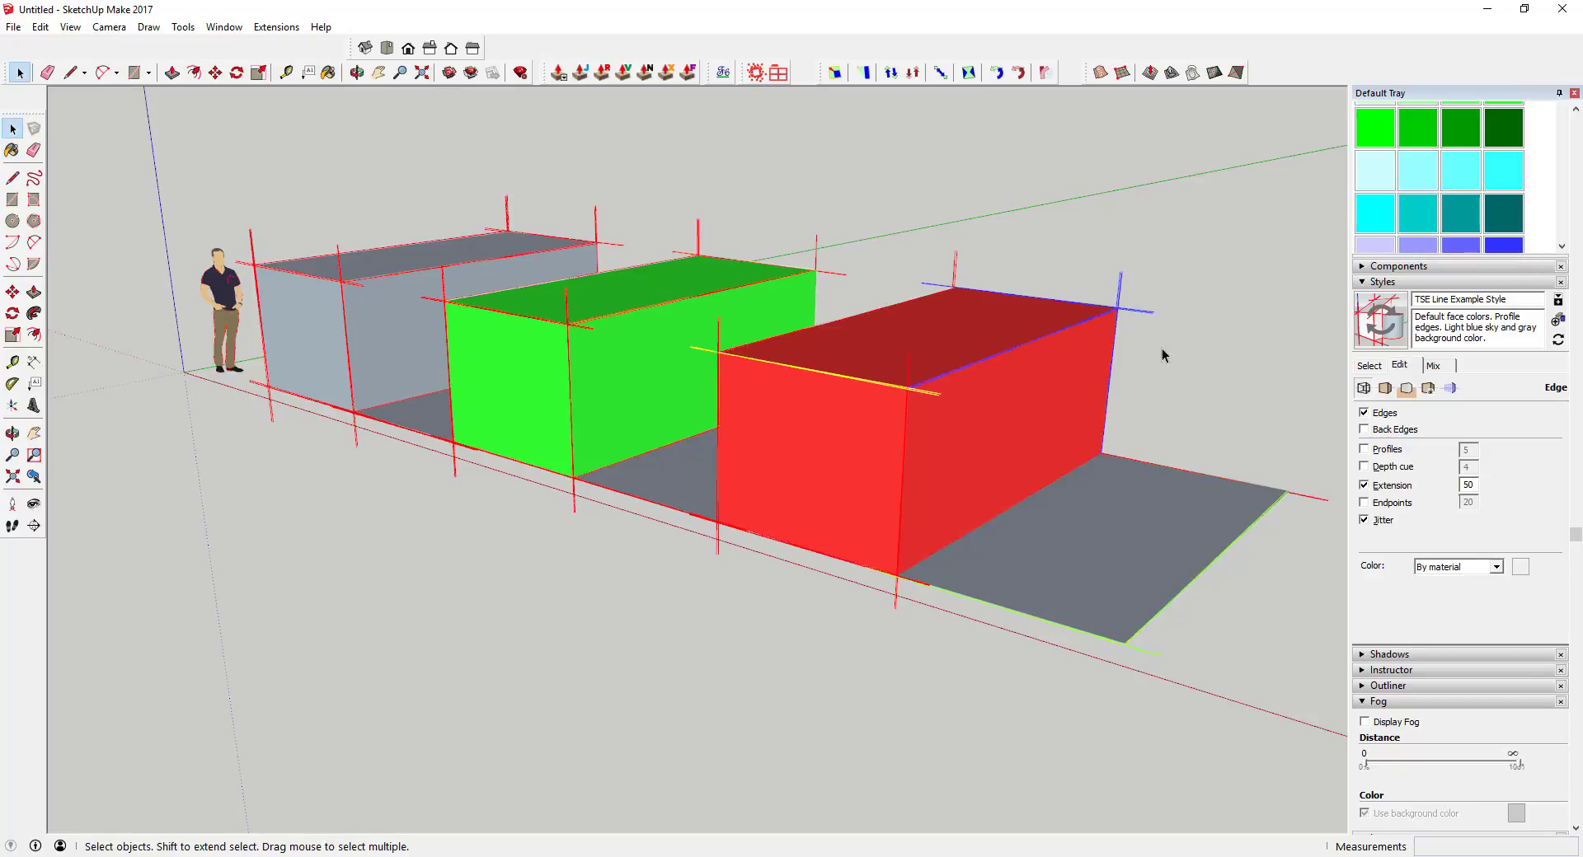
{"action": "middle_click_drag", "start_coordinate": [1176, 378], "coordinate": [1113, 355]}
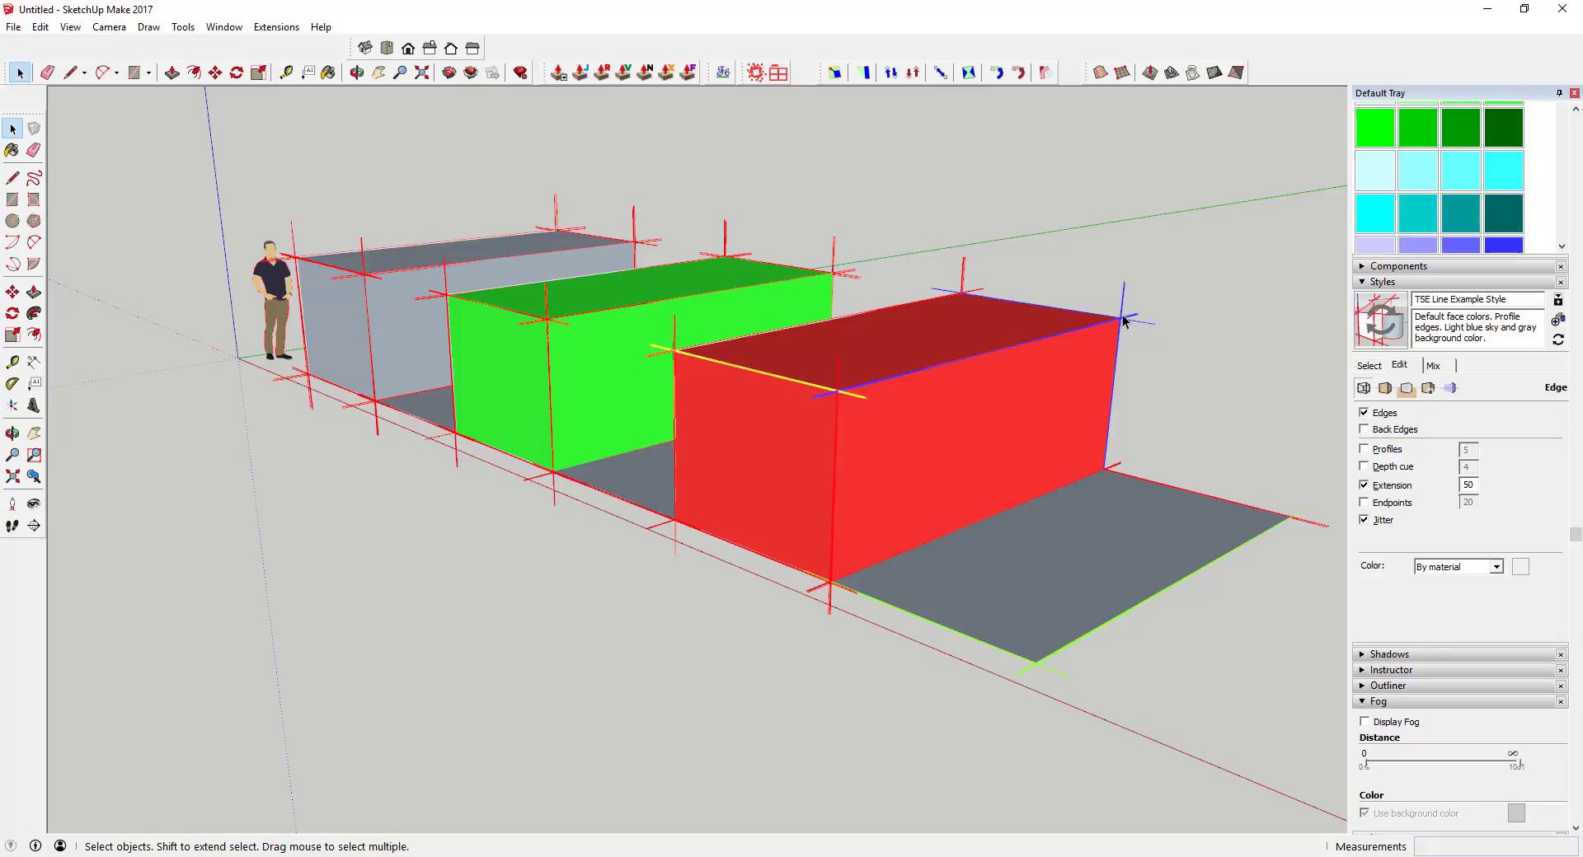
{"action": "middle_click_drag", "start_coordinate": [1187, 360], "coordinate": [1121, 343]}
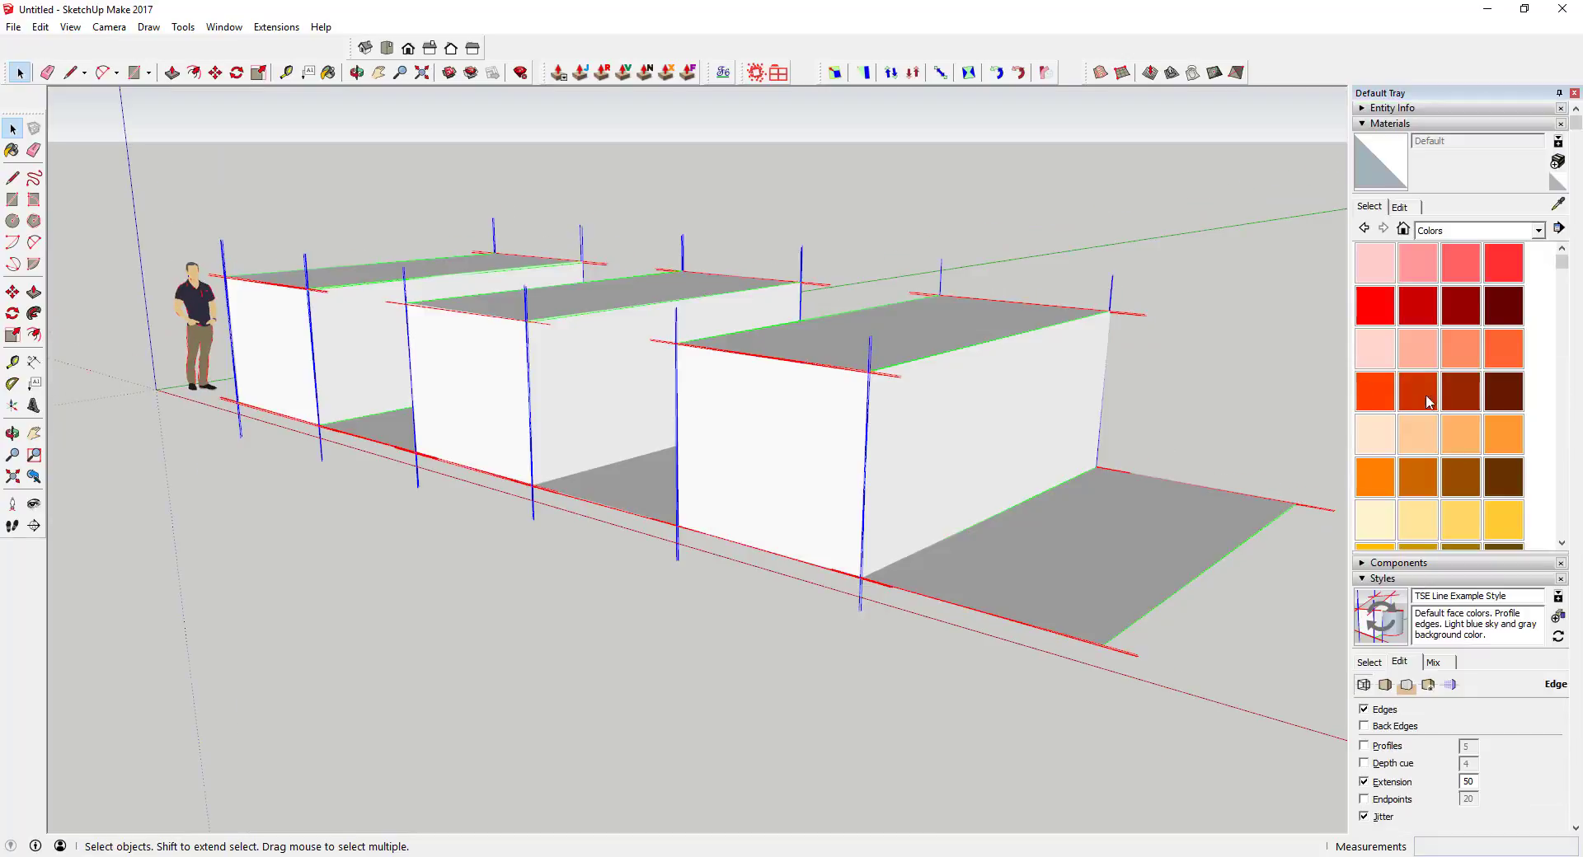
Compare the All same edge color mode with By axis, leaving the edges colored by axis.
{"action": "scroll", "coordinate": [1444, 495], "scroll_direction": "down", "scroll_amount": 3}
{"action": "scroll", "coordinate": [1426, 675], "scroll_direction": "down", "scroll_amount": 5}
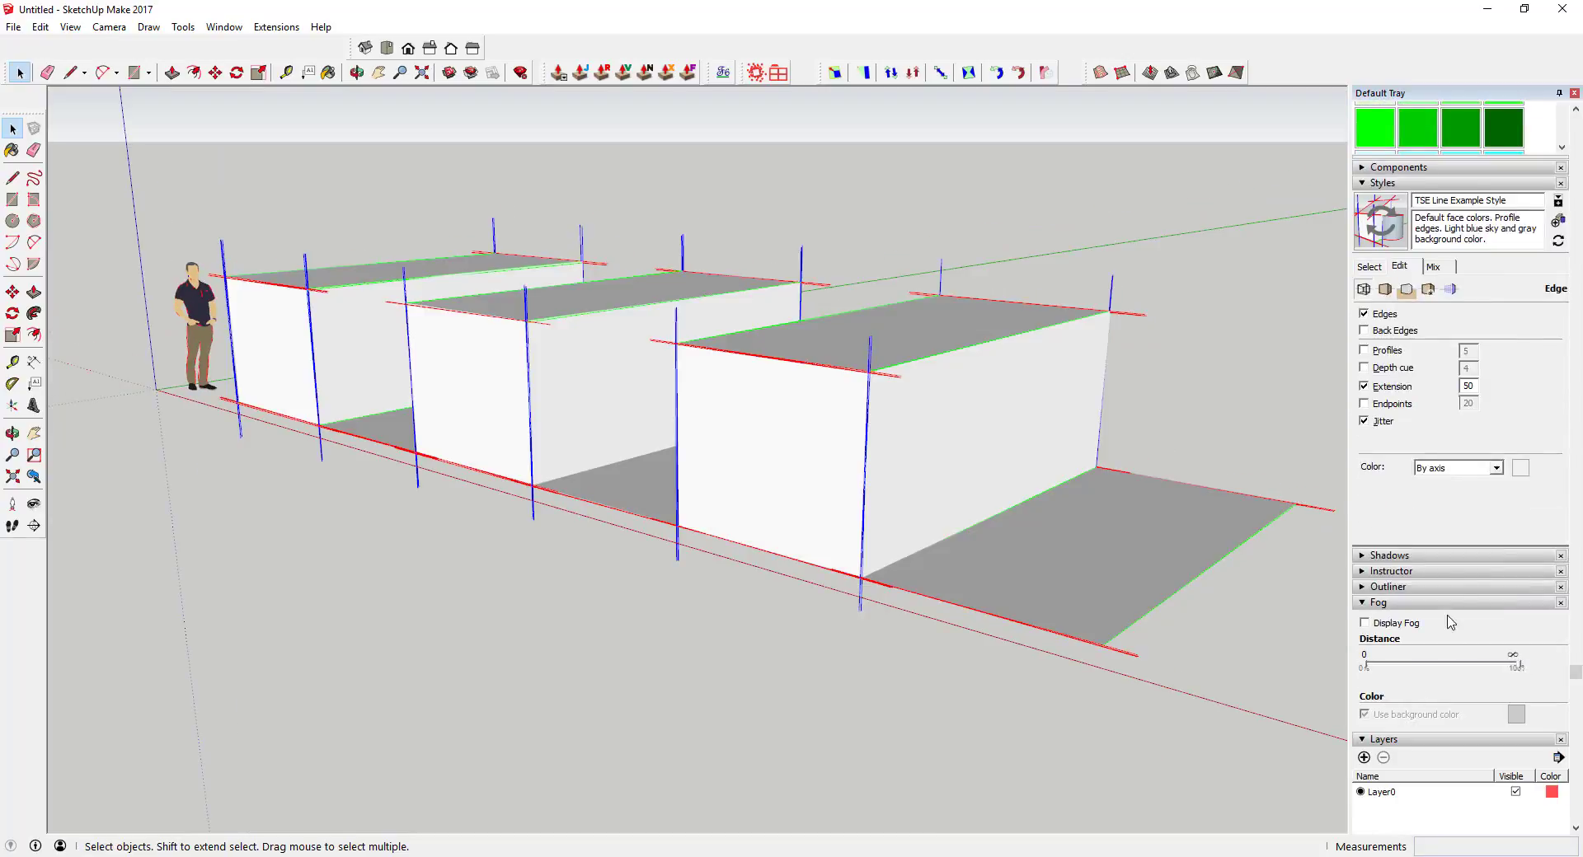
{"action": "left_click", "coordinate": [1455, 469]}
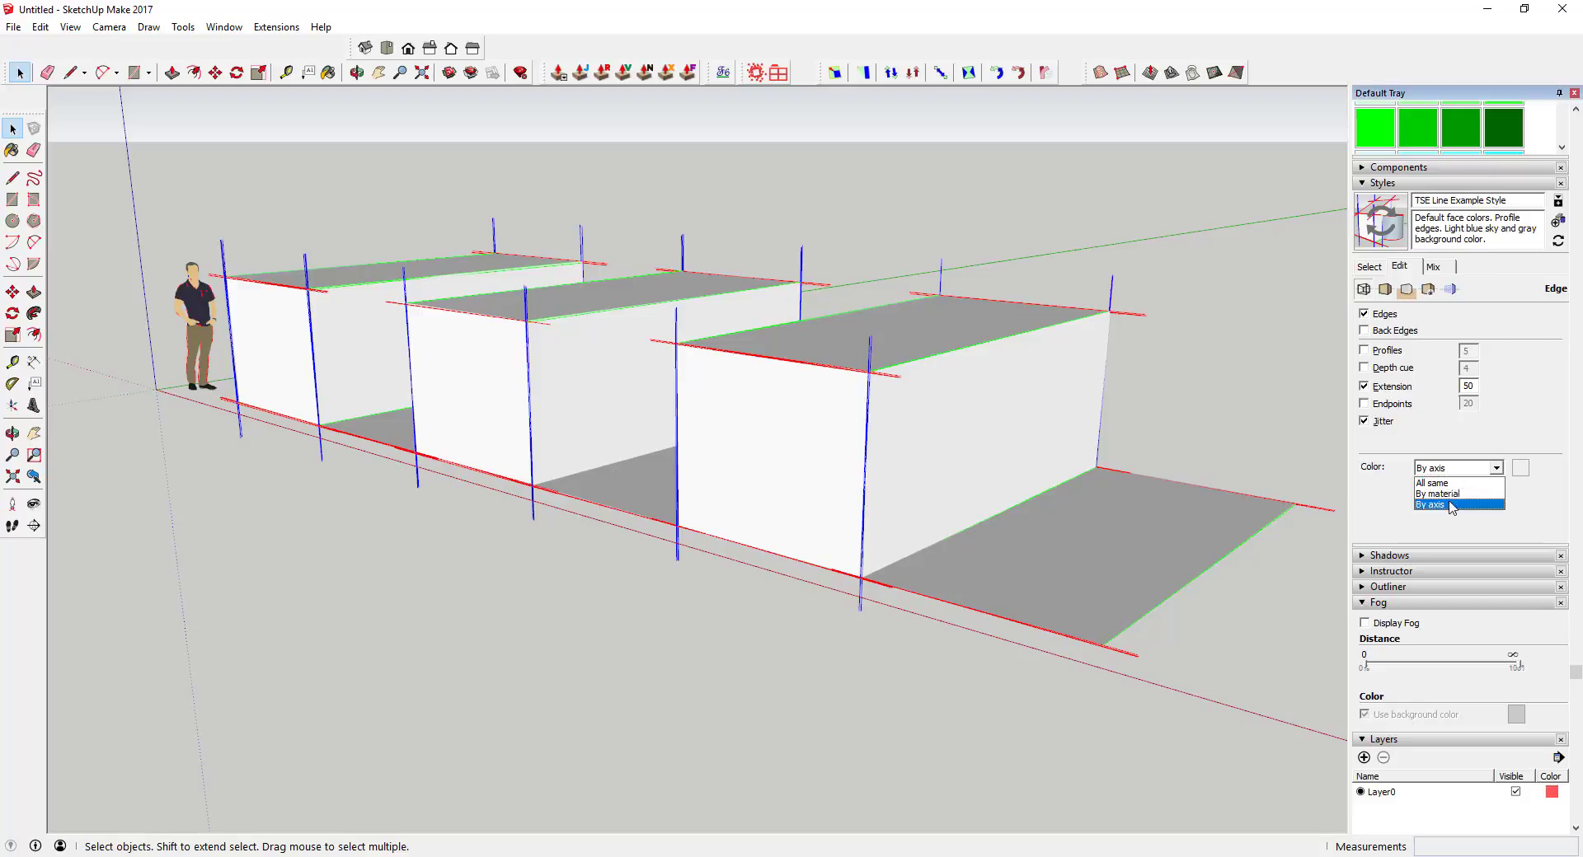
{"action": "left_click", "coordinate": [1451, 504]}
{"action": "left_click", "coordinate": [1451, 468]}
{"action": "left_click", "coordinate": [1435, 483]}
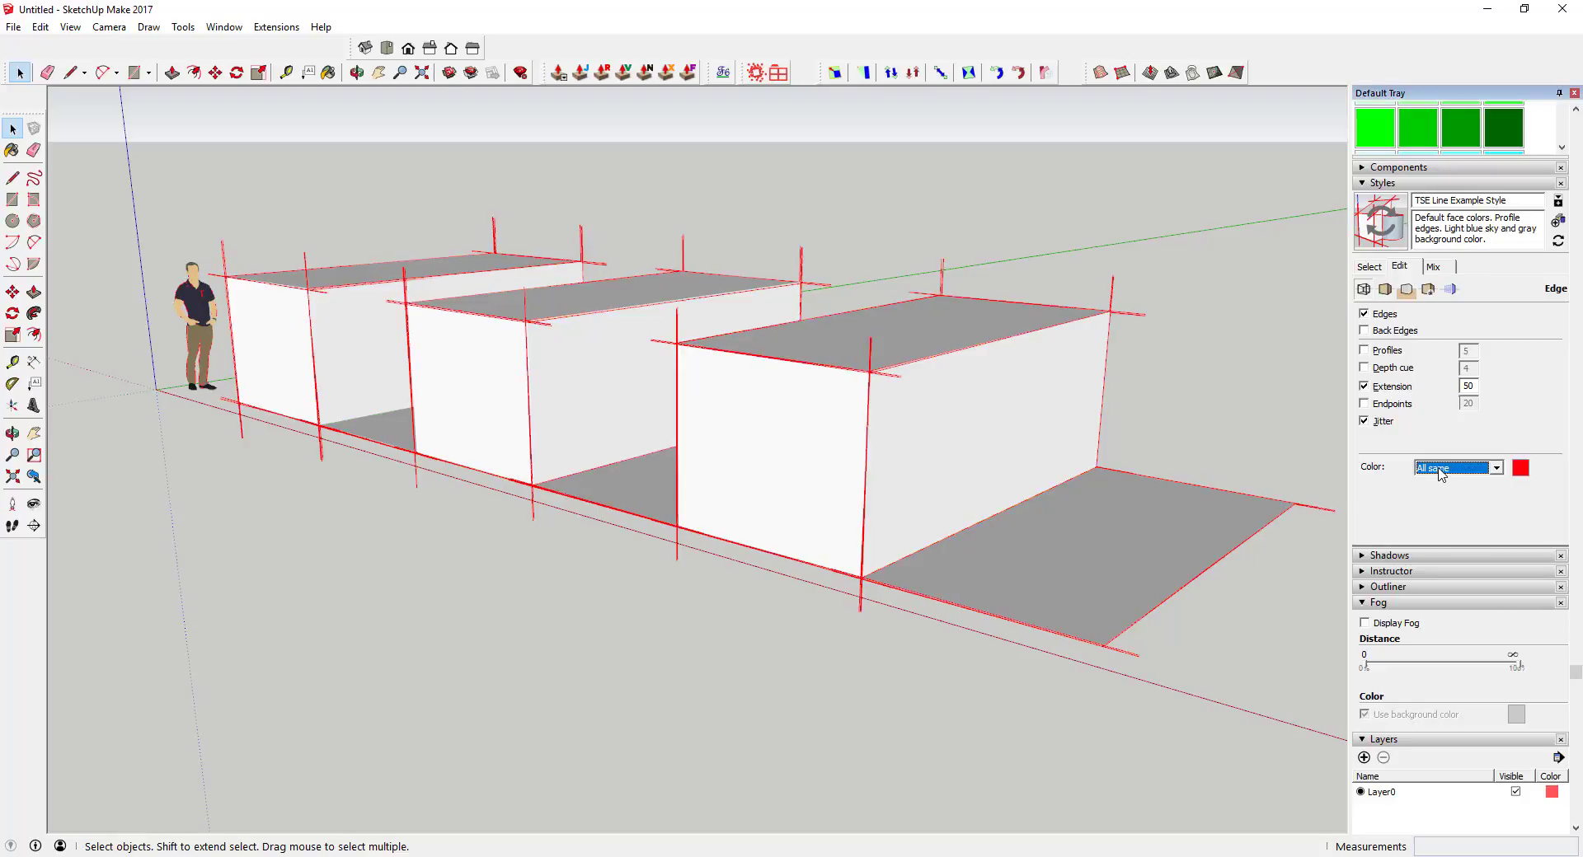
{"action": "left_click", "coordinate": [1458, 468]}
{"action": "left_click", "coordinate": [1451, 504]}
{"action": "middle_click_drag", "start_coordinate": [983, 452], "coordinate": [591, 428]}
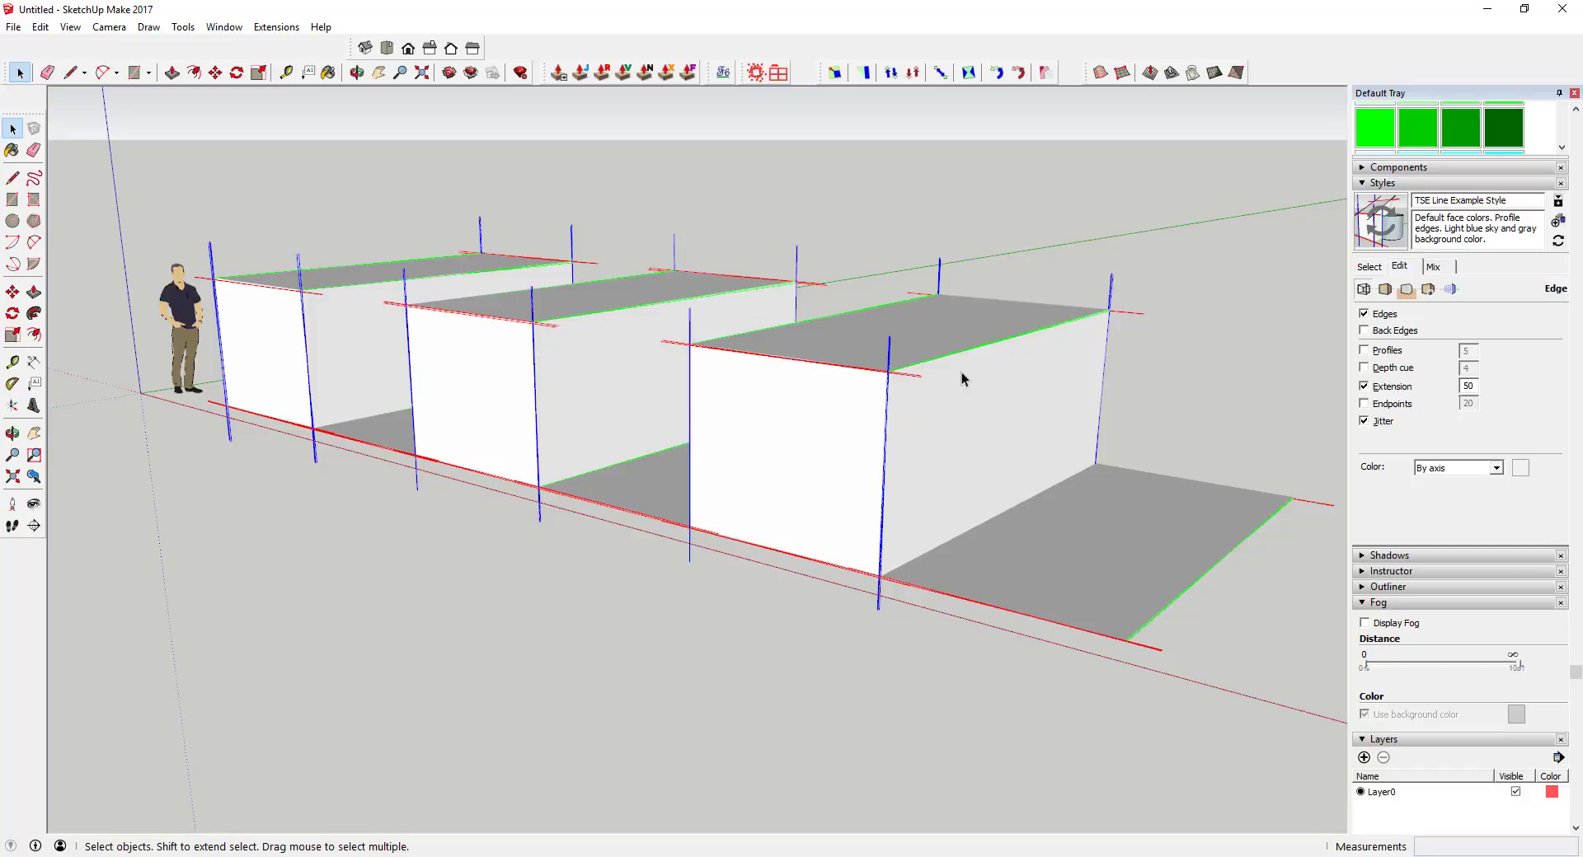
Draw two crossing off-axis lines on the last flat panel and inspect how By axis colors them.
{"action": "key", "text": "l"}
{"action": "left_click", "coordinate": [1020, 573]}
{"action": "left_click", "coordinate": [1236, 521]}
{"action": "key", "text": "space"}
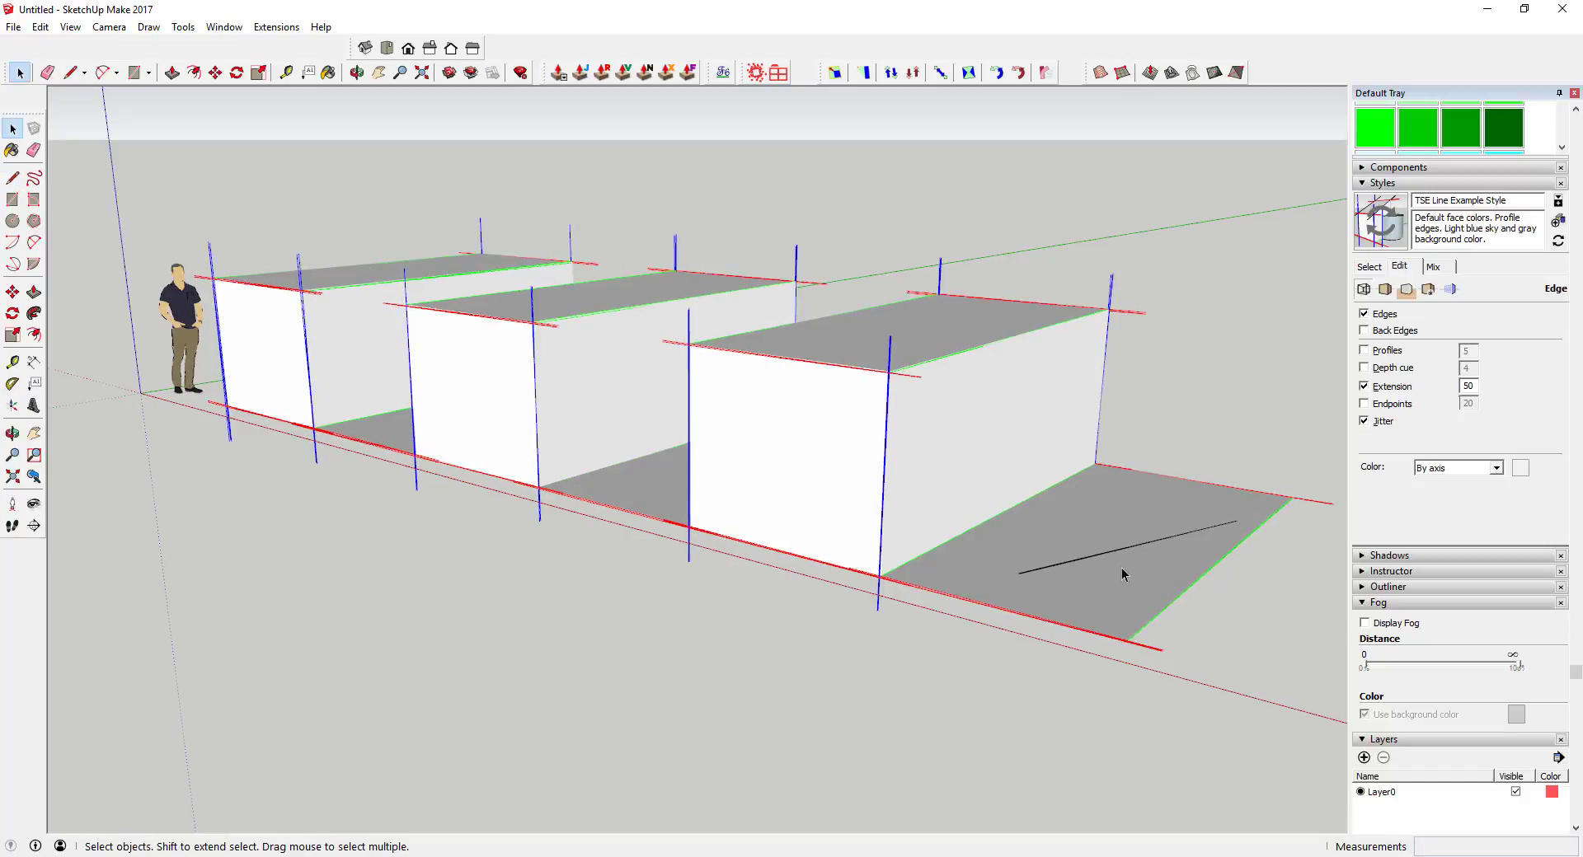
{"action": "key", "text": "l"}
{"action": "left_click", "coordinate": [1114, 498]}
{"action": "left_click", "coordinate": [1152, 577]}
{"action": "key", "text": "space"}
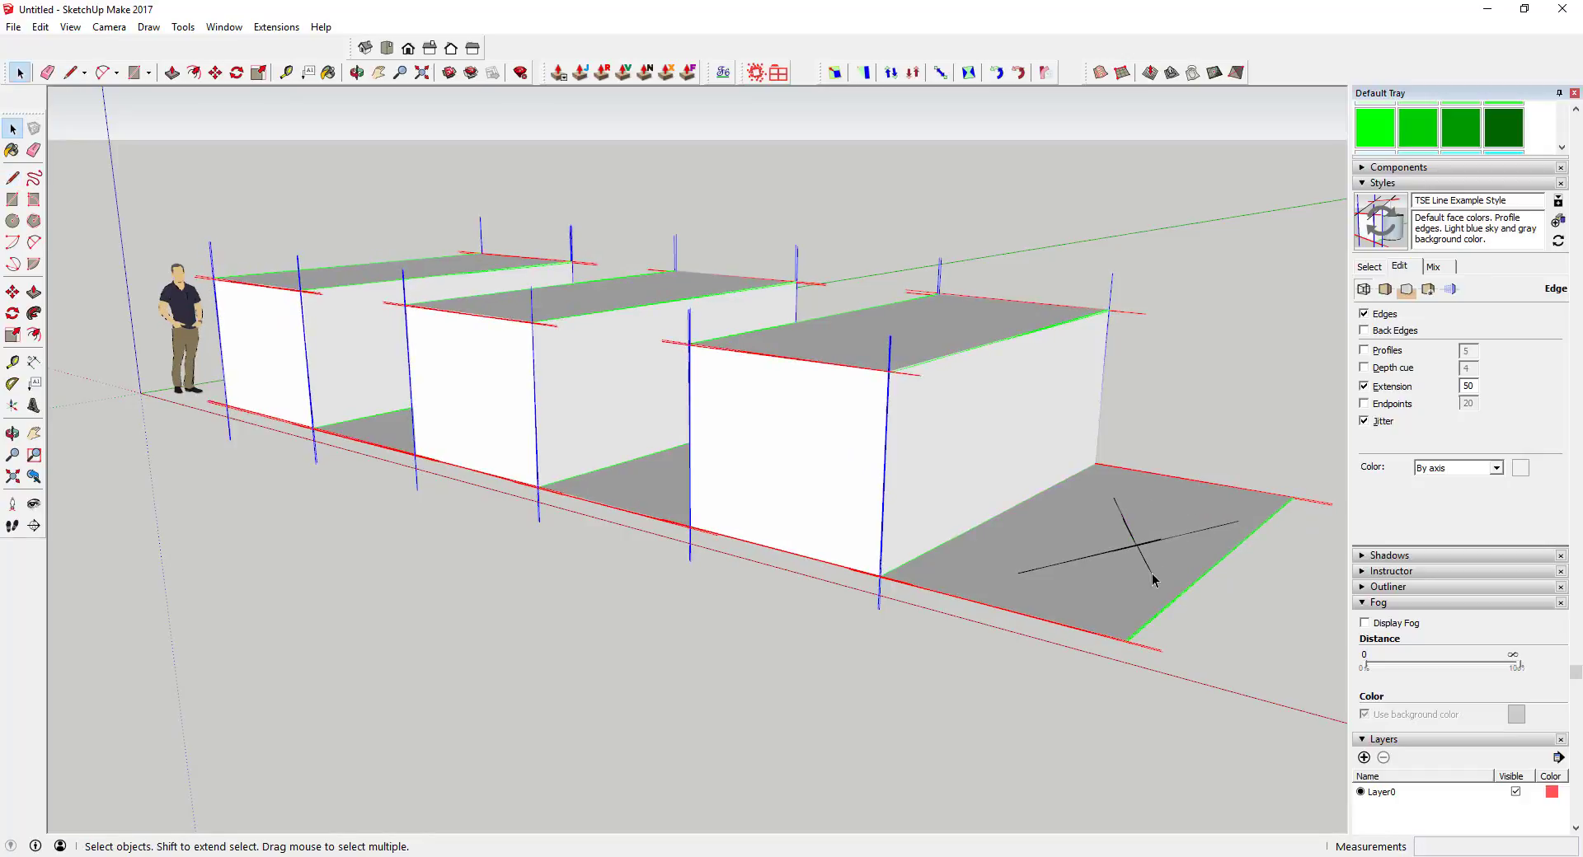
{"action": "scroll", "coordinate": [1149, 569], "scroll_direction": "up", "scroll_amount": 3}
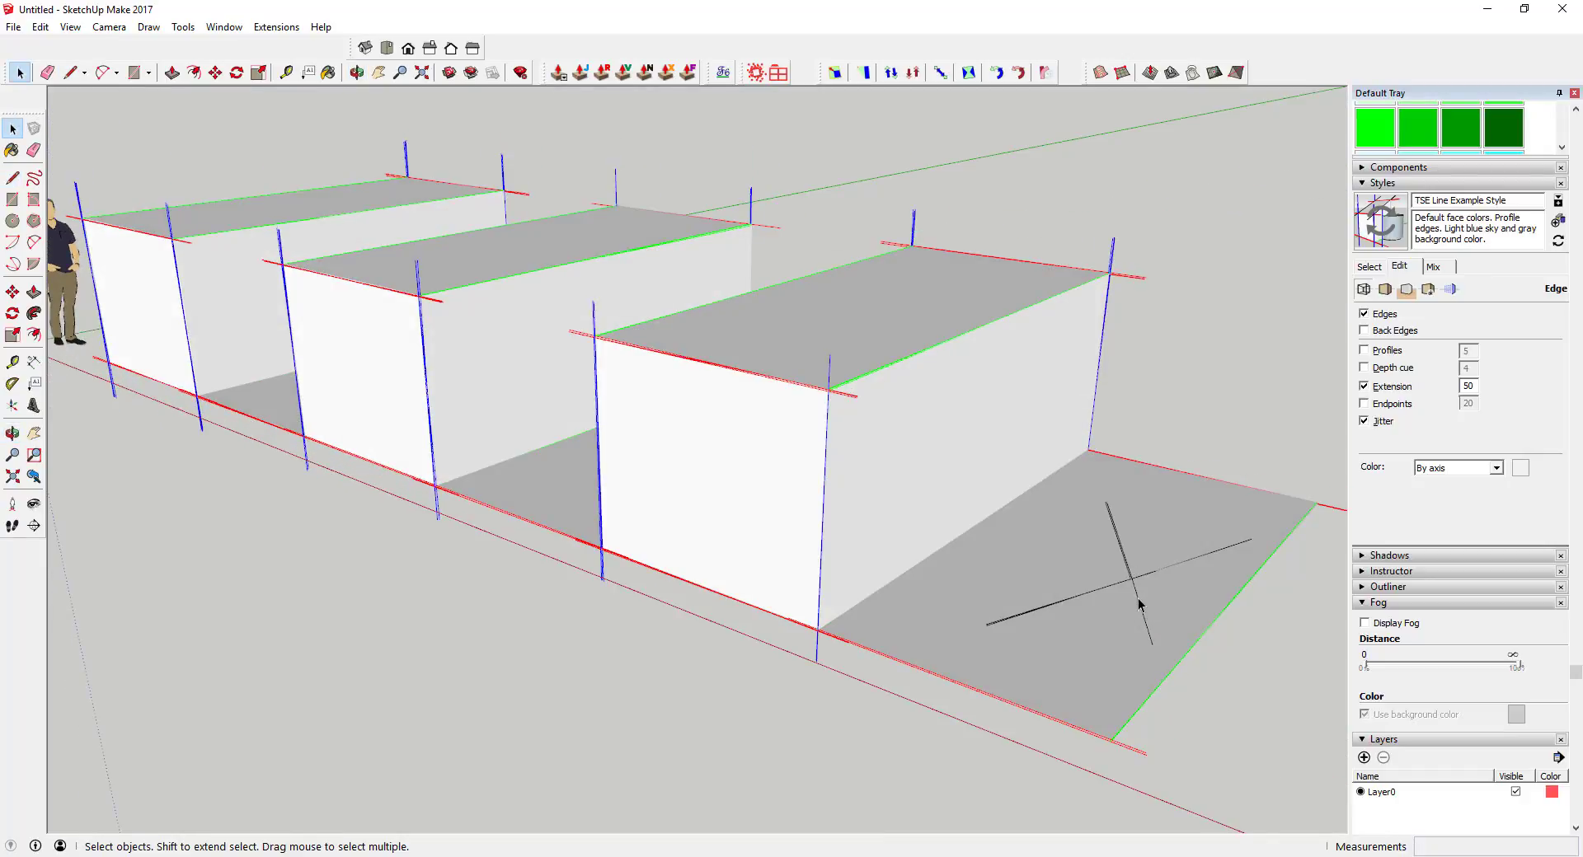
{"action": "scroll", "coordinate": [1142, 593], "scroll_direction": "down", "scroll_amount": 3}
{"action": "middle_click_drag", "start_coordinate": [1142, 593], "coordinate": [1114, 561]}
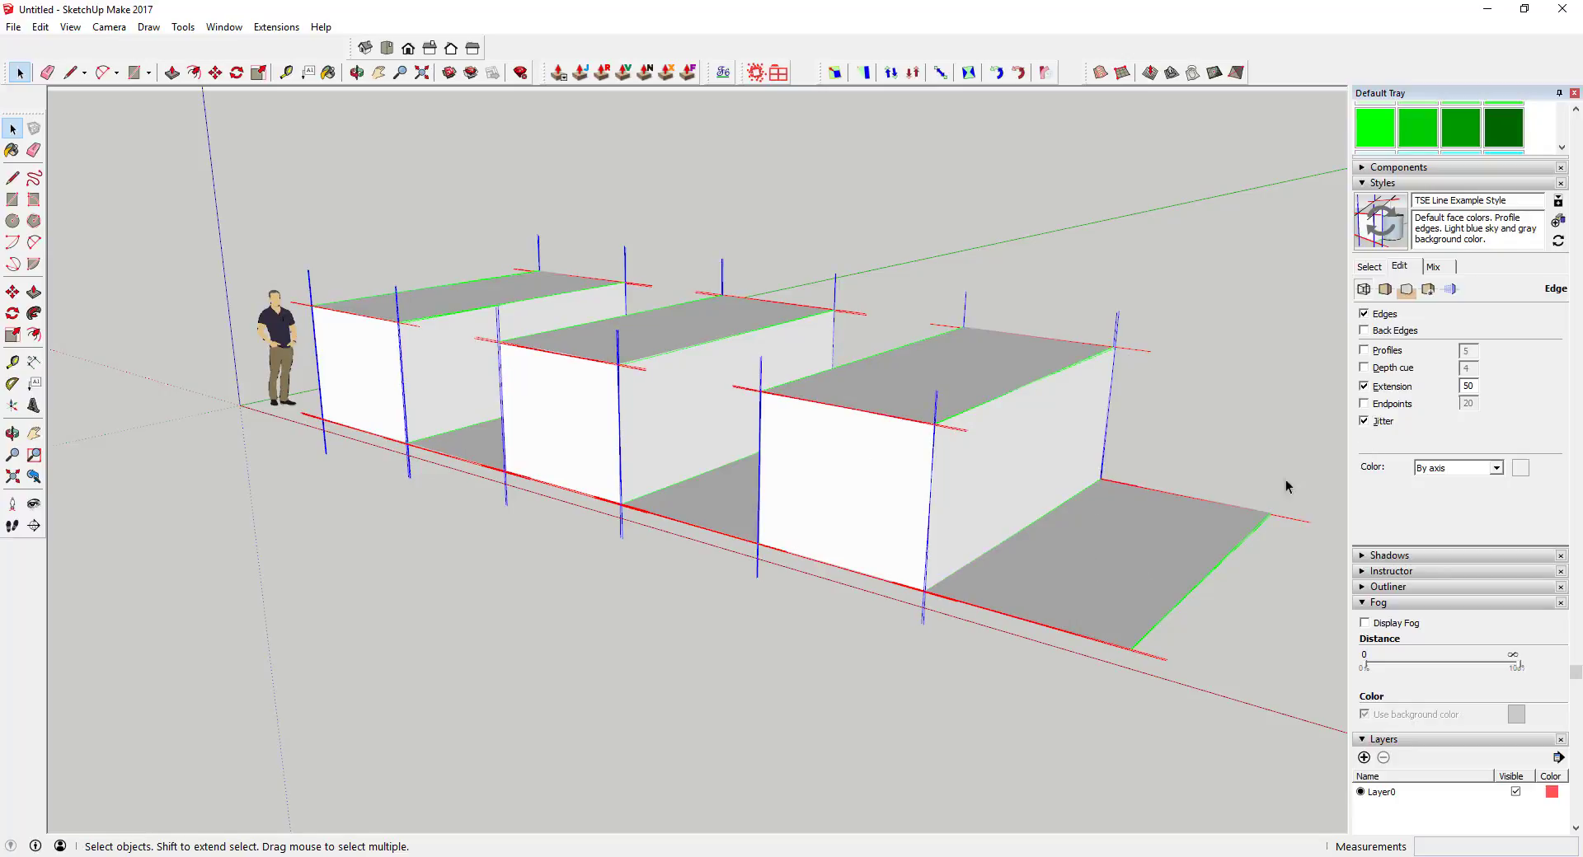
Set the style's edge color mode to All same with black edges.
{"action": "middle_click_drag", "start_coordinate": [1135, 487], "coordinate": [1130, 464]}
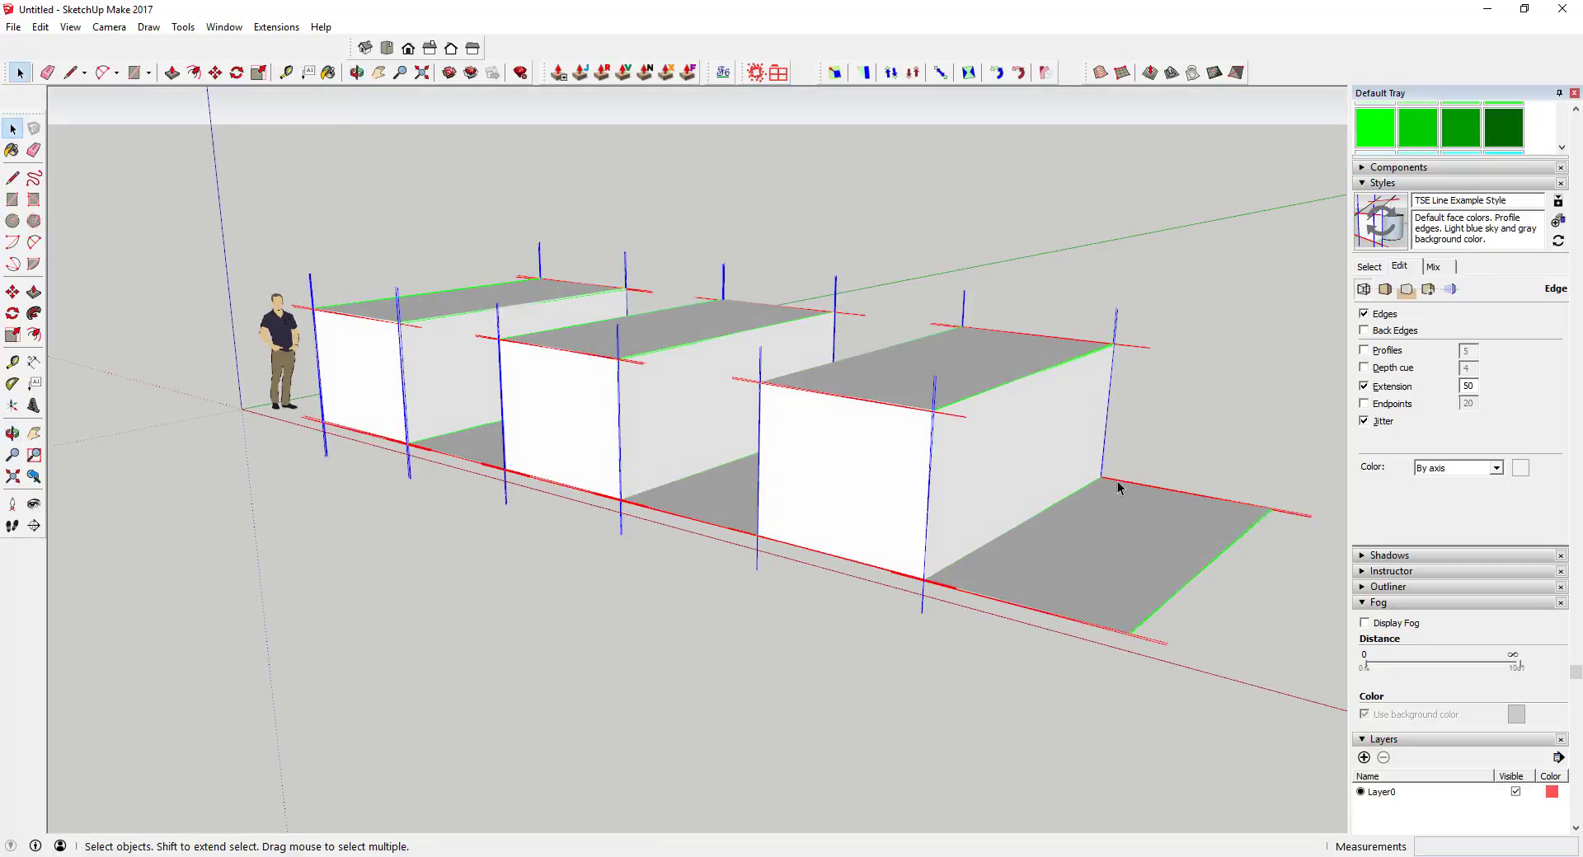
{"action": "scroll", "coordinate": [1109, 479], "scroll_direction": "down", "scroll_amount": 3}
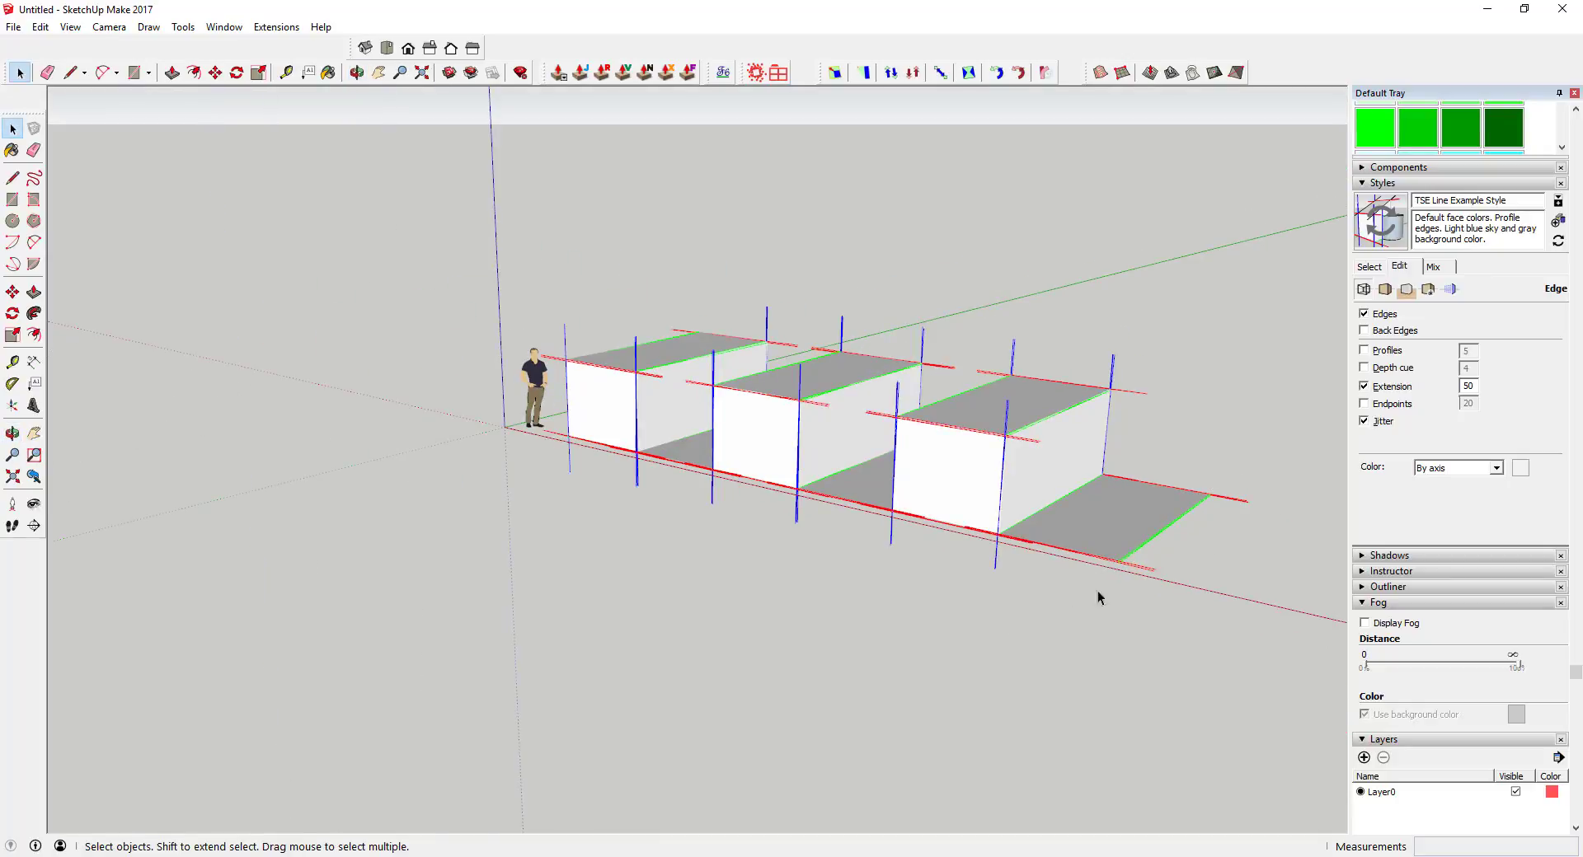
{"action": "left_click", "coordinate": [1436, 469]}
{"action": "left_click", "coordinate": [1433, 483]}
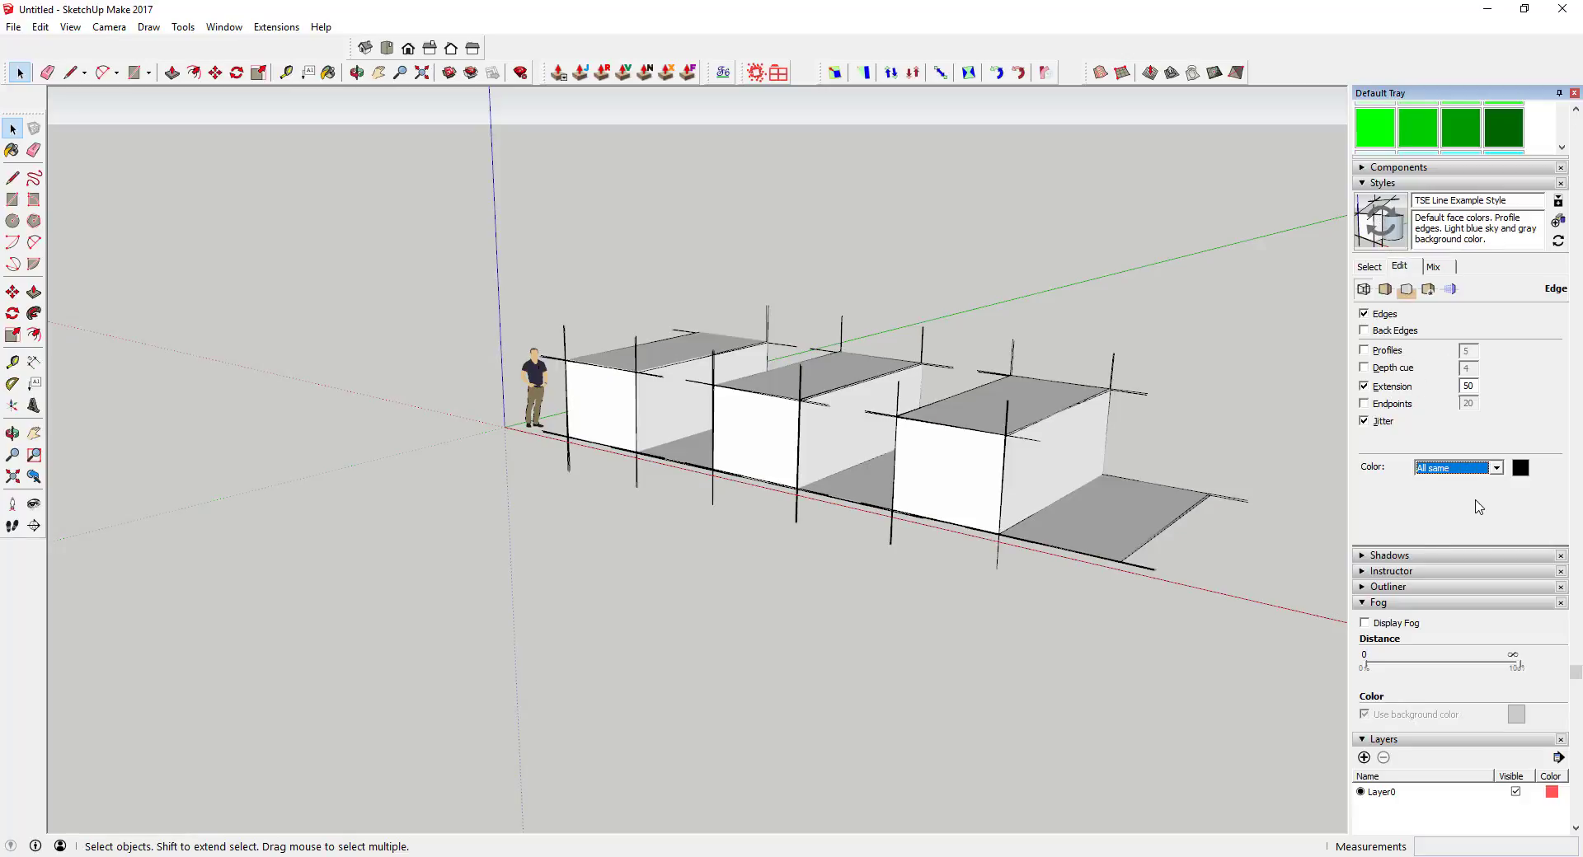
Toggle Profiles on and off again, and update TSE Line Example Style with the changes.
{"action": "left_click", "coordinate": [1387, 351]}
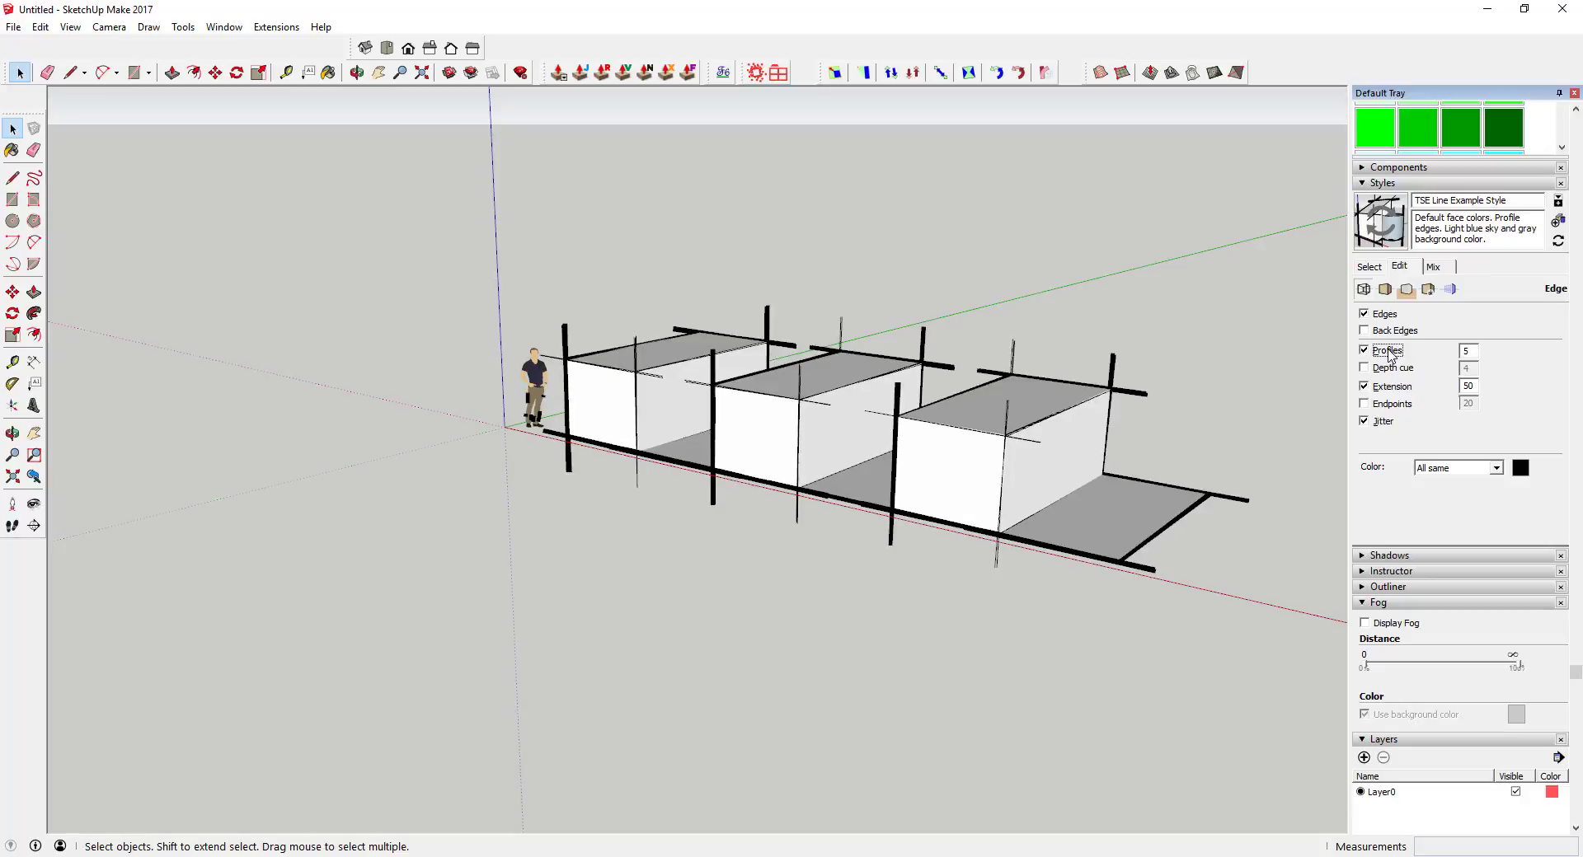
{"action": "left_click", "coordinate": [1388, 351]}
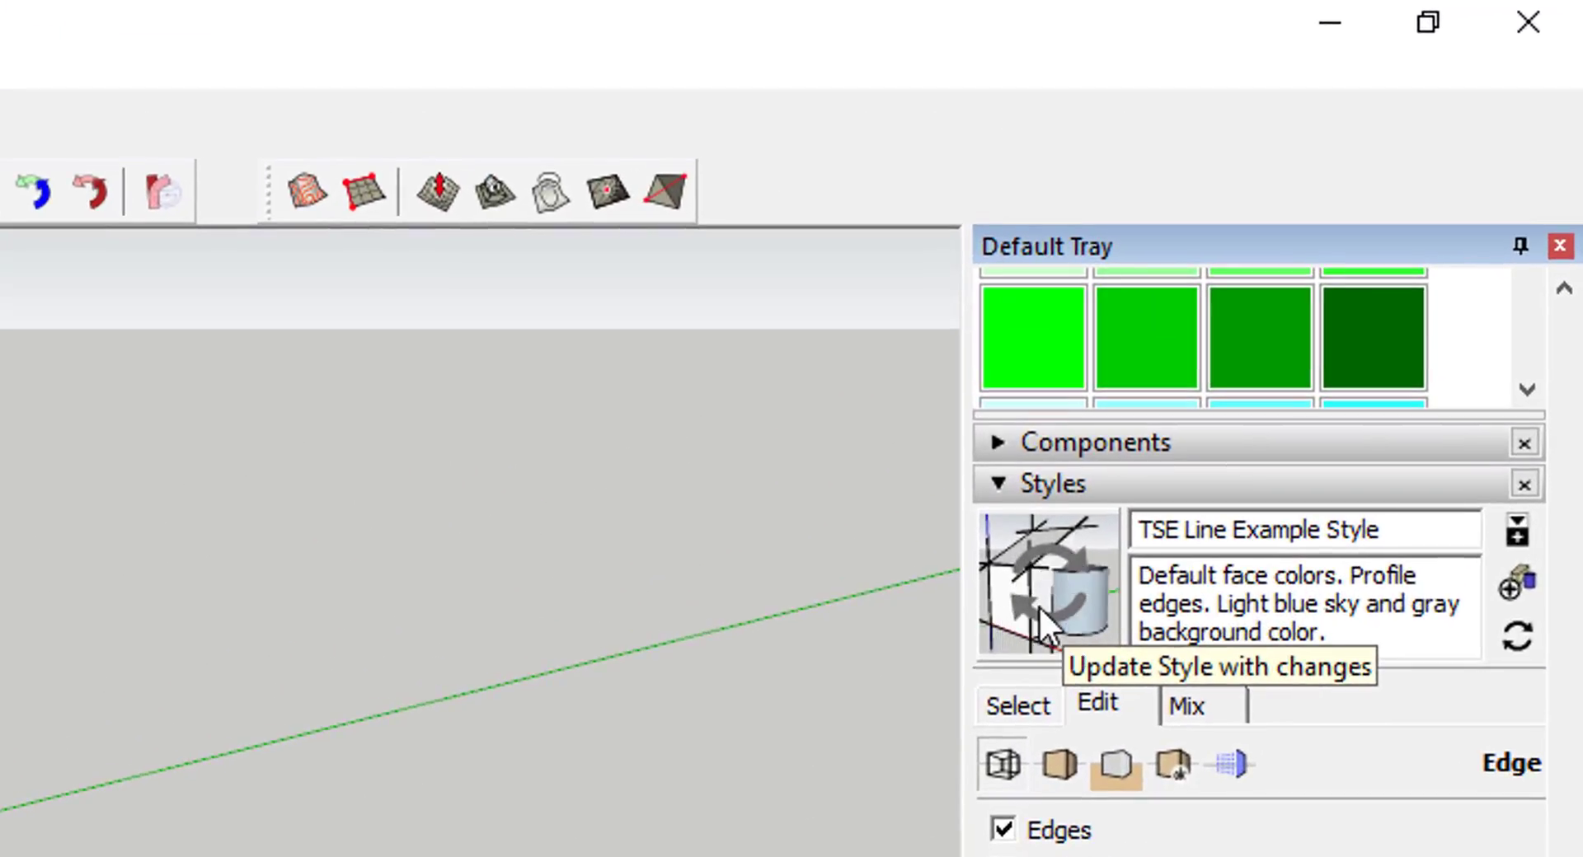
{"action": "left_click", "coordinate": [1039, 606]}
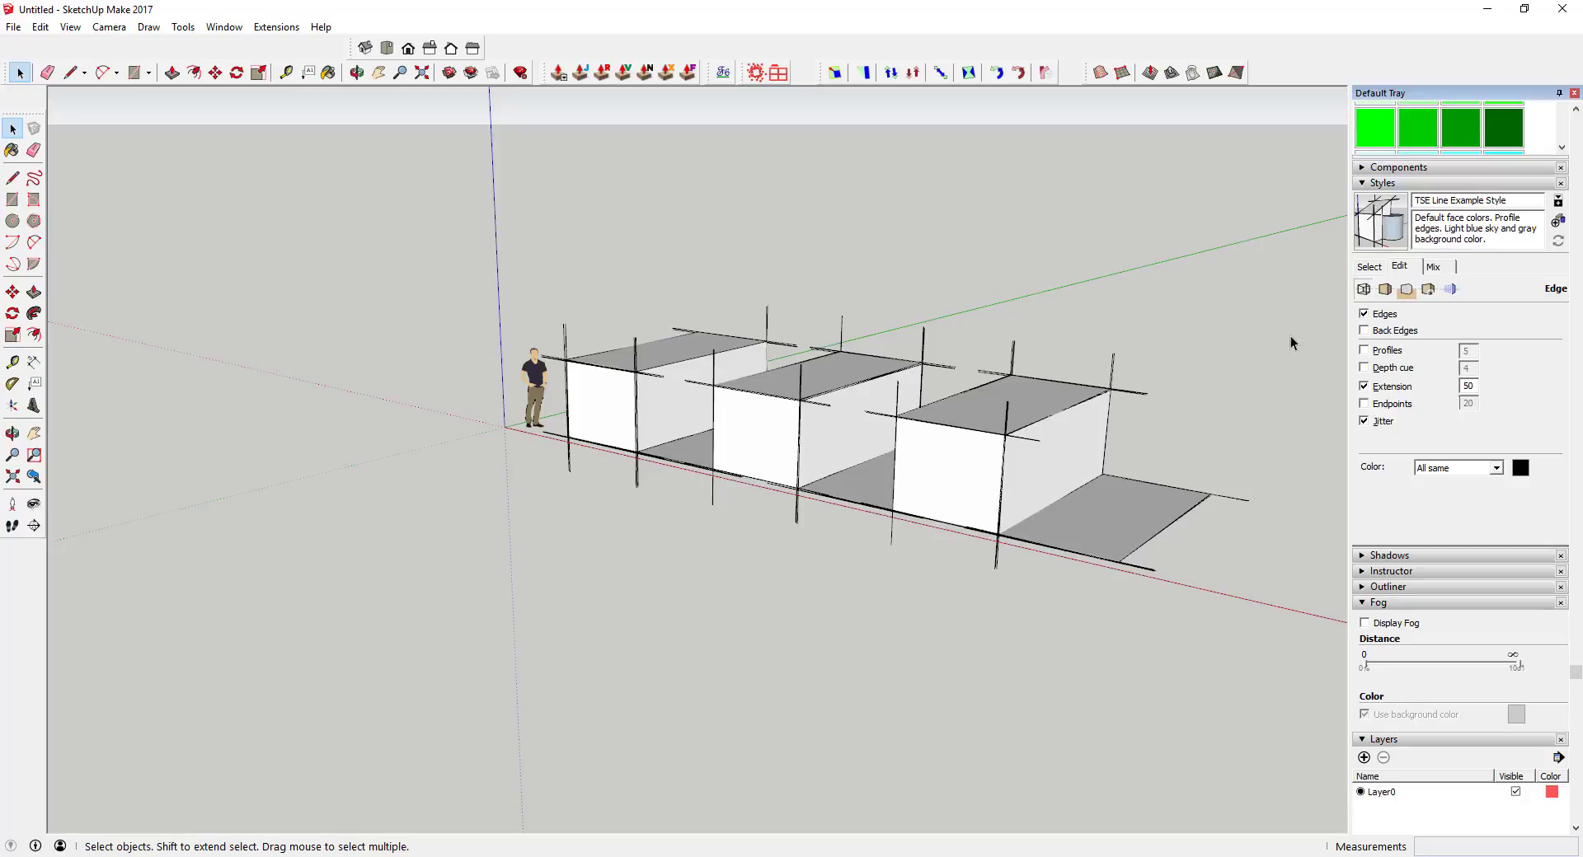
Try out styles from the Assorted Styles collection, including Brush Strokes on Canvas and Watercolor Paper with Pencil.
{"action": "left_click", "coordinate": [1369, 268]}
{"action": "left_click", "coordinate": [1475, 289]}
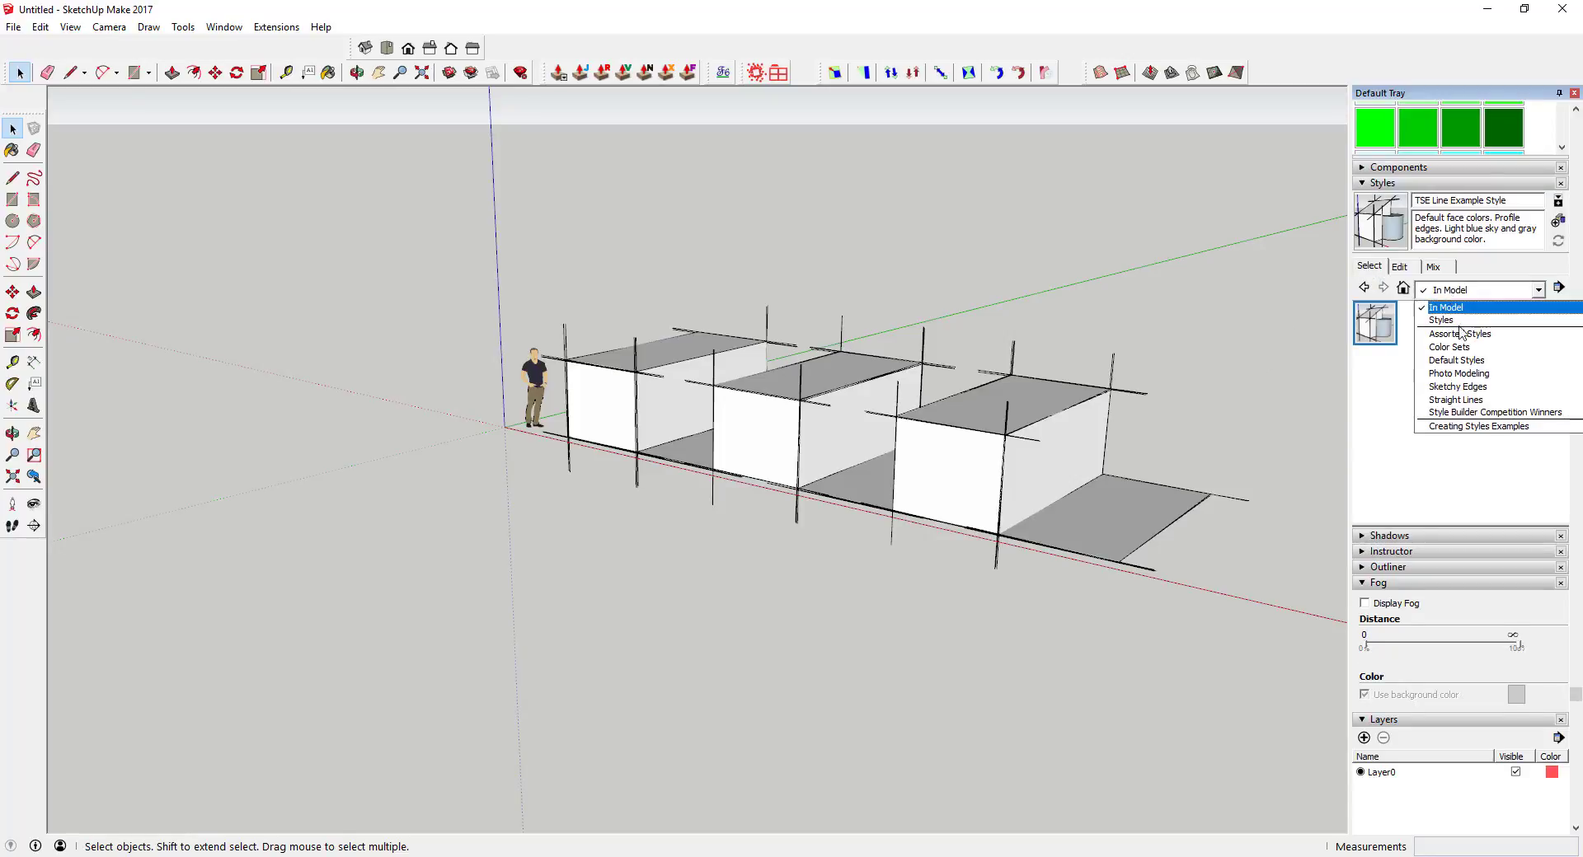
{"action": "left_click", "coordinate": [1449, 332]}
{"action": "left_click", "coordinate": [1418, 326]}
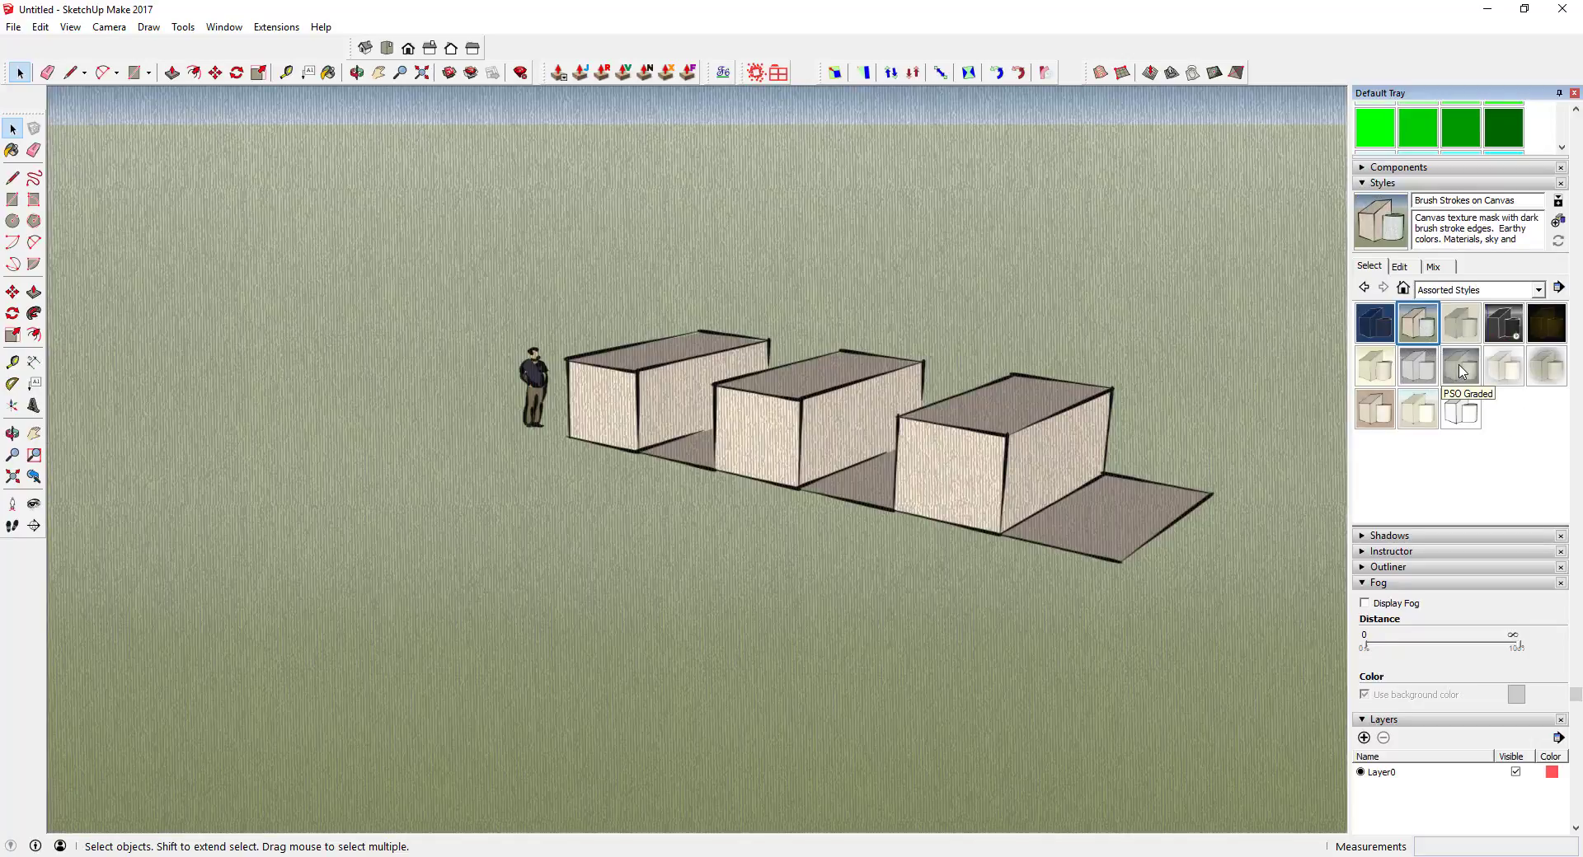
{"action": "left_click", "coordinate": [1443, 408]}
{"action": "left_click", "coordinate": [1418, 409]}
Reapply TSE Line Example Style from the In Model styles.
{"action": "left_click", "coordinate": [1538, 289]}
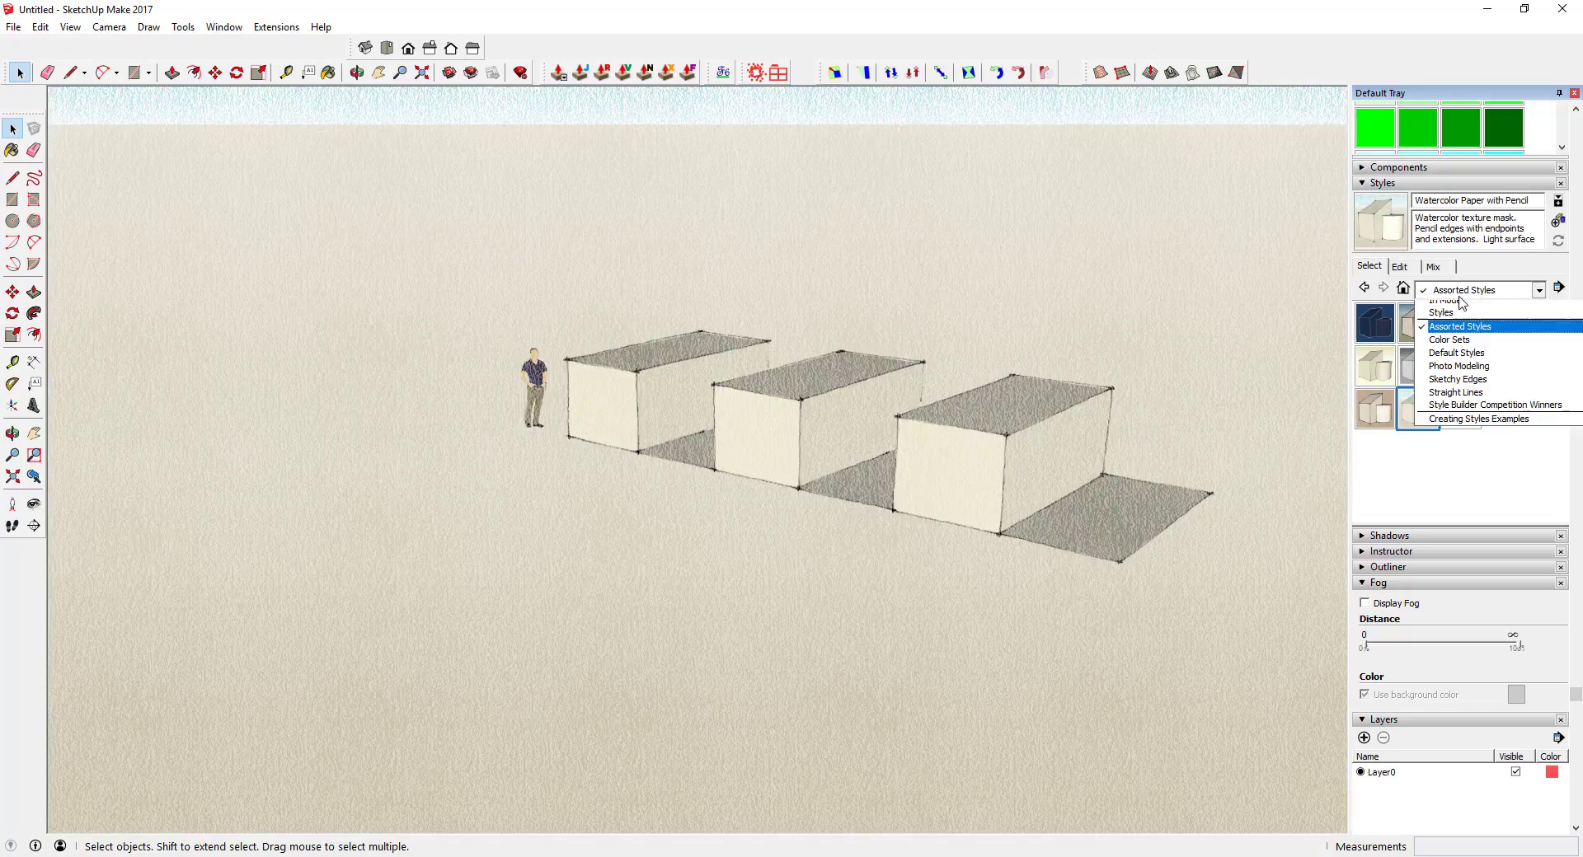
{"action": "left_click", "coordinate": [1446, 308]}
{"action": "left_click", "coordinate": [1462, 328]}
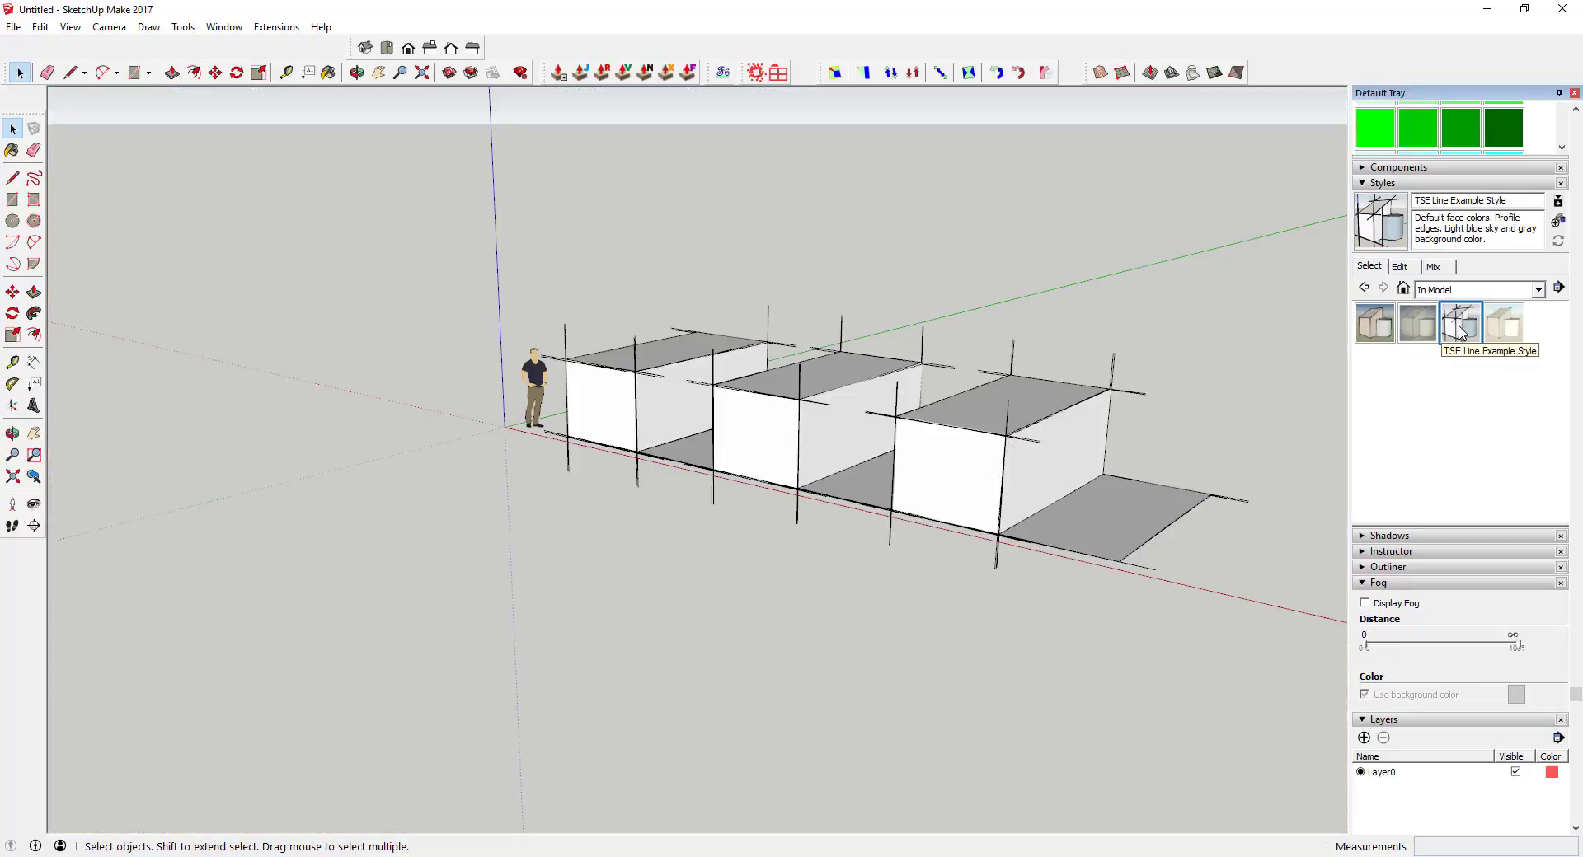
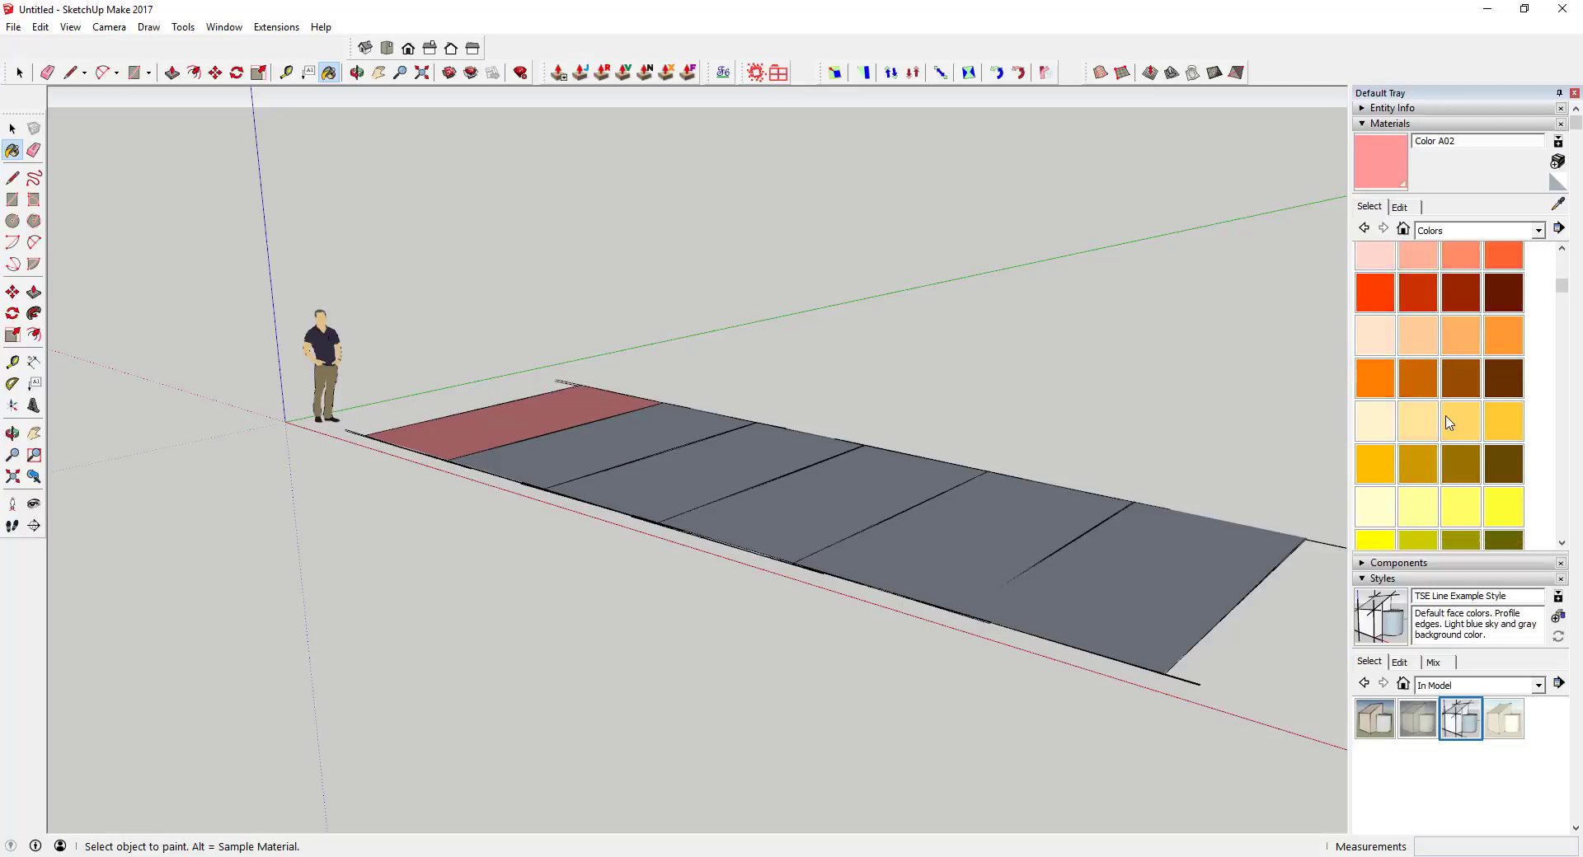
Paint the fourth strip of the ground row with the light cyan Color H02.
{"action": "scroll", "coordinate": [1443, 416], "scroll_direction": "down", "scroll_amount": 3}
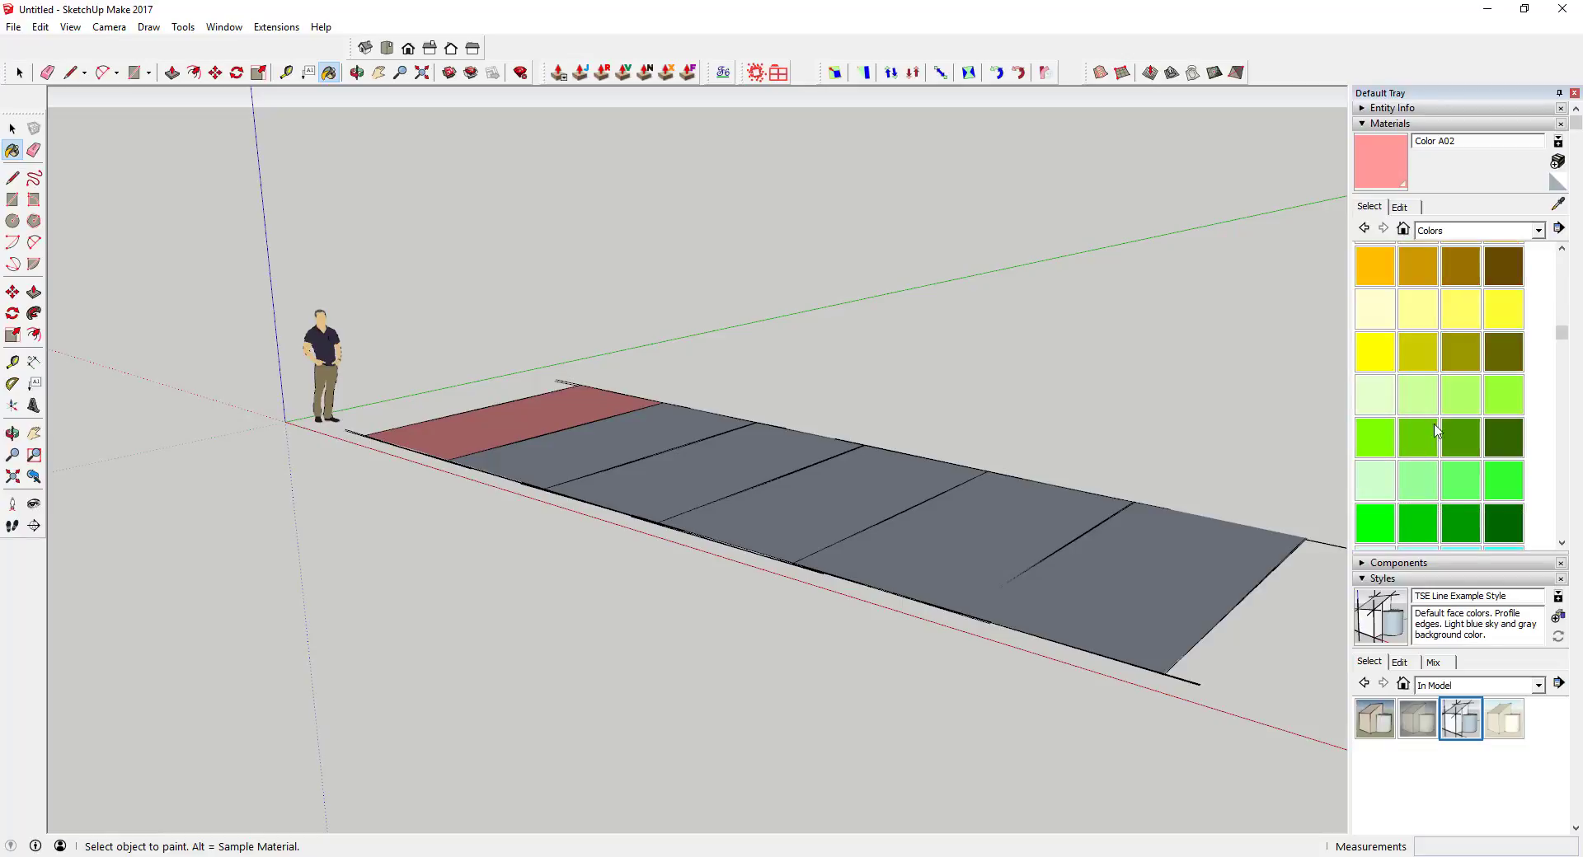
{"action": "scroll", "coordinate": [1430, 472], "scroll_direction": "down", "scroll_amount": 3}
{"action": "left_click", "coordinate": [1429, 474]}
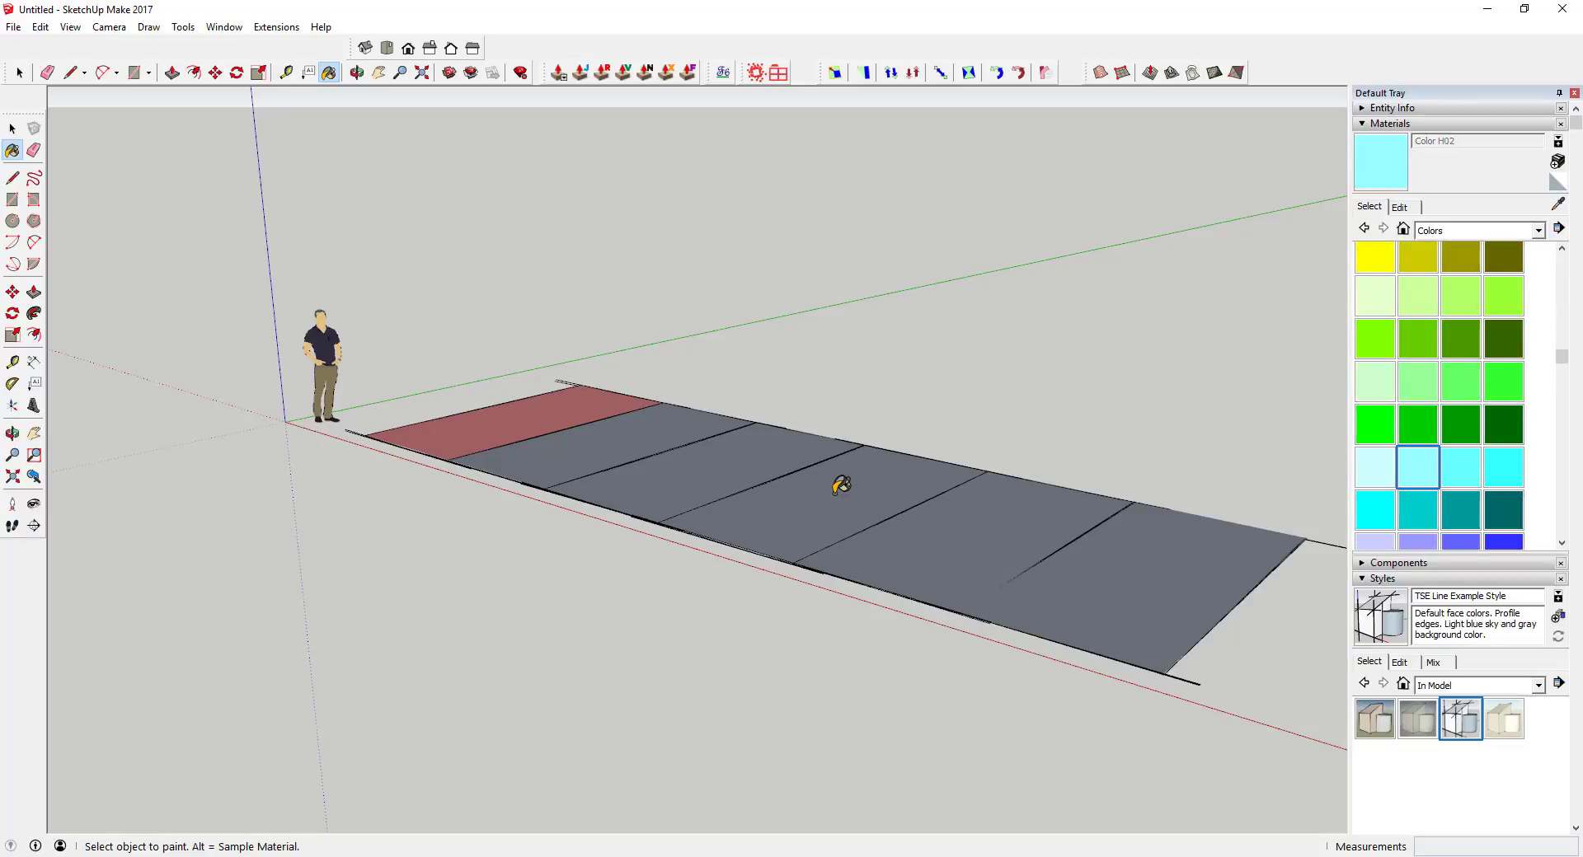
{"action": "left_click", "coordinate": [838, 487]}
{"action": "key", "text": "space"}
Paint the third strip with the light purple Color I02.
{"action": "scroll", "coordinate": [1418, 458], "scroll_direction": "down", "scroll_amount": 3}
{"action": "left_click", "coordinate": [1430, 462]}
{"action": "left_click", "coordinate": [754, 462]}
{"action": "key", "text": "space"}
Paint the last strip of the row with the pink Color L02.
{"action": "scroll", "coordinate": [1459, 478], "scroll_direction": "down", "scroll_amount": 3}
{"action": "scroll", "coordinate": [1461, 470], "scroll_direction": "down", "scroll_amount": 5}
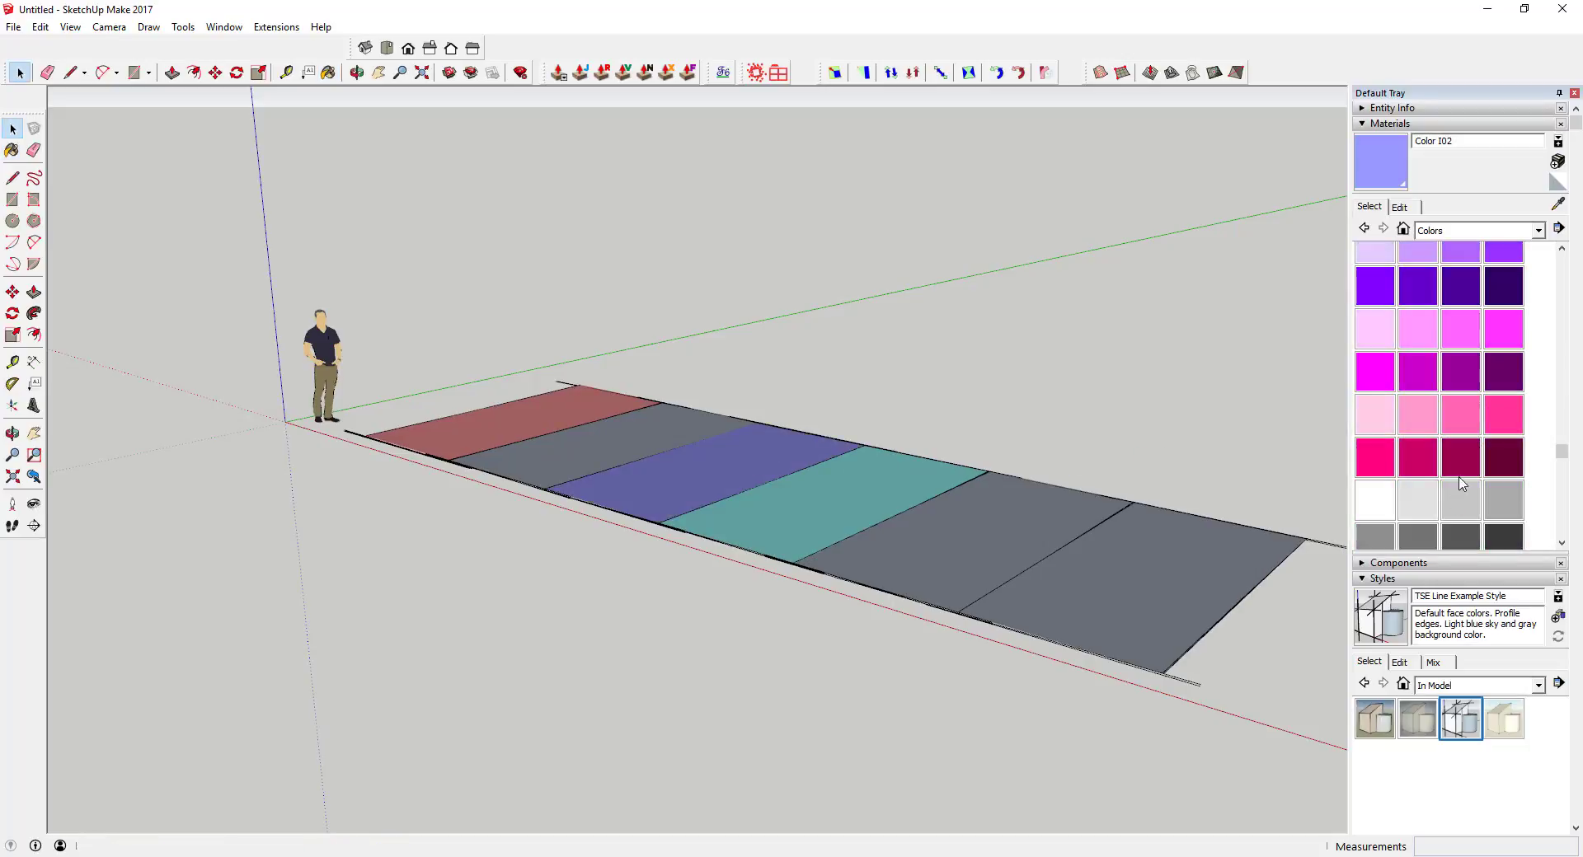
{"action": "left_click", "coordinate": [1432, 412]}
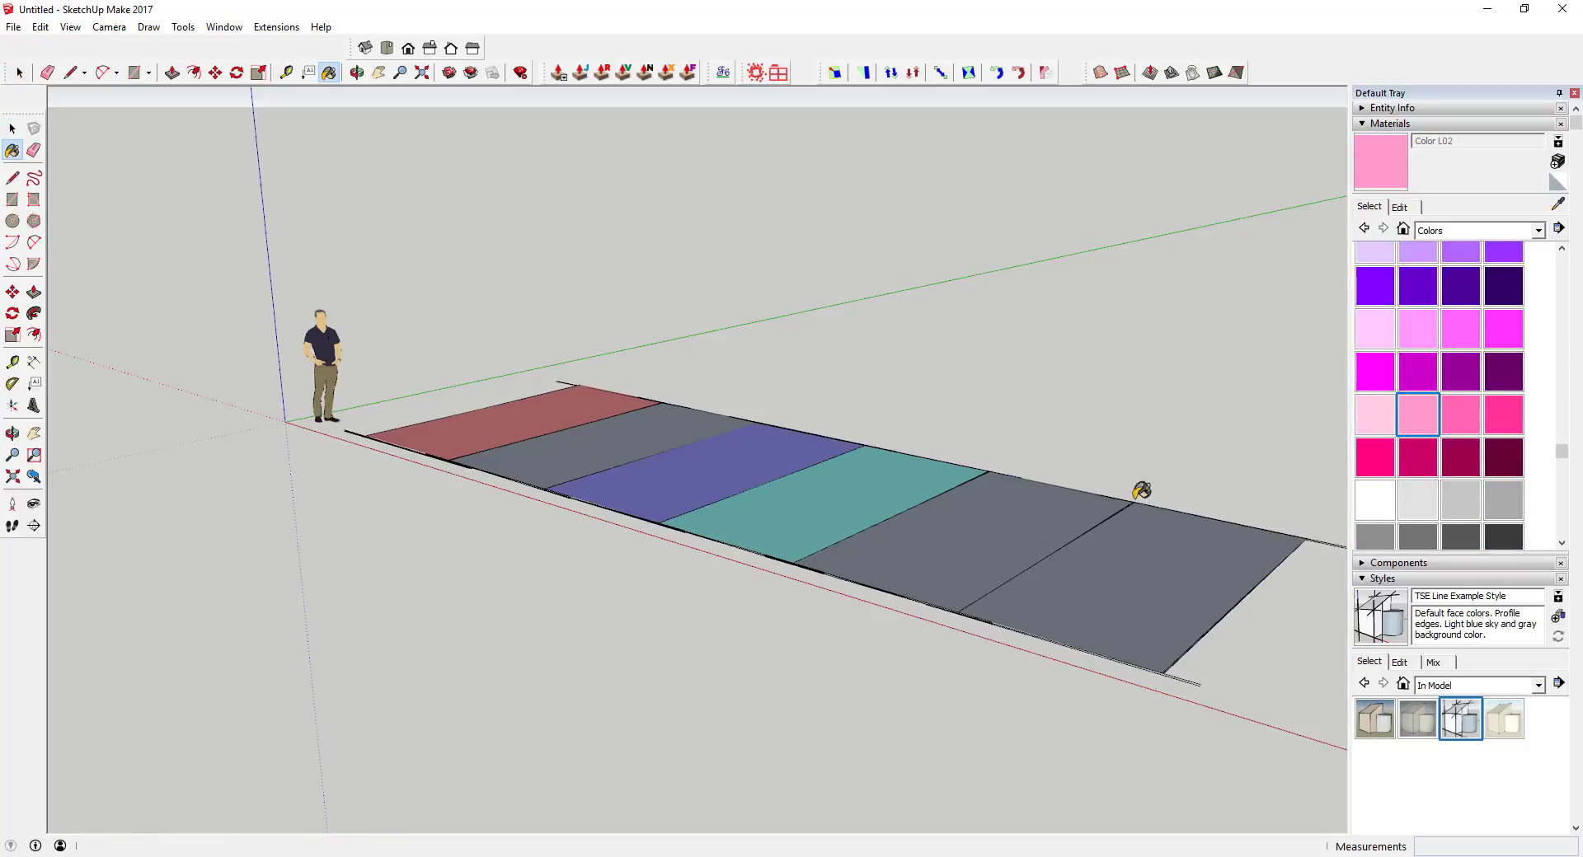
{"action": "left_click", "coordinate": [1072, 577]}
{"action": "key", "text": "space"}
Push/Pull the red, purple, cyan, fifth and pink strips into boxes of differing heights, with the cyan one about 2' 5" high.
{"action": "key", "text": "p"}
{"action": "left_click_drag", "start_coordinate": [512, 425], "coordinate": [548, 392]}
{"action": "left_click_drag", "start_coordinate": [664, 482], "coordinate": [685, 356]}
{"action": "left_click_drag", "start_coordinate": [827, 459], "coordinate": [869, 449]}
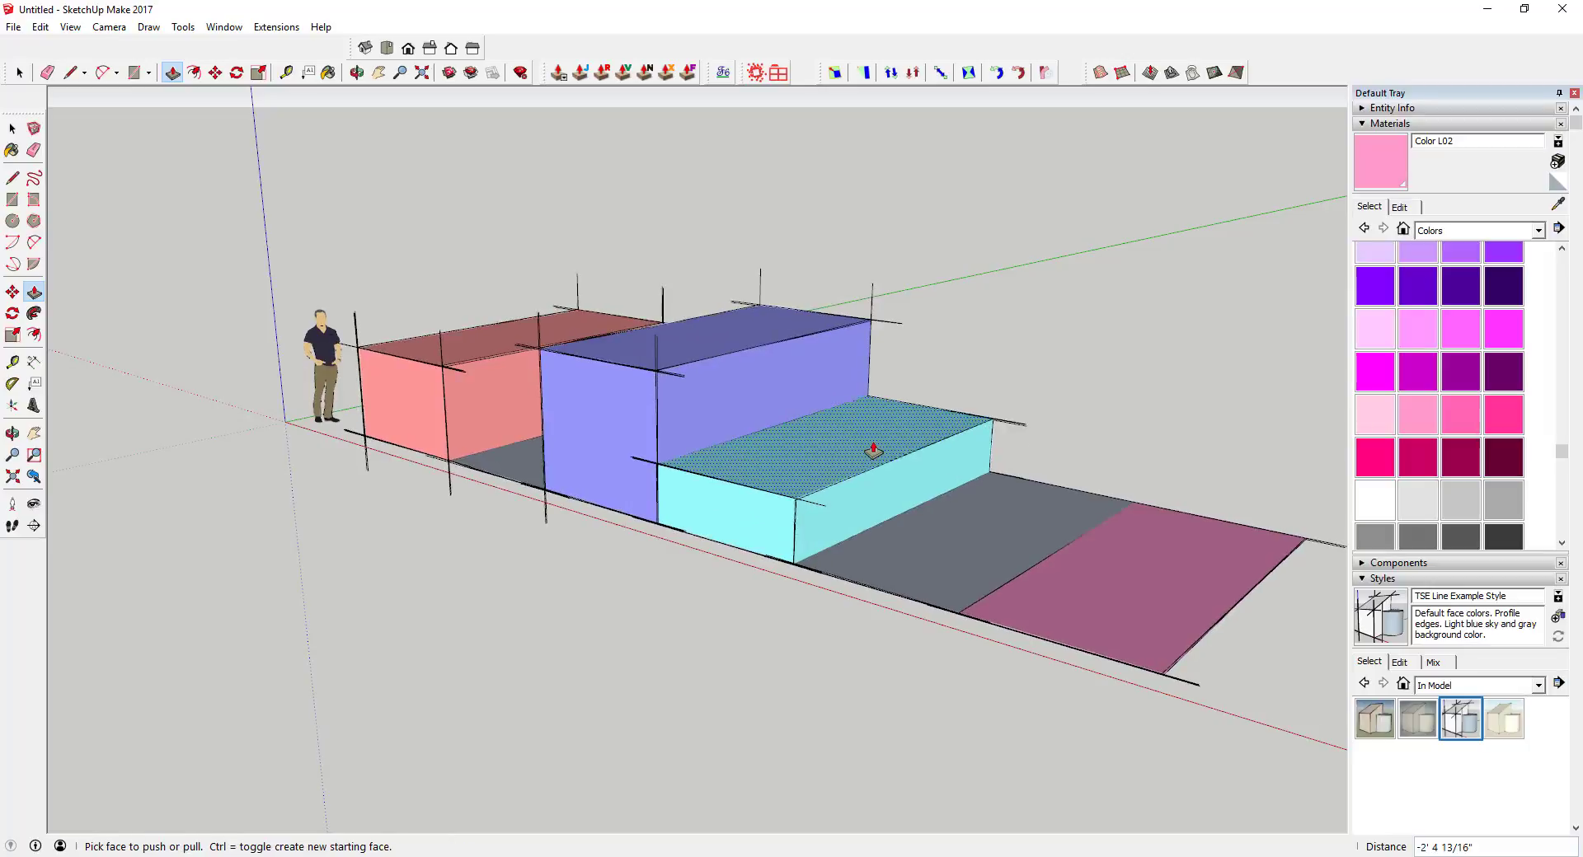
{"action": "left_click_drag", "start_coordinate": [1053, 530], "coordinate": [1053, 521]}
{"action": "left_click_drag", "start_coordinate": [1153, 605], "coordinate": [1166, 438]}
{"action": "key", "text": "space"}
{"action": "scroll", "coordinate": [1053, 437], "scroll_direction": "down", "scroll_amount": 2}
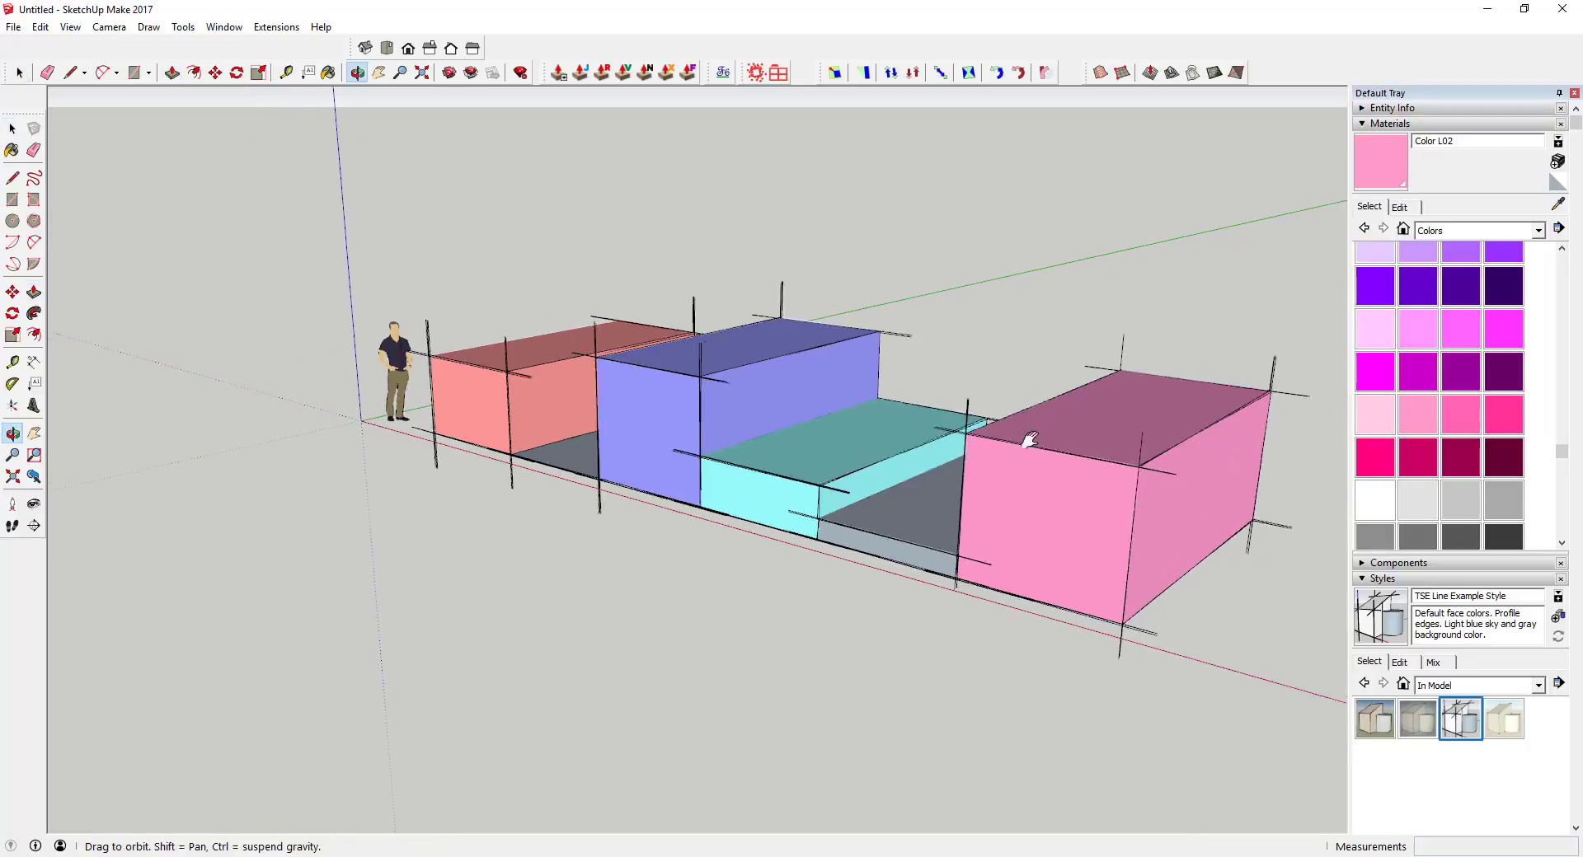
{"action": "middle_click_drag", "start_coordinate": [1052, 437], "coordinate": [863, 446]}
{"action": "scroll", "coordinate": [1453, 353], "scroll_direction": "up", "scroll_amount": 5}
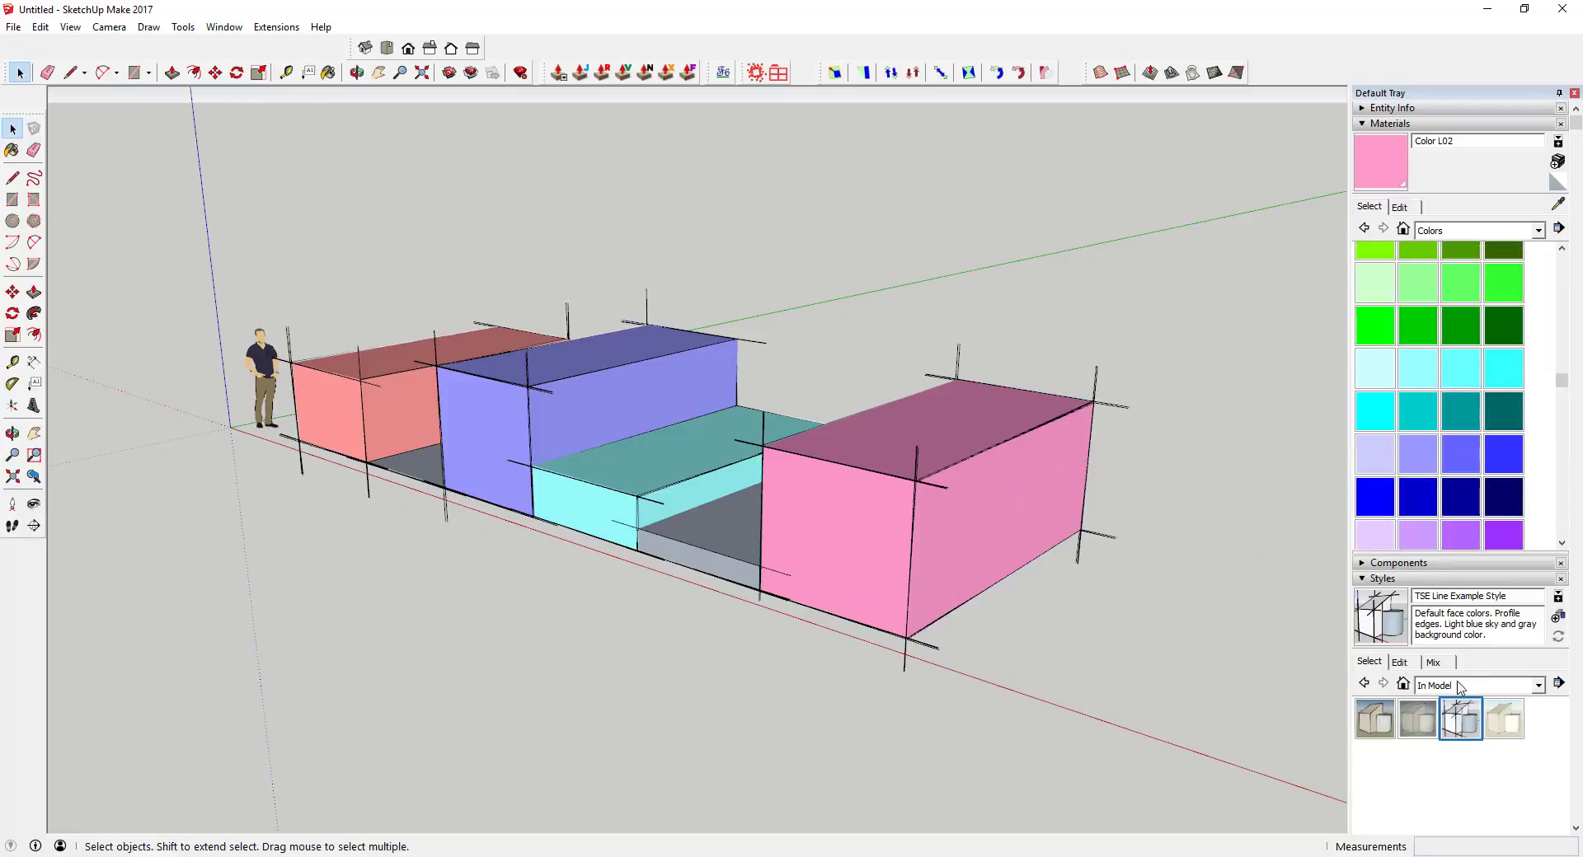
Turn on Profiles in the style's edge settings and set the edge Extension to 25.
{"action": "scroll", "coordinate": [1468, 767], "scroll_direction": "down", "scroll_amount": 3}
{"action": "left_click", "coordinate": [1402, 466]}
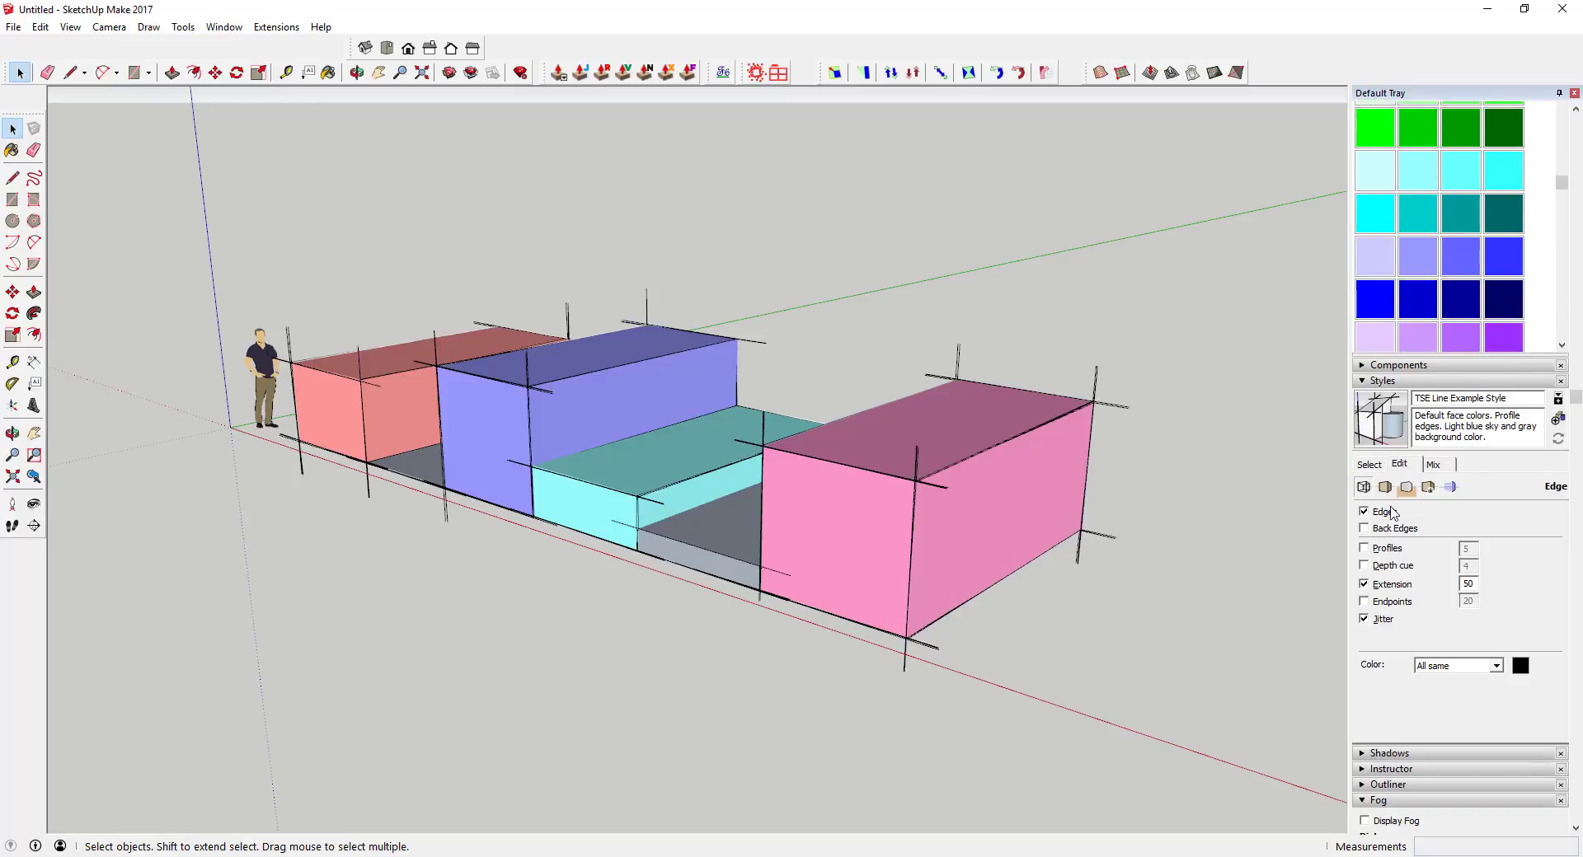
{"action": "left_click", "coordinate": [1382, 549]}
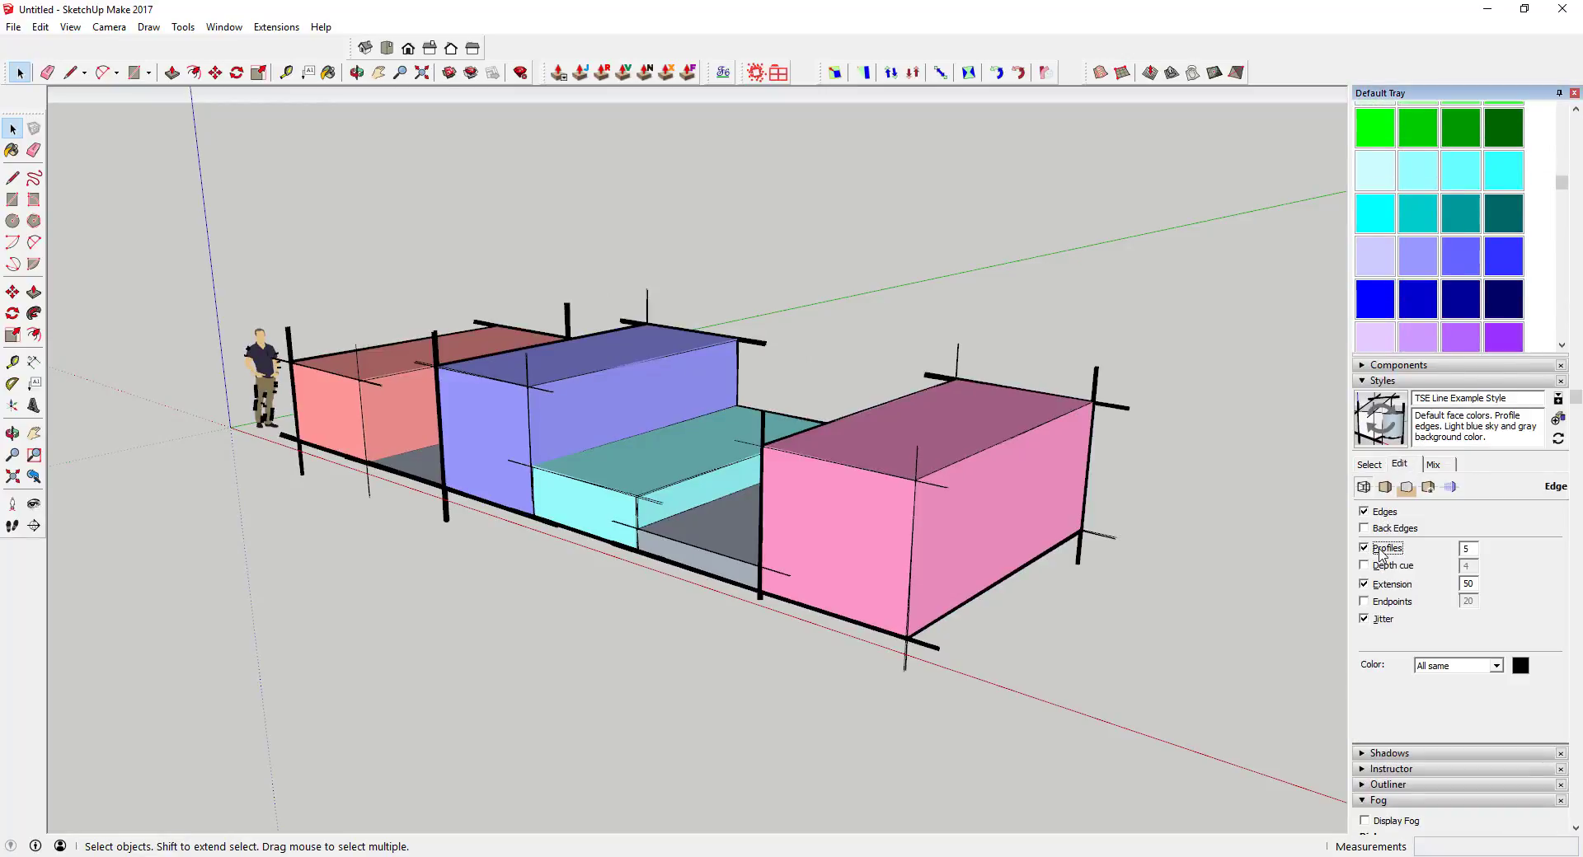
{"action": "double_click", "coordinate": [1473, 585]}
{"action": "type", "text": "25"}
{"action": "key", "text": "Return"}
Erase the person figure standing beside the red box.
{"action": "mouse_move", "coordinate": [1051, 525]}
{"action": "middle_mouse_down"}
{"action": "mouse_move", "coordinate": [1080, 508]}
{"action": "mouse_move", "coordinate": [996, 485]}
{"action": "middle_mouse_up"}
{"action": "key", "text": "e"}
{"action": "left_click", "coordinate": [223, 383]}
{"action": "key", "text": "space"}
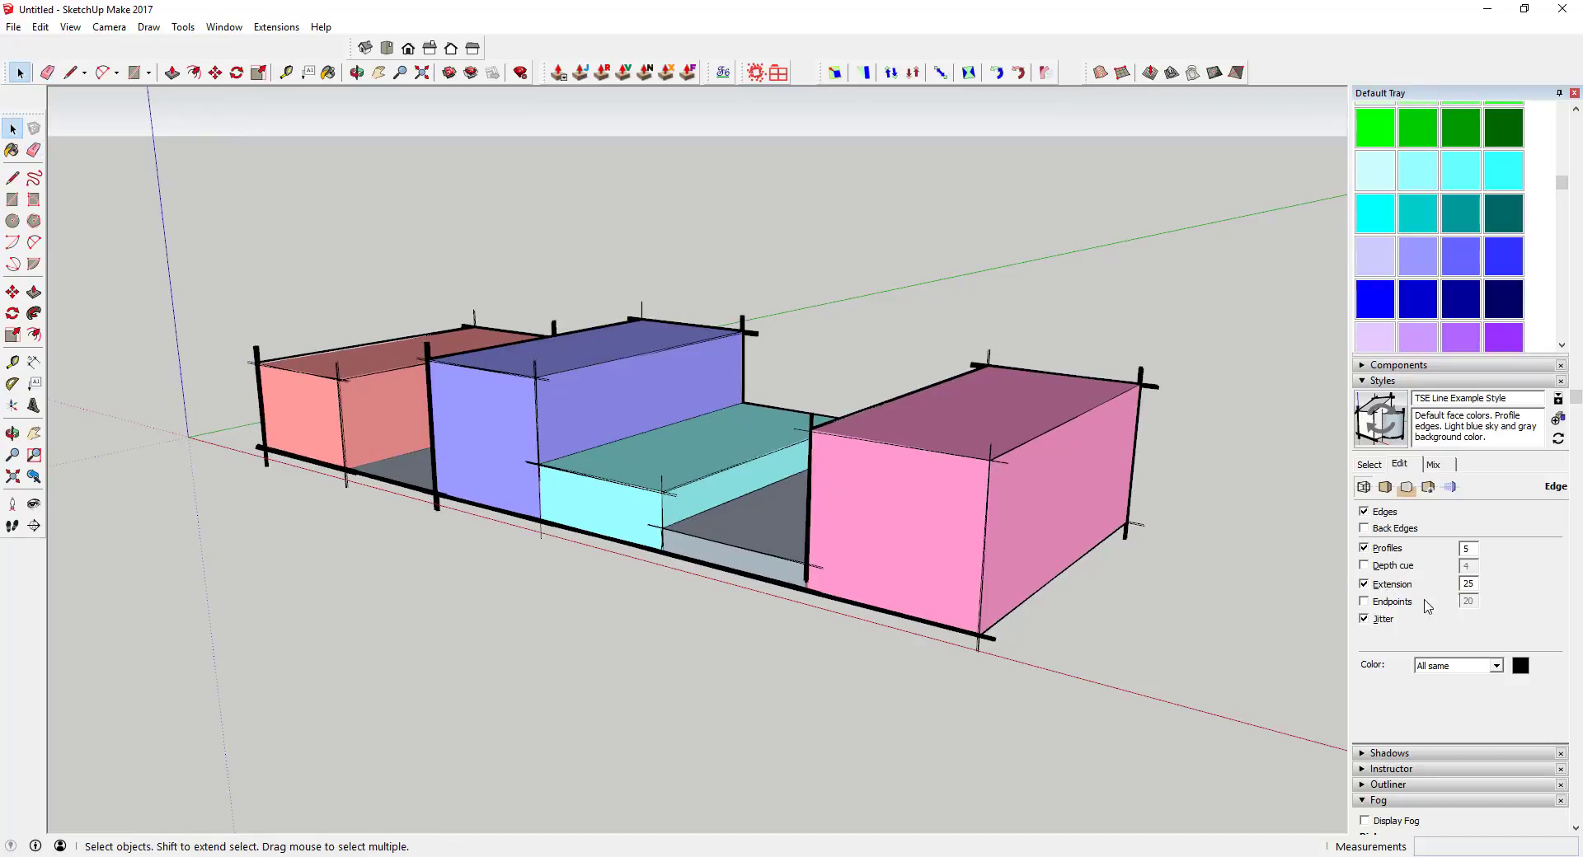
Reduce the style's edge Extension to 15.
{"action": "double_click", "coordinate": [1469, 584]}
{"action": "type", "text": "15"}
{"action": "key", "text": "Return"}
Toggle Endpoints on and off, then turn off Profiles and toggle Depth cue on and off.
{"action": "left_click", "coordinate": [1395, 603]}
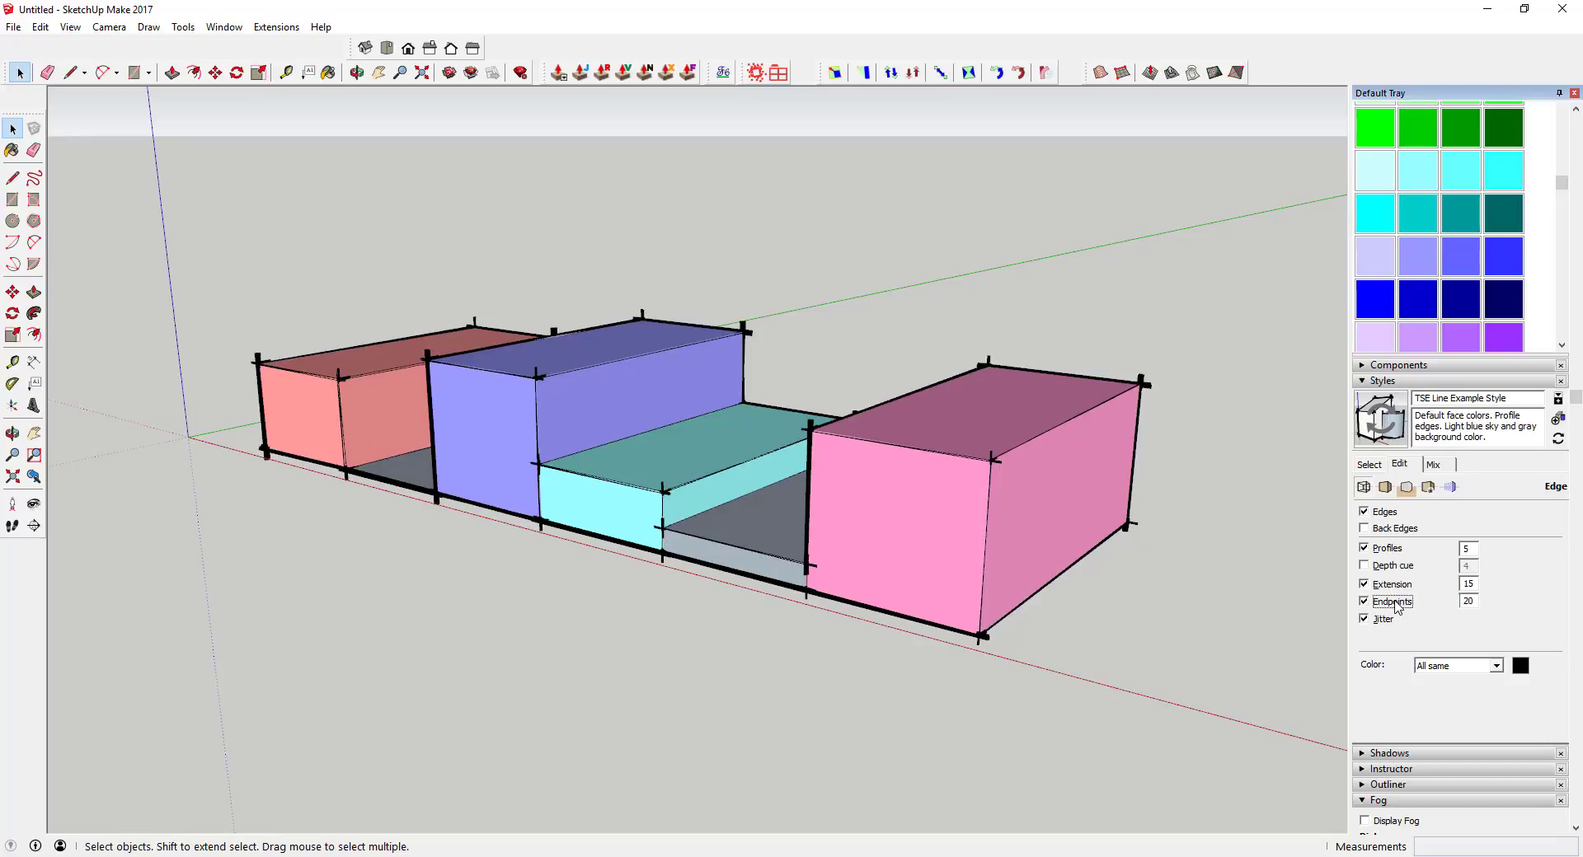
{"action": "left_click", "coordinate": [1397, 604]}
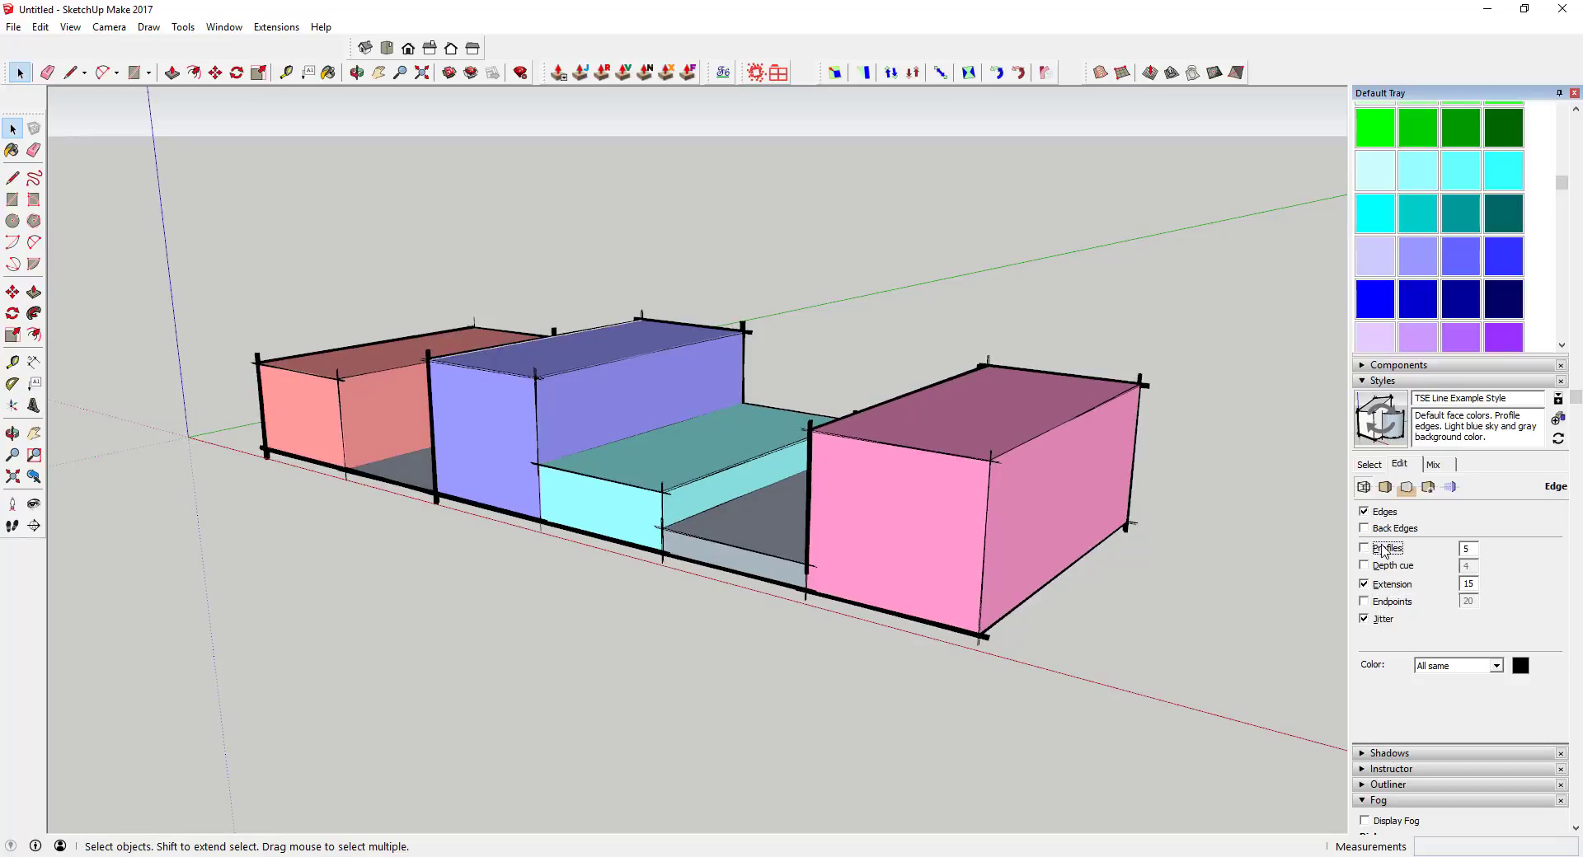
{"action": "left_click", "coordinate": [1388, 549]}
{"action": "left_click", "coordinate": [1398, 567]}
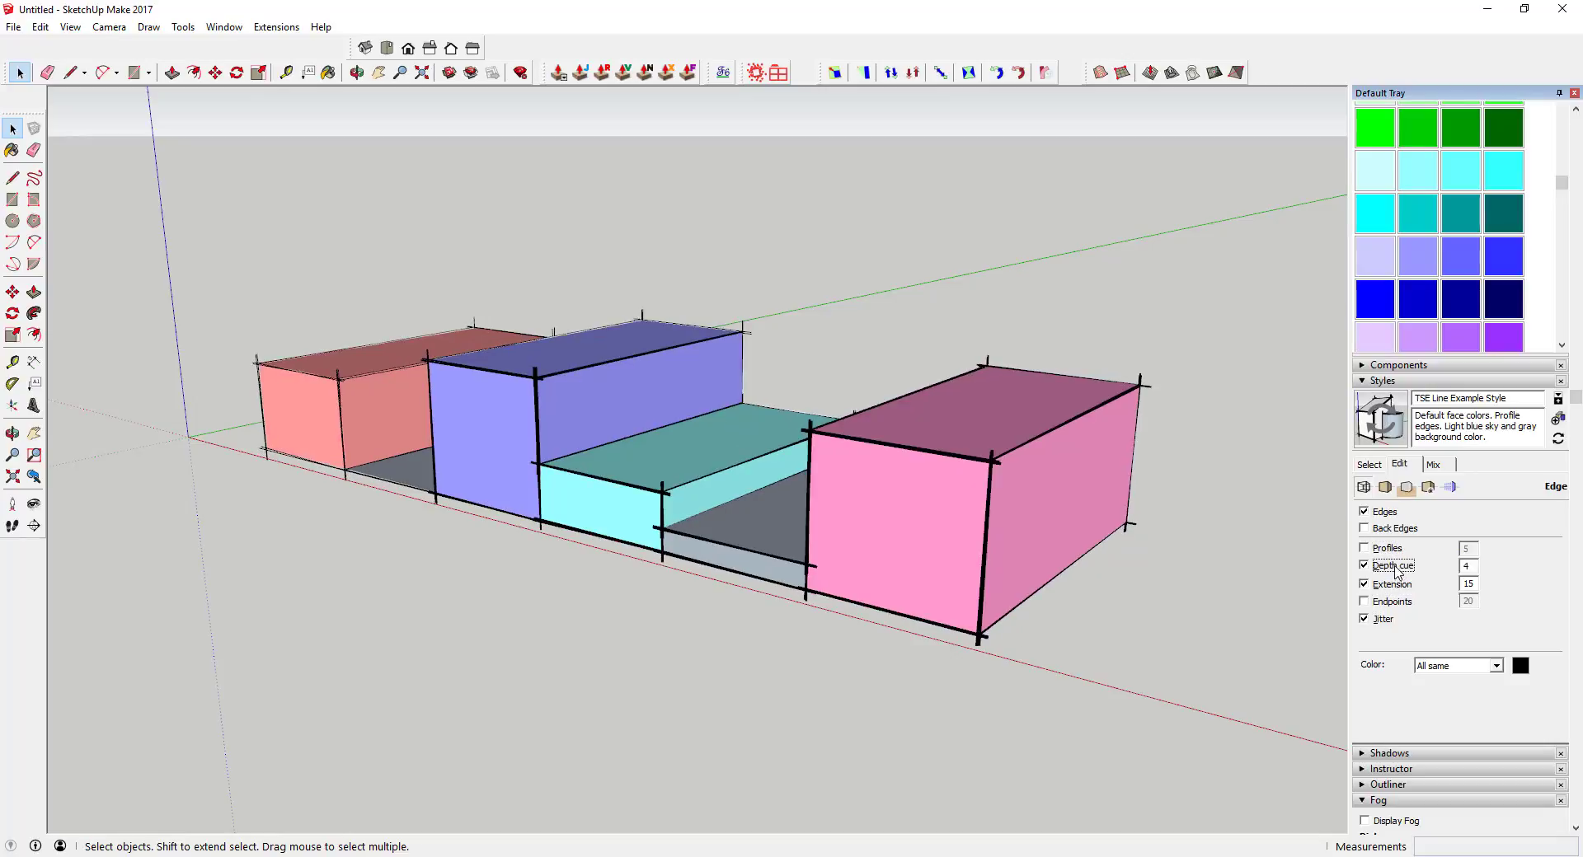
{"action": "left_click", "coordinate": [1397, 568]}
Try the Back Edges setting on the boxes and switch it off again.
{"action": "middle_click_drag", "start_coordinate": [989, 437], "coordinate": [1138, 486]}
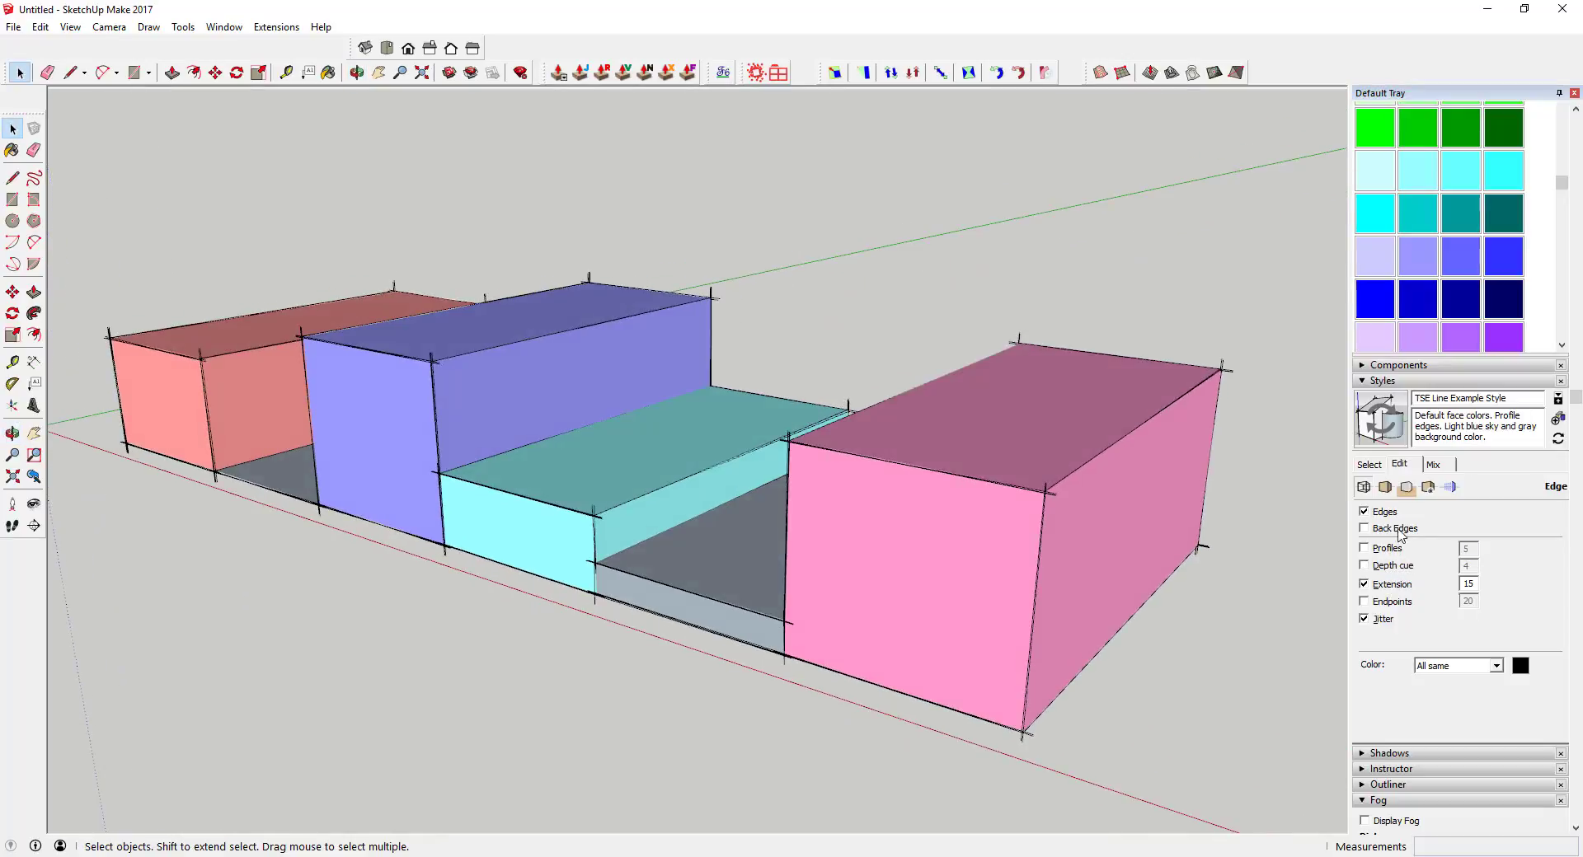
{"action": "left_click", "coordinate": [1382, 530]}
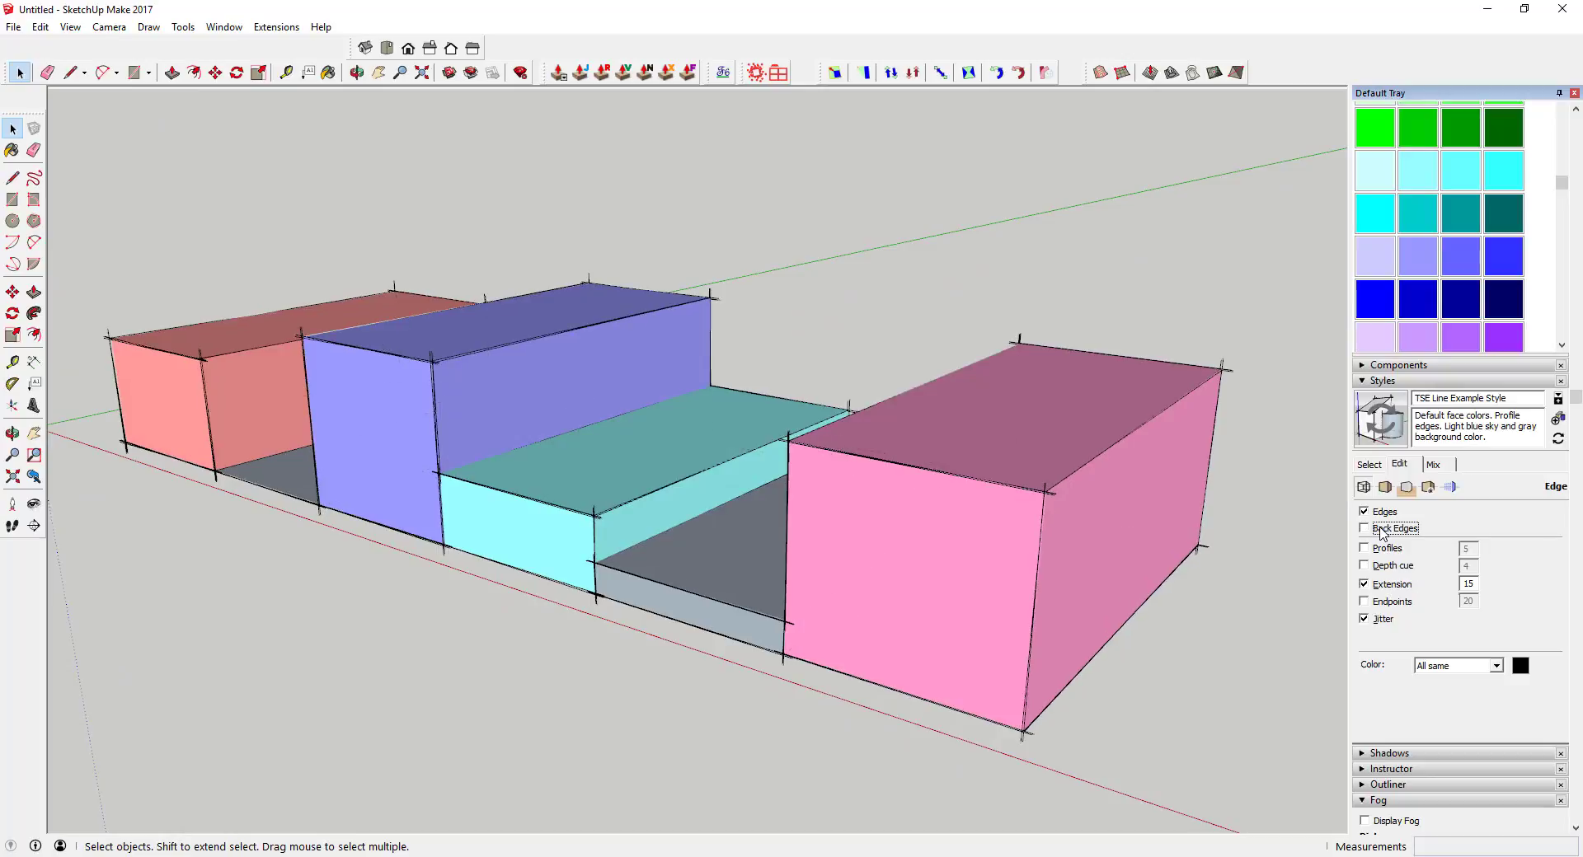
{"action": "middle_click_drag", "start_coordinate": [927, 473], "coordinate": [899, 394]}
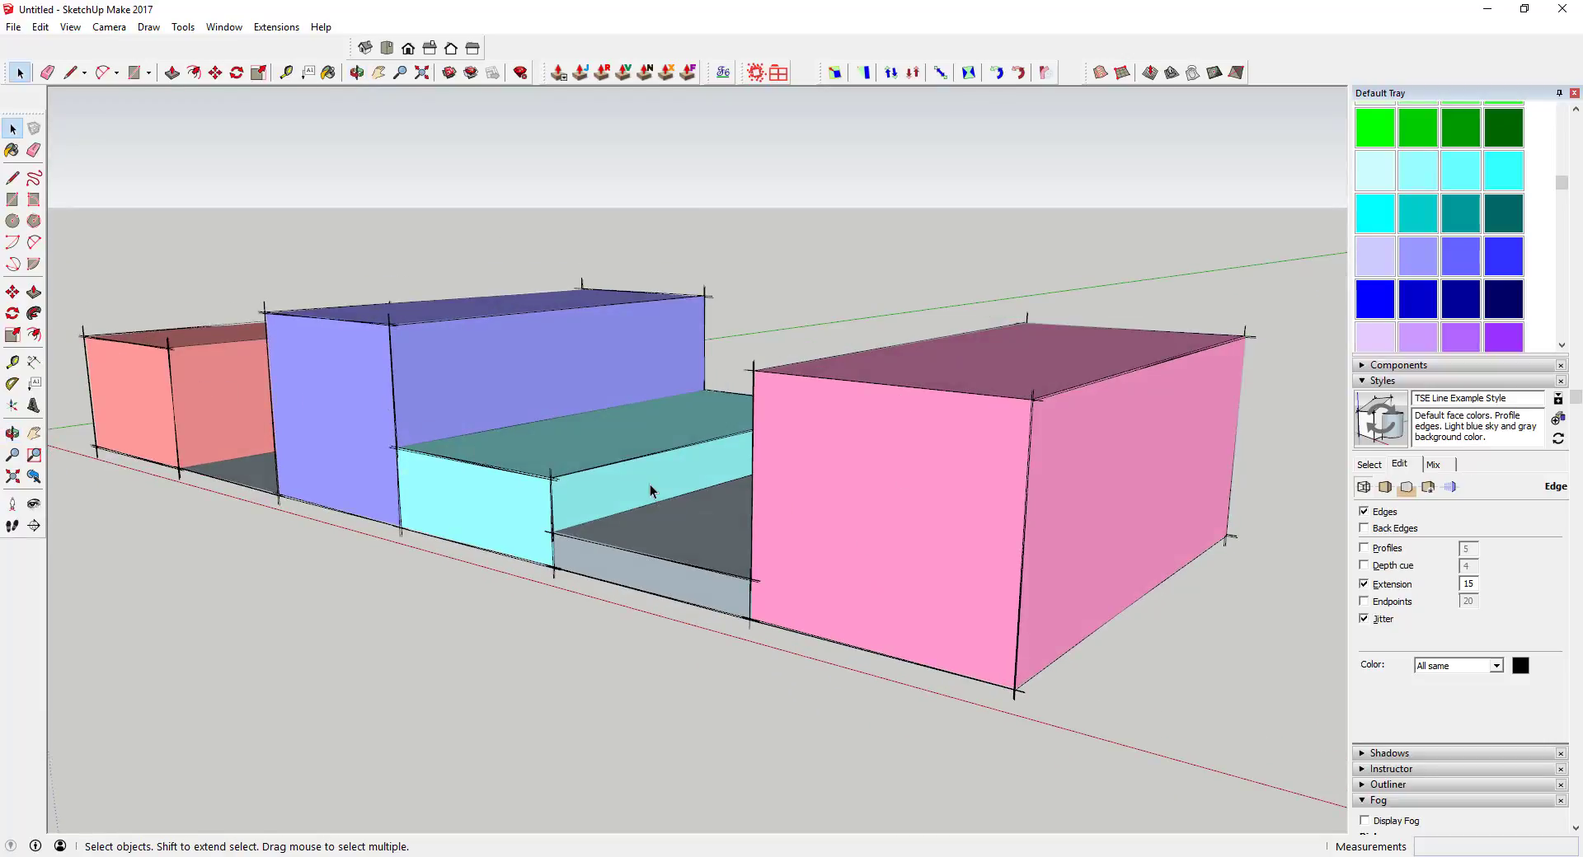
Turn off Extension and Jitter and turn on Profiles in the edge settings.
{"action": "left_click", "coordinate": [1390, 586]}
{"action": "left_click", "coordinate": [1385, 620]}
{"action": "left_click", "coordinate": [1388, 550]}
{"action": "middle_click_drag", "start_coordinate": [1080, 499], "coordinate": [1071, 531]}
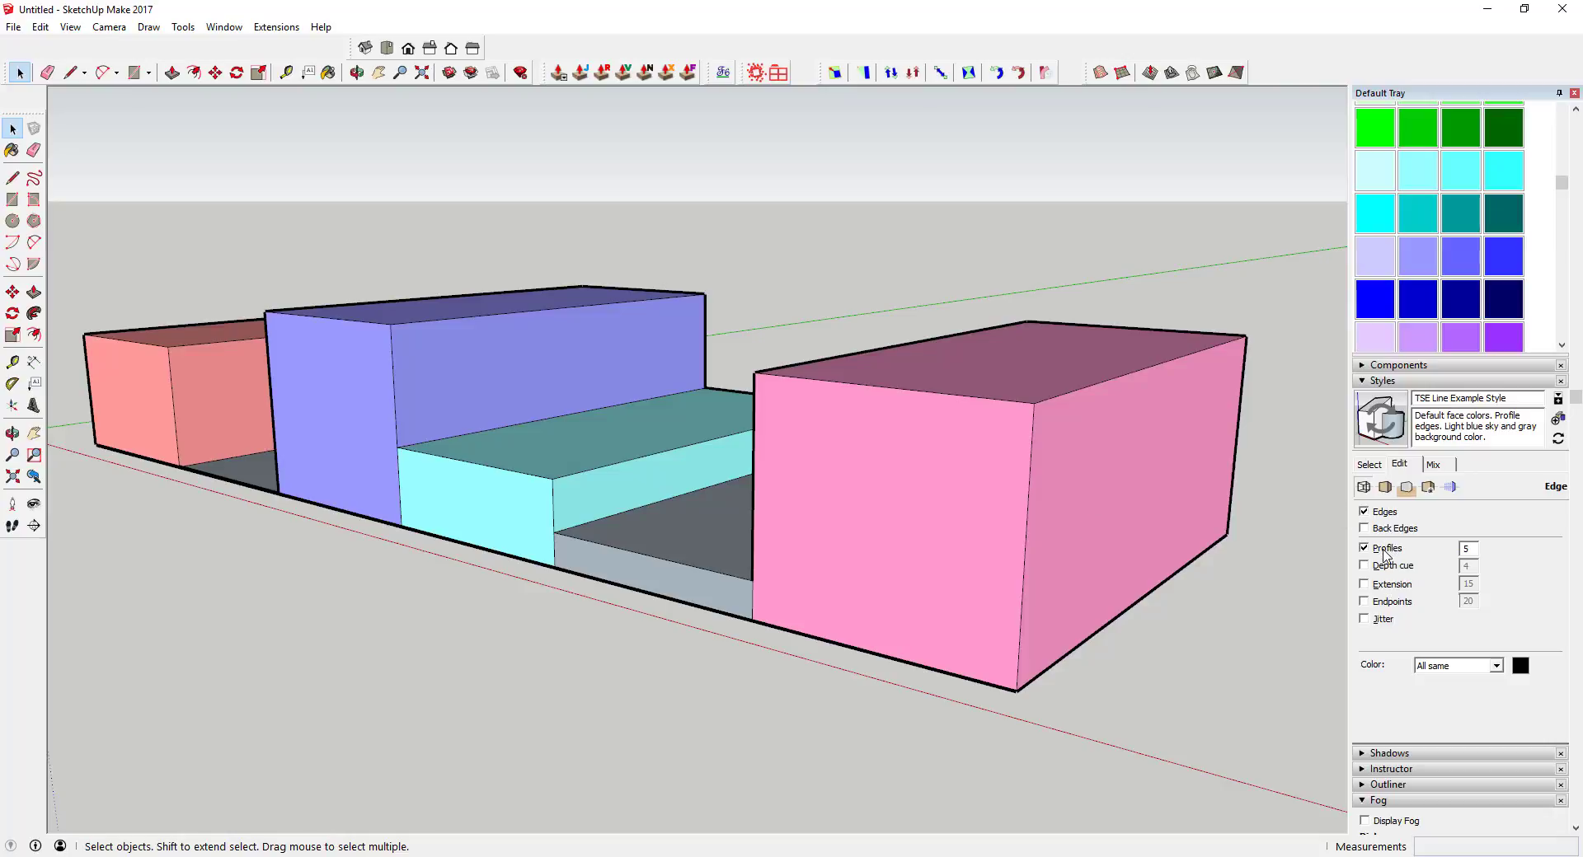
Turn Jitter and Extension back on for the style's edges.
{"action": "left_click", "coordinate": [1383, 619]}
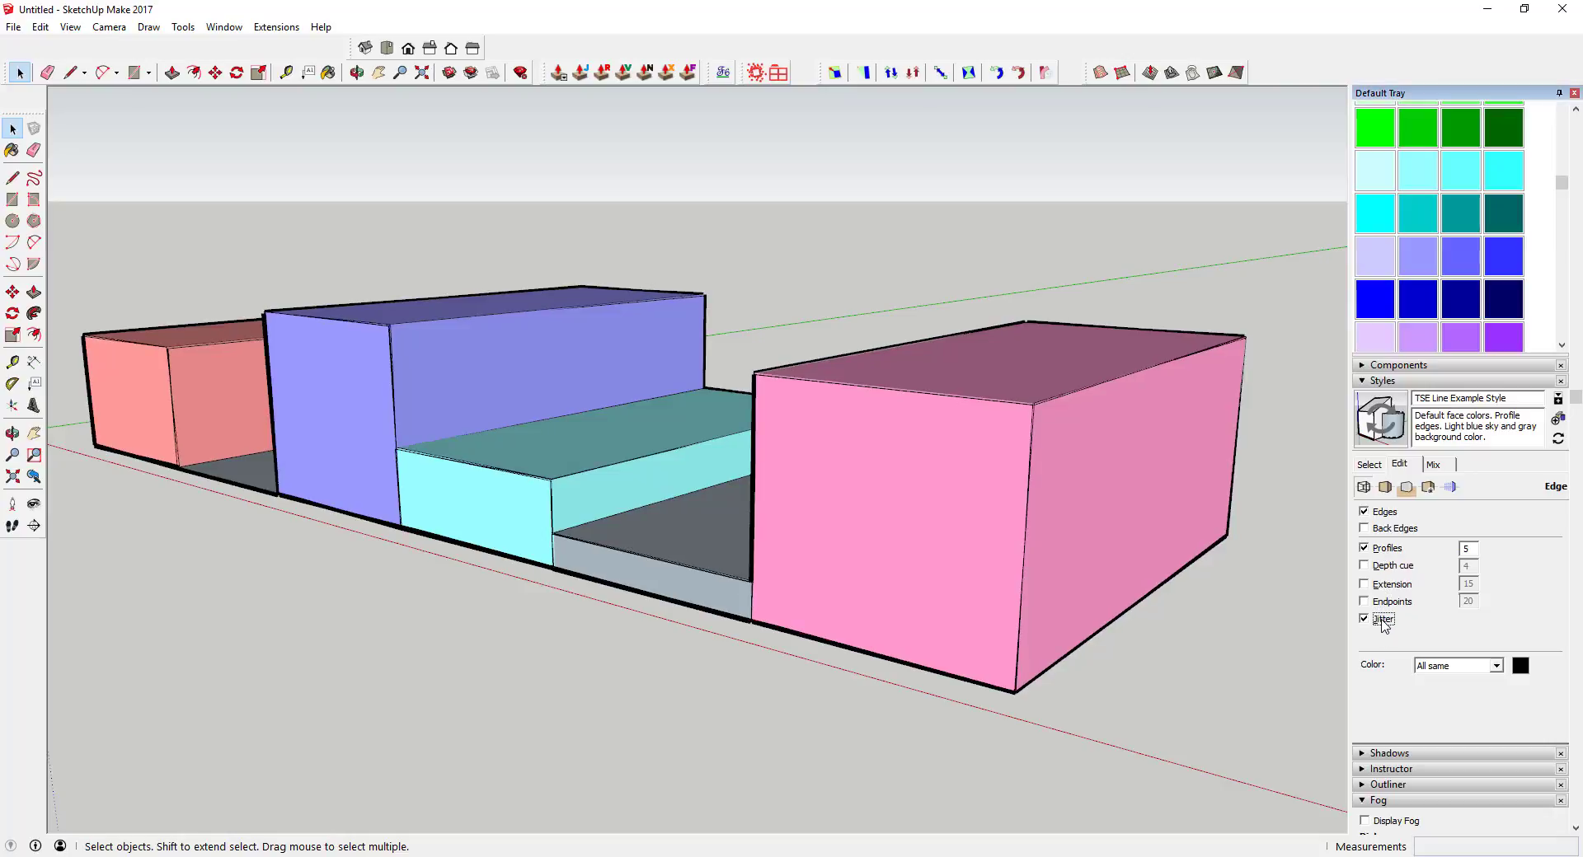
{"action": "left_click", "coordinate": [1391, 585]}
{"action": "key", "text": "o"}
{"action": "left_click_drag", "start_coordinate": [974, 456], "coordinate": [1254, 495]}
{"action": "key", "text": "space"}
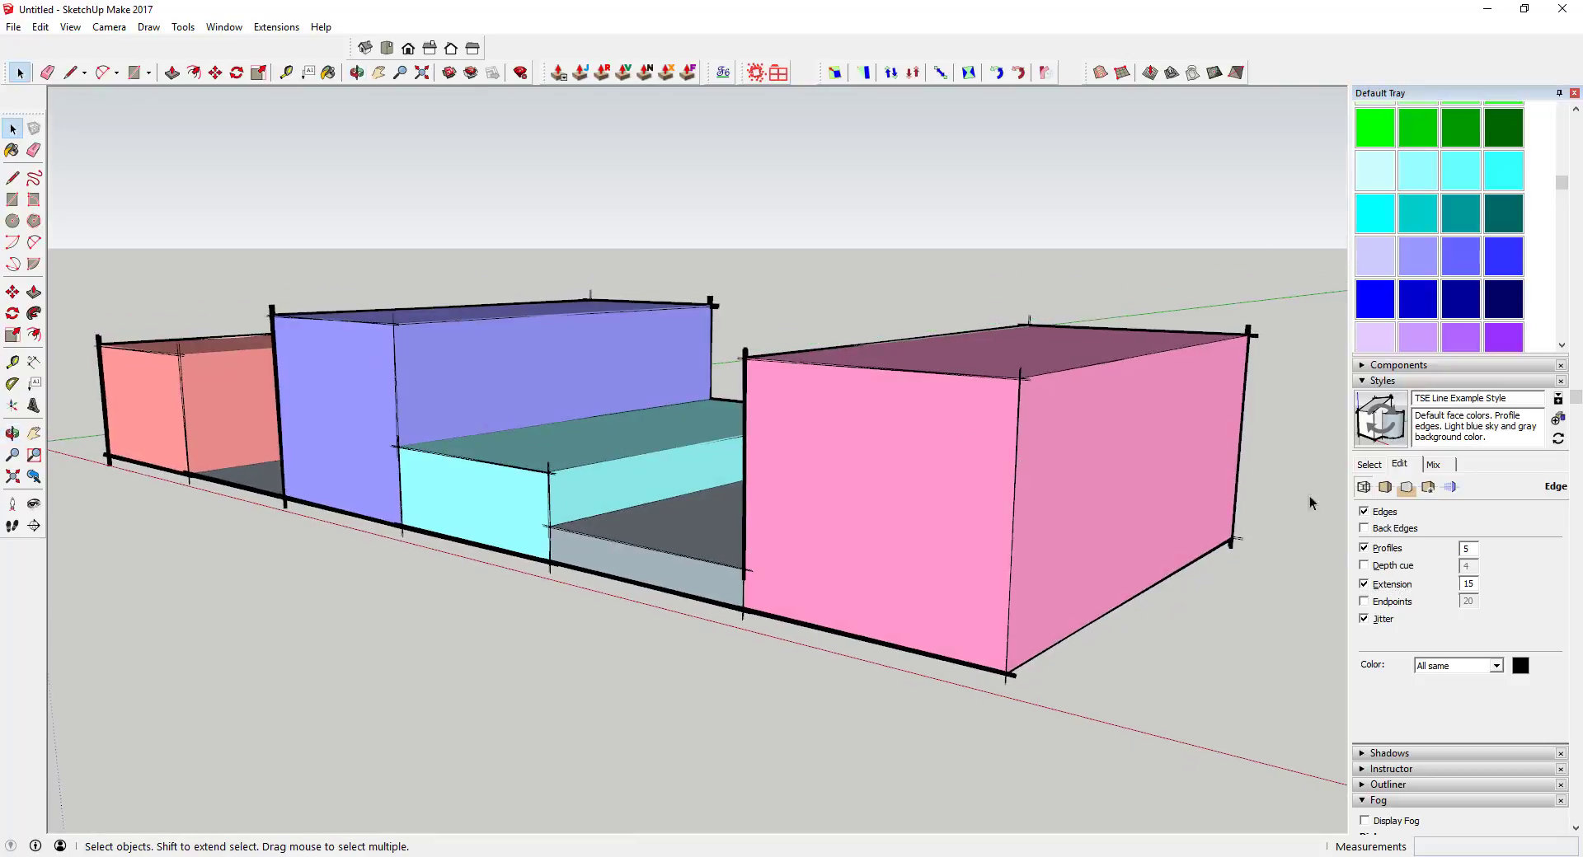
Set the Profiles thickness to 2 and turn on Depth cue.
{"action": "left_click", "coordinate": [1461, 545]}
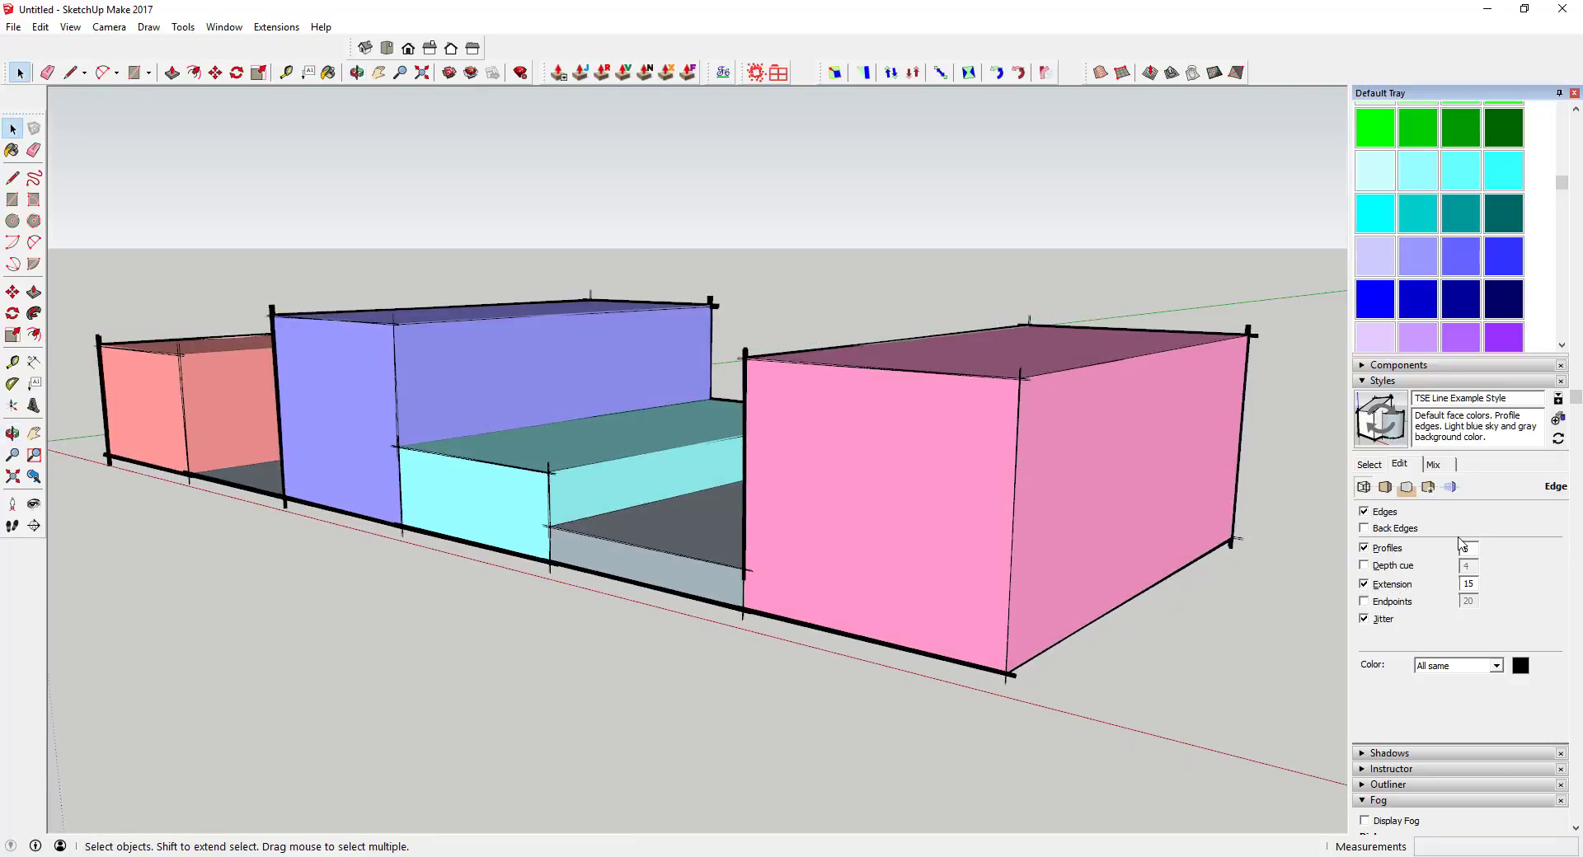
{"action": "type", "text": "2"}
{"action": "left_click", "coordinate": [1392, 568]}
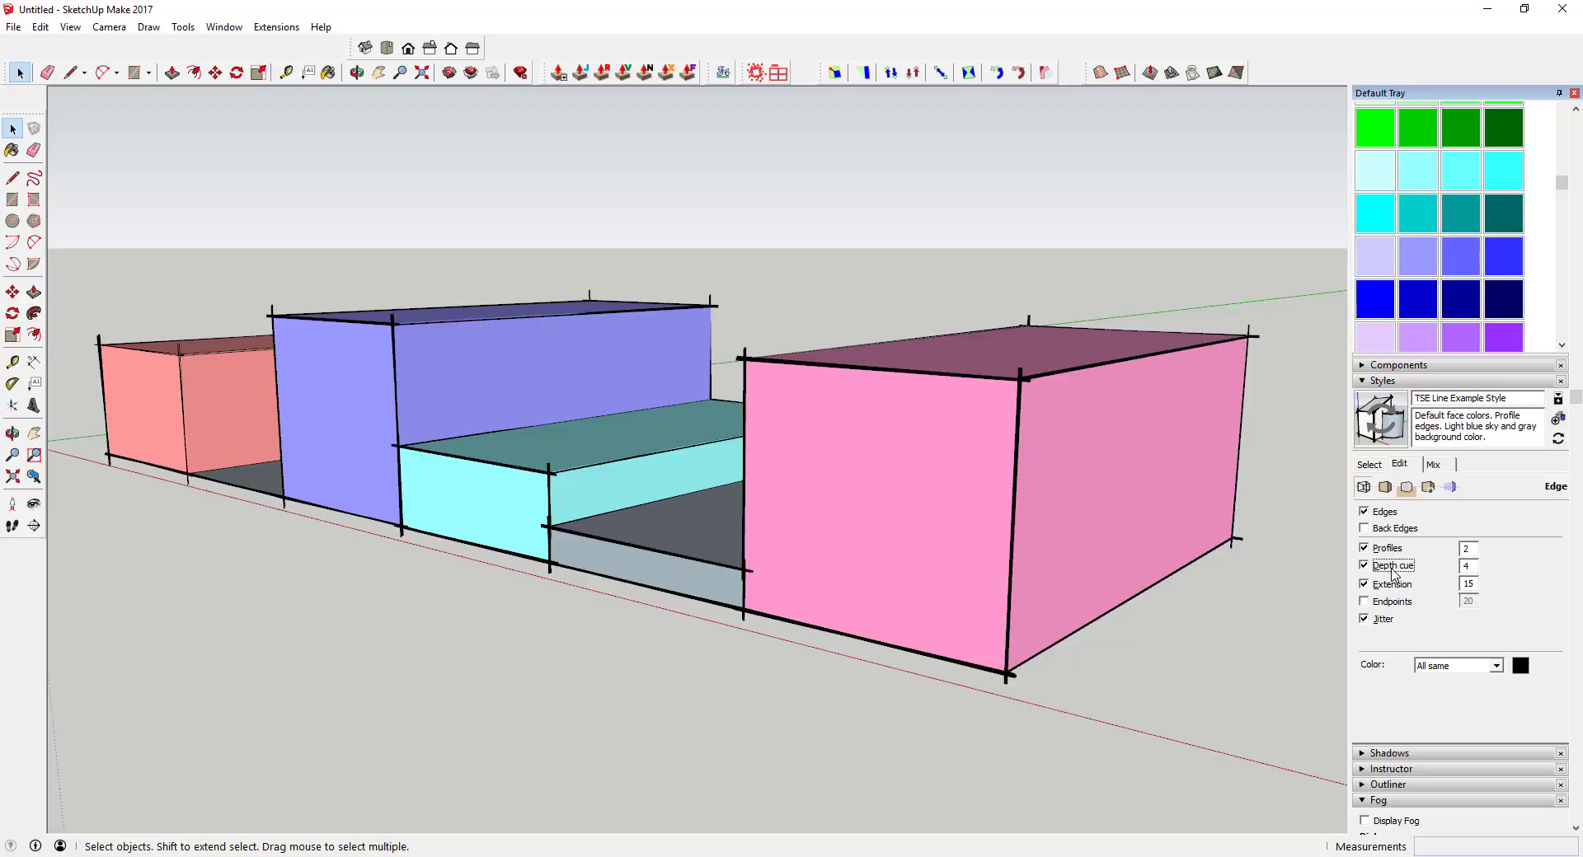